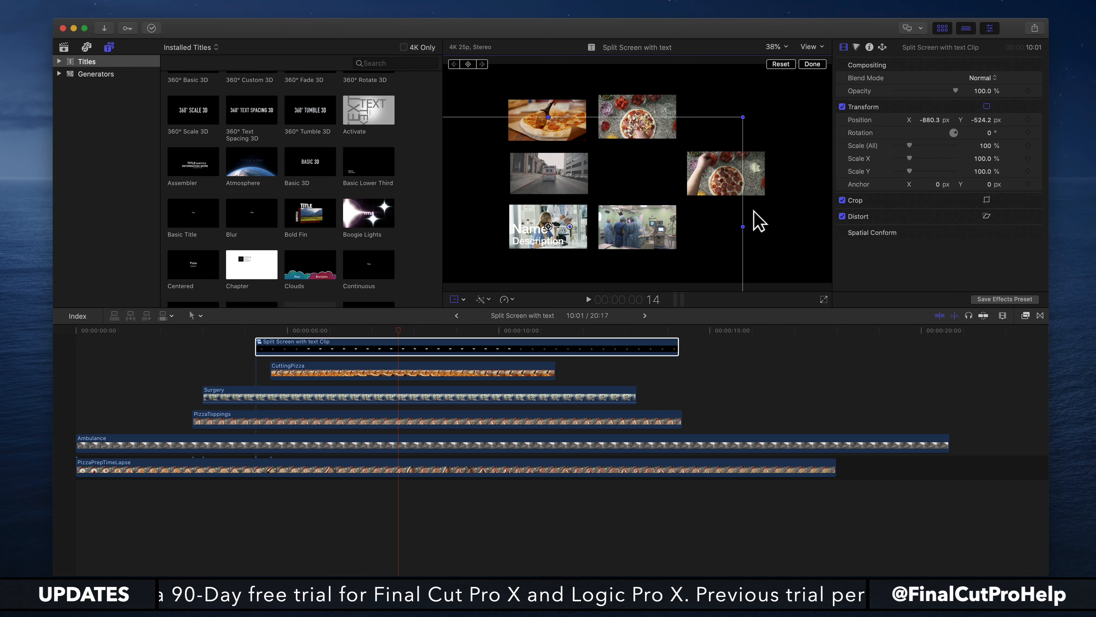
# Finish the transform on the compound clip, then hide the browser and shrink the timeline to enlarge the viewer
pyautogui.click(813, 65)
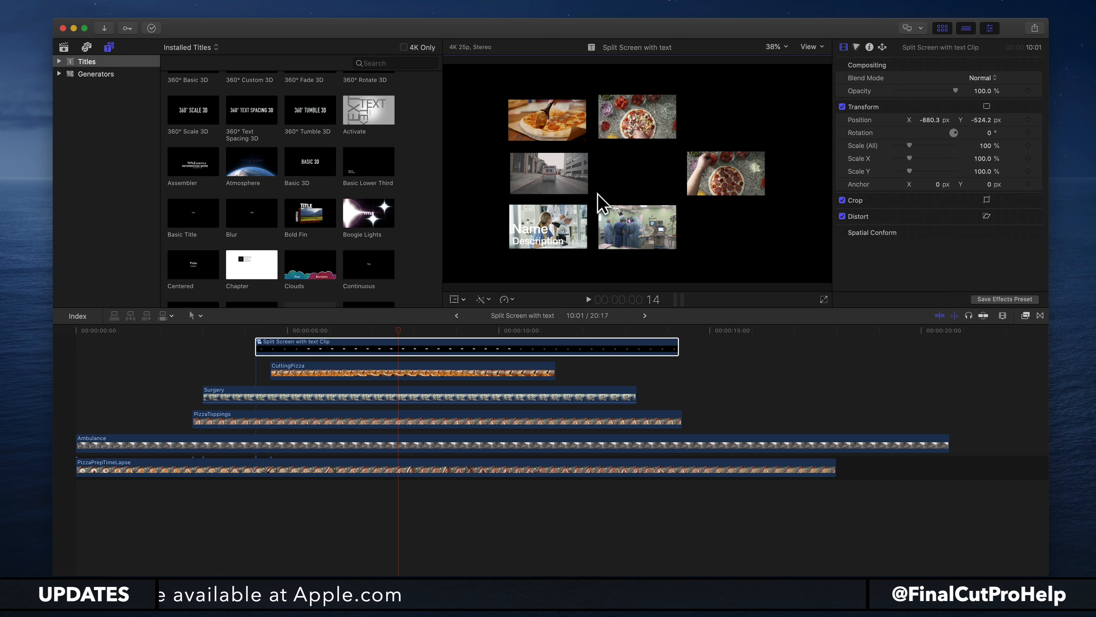
pyautogui.click(942, 28)
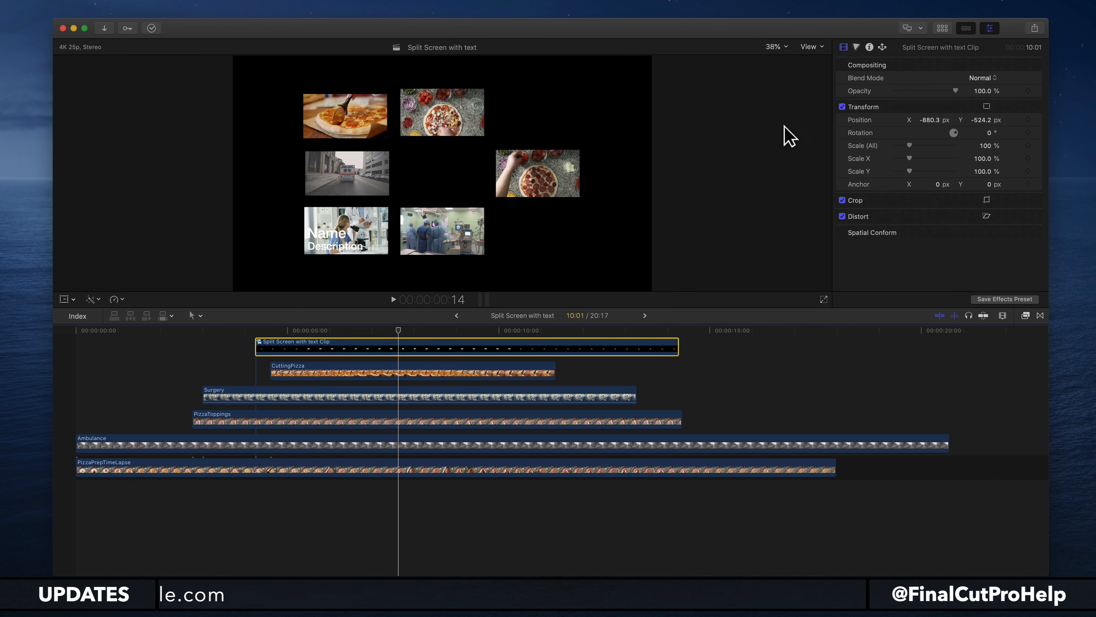
pyautogui.moveTo(714, 308); pyautogui.dragTo(708, 398)
pyautogui.click(357, 449)
pyautogui.scroll(-1, 358, 449)
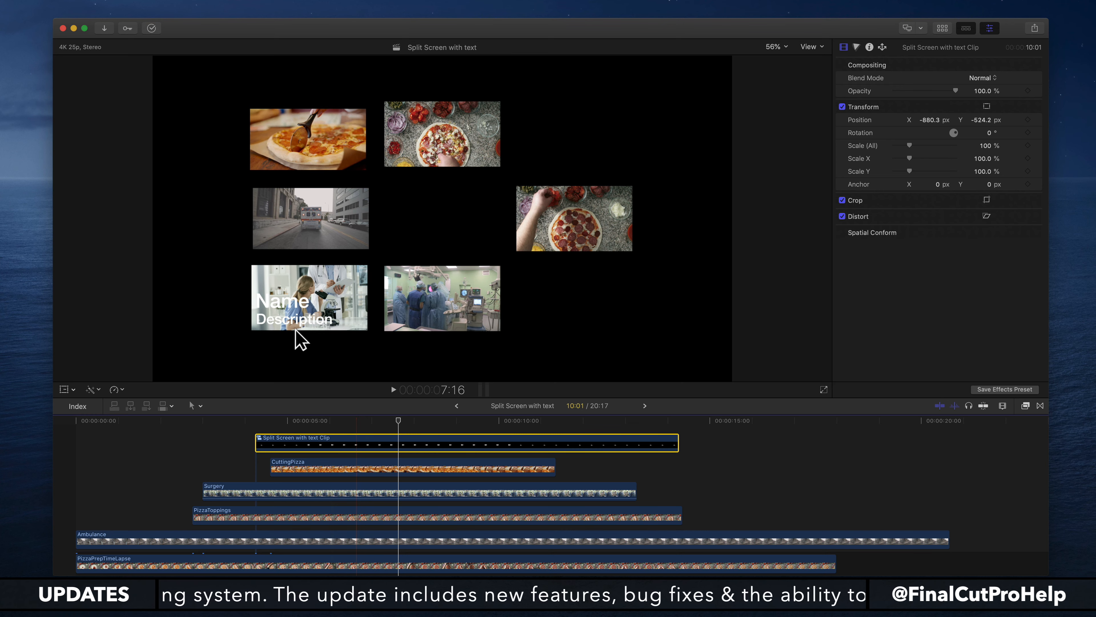
# Open the Split Screen with text compound clip and delete the "Description" line from its Basic Lower Third title
pyautogui.doubleClick(348, 445)
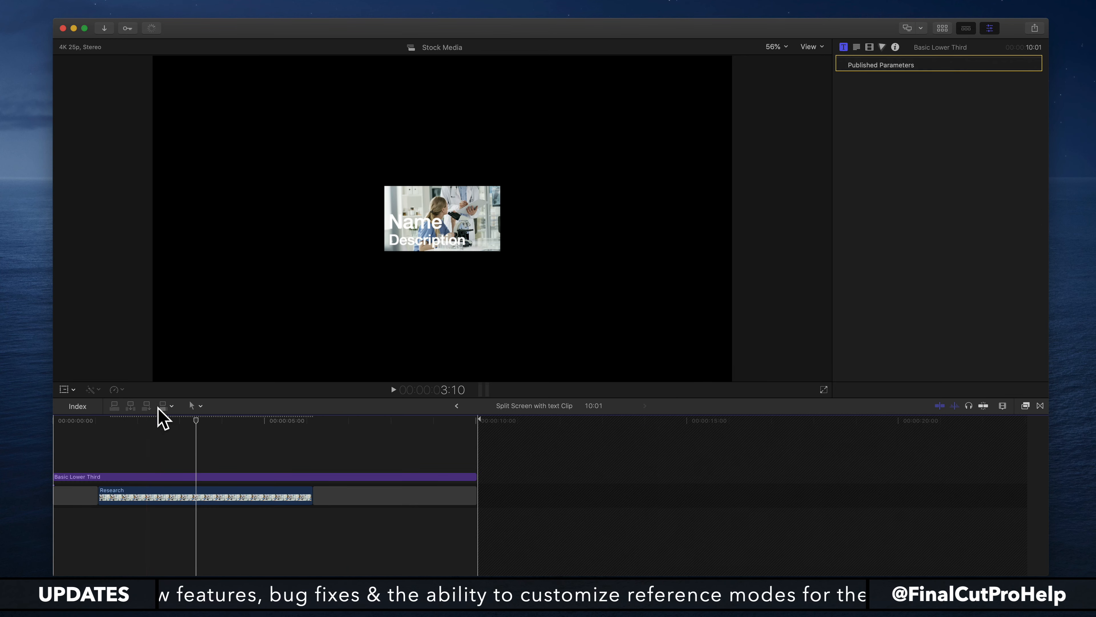
pyautogui.click(173, 423)
pyautogui.click(152, 477)
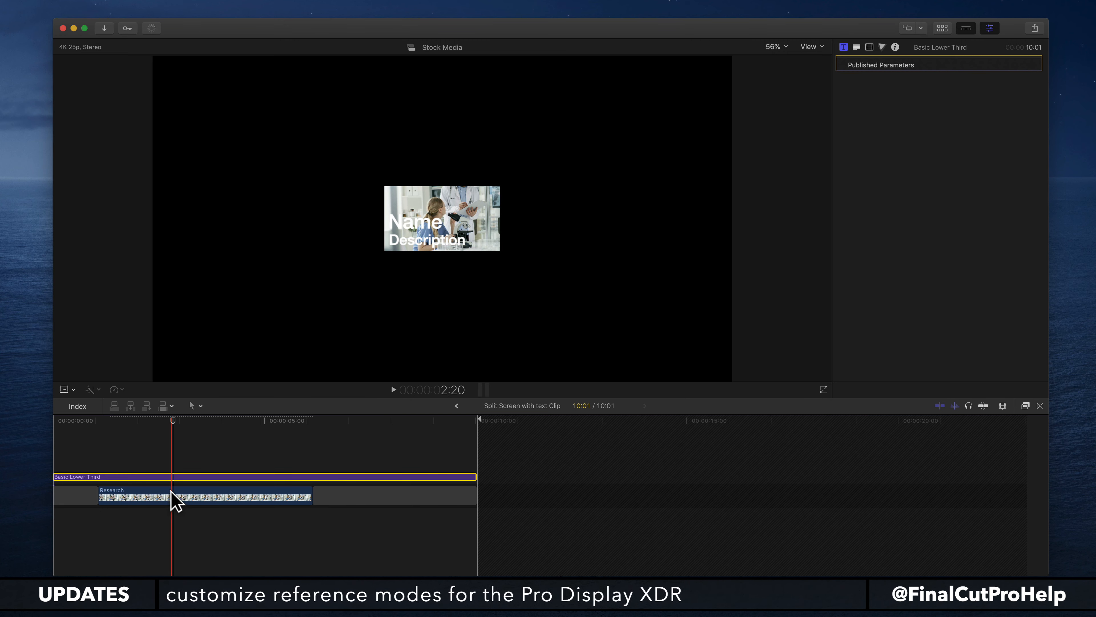
pyautogui.doubleClick(427, 222)
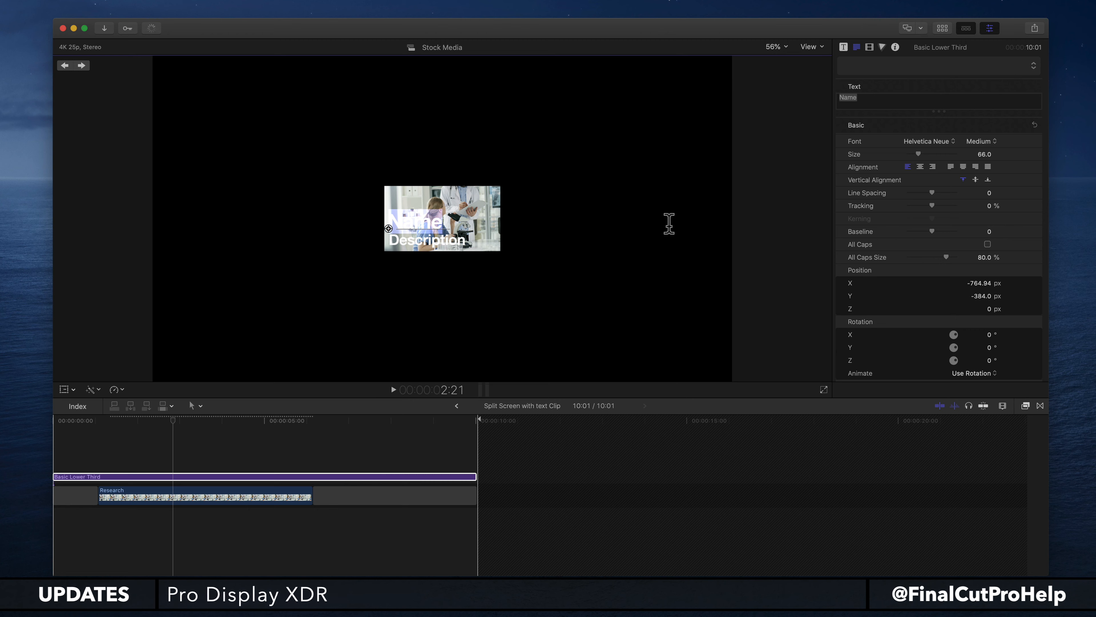
pyautogui.click(419, 240)
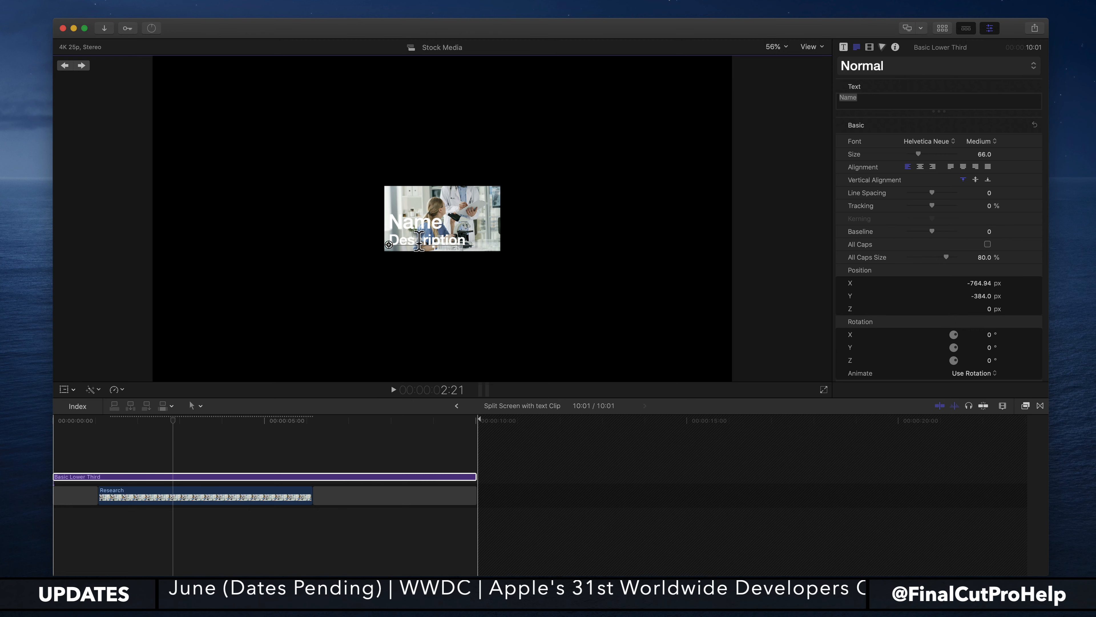
pyautogui.doubleClick(419, 240)
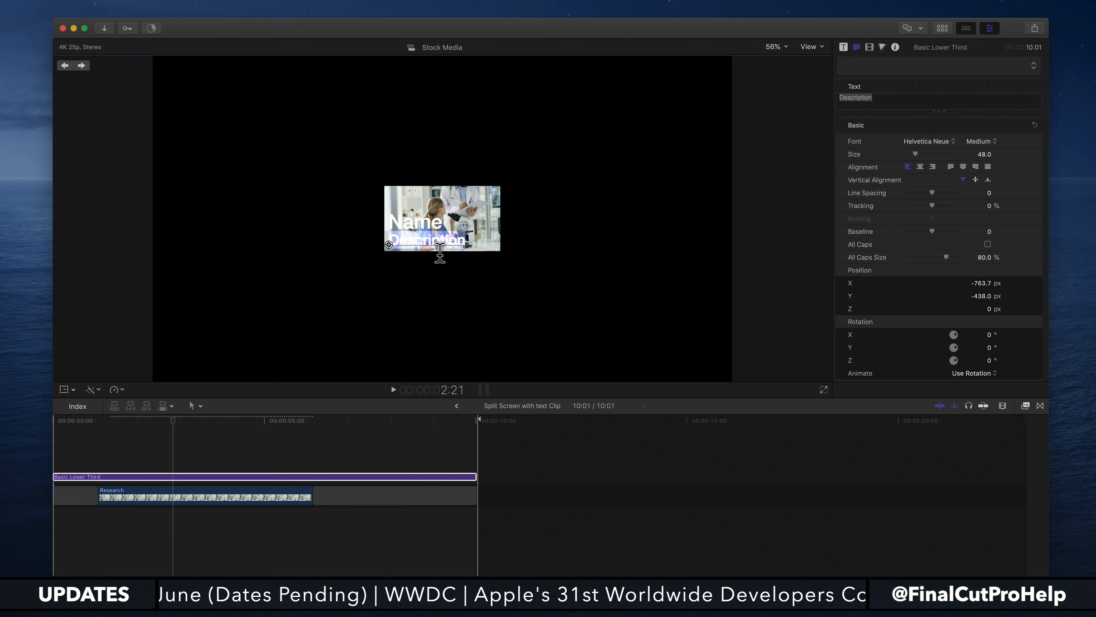
pyautogui.press('BackSpace')
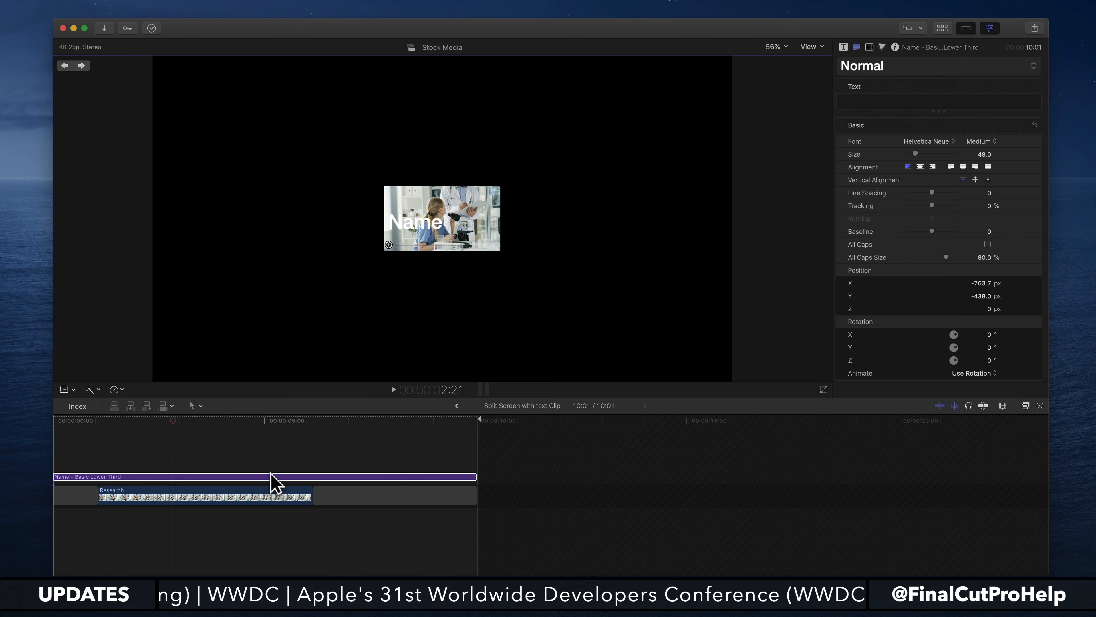
# Set the "Name" text's face color to black and move it down to about X -757 px, Y -430 px
pyautogui.doubleClick(416, 223)
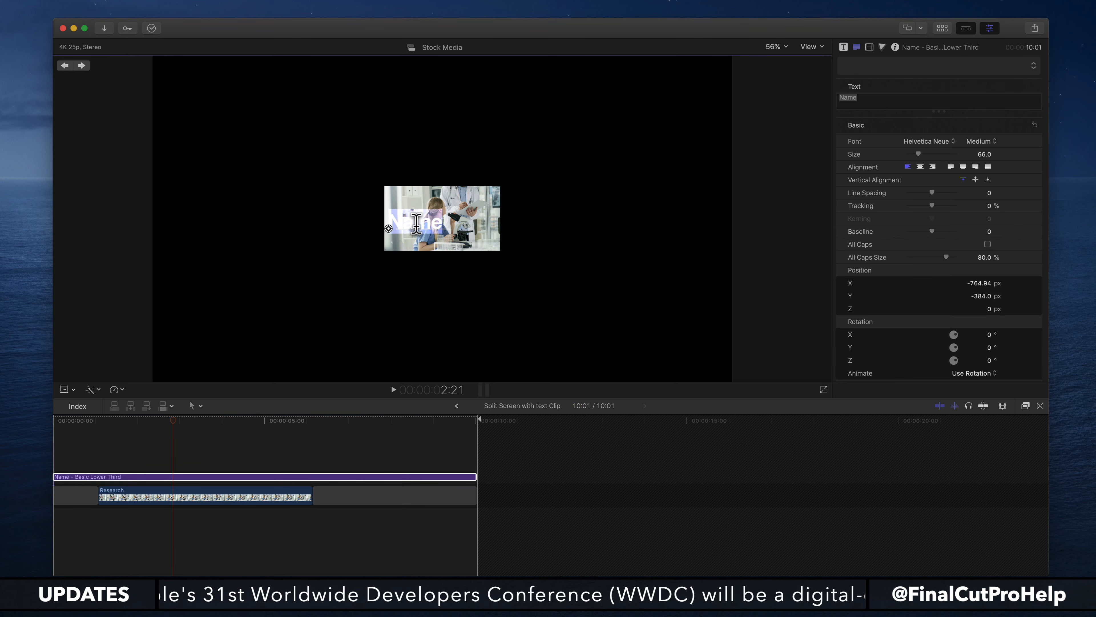
pyautogui.scroll(-5, 910, 262)
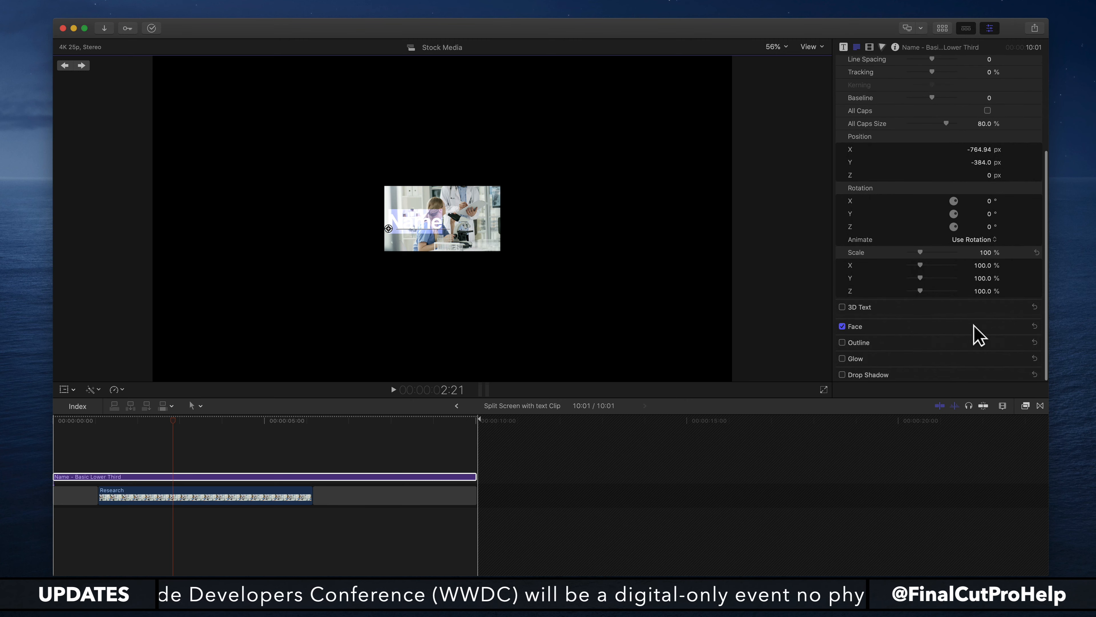
pyautogui.click(1022, 327)
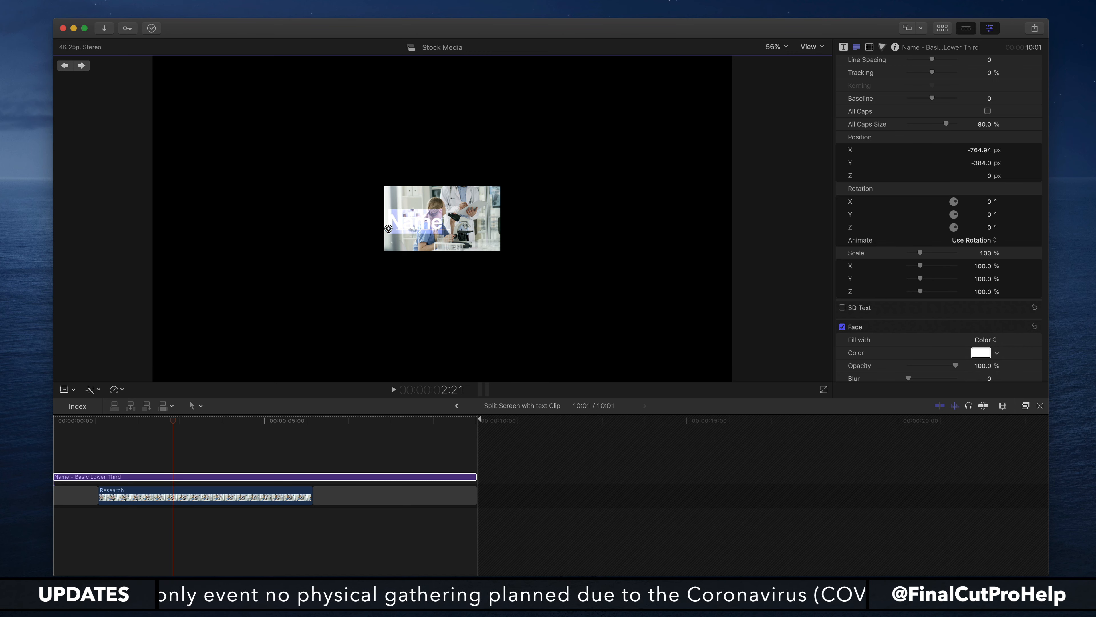
pyautogui.moveTo(553, 361); pyautogui.dragTo(1024, 345)
pyautogui.moveTo(980, 484); pyautogui.dragTo(1033, 481)
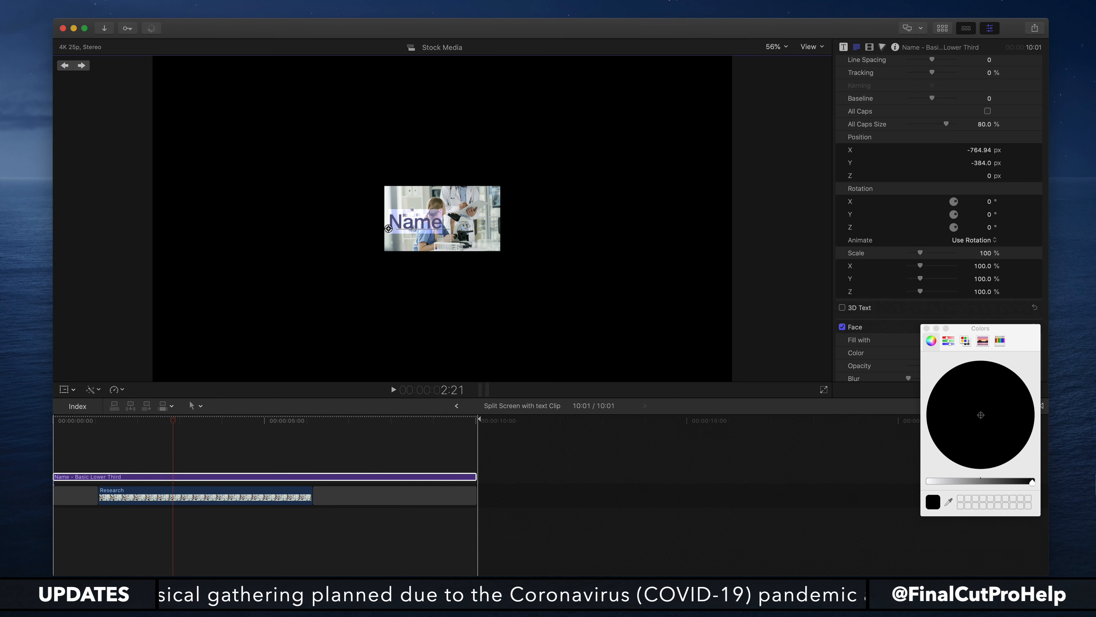
pyautogui.click(926, 328)
pyautogui.moveTo(388, 227)
pyautogui.mouseDown()
pyautogui.moveTo(390, 244)
pyautogui.moveTo(475, 247)
pyautogui.moveTo(399, 198)
pyautogui.moveTo(412, 246)
pyautogui.moveTo(418, 222)
pyautogui.moveTo(402, 237)
pyautogui.moveTo(324, 121)
pyautogui.moveTo(274, 324)
pyautogui.moveTo(490, 253)
pyautogui.moveTo(434, 259)
pyautogui.moveTo(408, 235)
pyautogui.mouseUp()
pyautogui.click(348, 318)
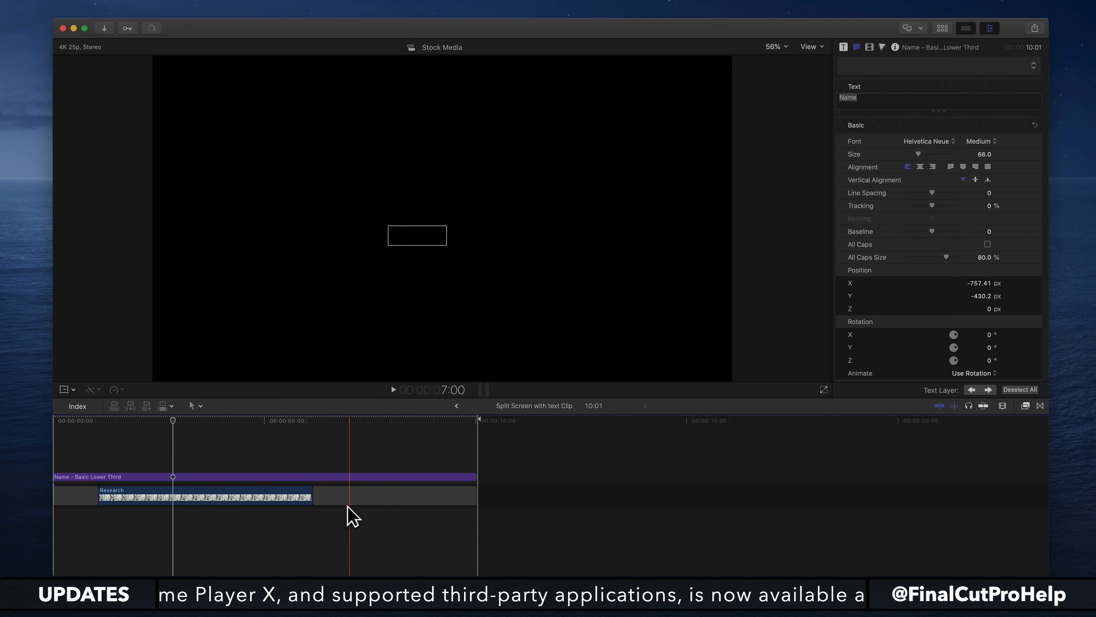
# Trim both ends of the lower third title to match the Research clip and delete the gaps before and after it
pyautogui.moveTo(476, 476); pyautogui.dragTo(314, 475)
pyautogui.moveTo(54, 476); pyautogui.dragTo(98, 477)
pyautogui.click(82, 499)
pyautogui.press('Delete')
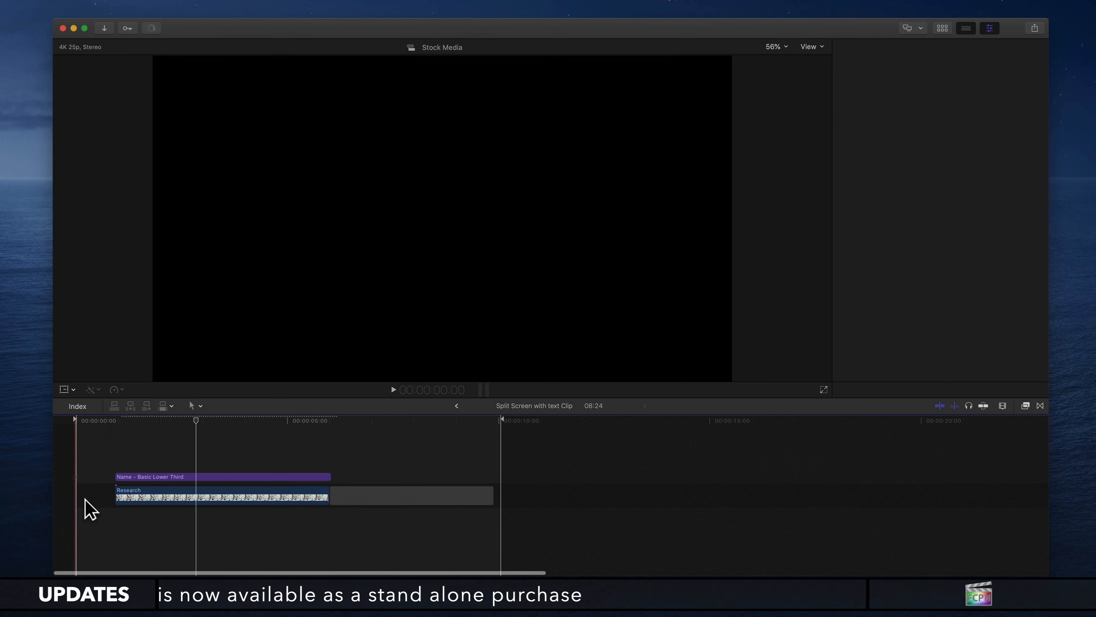
pyautogui.click(350, 501)
pyautogui.press('Delete')
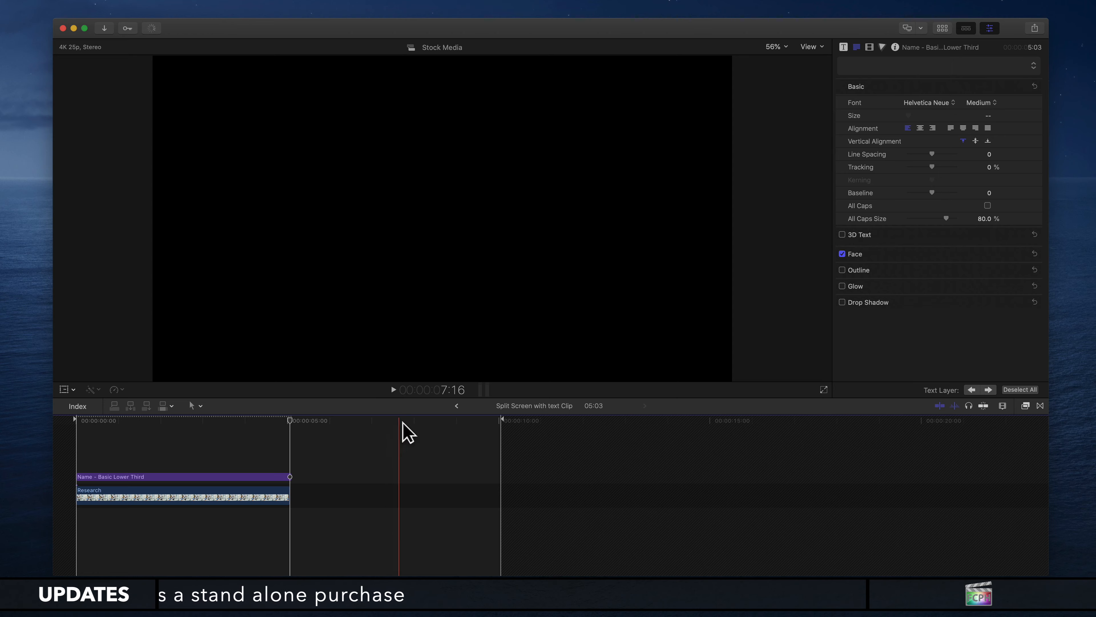
# Return to the Split Screen with text project and place the playhead at 5:24, over the compound clip
pyautogui.click(456, 405)
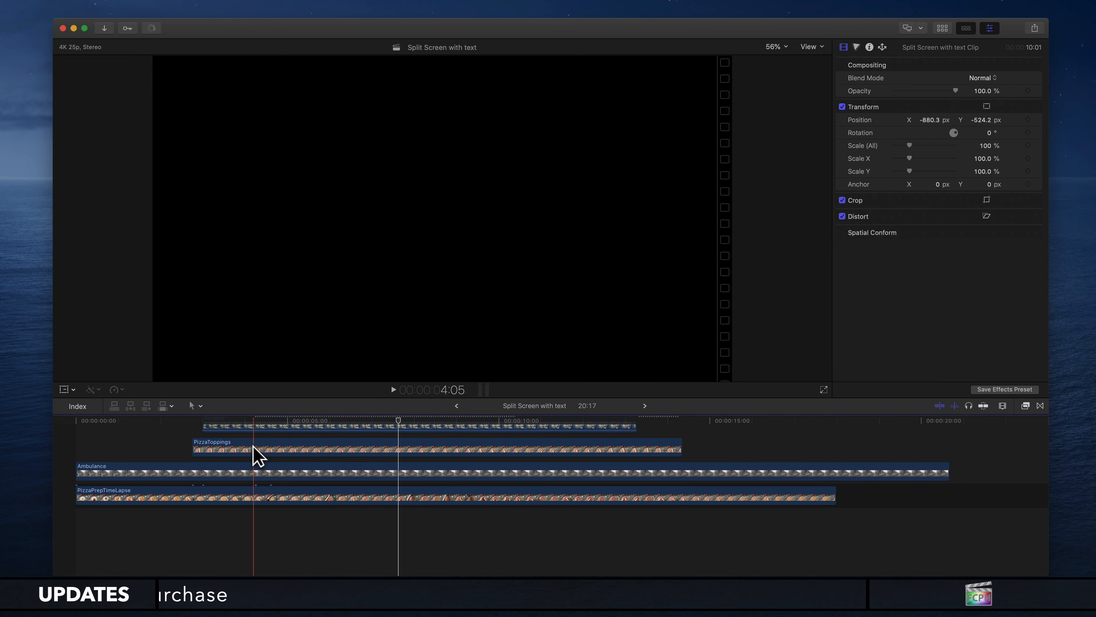
pyautogui.click(340, 417)
pyautogui.click(327, 418)
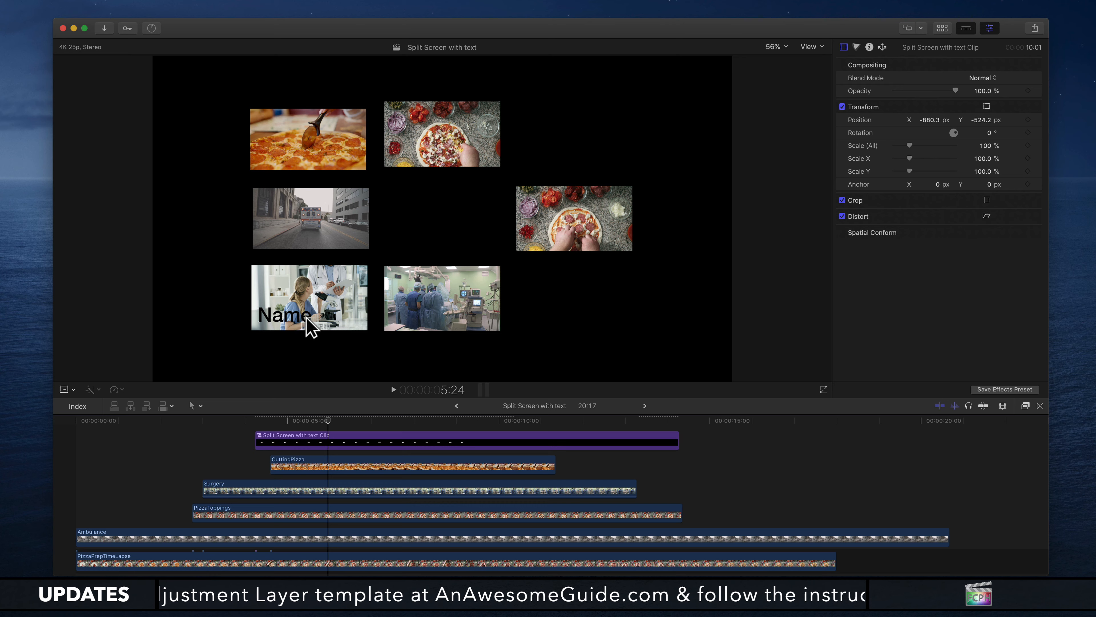
# Nudge the compound clip slightly upward with Transform, to X -879.4 px, Y -517.9 px
pyautogui.click(322, 443)
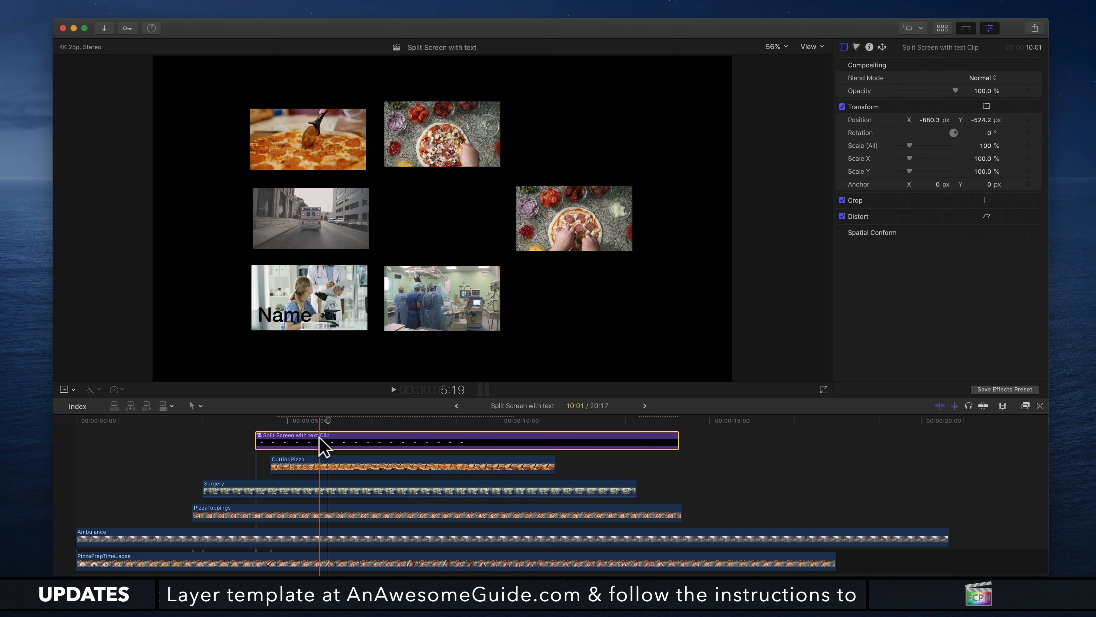
pyautogui.click(326, 307)
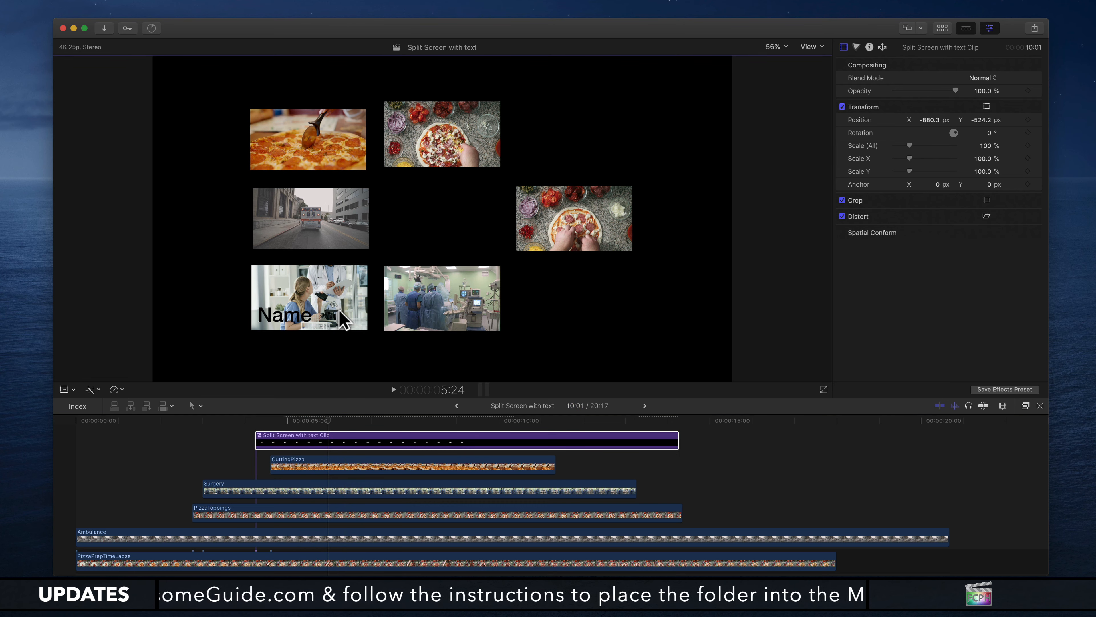
pyautogui.click(64, 389)
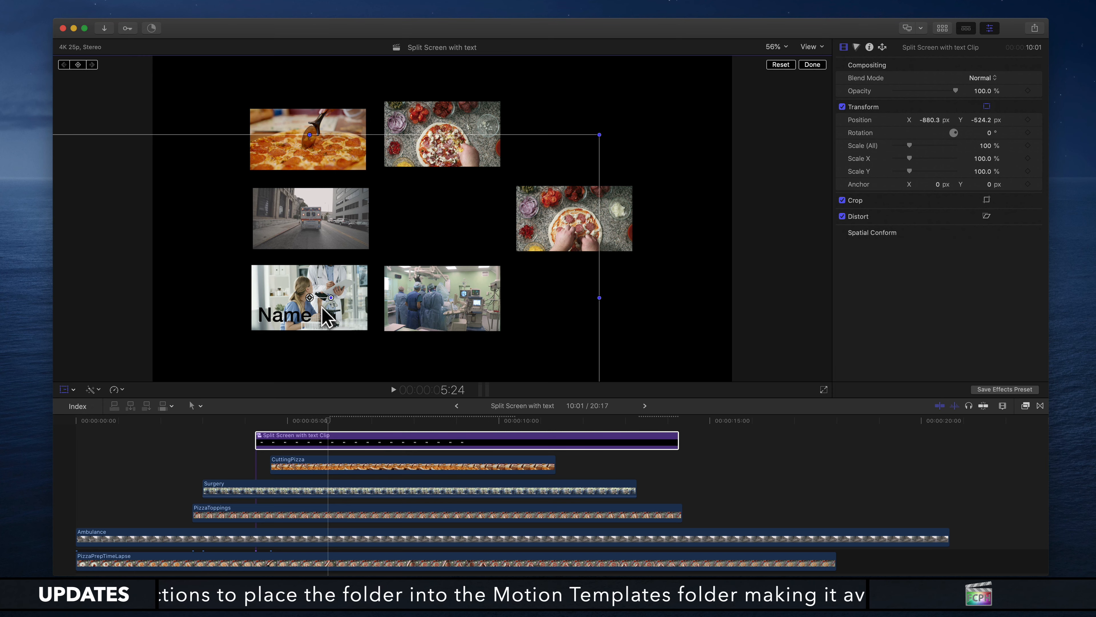
pyautogui.moveTo(323, 308)
pyautogui.mouseDown()
pyautogui.moveTo(386, 311)
pyautogui.moveTo(380, 243)
pyautogui.moveTo(309, 231)
pyautogui.moveTo(280, 266)
pyautogui.moveTo(322, 307)
pyautogui.mouseUp()
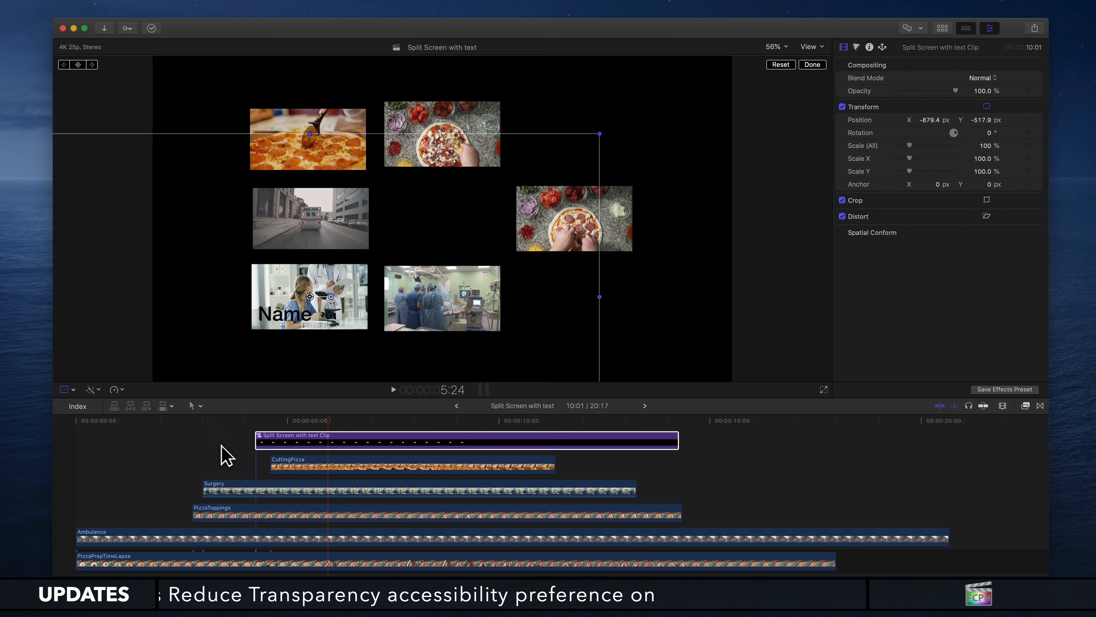
# Deselect the compound clip, park the playhead at 3:11 and reset the window to the default workspace layout
pyautogui.click(224, 456)
pyautogui.click(222, 450)
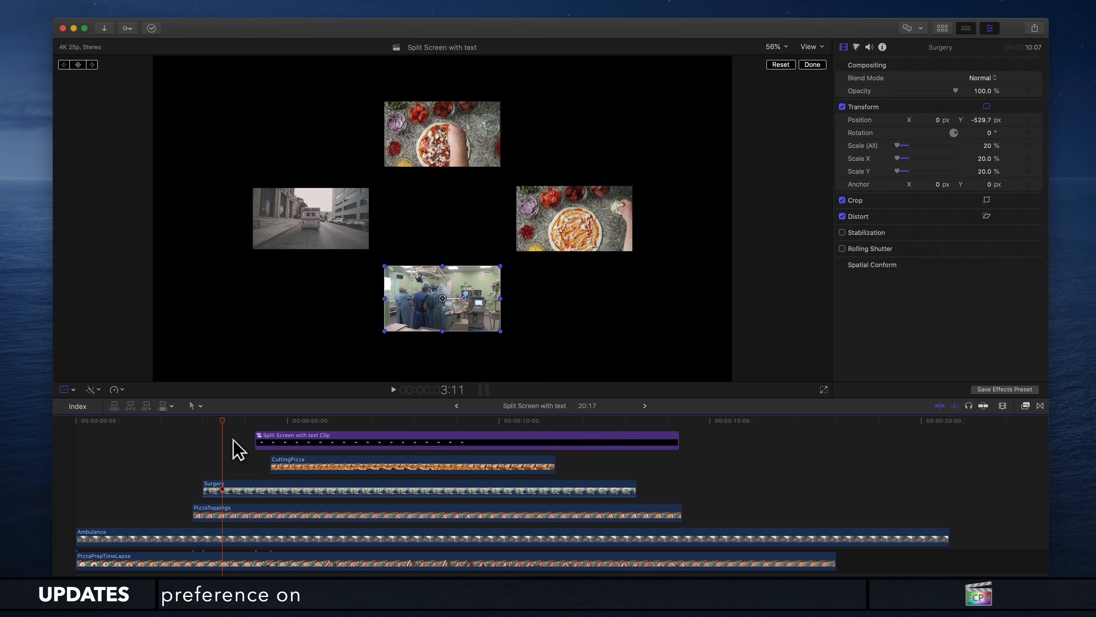
pyautogui.press('super+0')
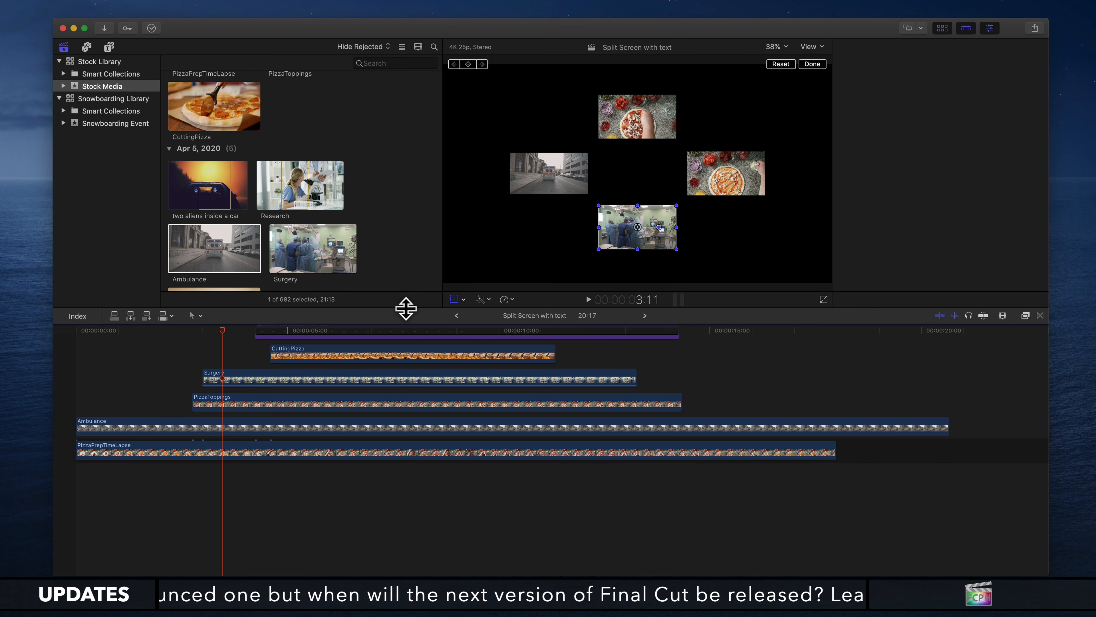
pyautogui.moveTo(406, 307); pyautogui.dragTo(415, 435)
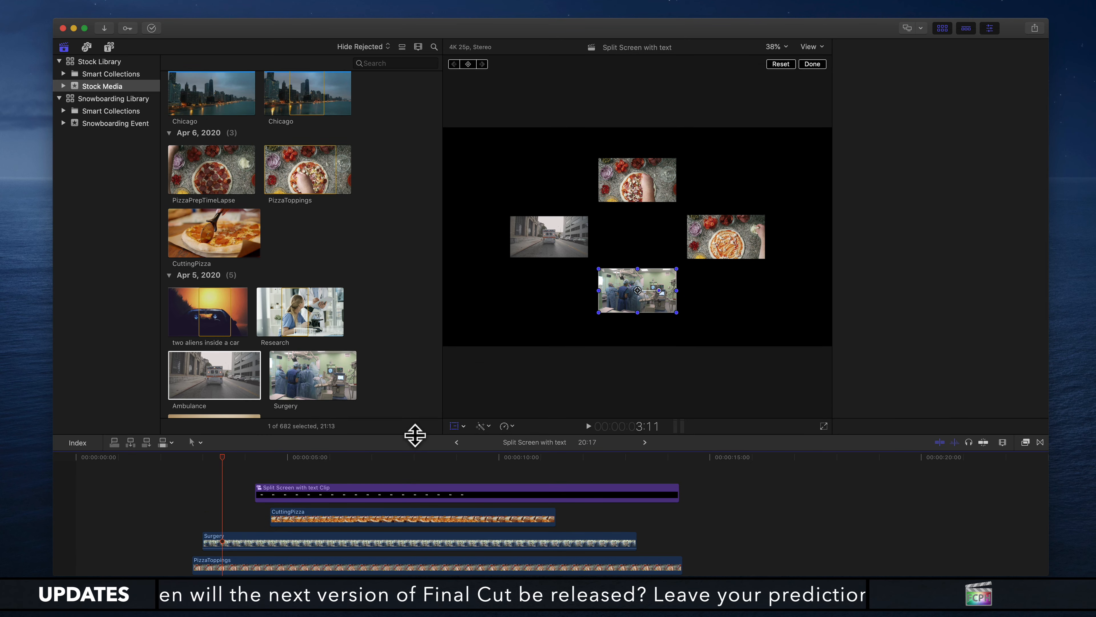
pyautogui.press('super+0')
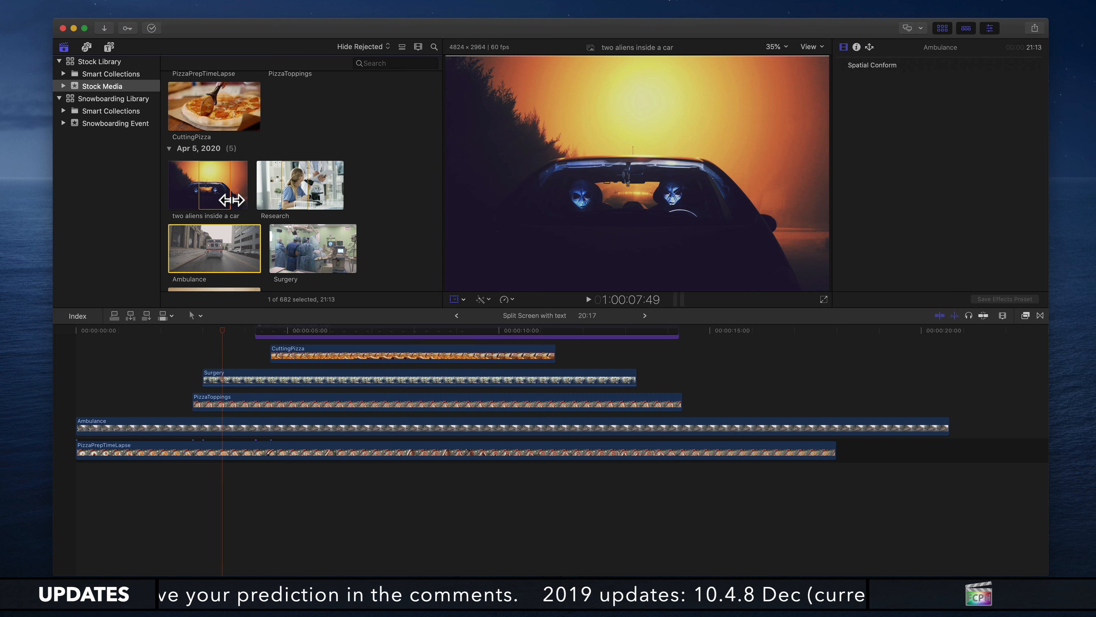
pyautogui.scroll(2, 309, 458)
pyautogui.scroll(1, 309, 458)
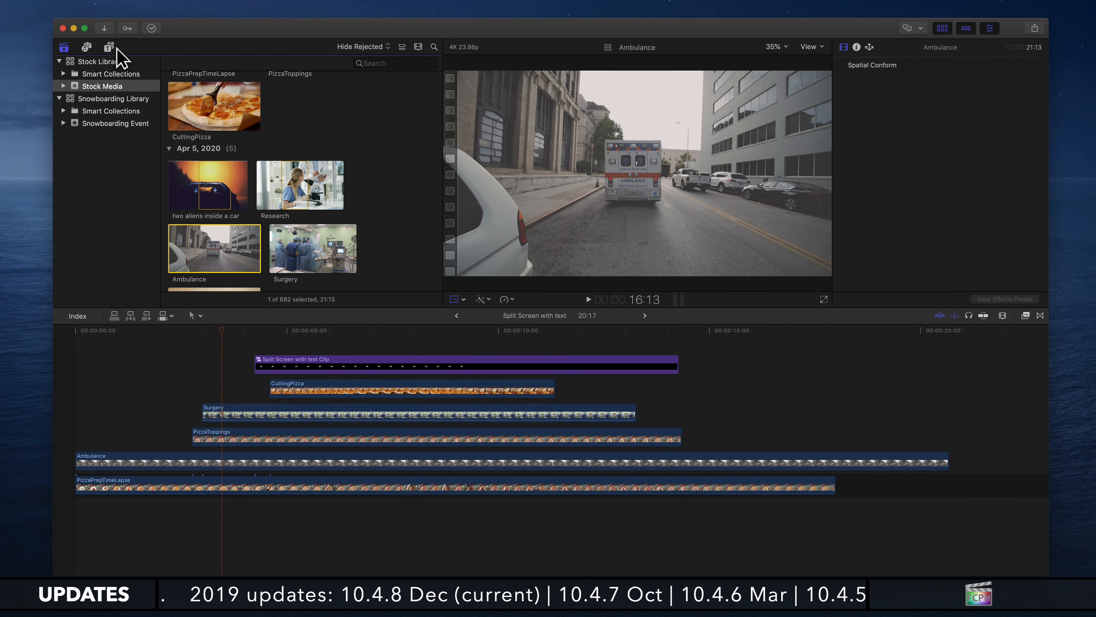
# Examine the installed titles, including the Lower Thirds category, for available title templates
pyautogui.click(107, 50)
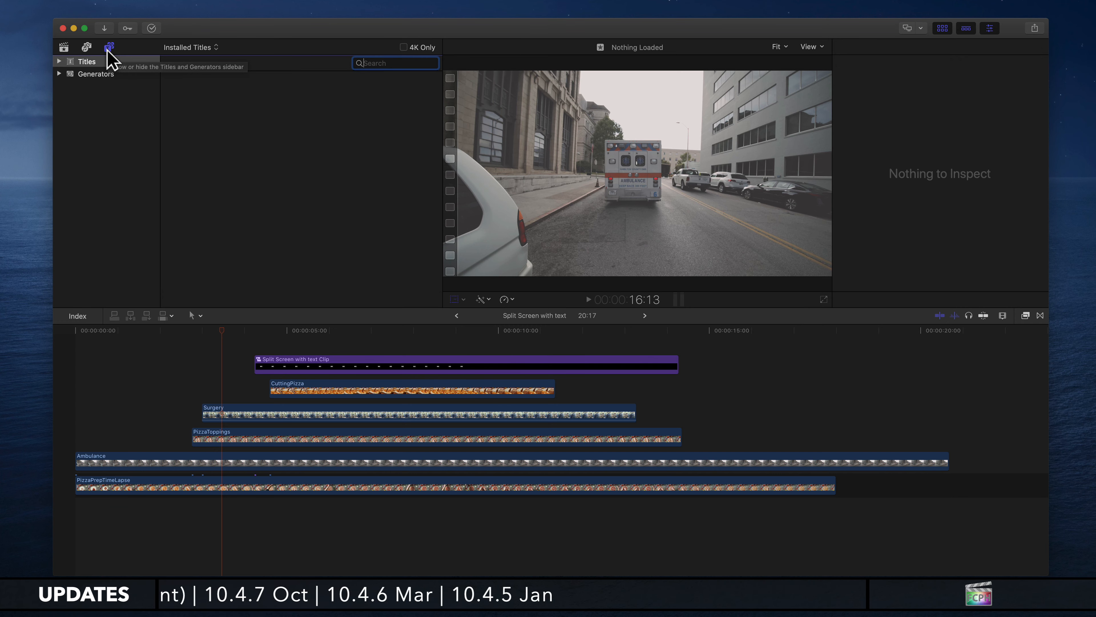
pyautogui.click(75, 63)
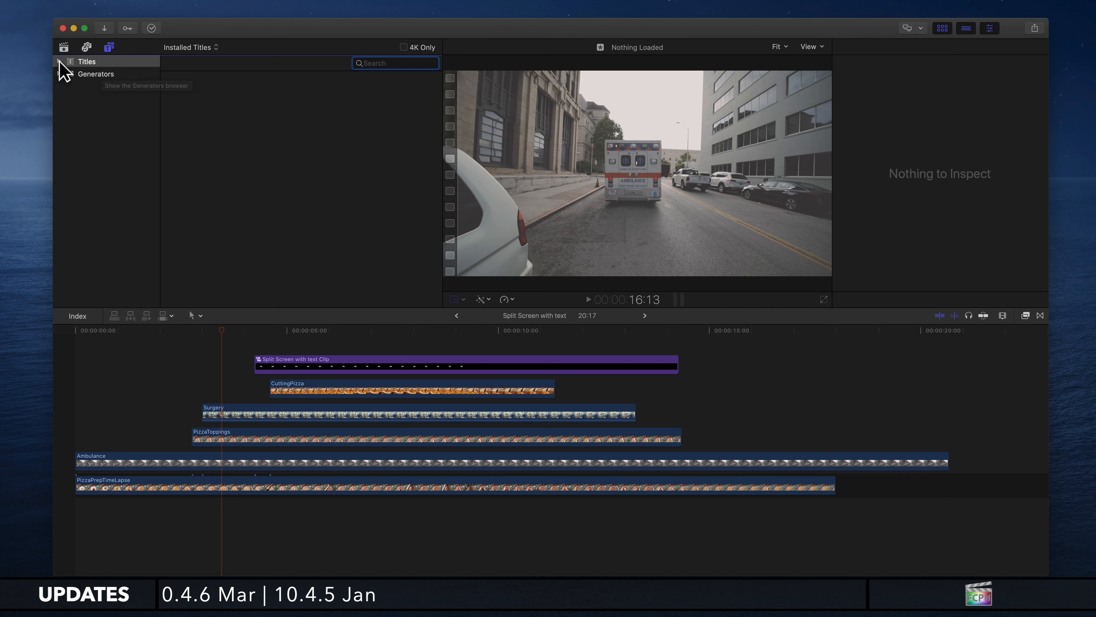
pyautogui.click(60, 62)
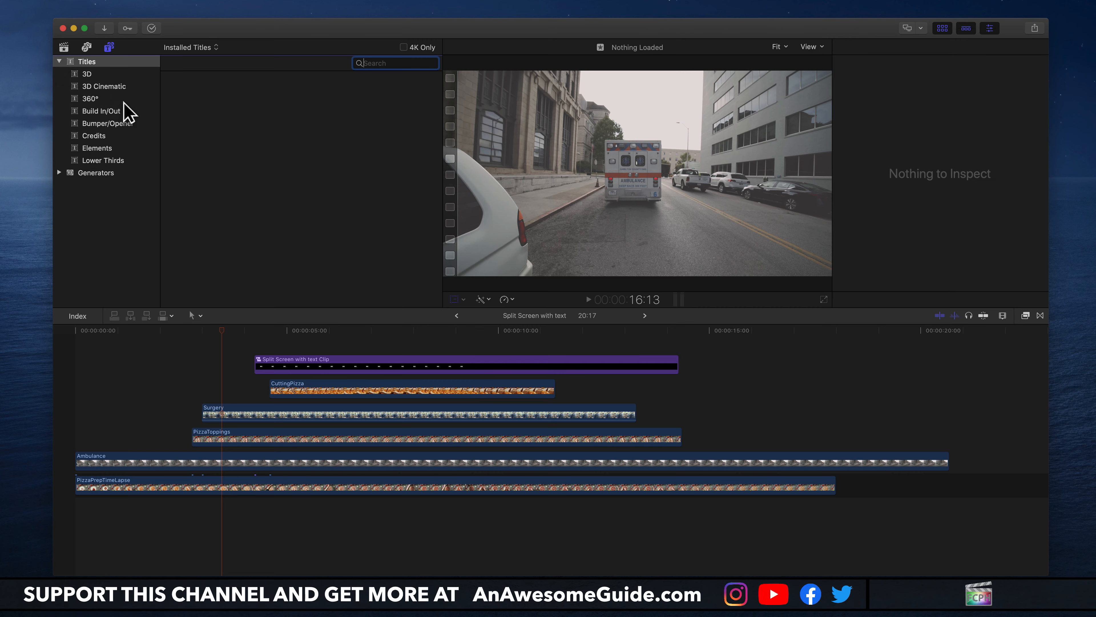
pyautogui.click(107, 160)
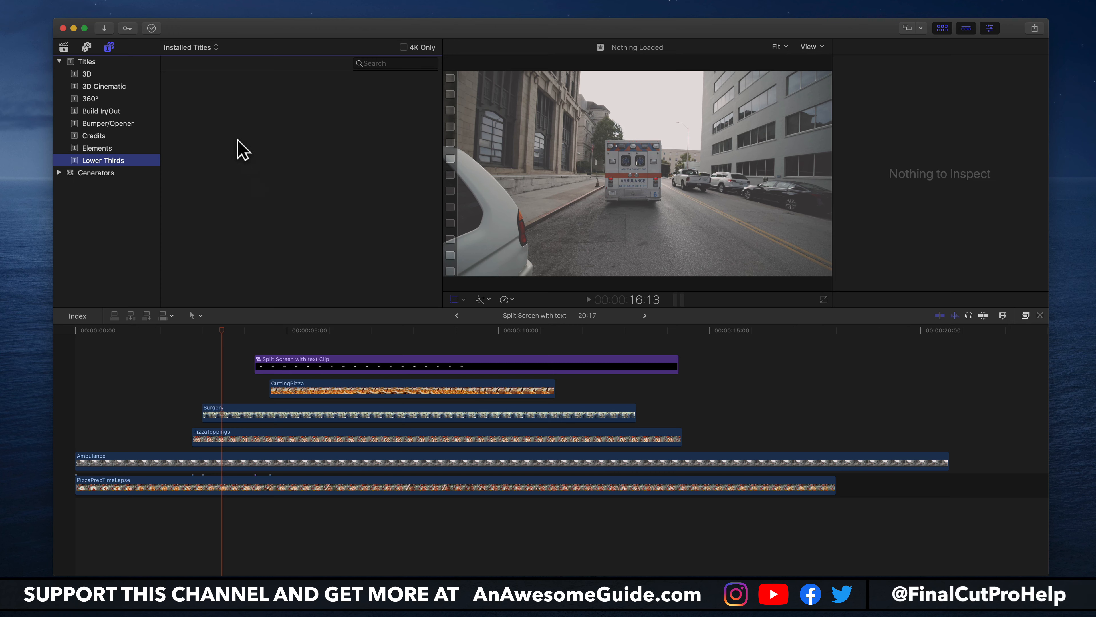
pyautogui.click(108, 62)
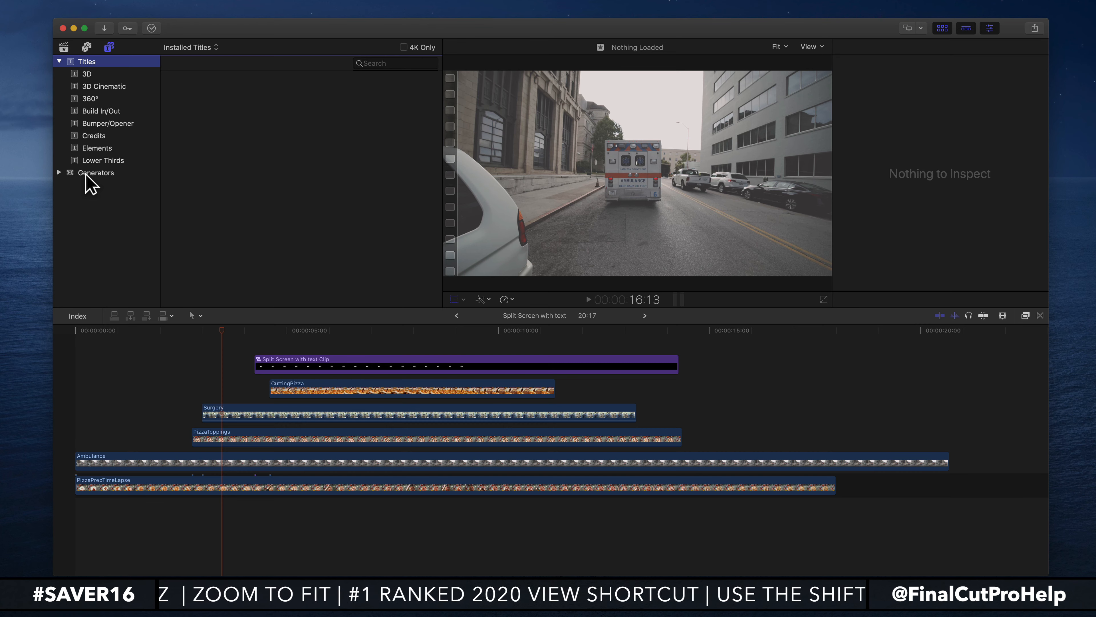
pyautogui.click(103, 160)
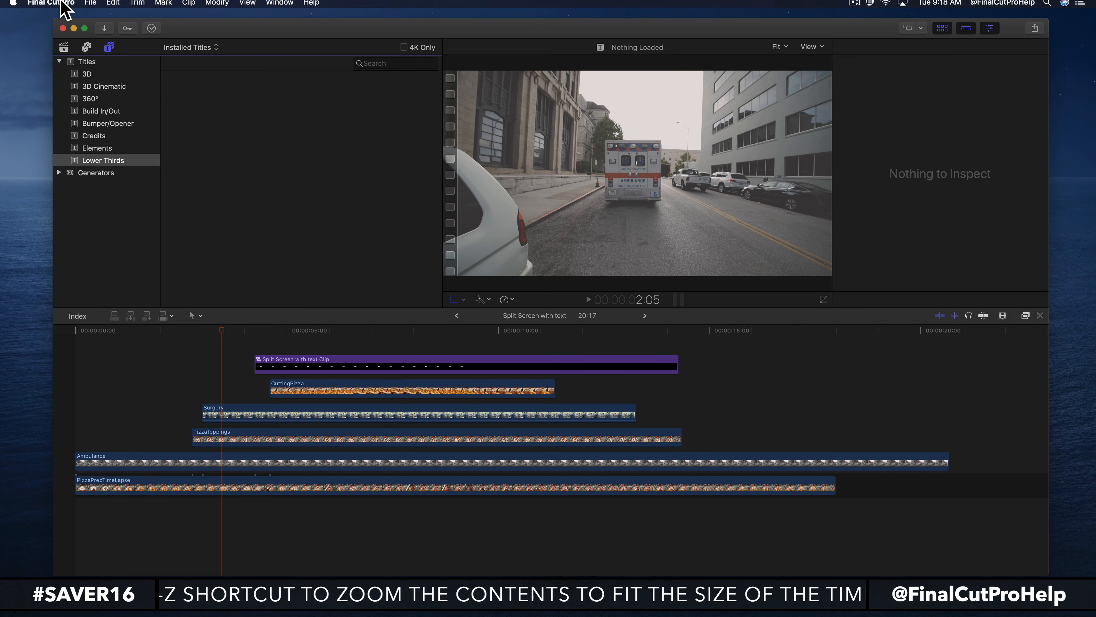
# Quit Final Cut Pro
pyautogui.click(57, 3)
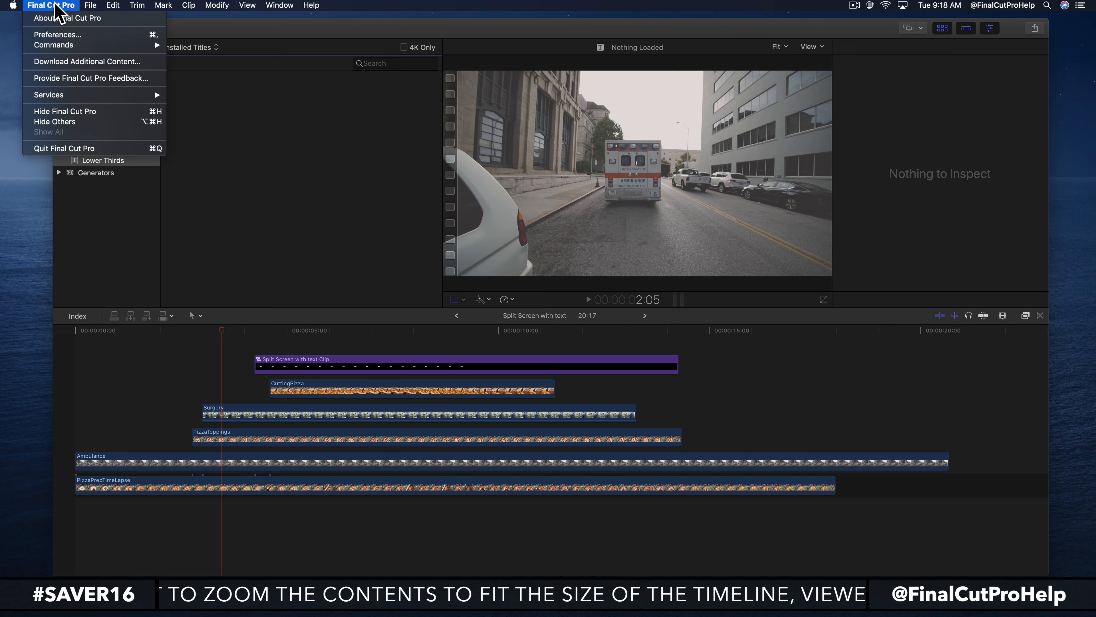
pyautogui.click(92, 148)
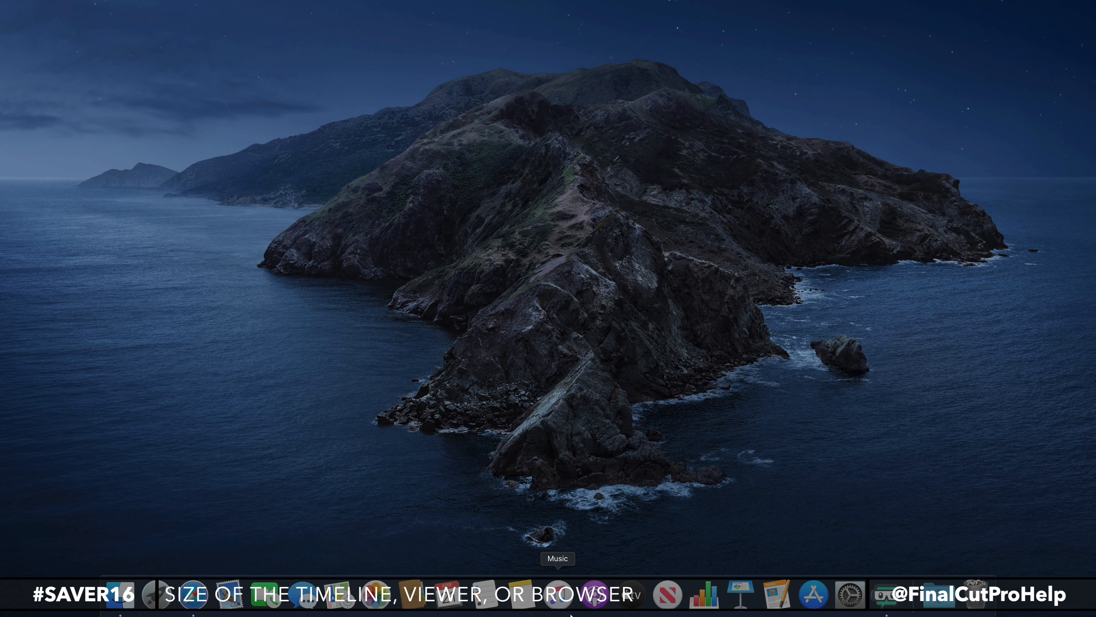
# Reopen Final Cut Pro and select the Basic Lower Third title in the Lower Thirds category
pyautogui.press('super+space')
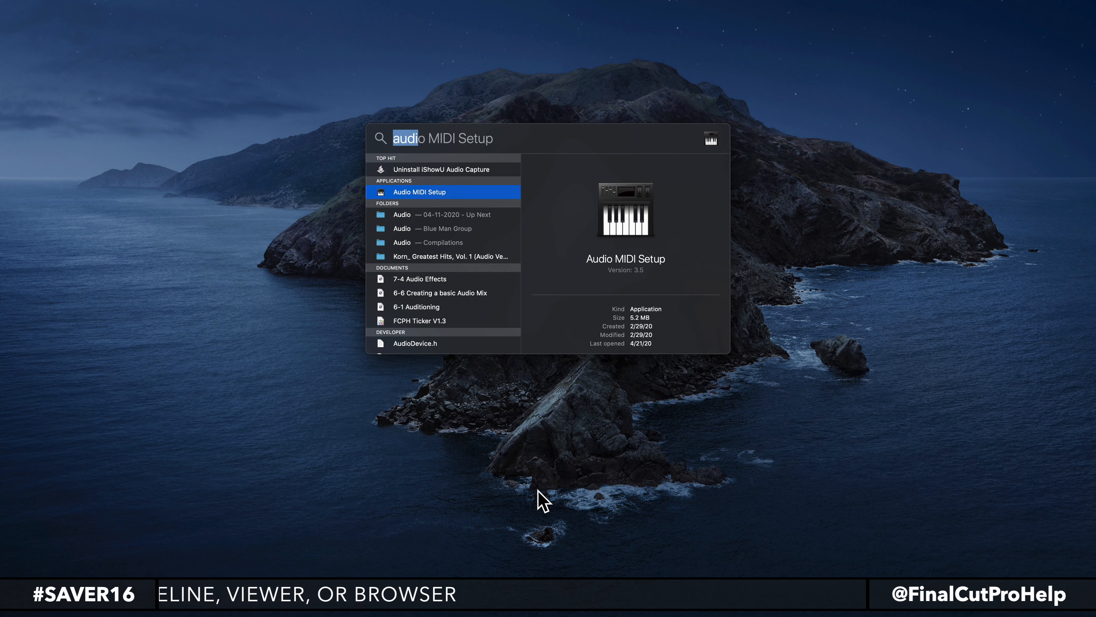
pyautogui.write('final')
pyautogui.press('Return')
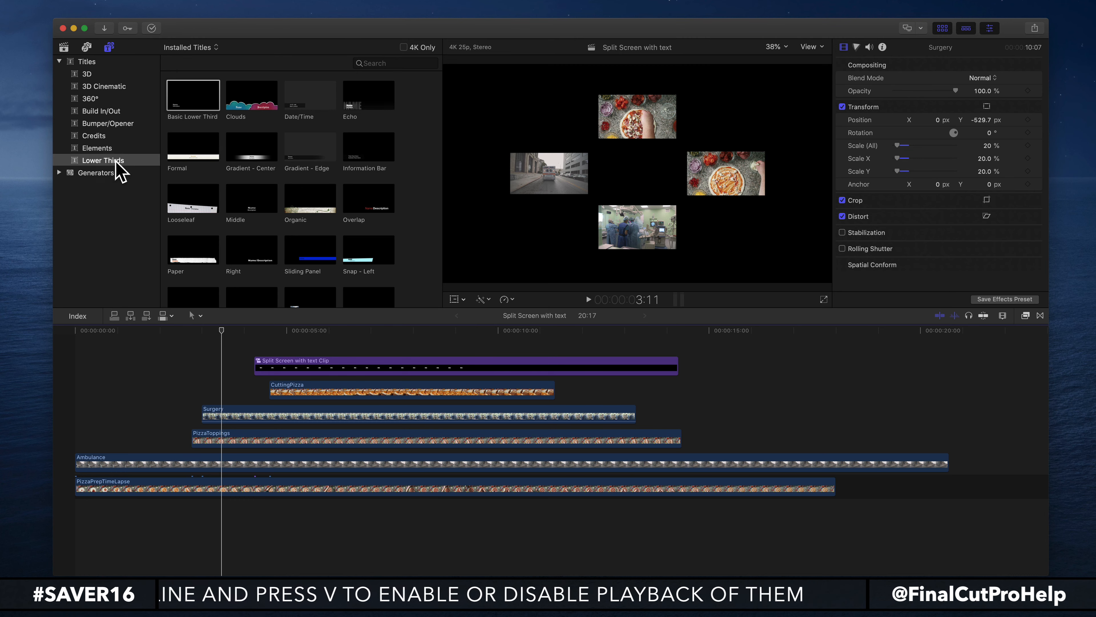
pyautogui.click(129, 159)
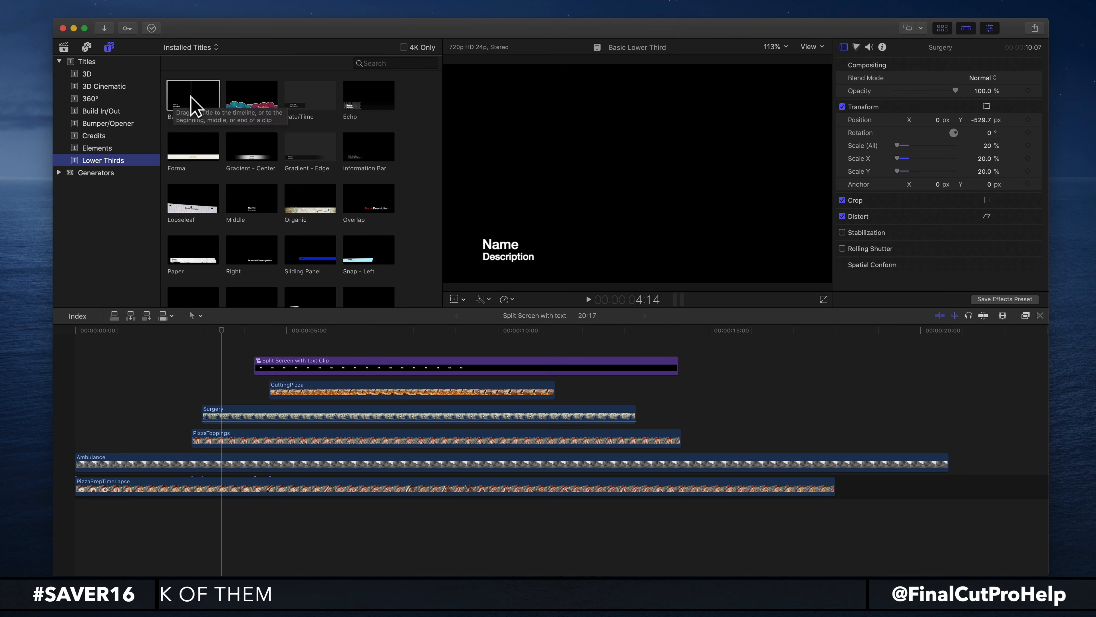
pyautogui.click(193, 106)
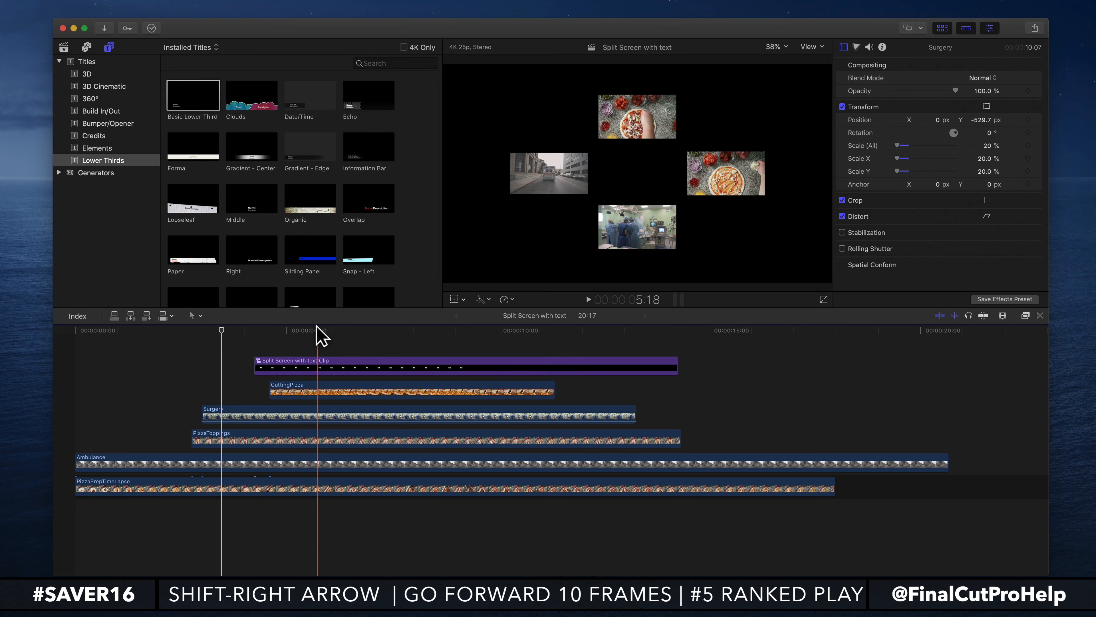
# Park the playhead at 6:20 and activate Transform on the CuttingPizza clip
pyautogui.click(362, 332)
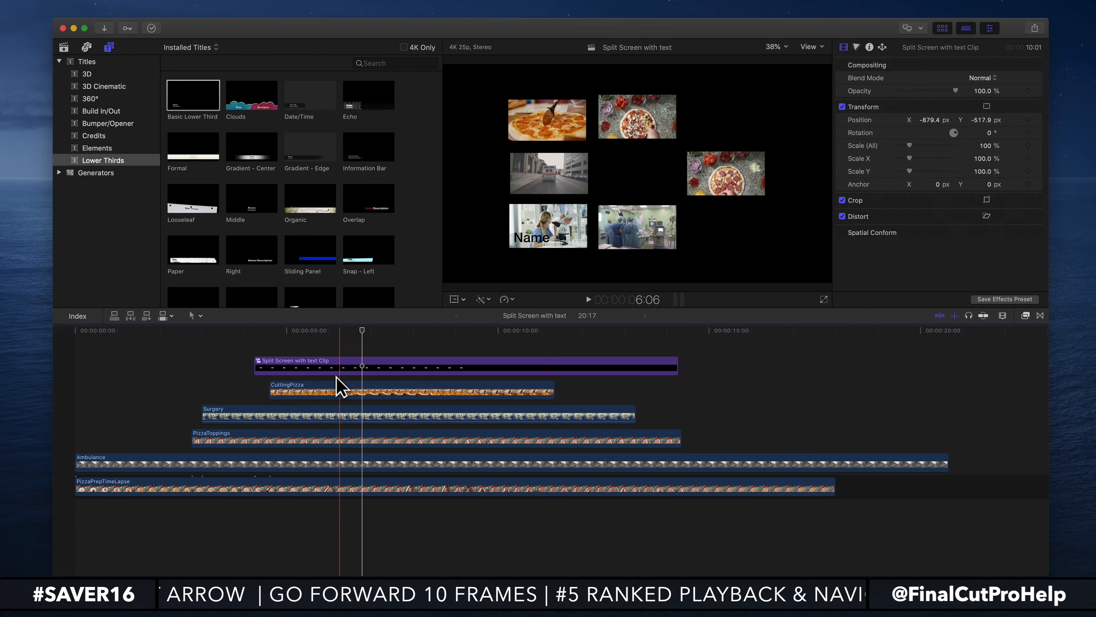
pyautogui.click(311, 390)
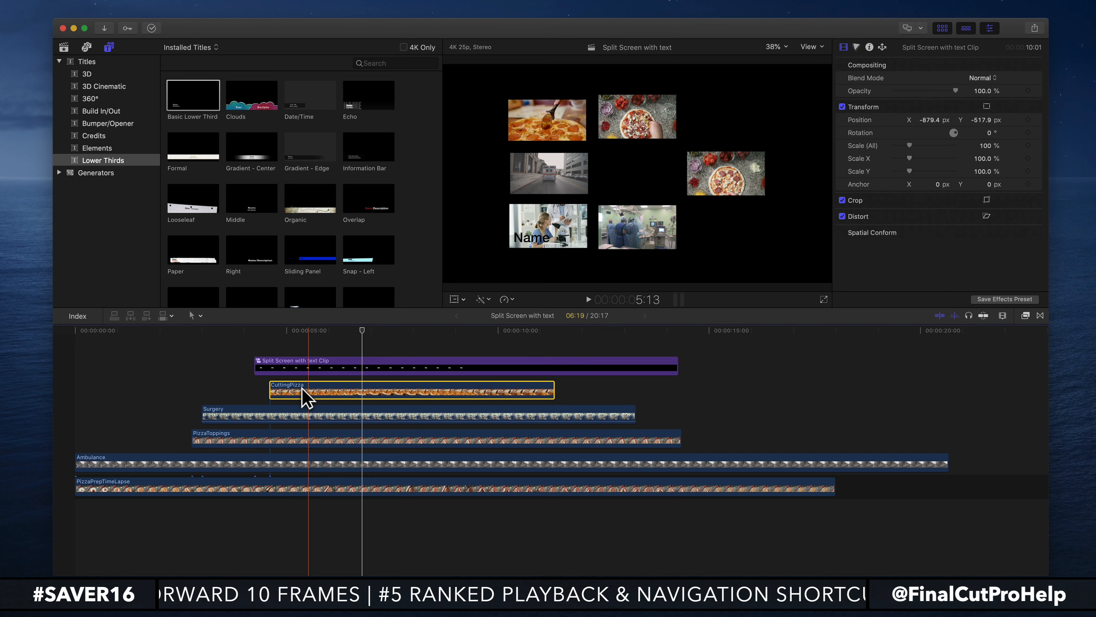
pyautogui.click(453, 299)
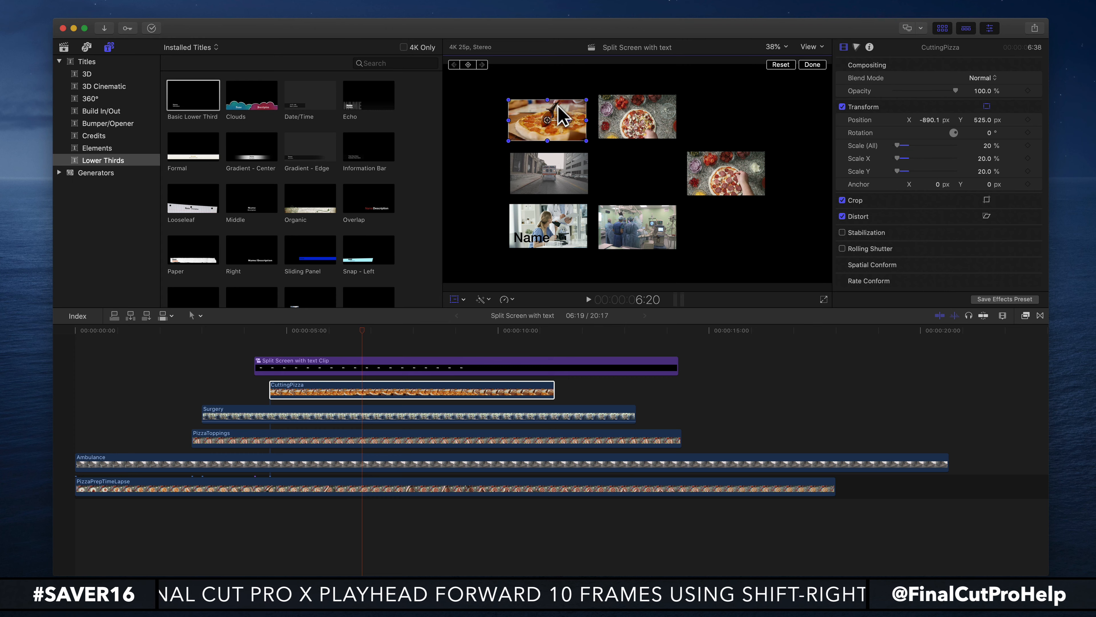
# Place a Basic Lower Third title above CuttingPizza, aligned with the clip's start, and trim its end to match the clip's end
pyautogui.click(174, 102)
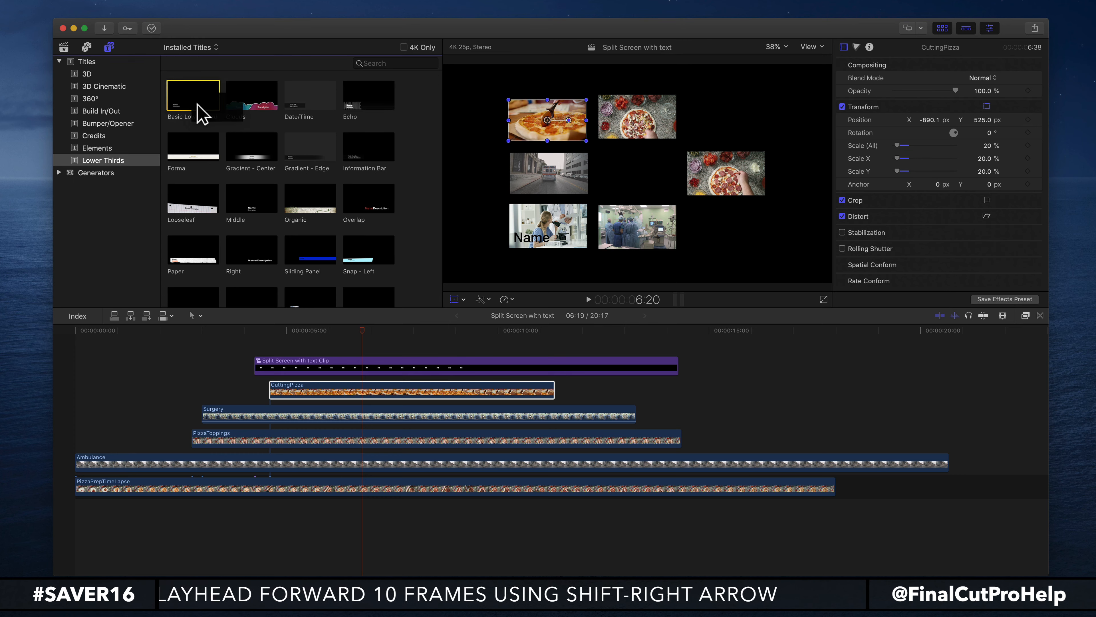
pyautogui.moveTo(287, 317); pyautogui.dragTo(269, 374)
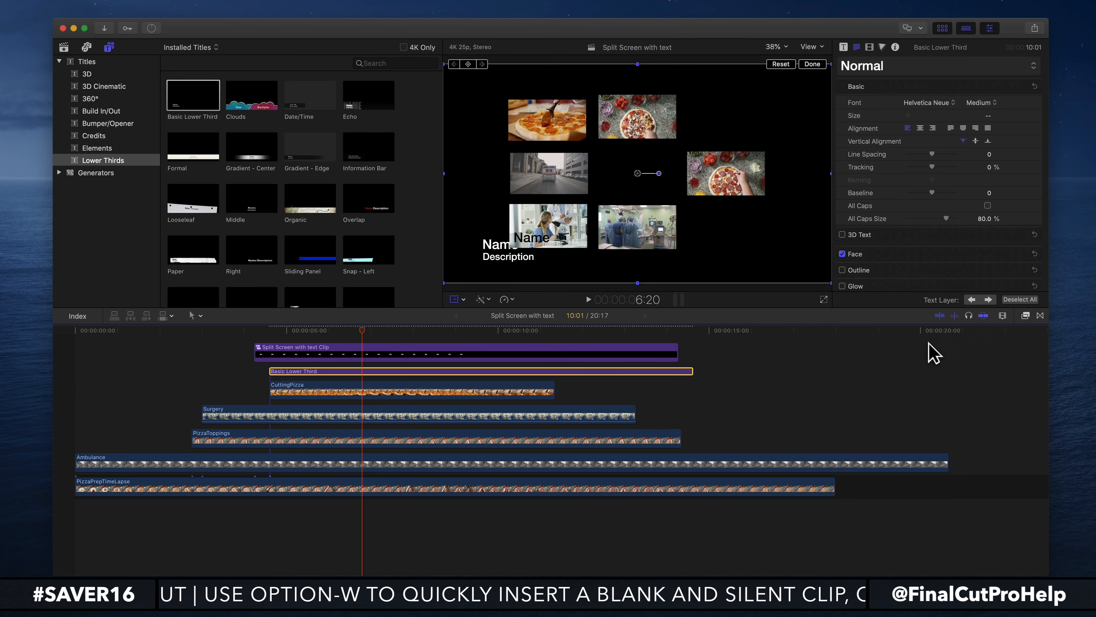
pyautogui.moveTo(290, 371)
pyautogui.mouseDown()
pyautogui.moveTo(302, 371)
pyautogui.moveTo(291, 371)
pyautogui.mouseUp()
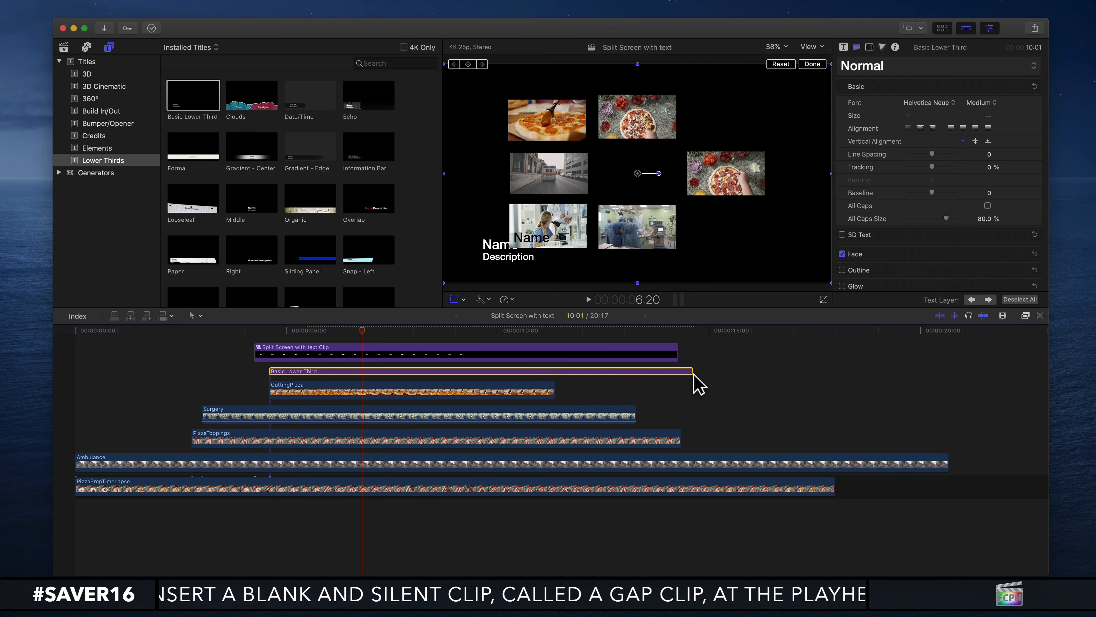
pyautogui.moveTo(693, 372); pyautogui.dragTo(552, 372)
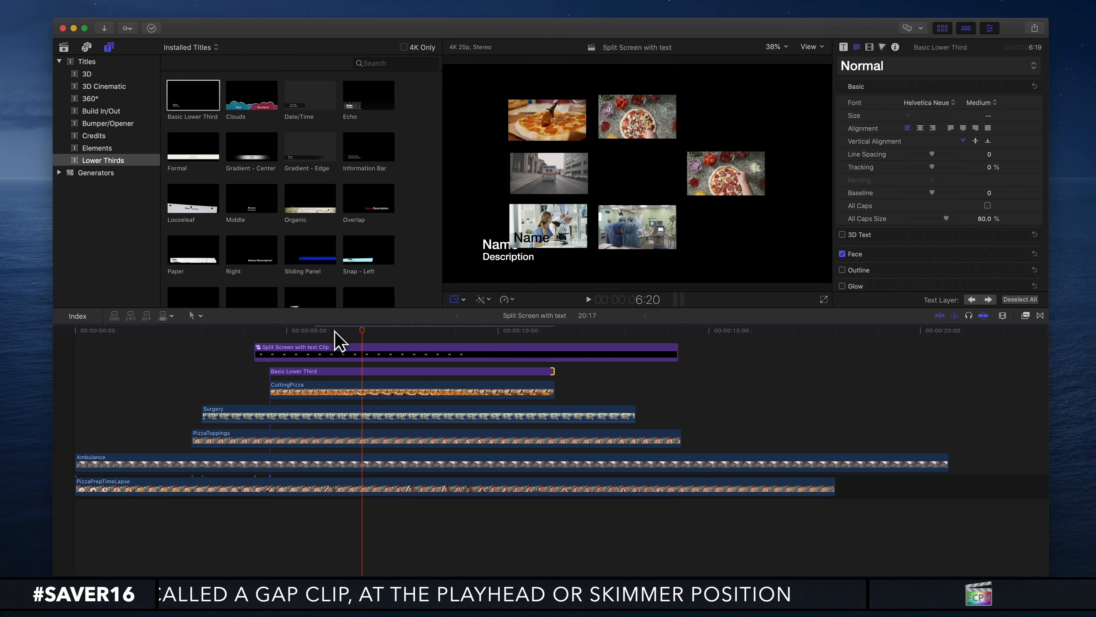
# Park the playhead at 5:18 and position the Basic Lower Third title over the pizza-cutting picture at X 306.0 px, Y 1219.0 px
pyautogui.moveTo(285, 331); pyautogui.dragTo(318, 331)
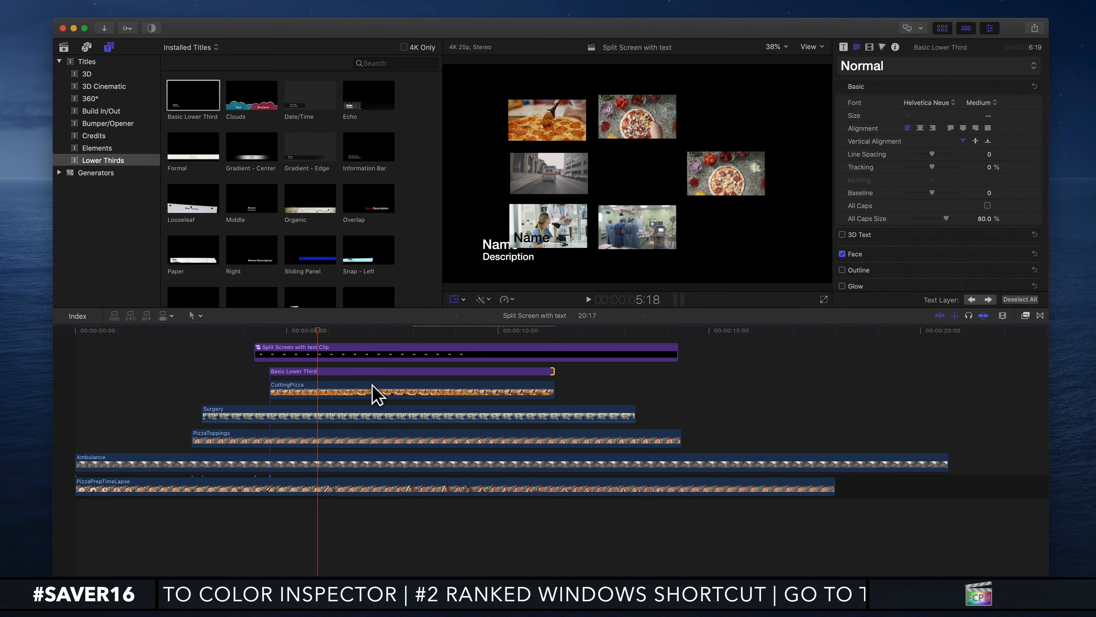
pyautogui.click(327, 373)
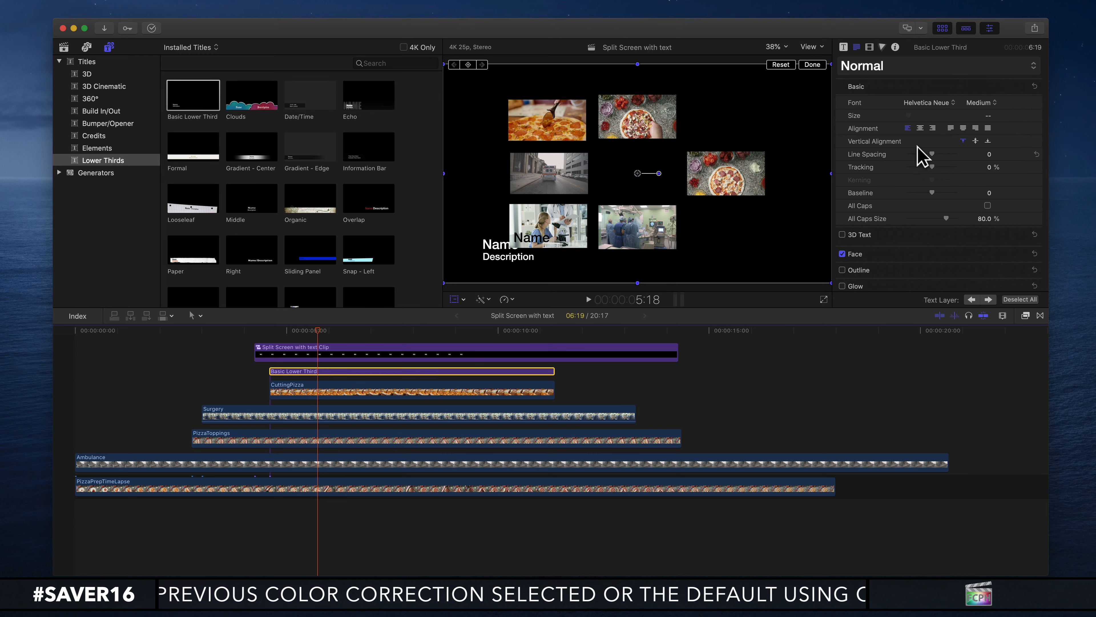
pyautogui.click(843, 48)
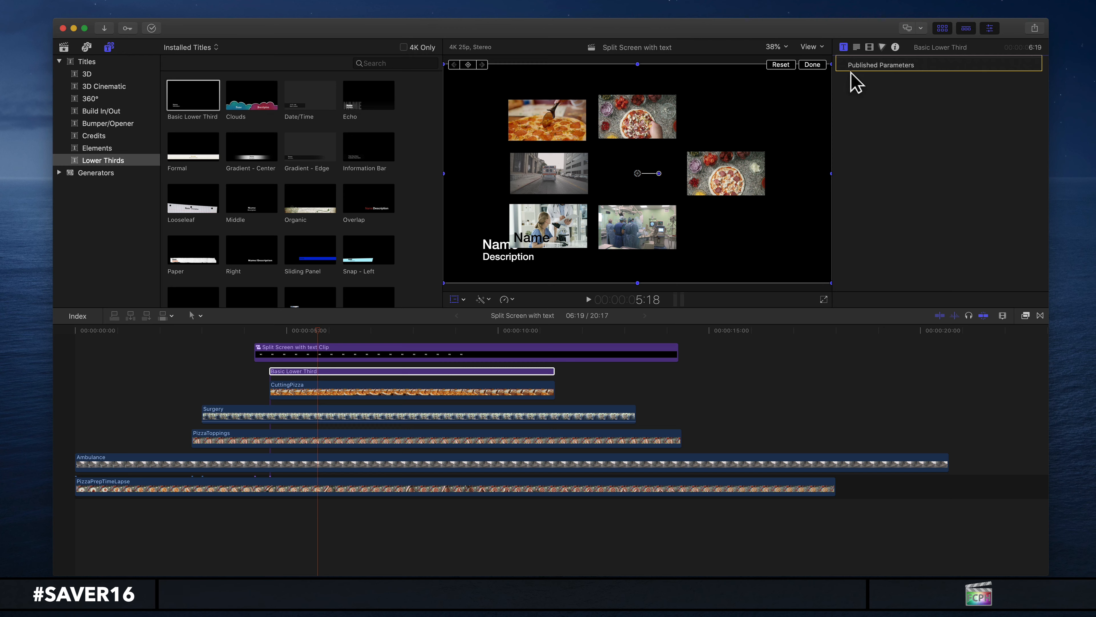
pyautogui.click(869, 47)
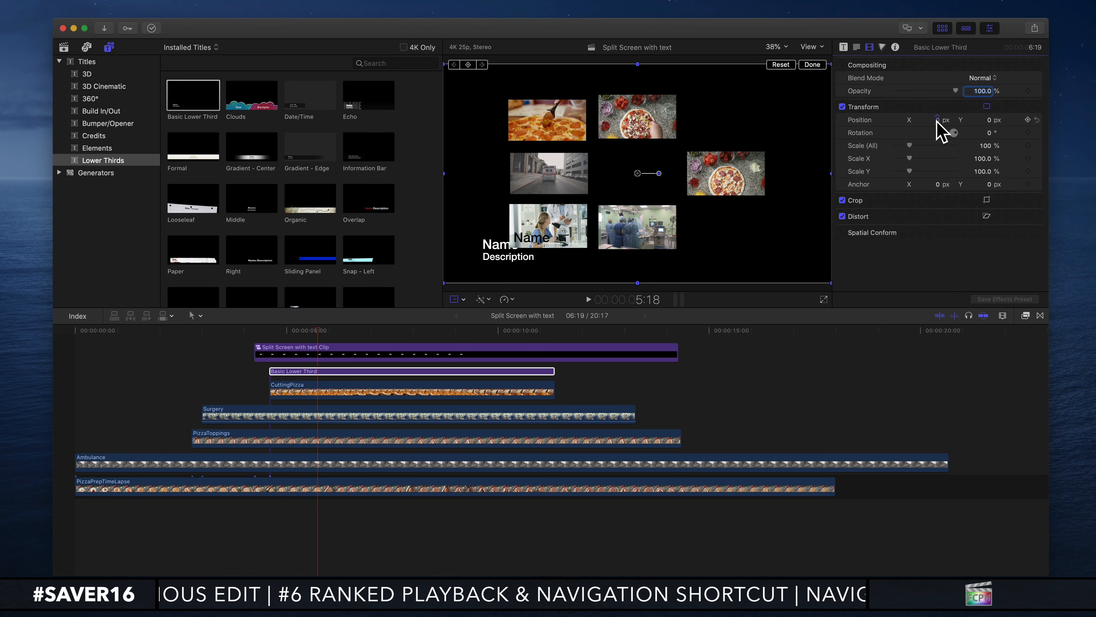
pyautogui.moveTo(938, 123); pyautogui.dragTo(1064, 123)
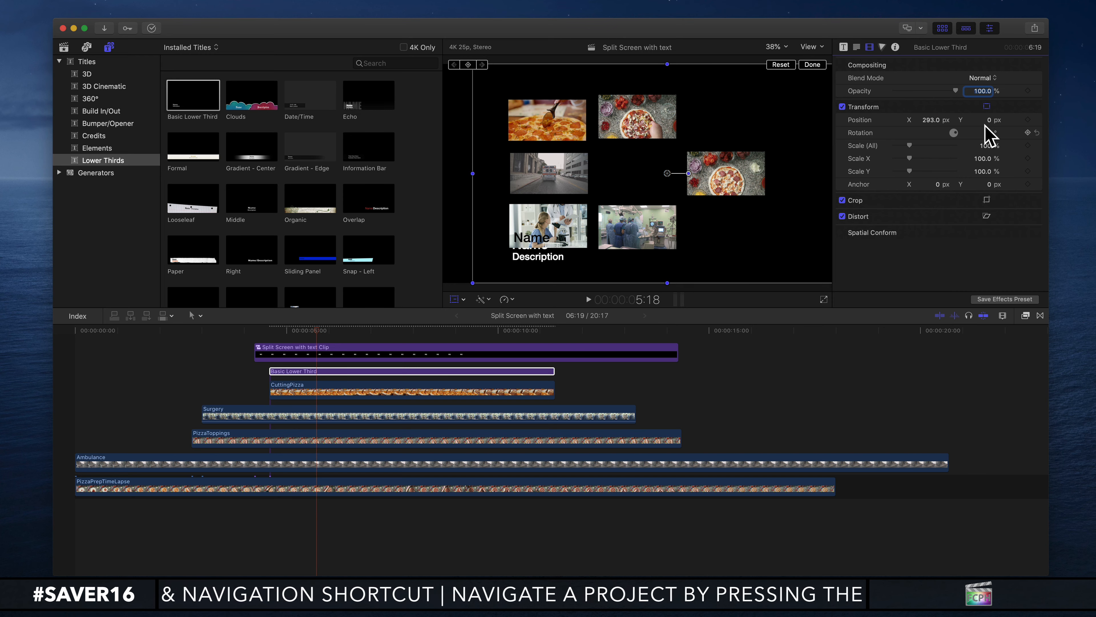
pyautogui.moveTo(989, 123); pyautogui.dragTo(1055, 123)
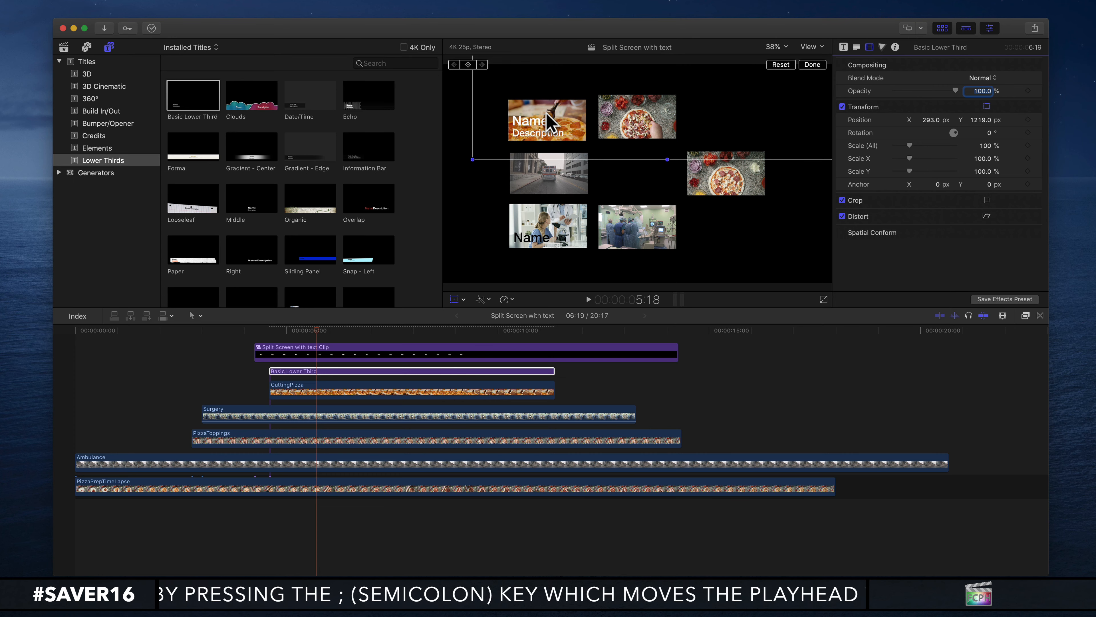
pyautogui.moveTo(931, 121); pyautogui.dragTo(937, 121)
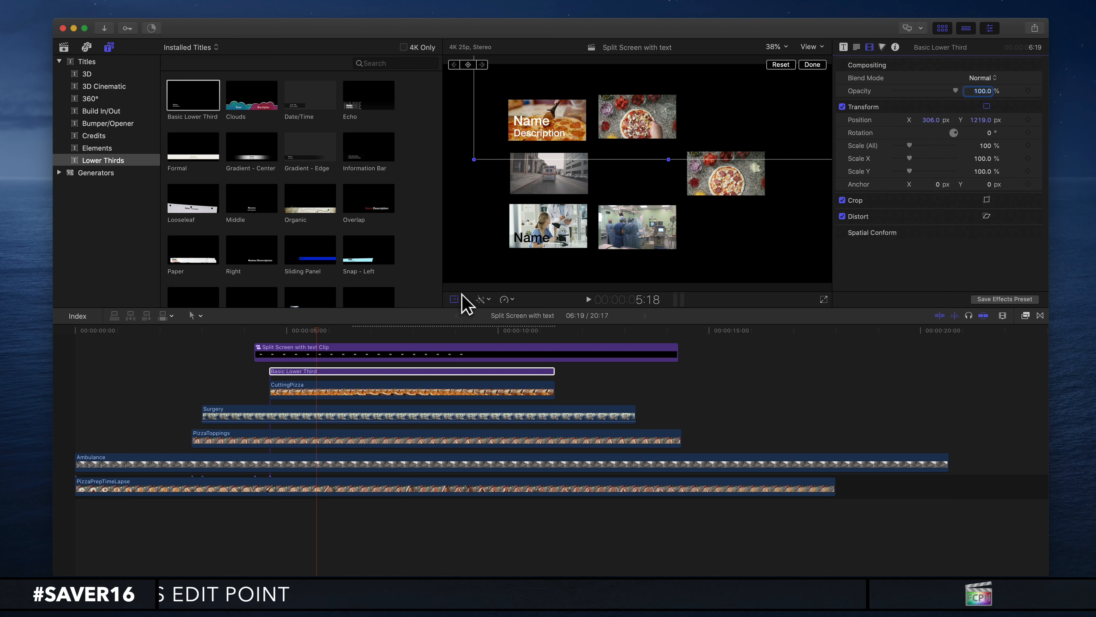
# Fine-tune the title's placement within the pizza-cutting picture to X 274.4 px, Y 1206.7 px
pyautogui.moveTo(643, 123)
pyautogui.mouseDown()
pyautogui.moveTo(686, 145)
pyautogui.moveTo(622, 154)
pyautogui.moveTo(675, 123)
pyautogui.moveTo(658, 130)
pyautogui.moveTo(668, 131)
pyautogui.moveTo(631, 117)
pyautogui.mouseUp()
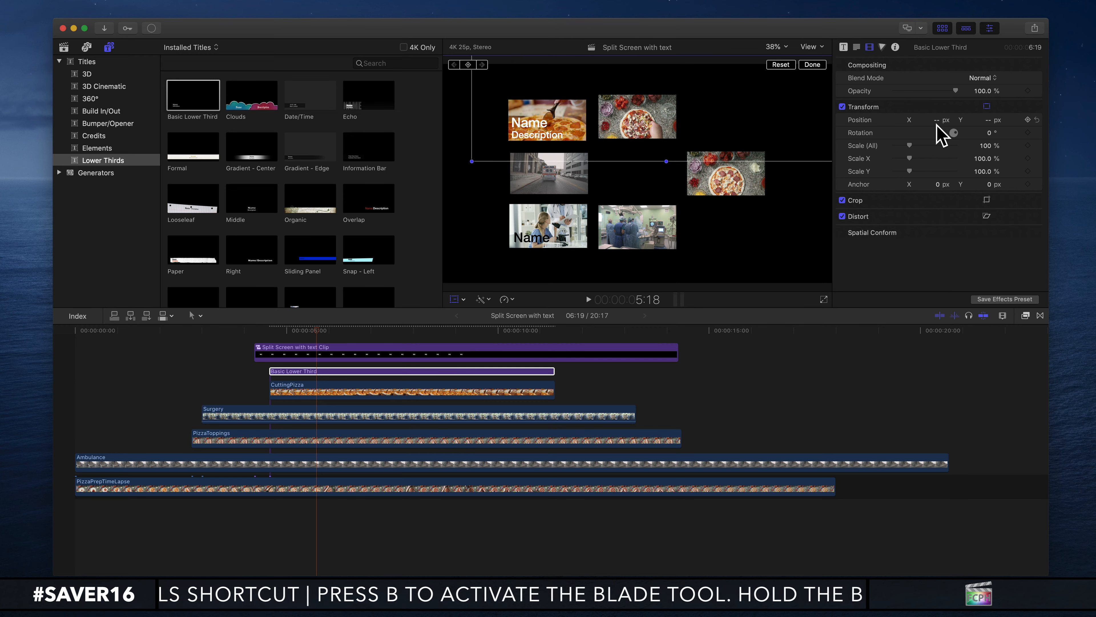
pyautogui.moveTo(937, 117)
pyautogui.mouseDown()
pyautogui.moveTo(937, 131)
pyautogui.moveTo(937, 108)
pyautogui.mouseUp()
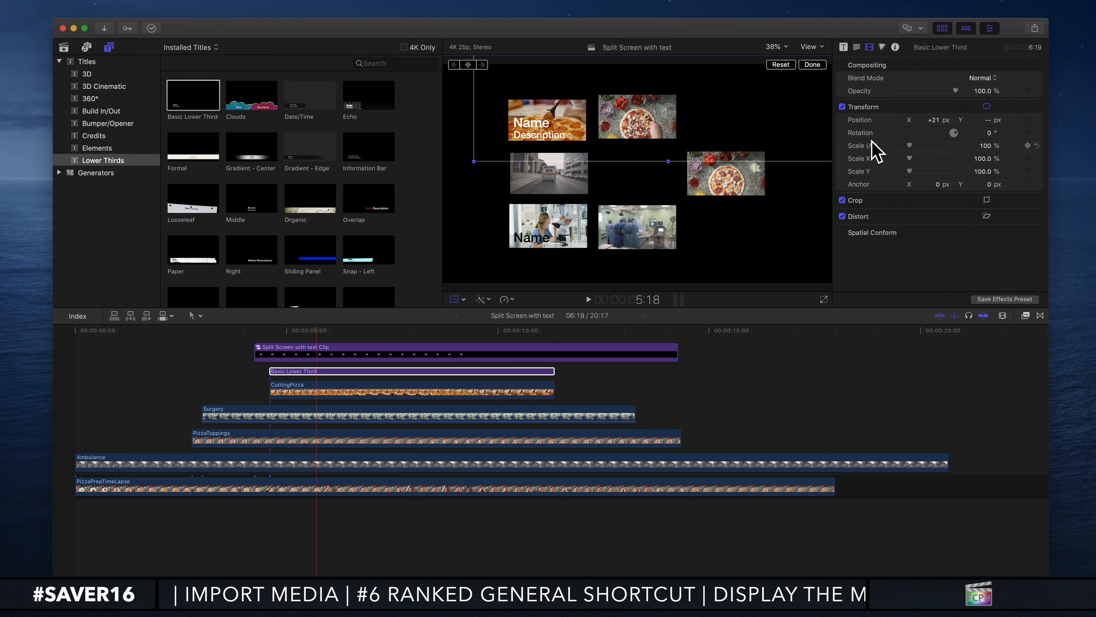
pyautogui.moveTo(532, 123)
pyautogui.mouseDown()
pyautogui.moveTo(541, 122)
pyautogui.moveTo(525, 130)
pyautogui.mouseUp()
pyautogui.doubleClick(531, 123)
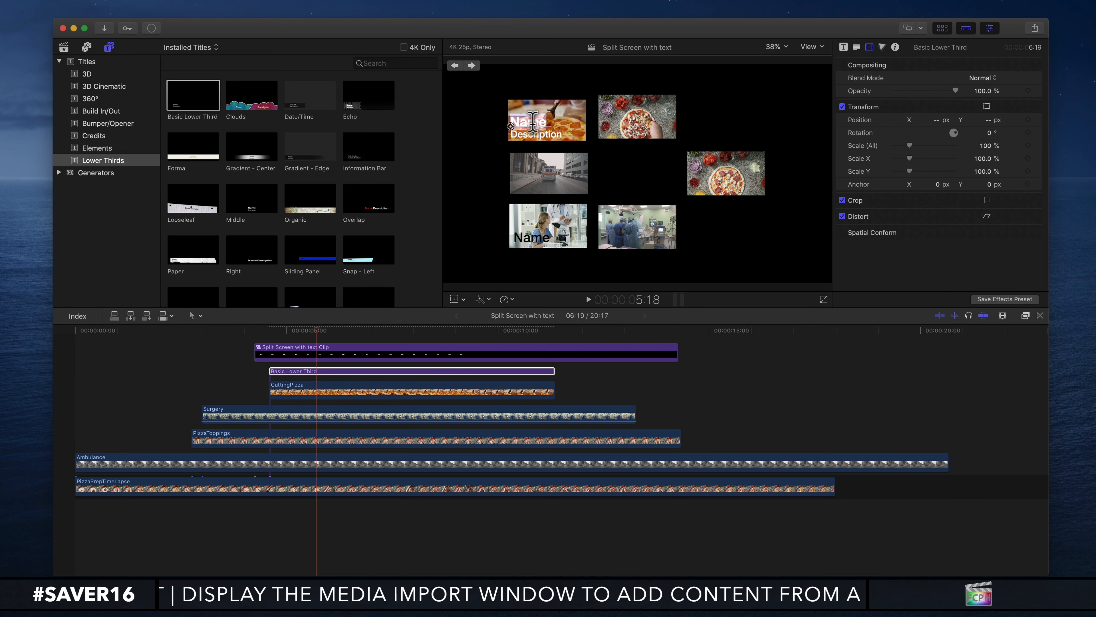
pyautogui.write('@Final')
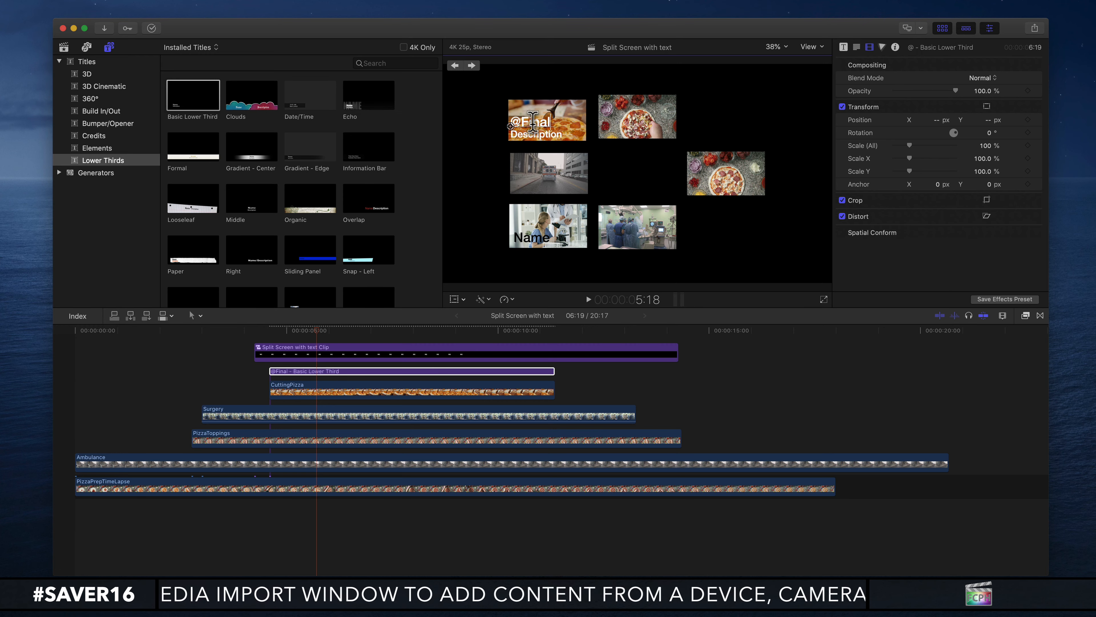
pyautogui.write('CutProHelp')
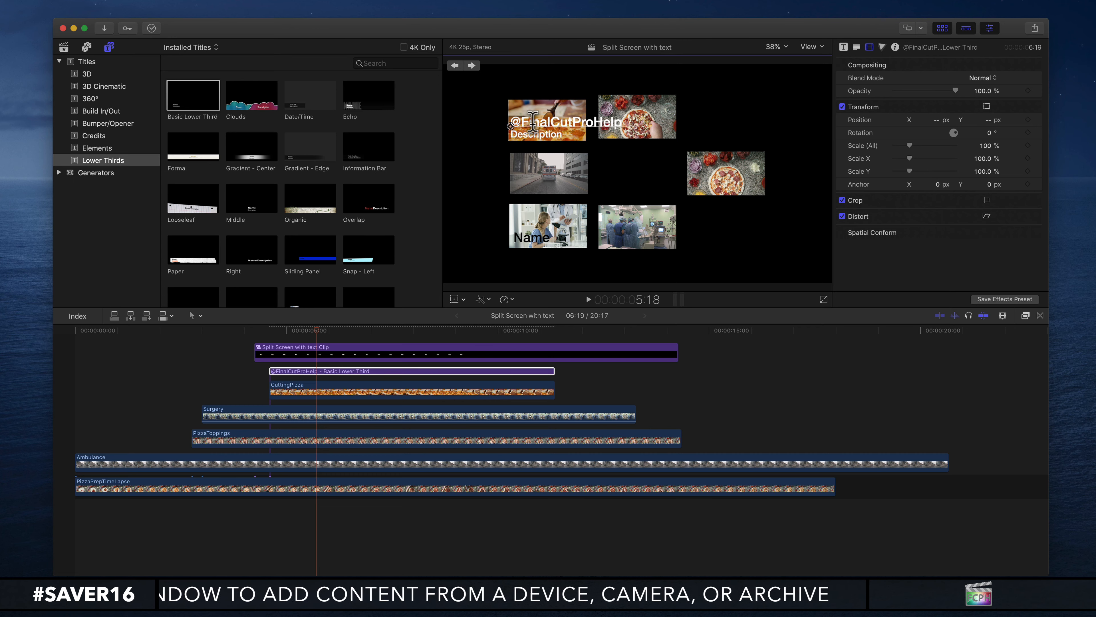
pyautogui.click(856, 46)
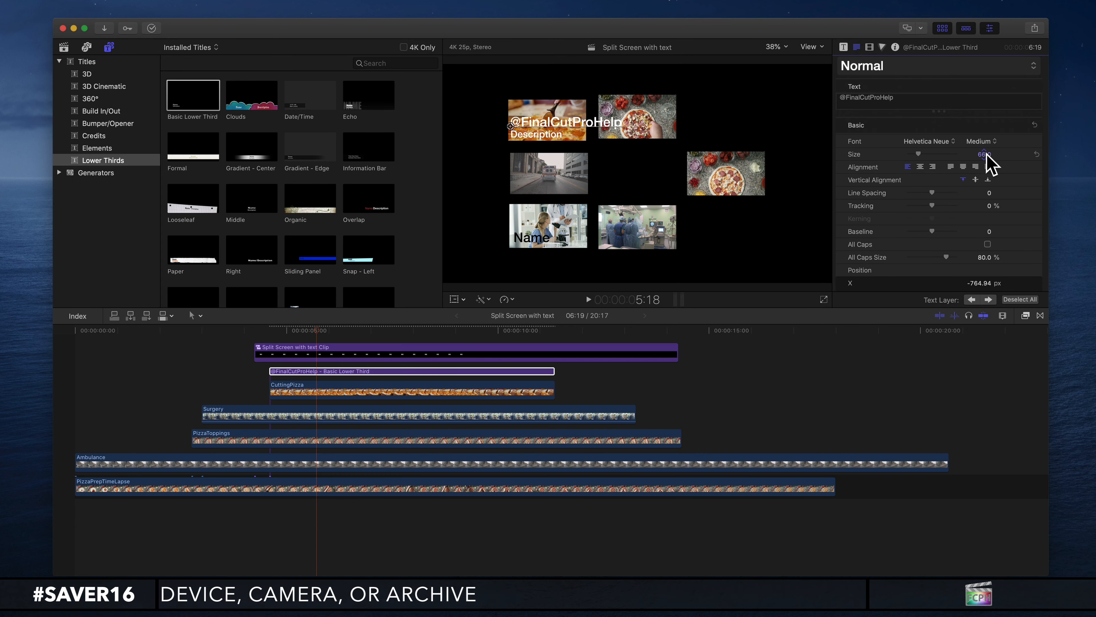
pyautogui.moveTo(986, 156); pyautogui.dragTo(978, 166)
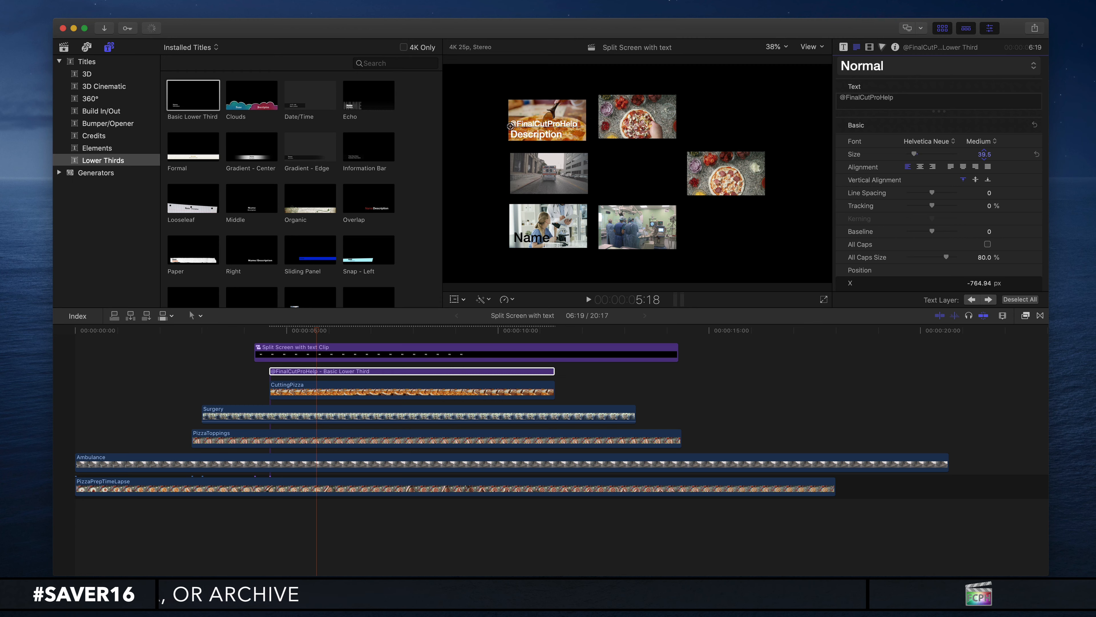
pyautogui.scroll(-10, 869, 166)
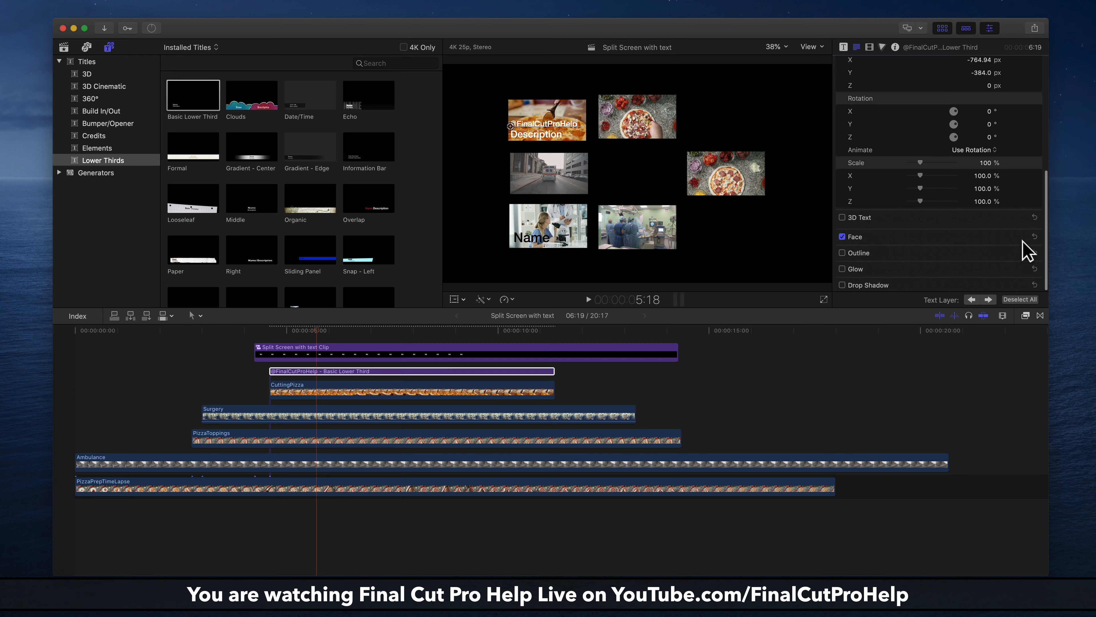
pyautogui.click(1022, 236)
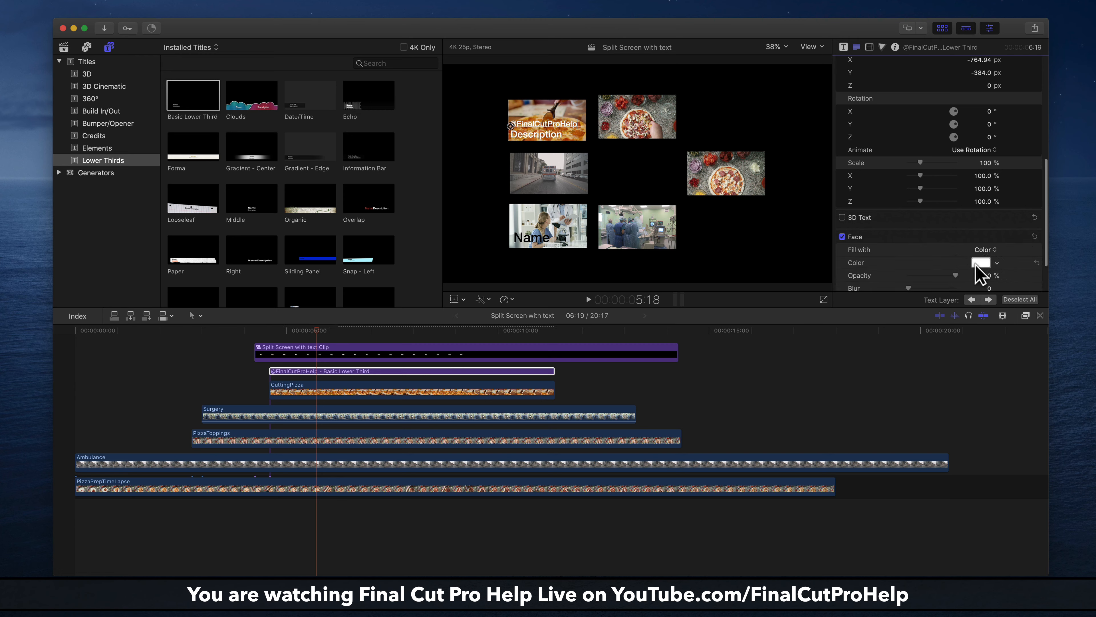
pyautogui.scroll(-2, 978, 267)
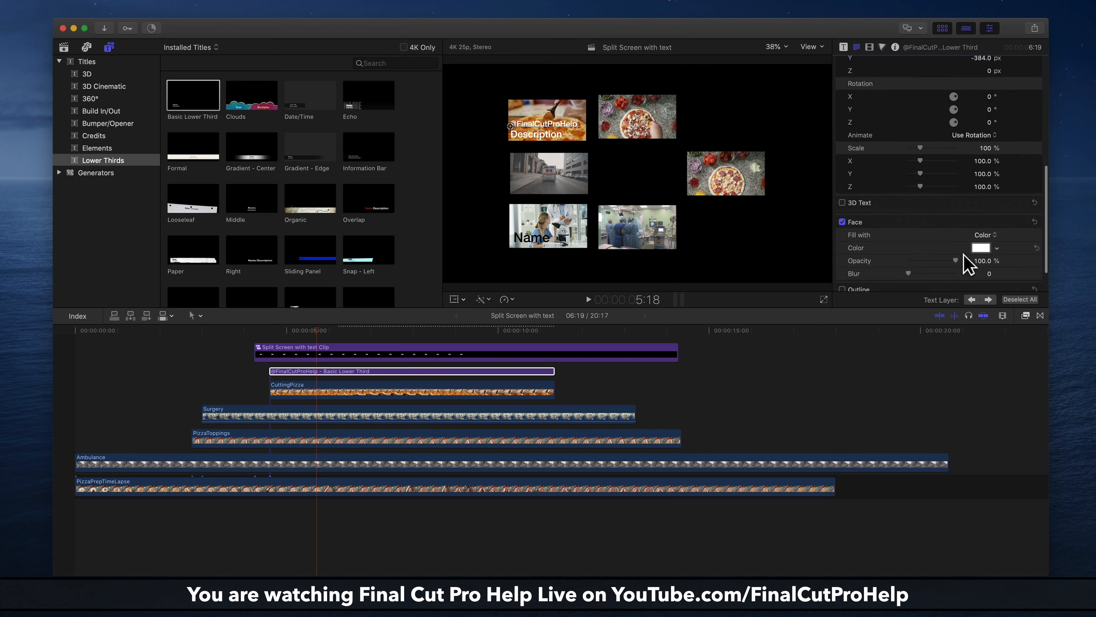
pyautogui.click(997, 247)
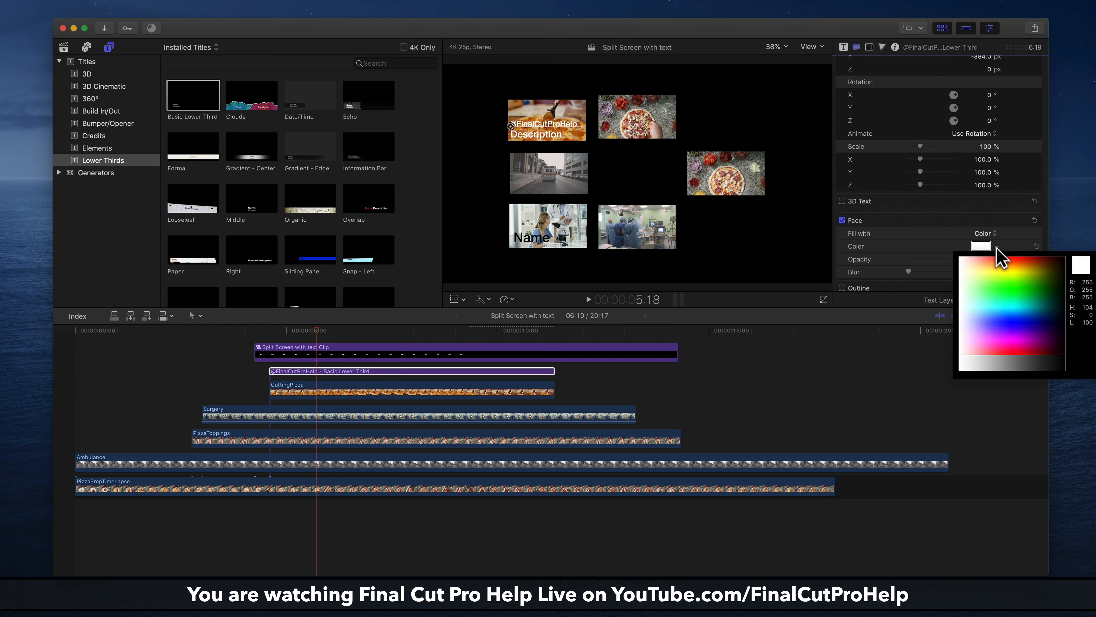
pyautogui.moveTo(981, 304); pyautogui.dragTo(1041, 332)
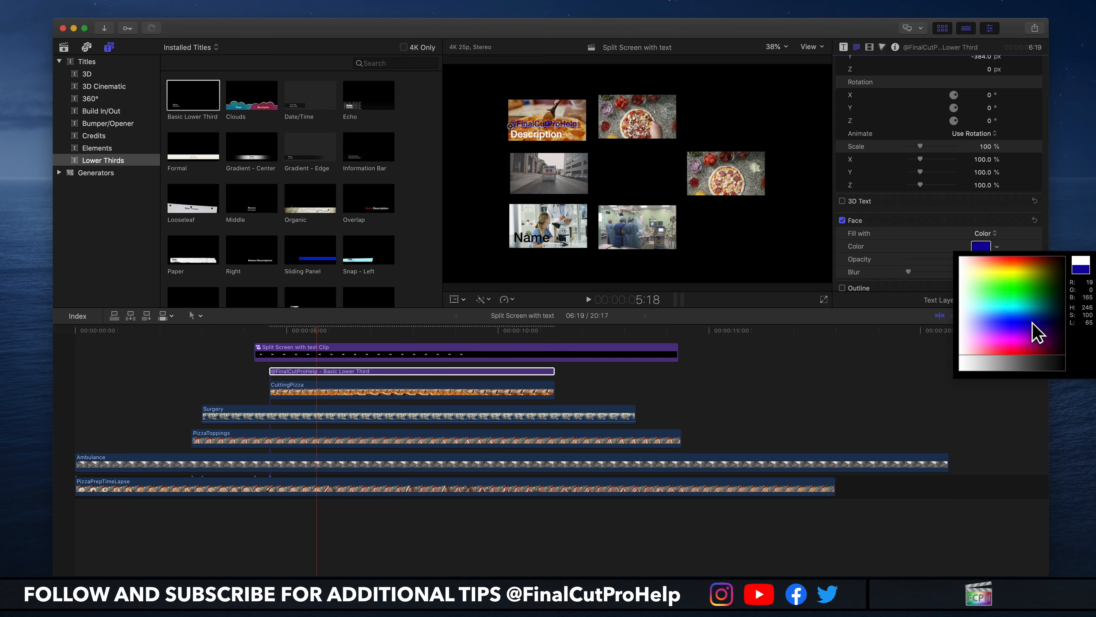
pyautogui.click(1032, 322)
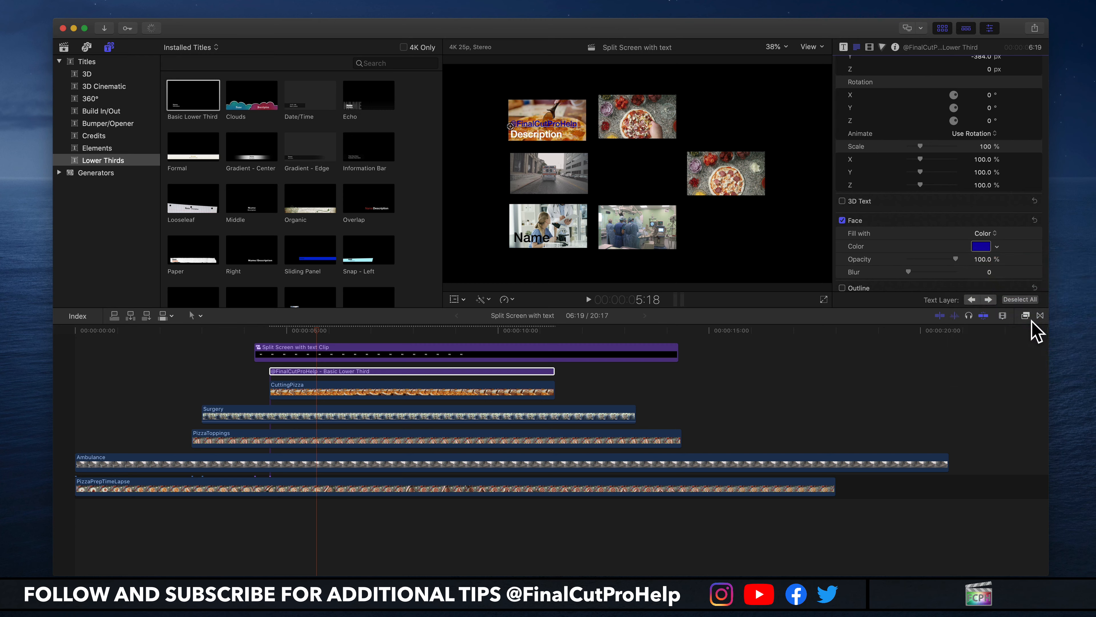
# Delete the Description line from the title and show the title's compositing and transform settings
pyautogui.click(540, 130)
pyautogui.doubleClick(525, 138)
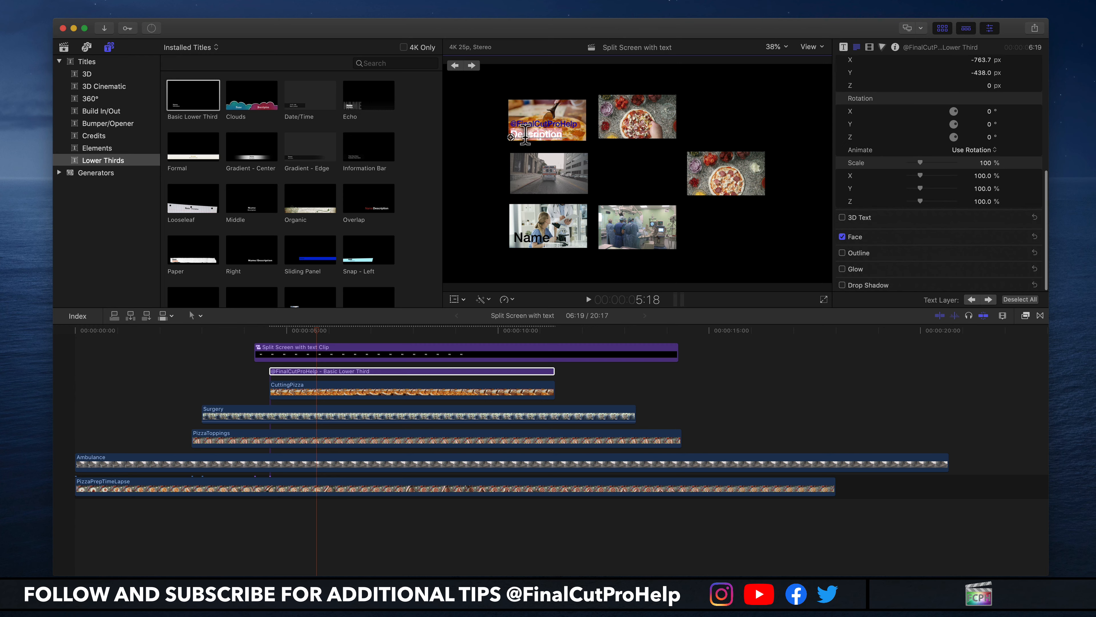
pyautogui.press('super+z')
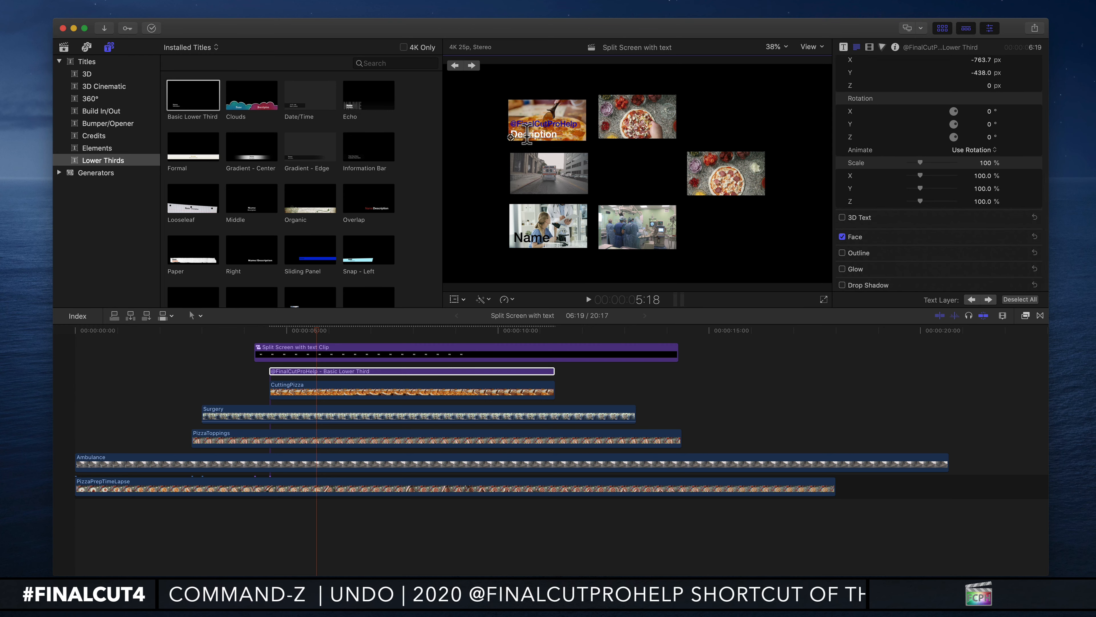
pyautogui.press('super+z')
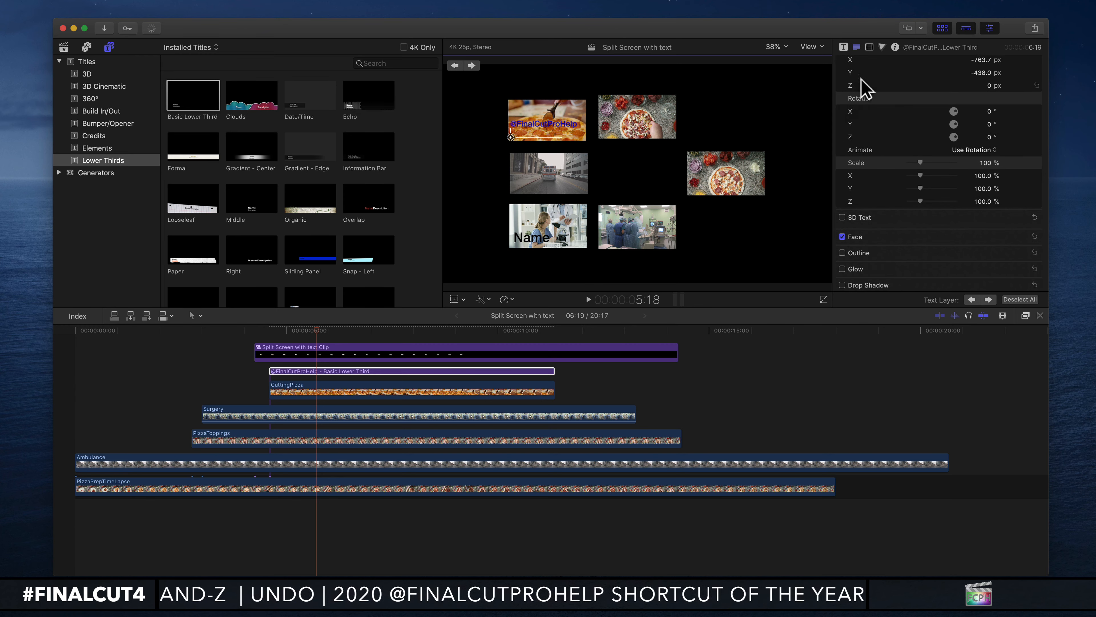
pyautogui.click(870, 47)
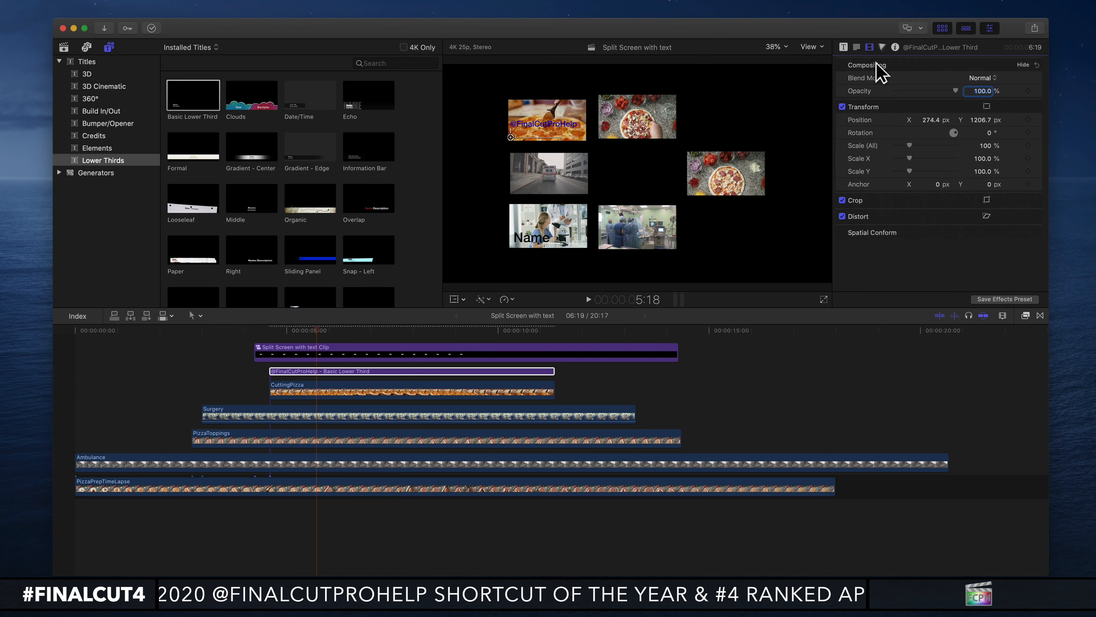
pyautogui.moveTo(934, 119); pyautogui.dragTo(981, 121)
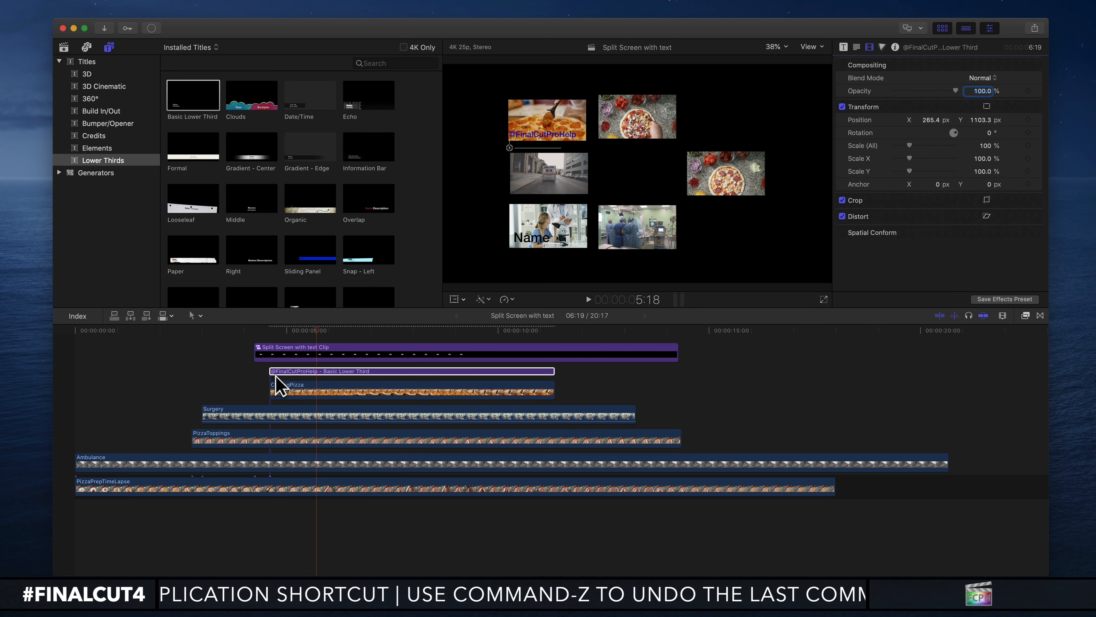
pyautogui.click(245, 379)
pyautogui.click(311, 371)
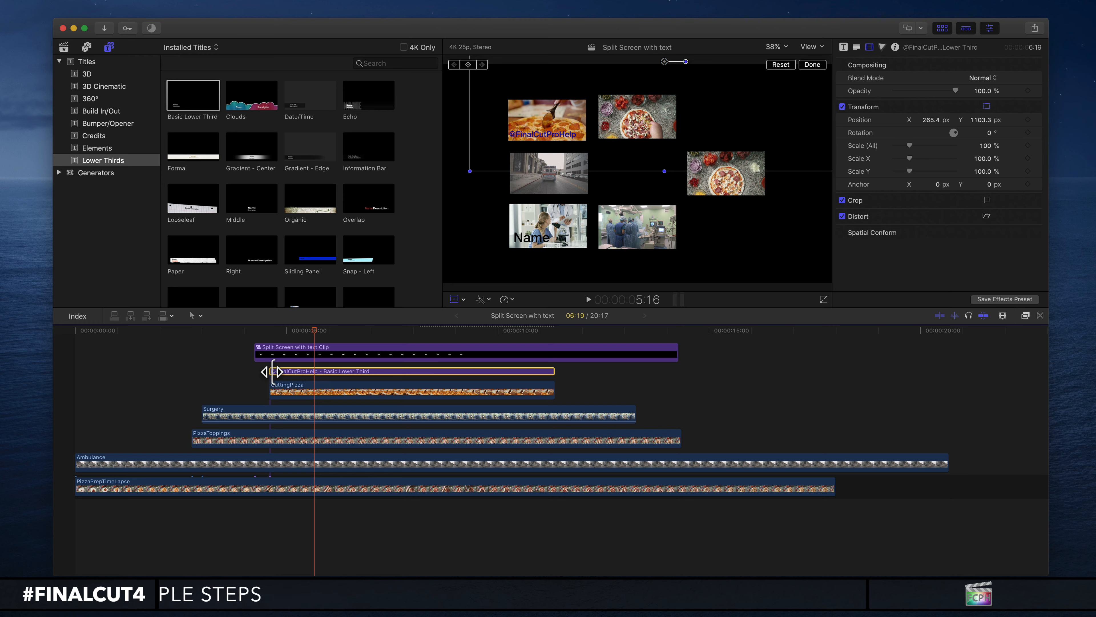
pyautogui.click(248, 378)
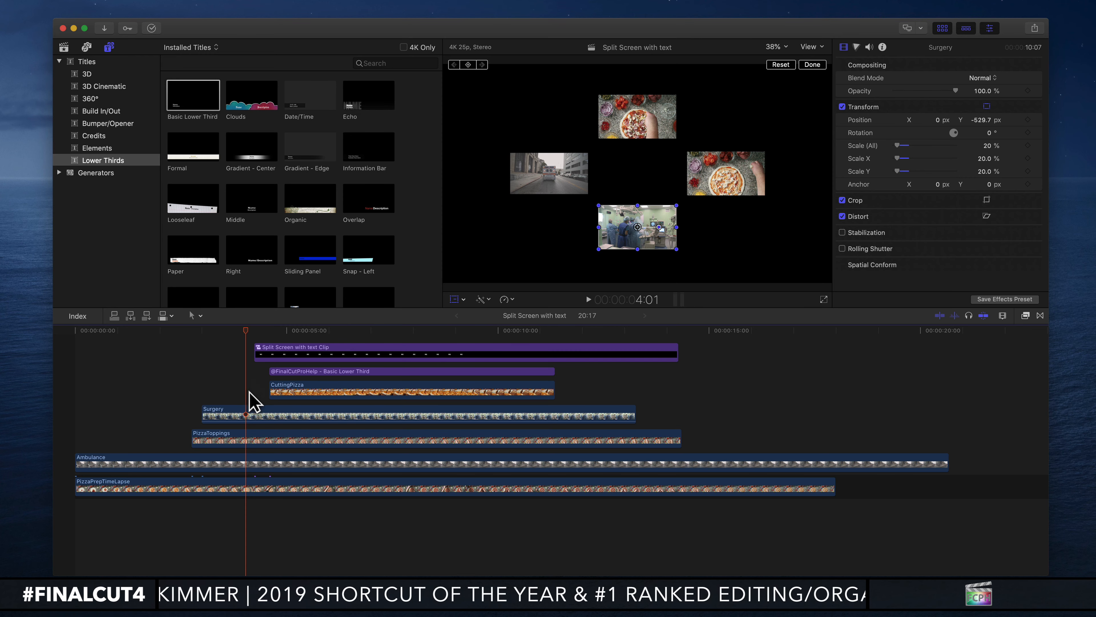
pyautogui.moveTo(251, 398); pyautogui.dragTo(313, 374)
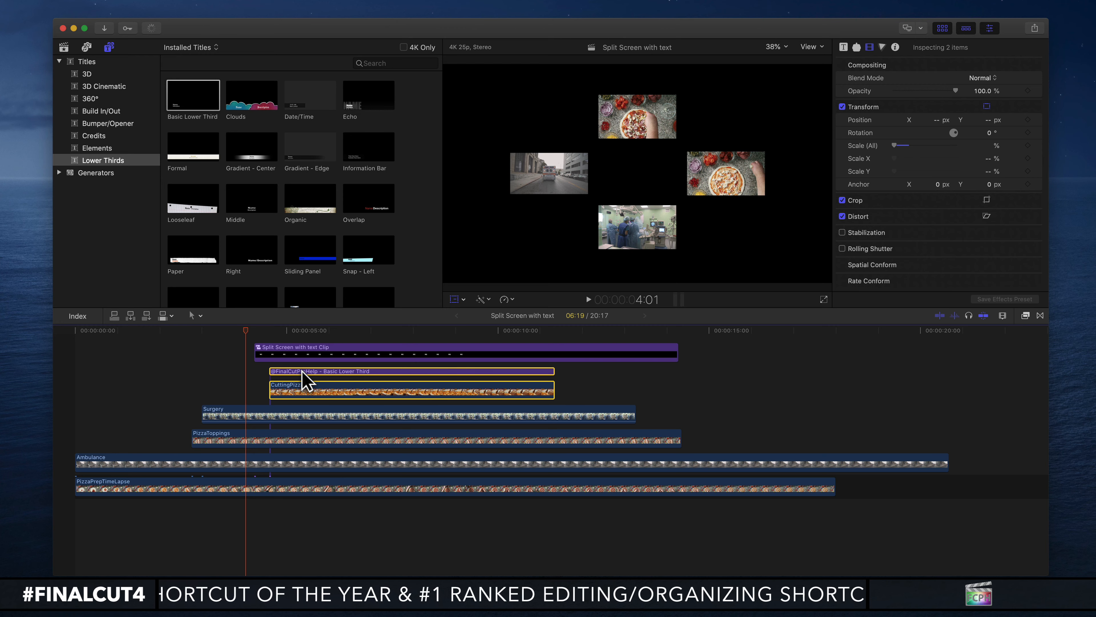
pyautogui.click(304, 330)
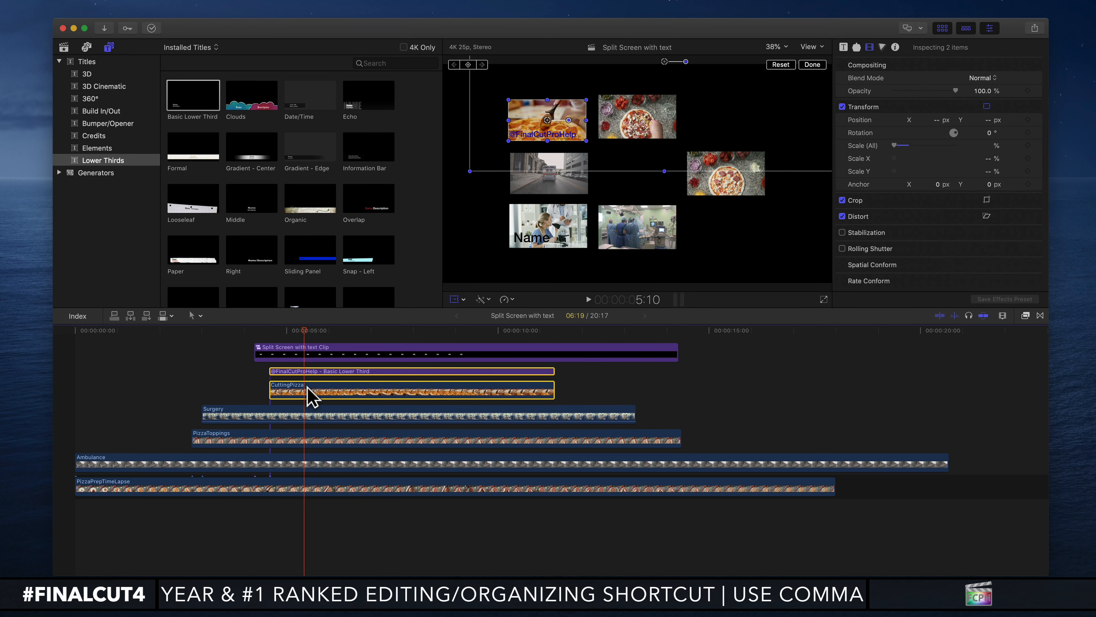
pyautogui.rightClick(310, 395)
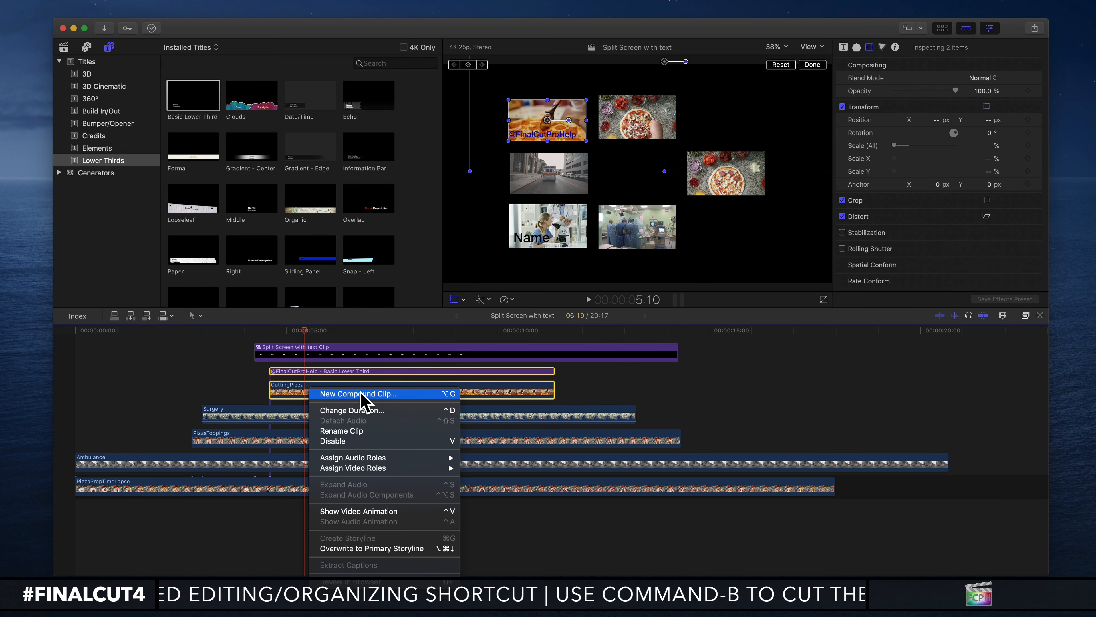
pyautogui.click(450, 393)
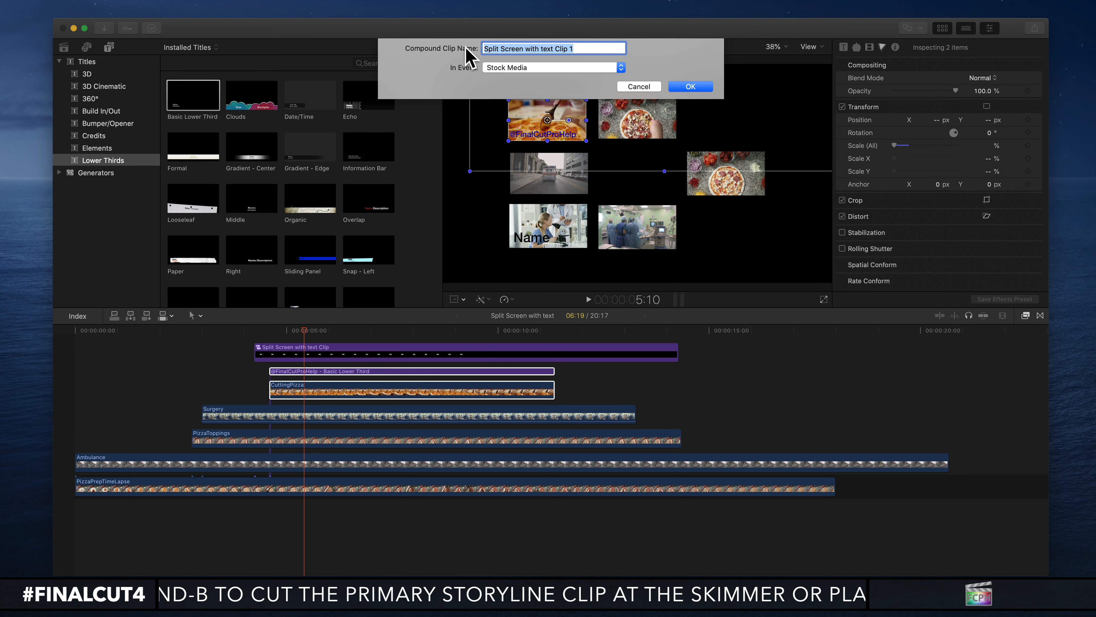
pyautogui.click(691, 89)
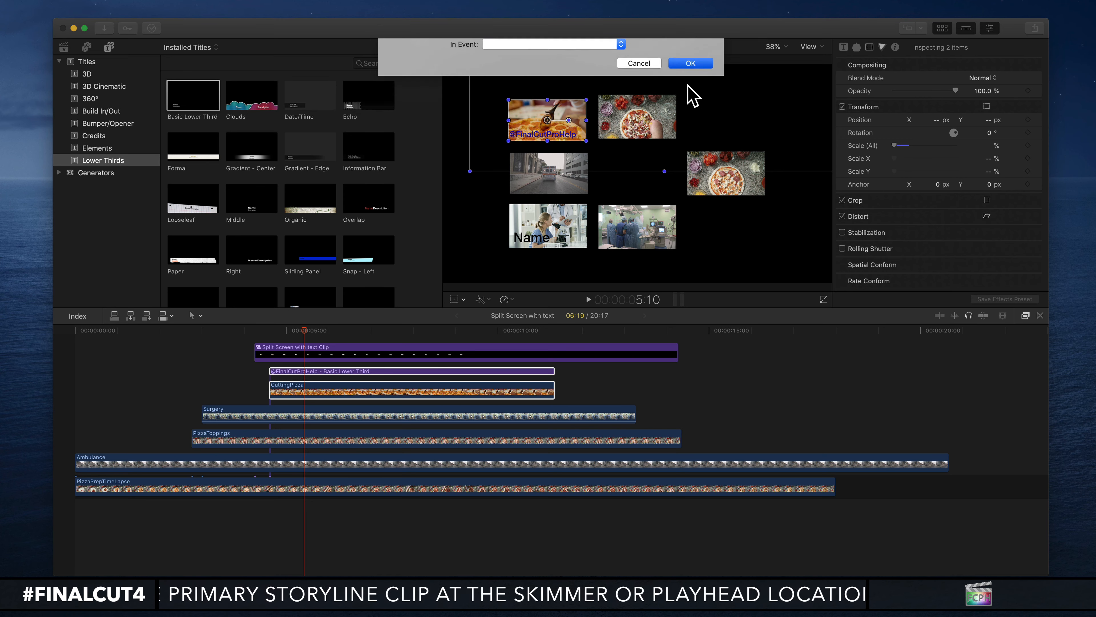
# Move the Split Screen with text Clip 1 compound clip in the viewer to about X 18.8 px, Y 22.2 px
pyautogui.click(257, 389)
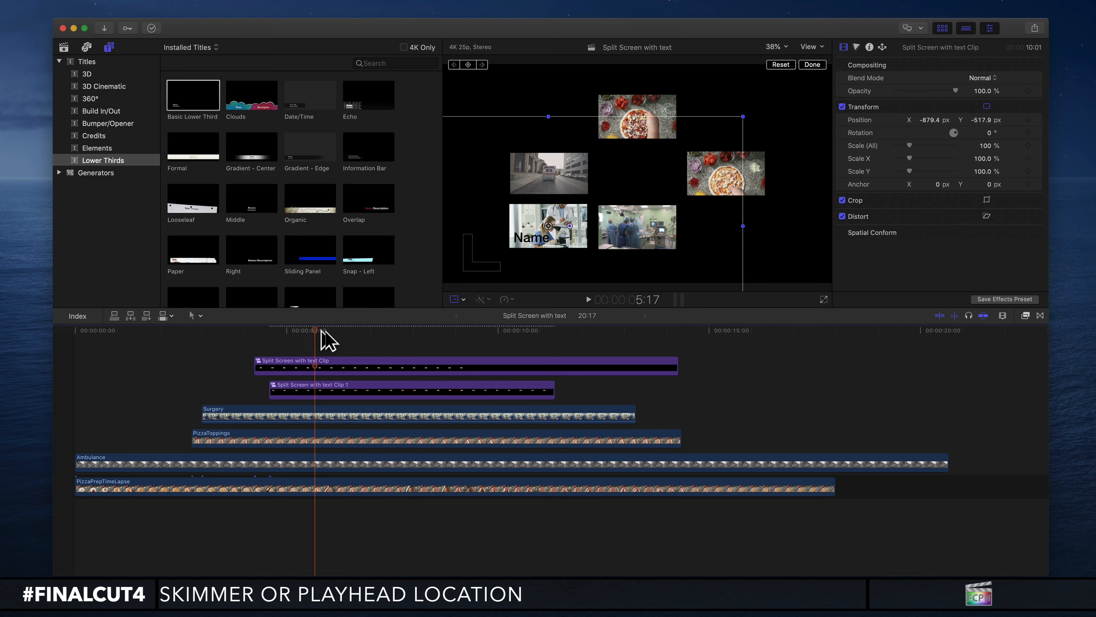
pyautogui.click(357, 338)
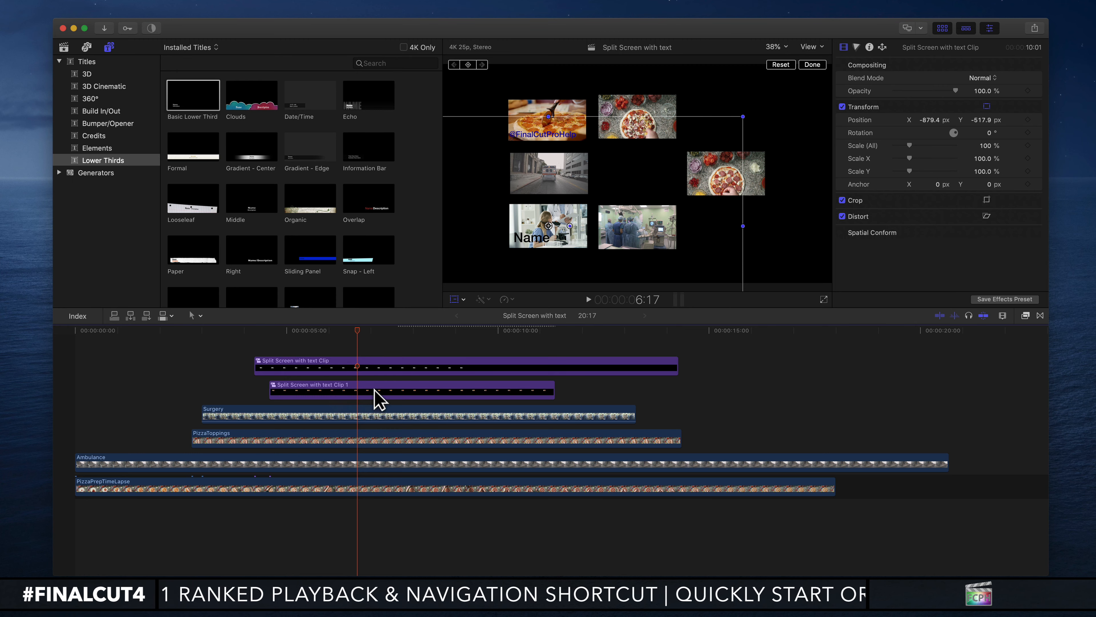
pyautogui.click(339, 386)
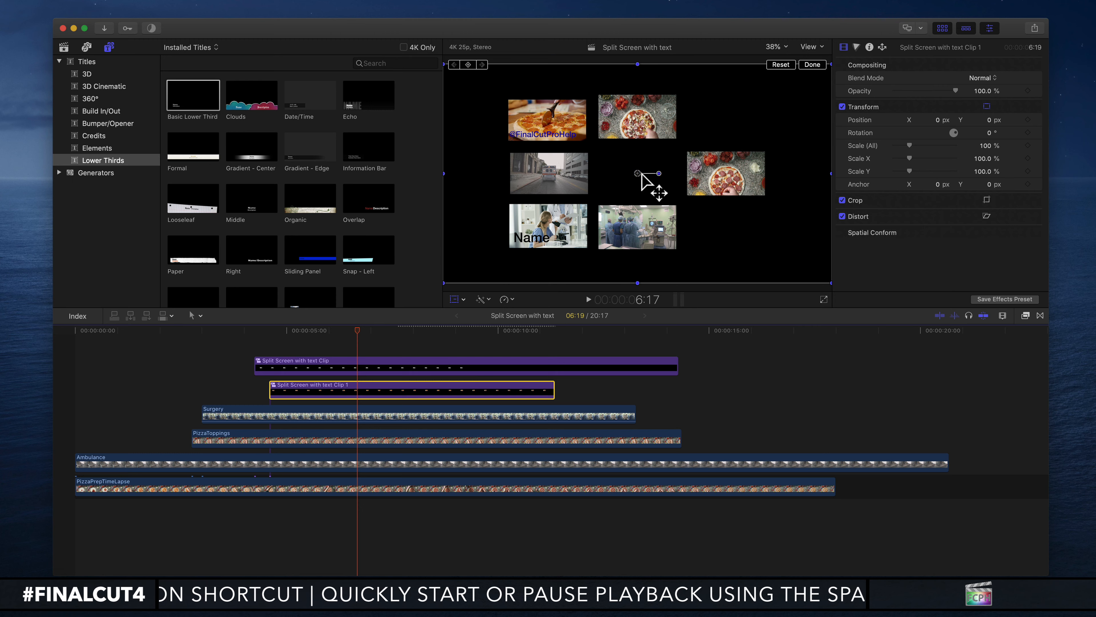
pyautogui.moveTo(651, 178)
pyautogui.mouseDown()
pyautogui.moveTo(588, 190)
pyautogui.moveTo(621, 225)
pyautogui.moveTo(675, 194)
pyautogui.moveTo(582, 183)
pyautogui.moveTo(626, 203)
pyautogui.moveTo(638, 174)
pyautogui.moveTo(618, 174)
pyautogui.moveTo(650, 181)
pyautogui.moveTo(637, 170)
pyautogui.mouseUp()
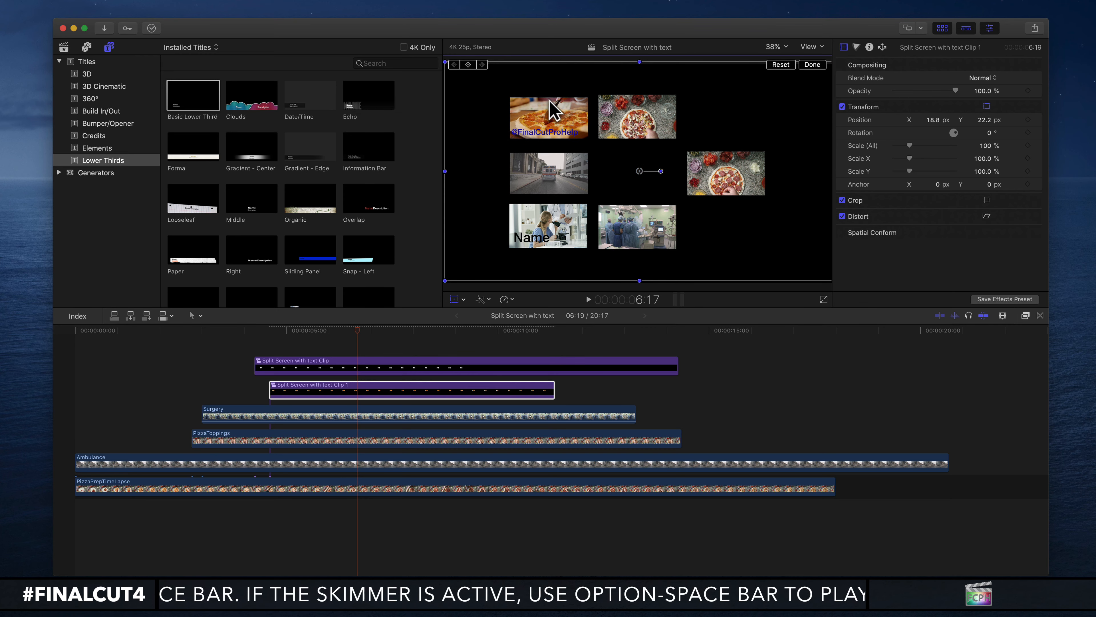
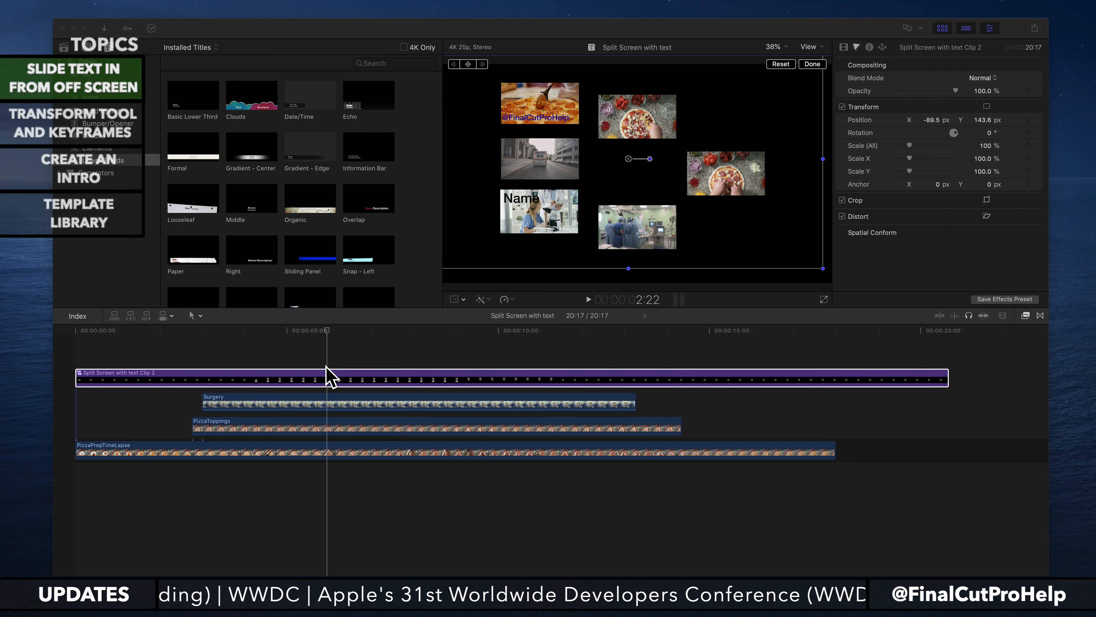
# Place the playhead at 8:02 and close the viewer's on-screen transform controls
pyautogui.click(402, 354)
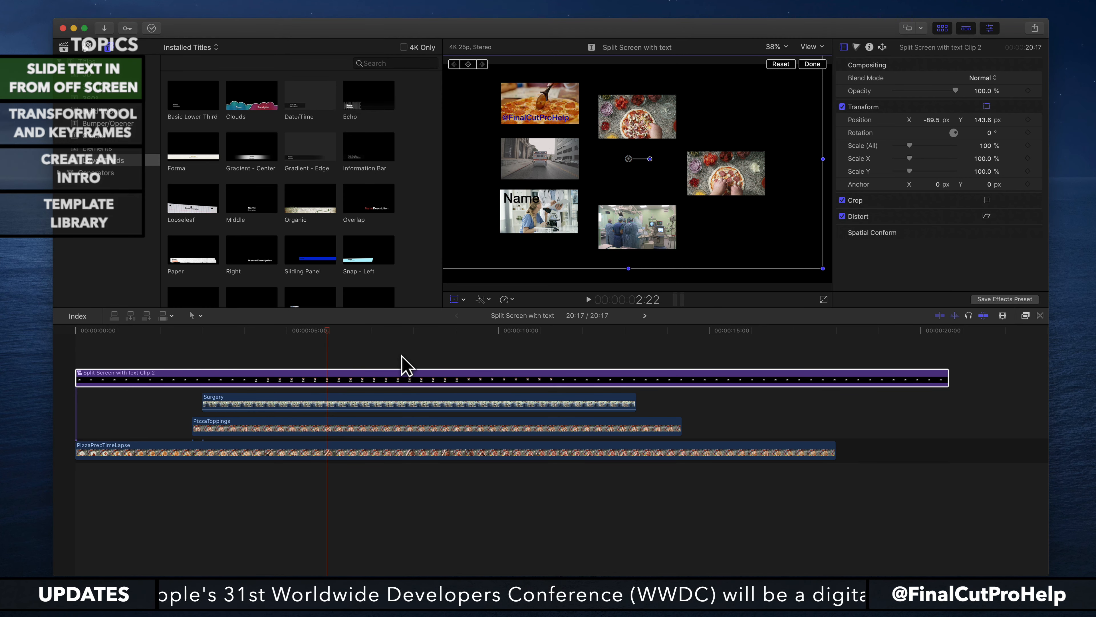
pyautogui.click(402, 355)
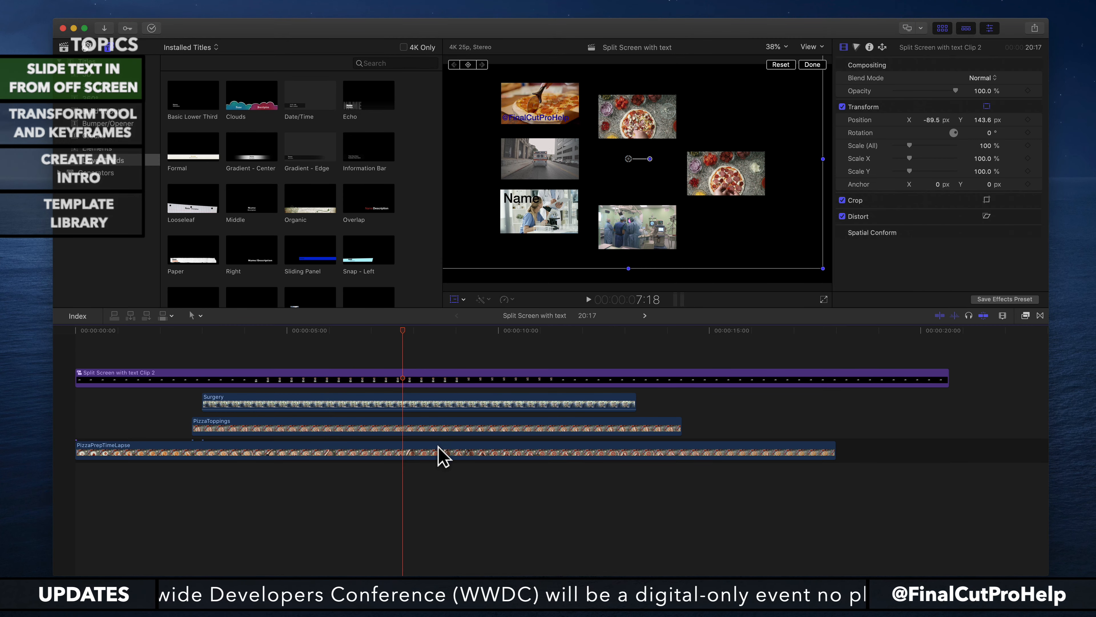
pyautogui.click(416, 510)
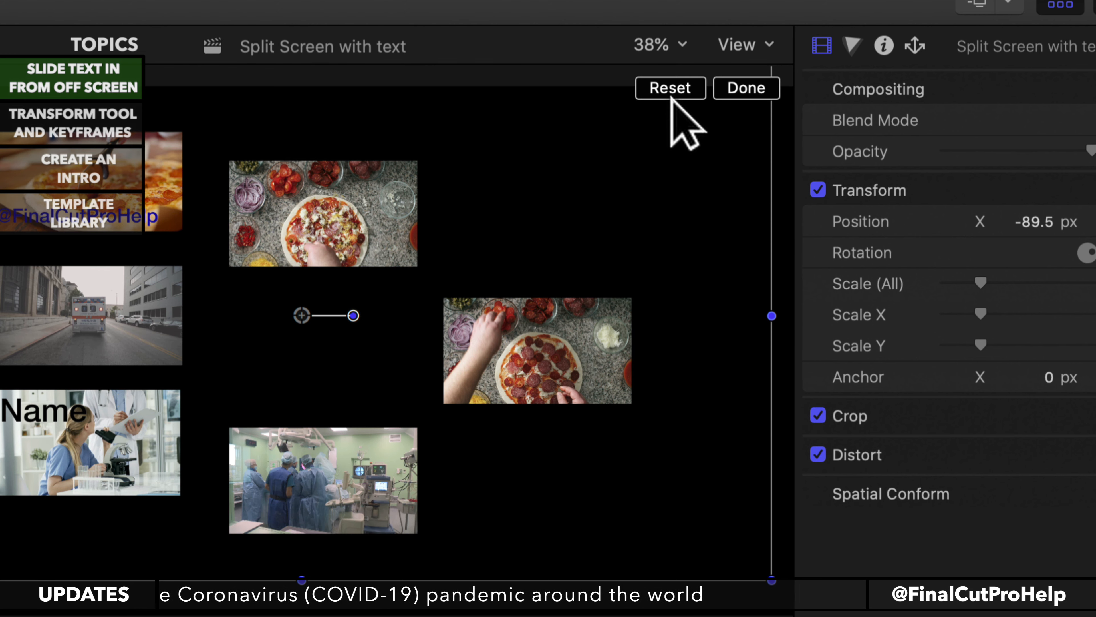
pyautogui.click(743, 87)
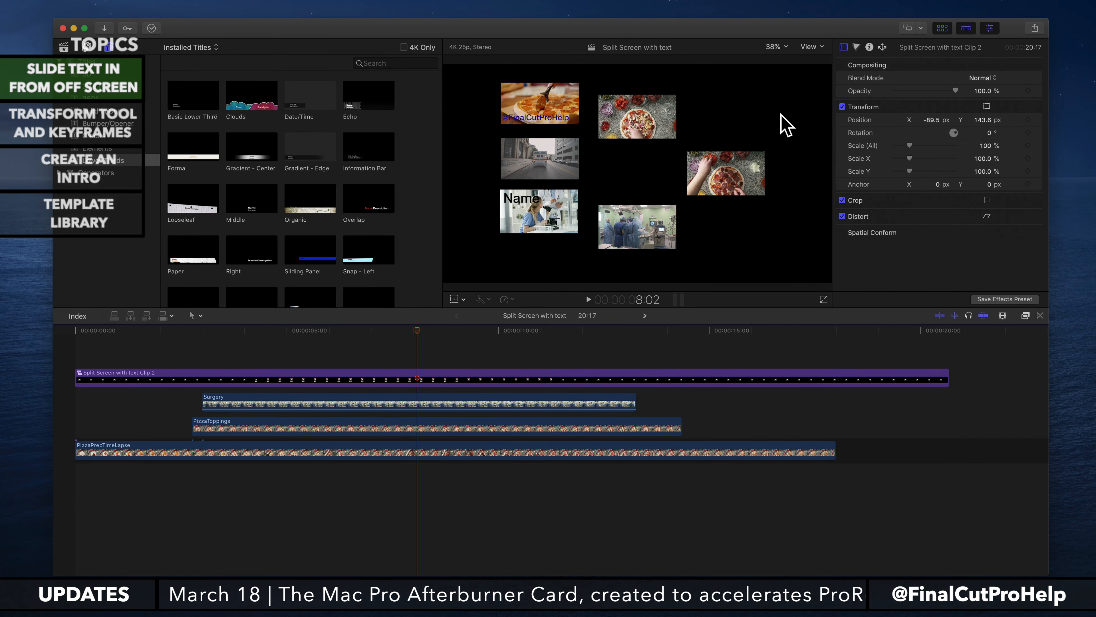
# Add a Basic 3D title above Split Screen with text Clip 2 at the timeline start and extend it to 20:17
pyautogui.press('super+1')
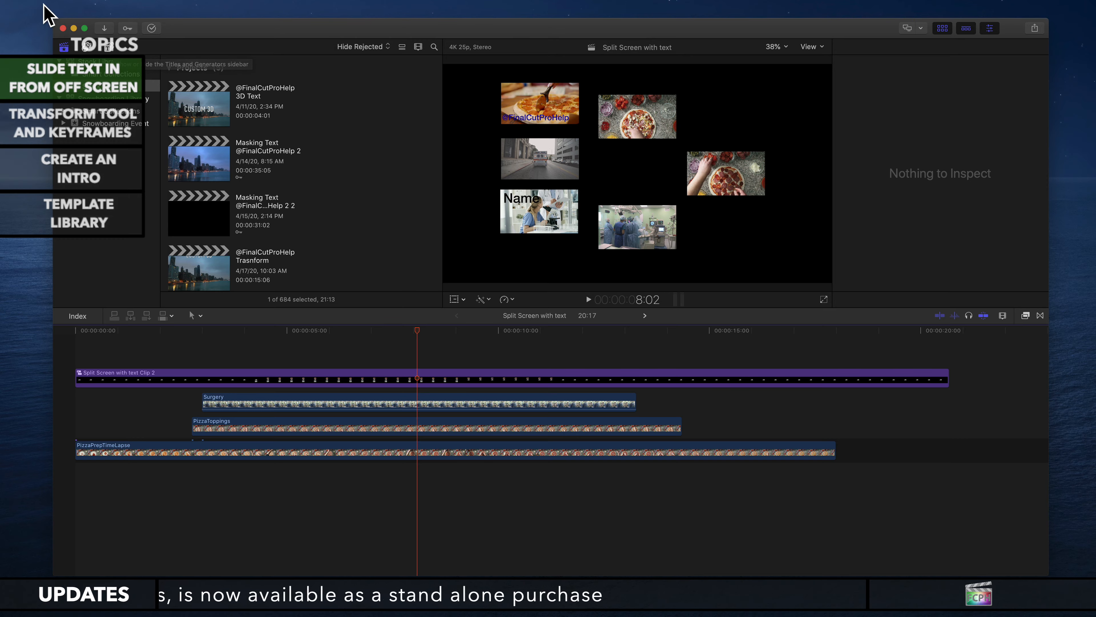
pyautogui.moveTo(38, 2)
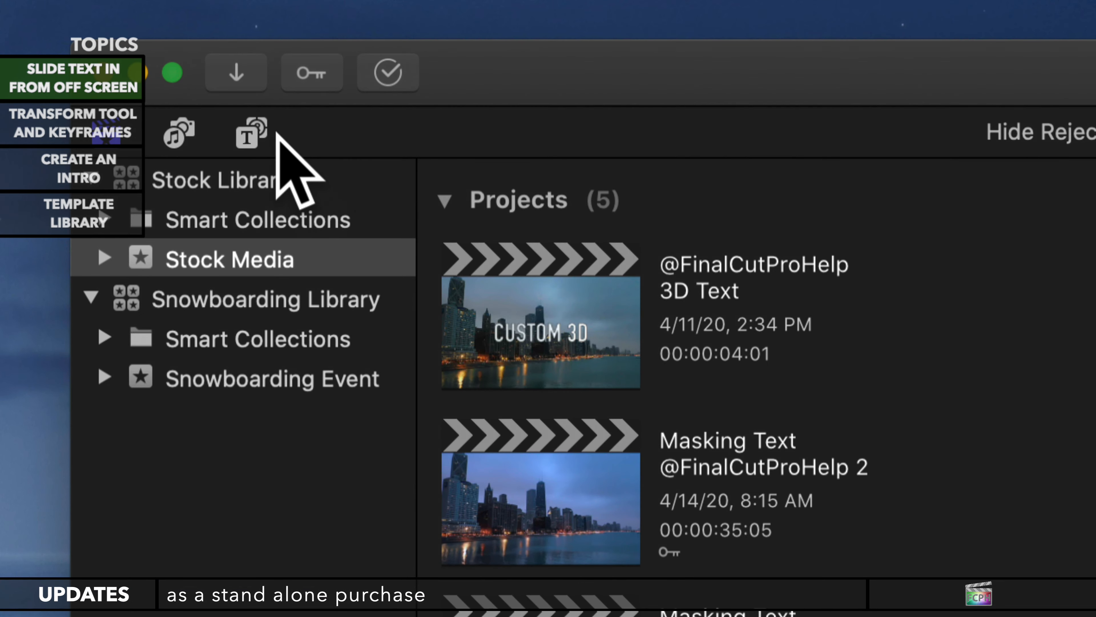
pyautogui.click(252, 145)
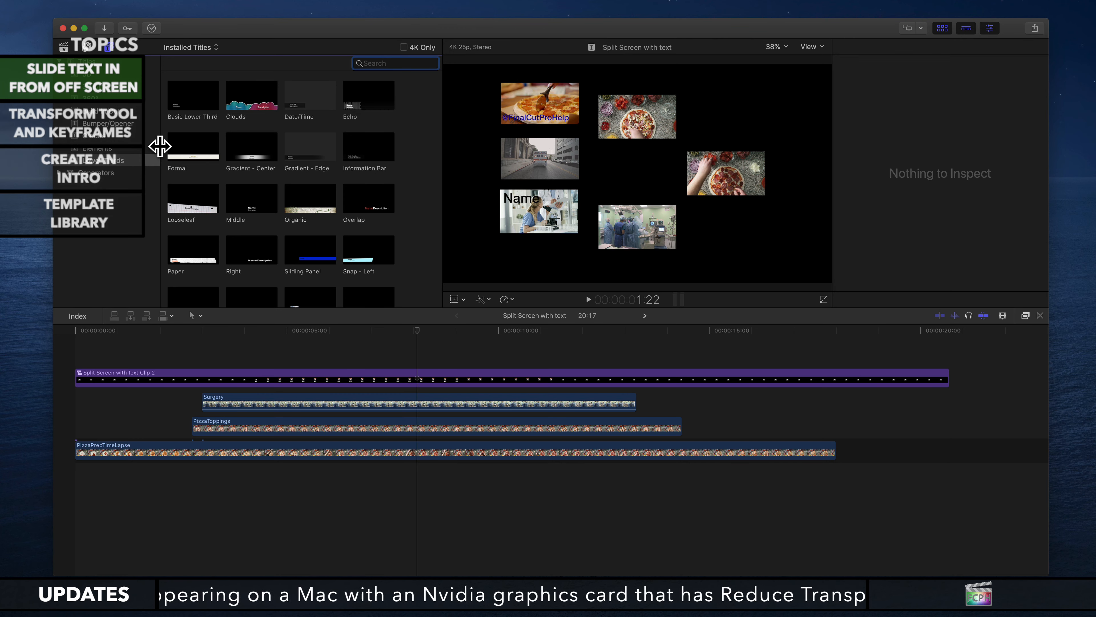
pyautogui.click(100, 74)
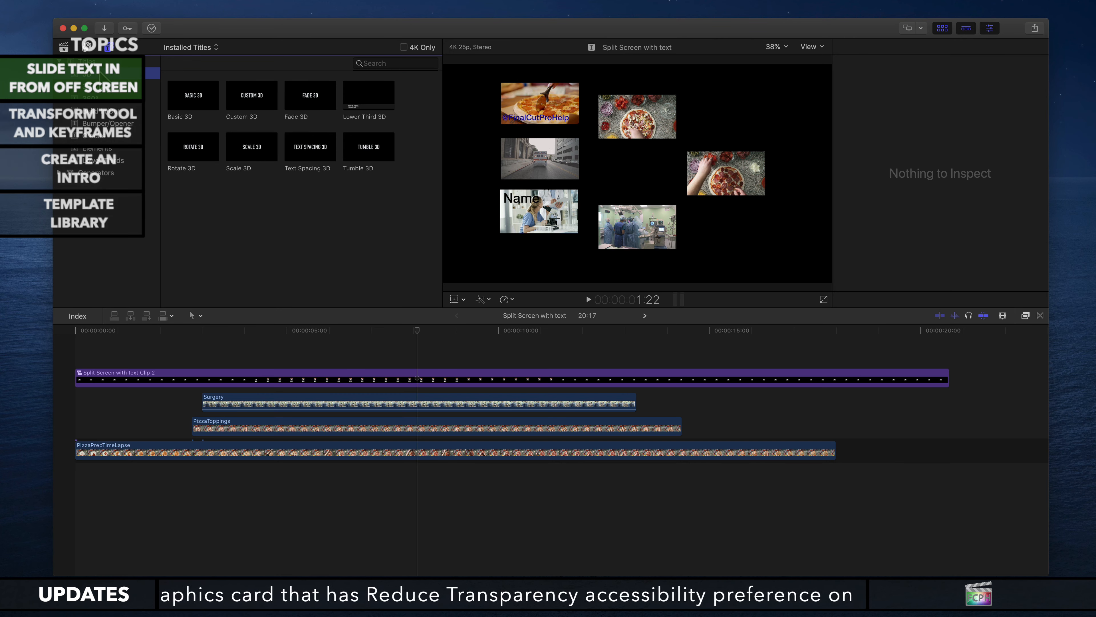
pyautogui.click(184, 94)
pyautogui.moveTo(185, 95); pyautogui.dragTo(79, 352)
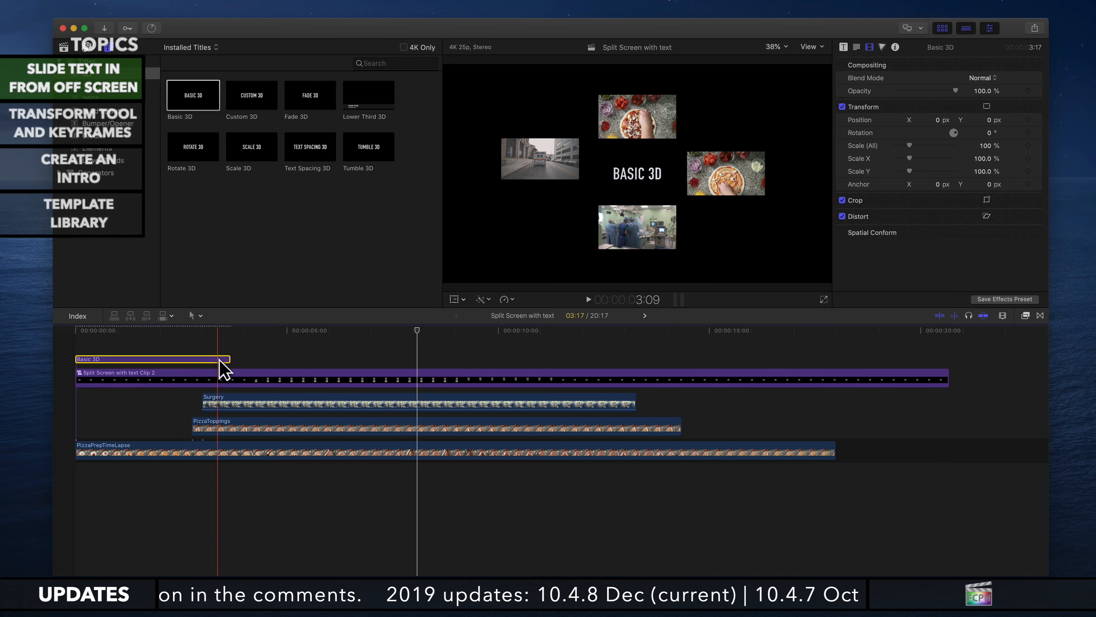
pyautogui.moveTo(225, 359); pyautogui.dragTo(104, 324)
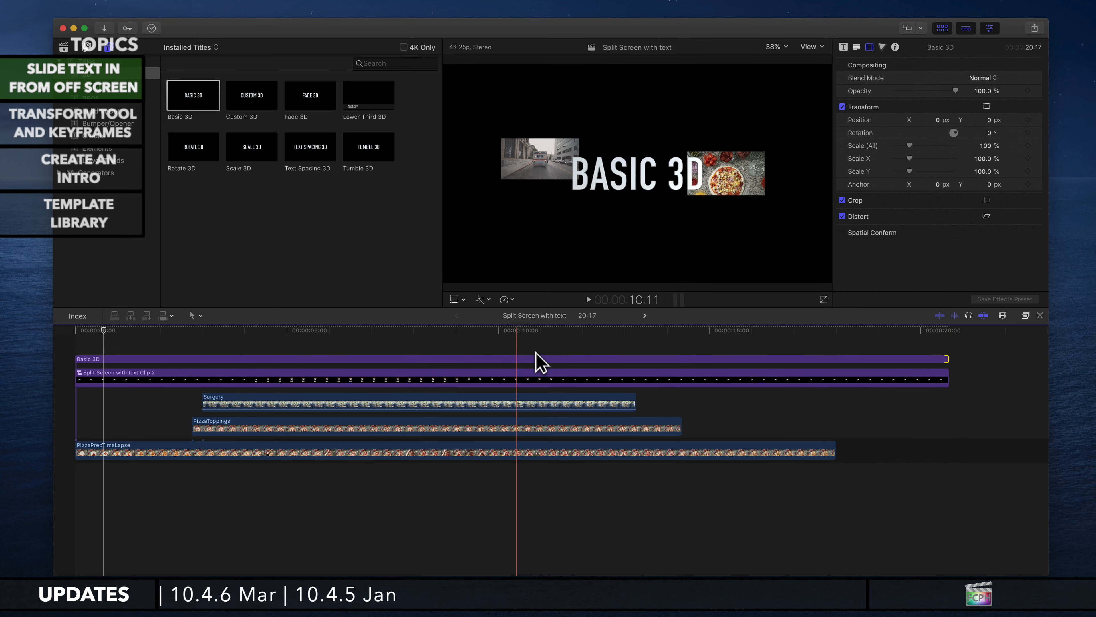
pyautogui.click(365, 340)
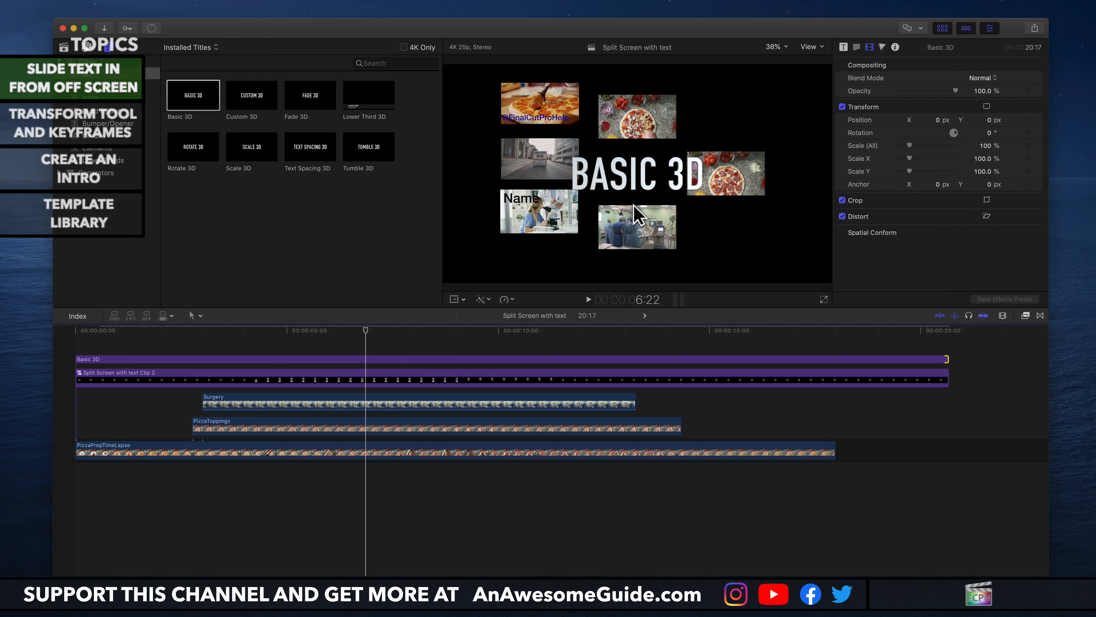
pyautogui.click(620, 173)
pyautogui.click(503, 359)
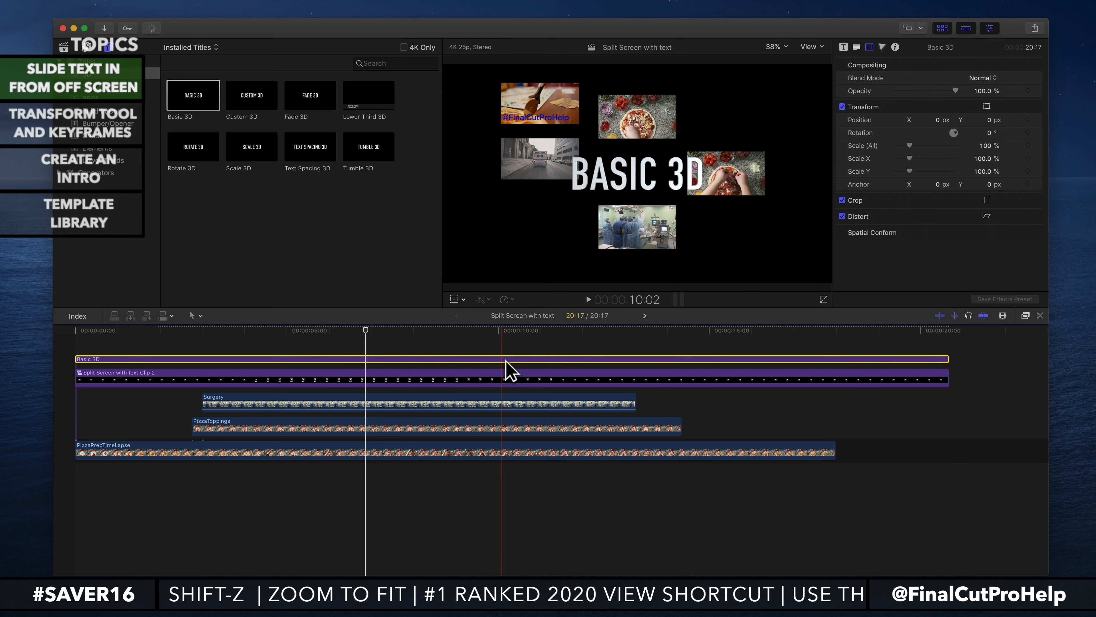
pyautogui.click(630, 175)
pyautogui.doubleClick(625, 170)
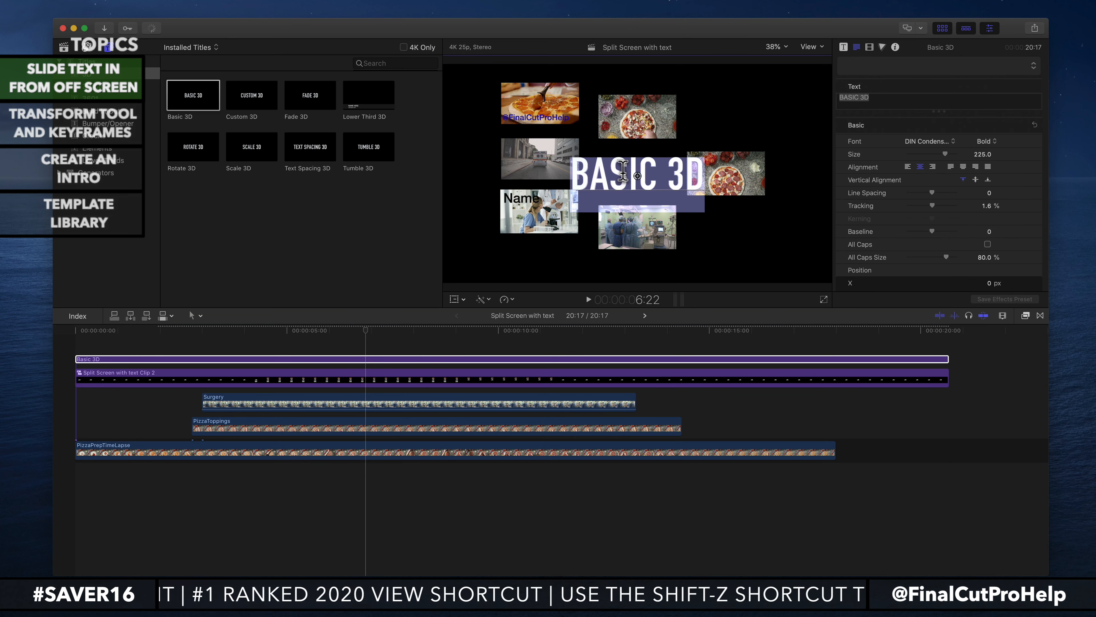
pyautogui.write('@Fin')
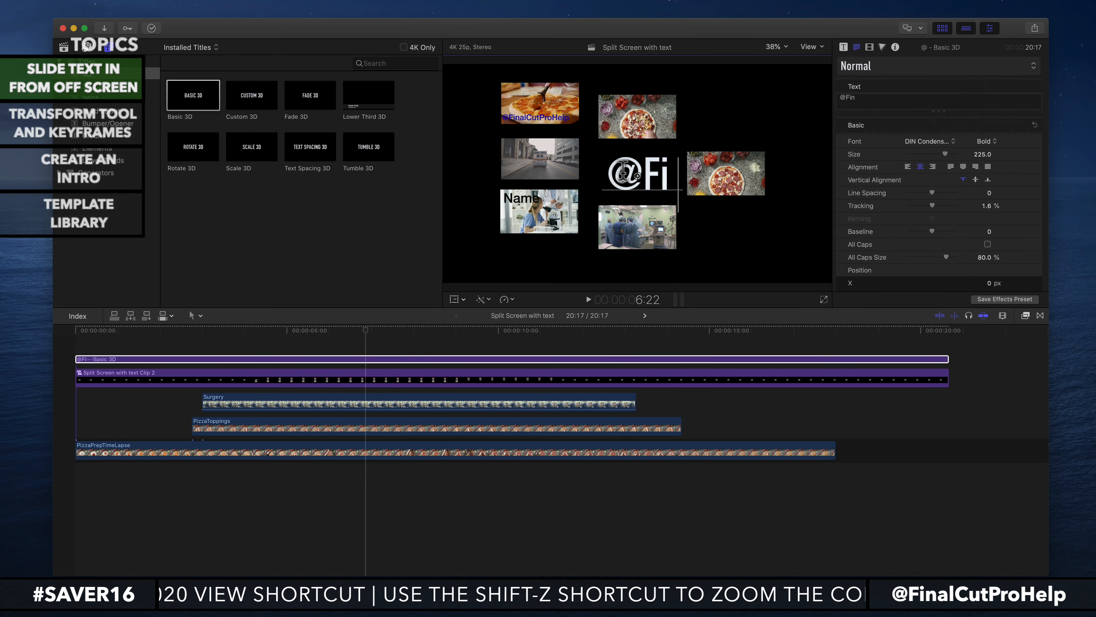
pyautogui.write('alCutProHelp')
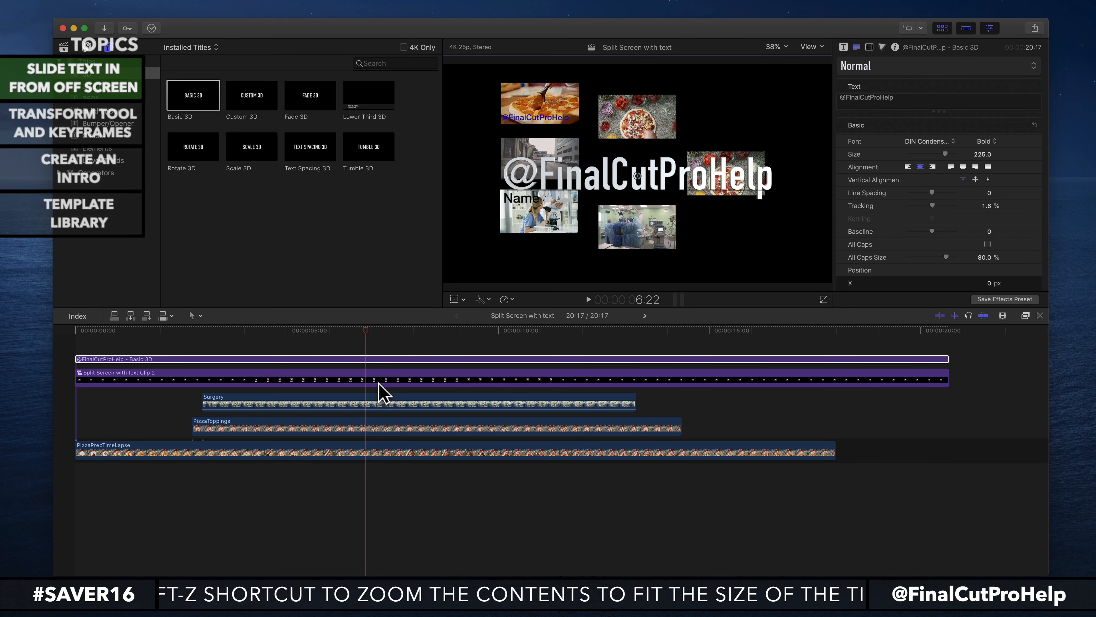
# Set the 3D text's Y position to 73.16 px, try X at -184.0 px, and undo the X shift
pyautogui.click(368, 358)
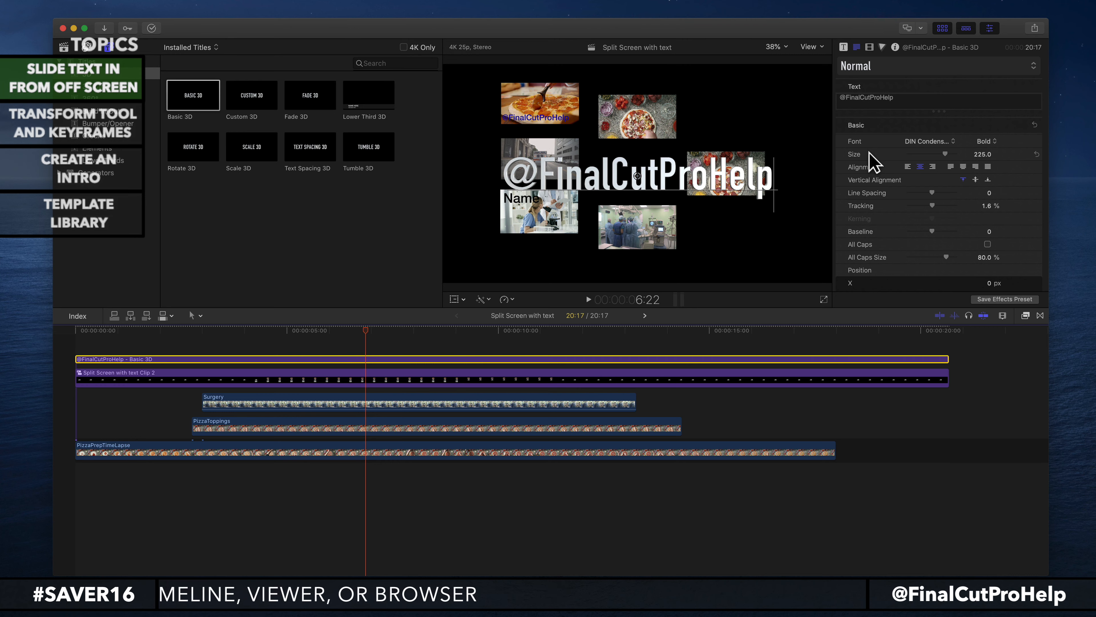
pyautogui.scroll(-3, 869, 172)
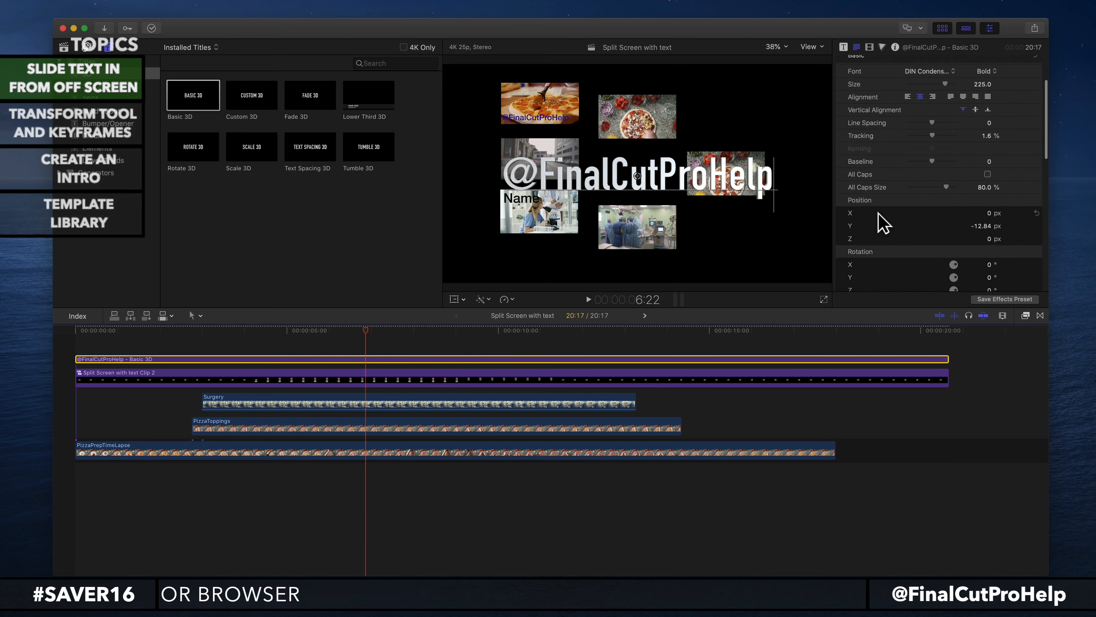
pyautogui.scroll(-2, 883, 222)
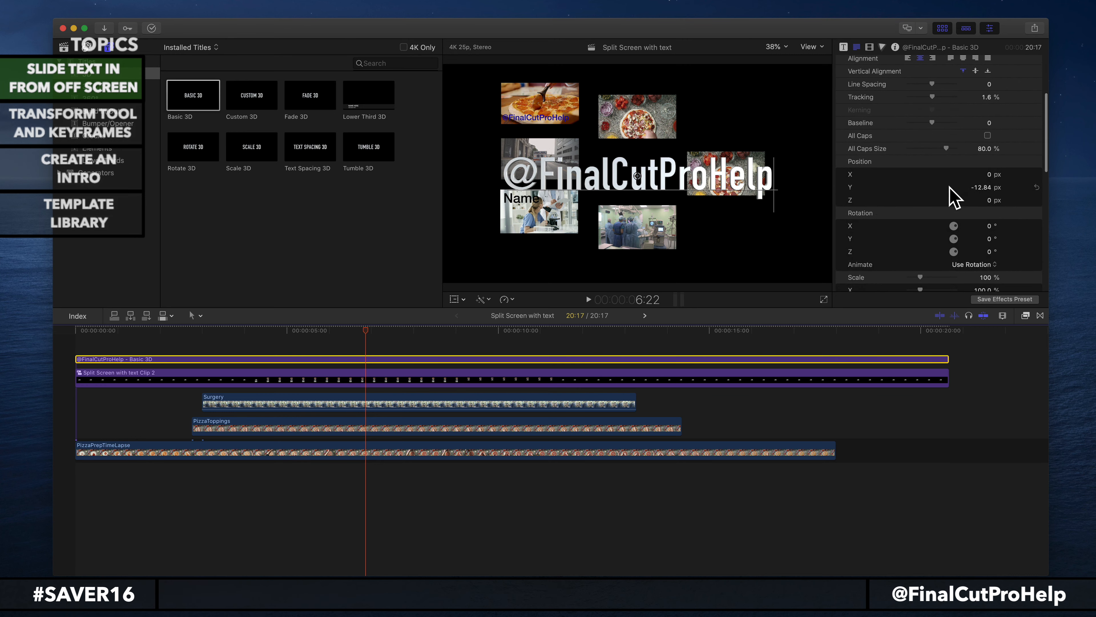
pyautogui.moveTo(981, 187)
pyautogui.mouseDown()
pyautogui.moveTo(987, 139)
pyautogui.moveTo(987, 200)
pyautogui.mouseUp()
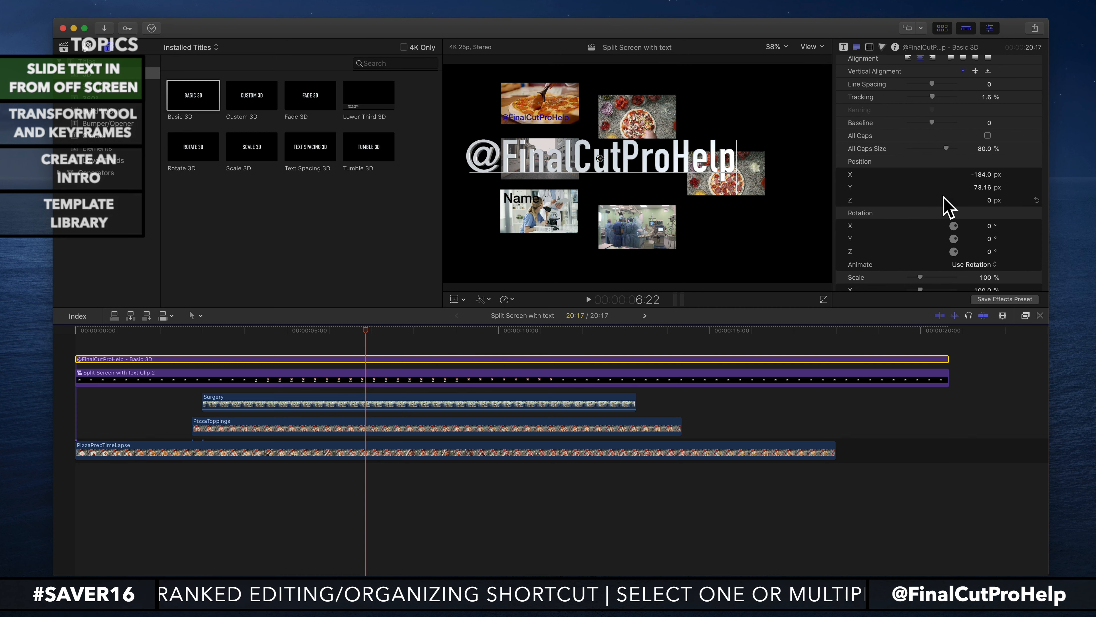
pyautogui.press('super+z')
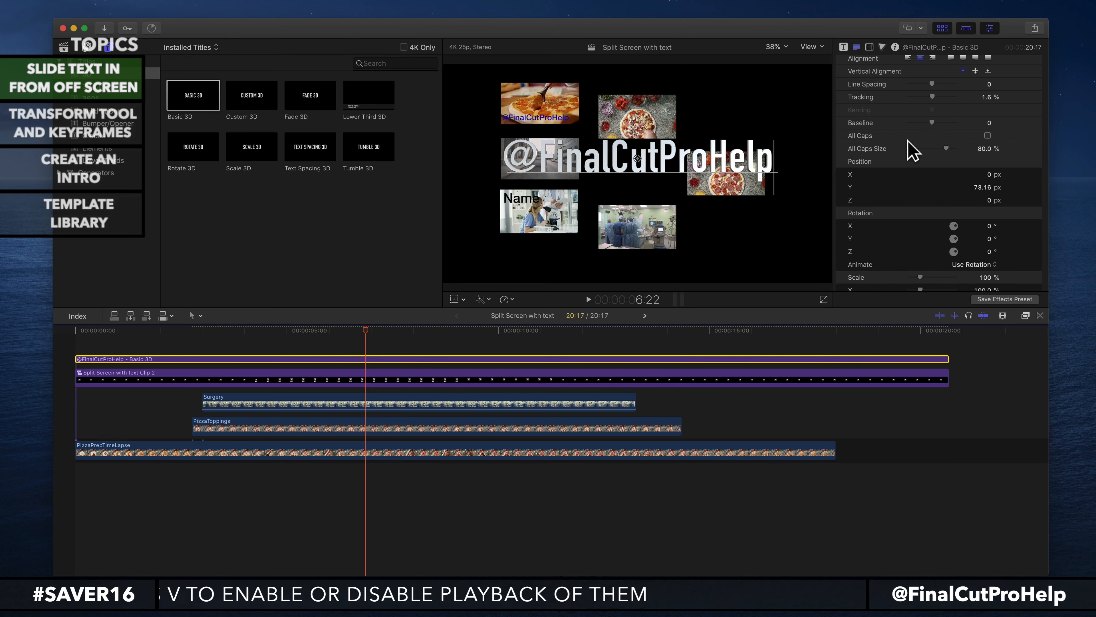
pyautogui.click(870, 47)
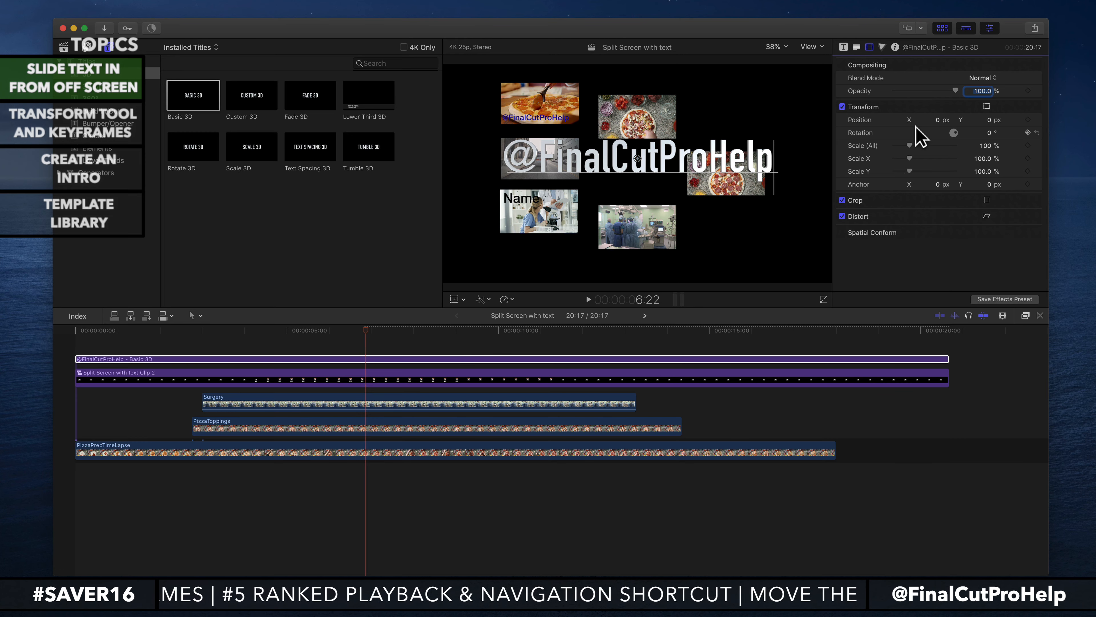
pyautogui.moveTo(938, 120); pyautogui.dragTo(932, 121)
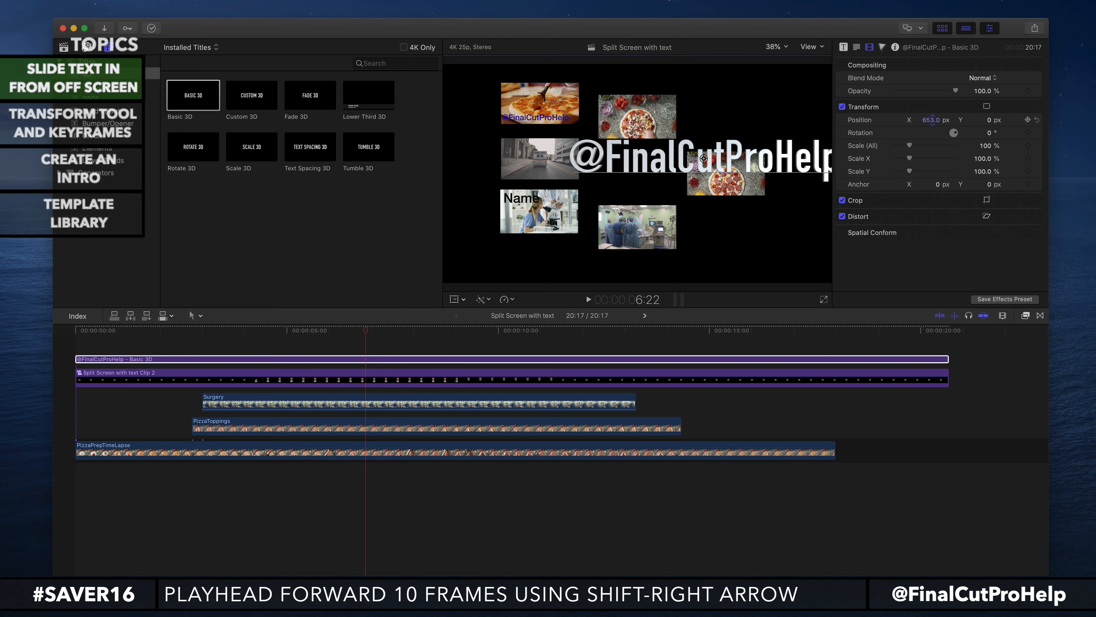
pyautogui.moveTo(932, 122); pyautogui.dragTo(932, 122)
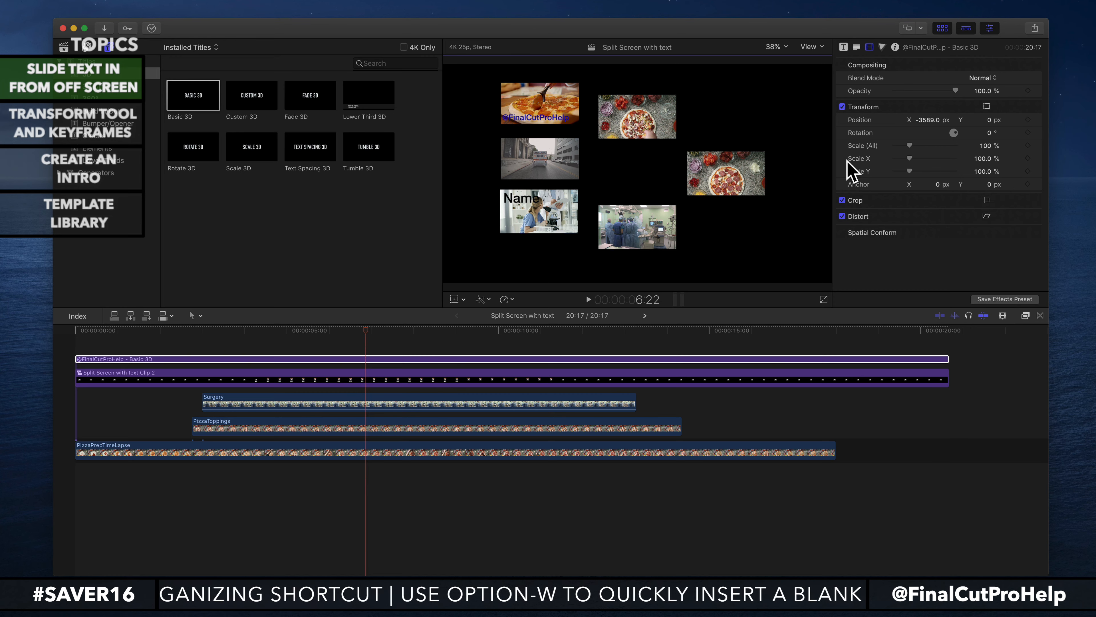
pyautogui.click(357, 332)
pyautogui.moveTo(341, 330); pyautogui.dragTo(386, 345)
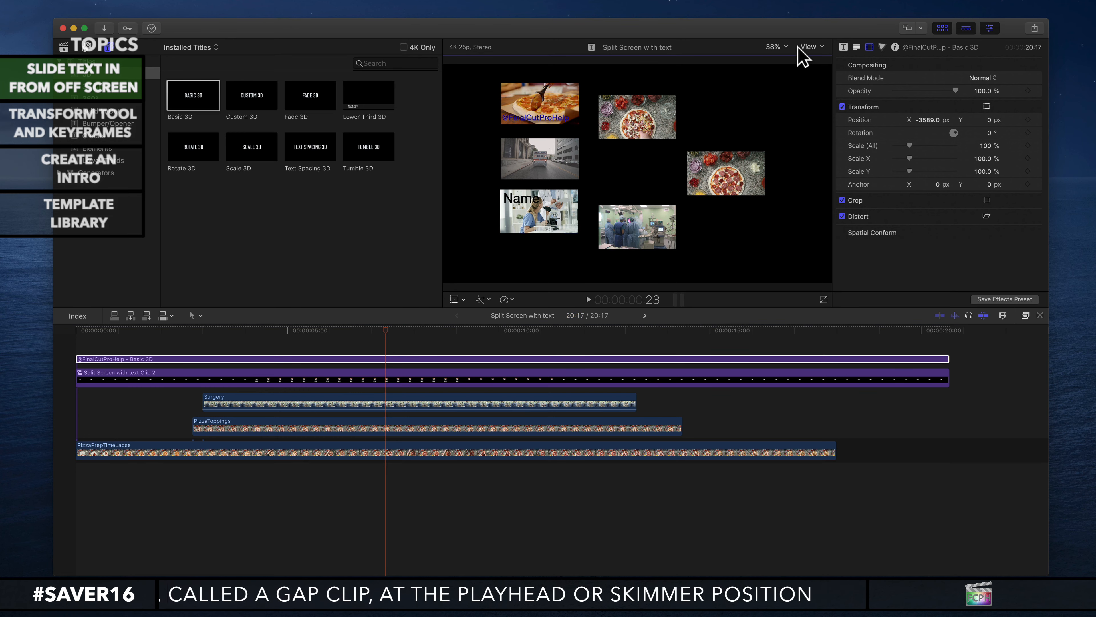
# Zoom the viewer out to 12.5% and, with the title selected, set its Transform Position X to -3392.0 px
pyautogui.click(785, 48)
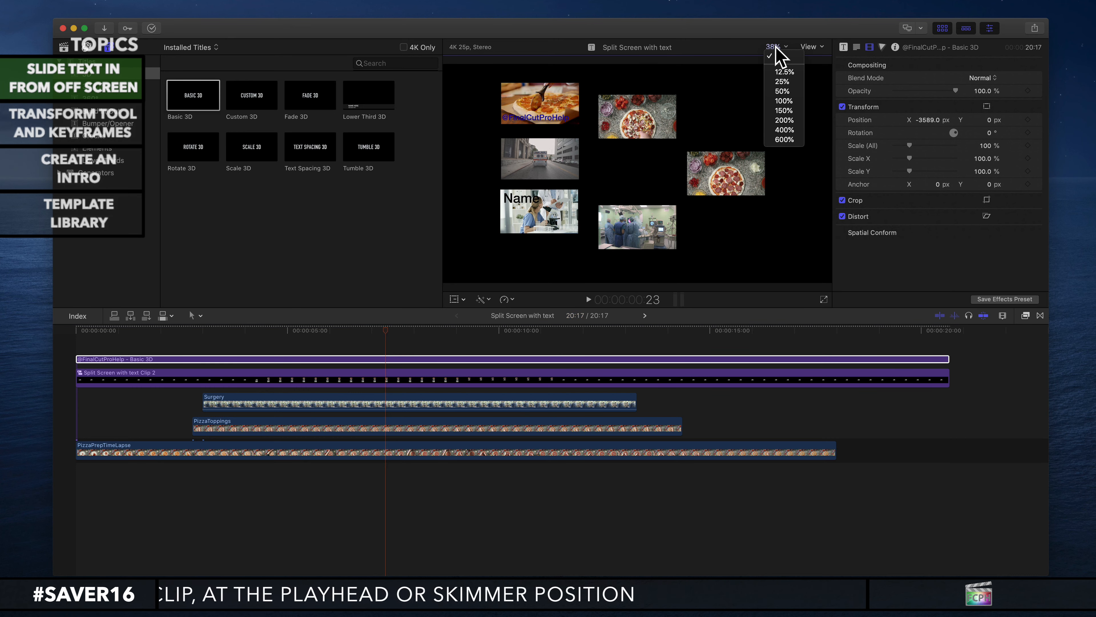
pyautogui.click(784, 72)
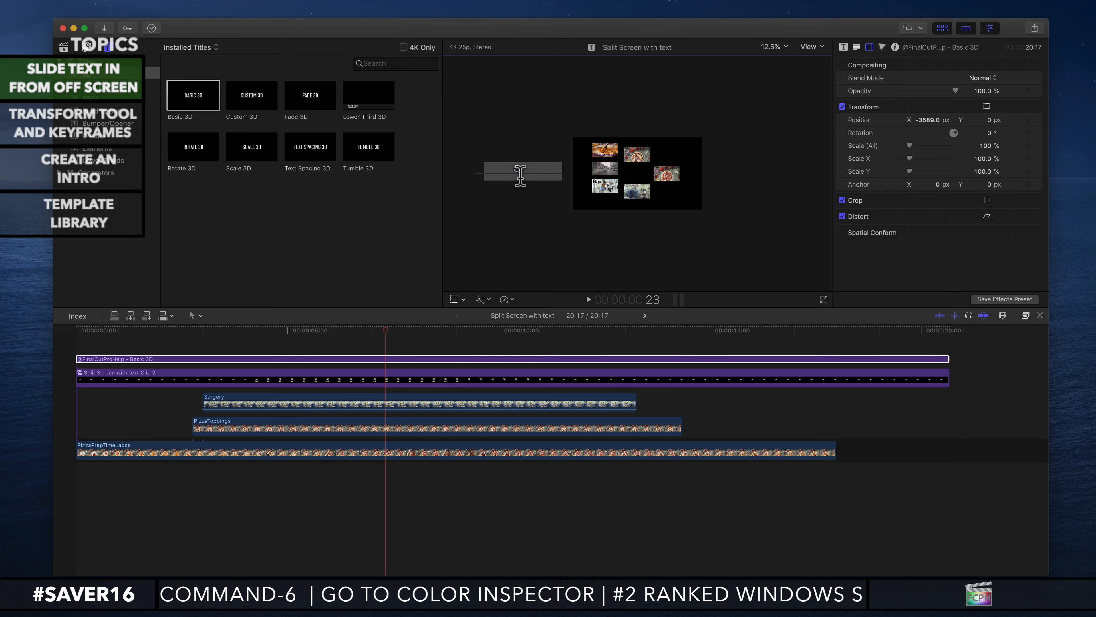
pyautogui.click(287, 349)
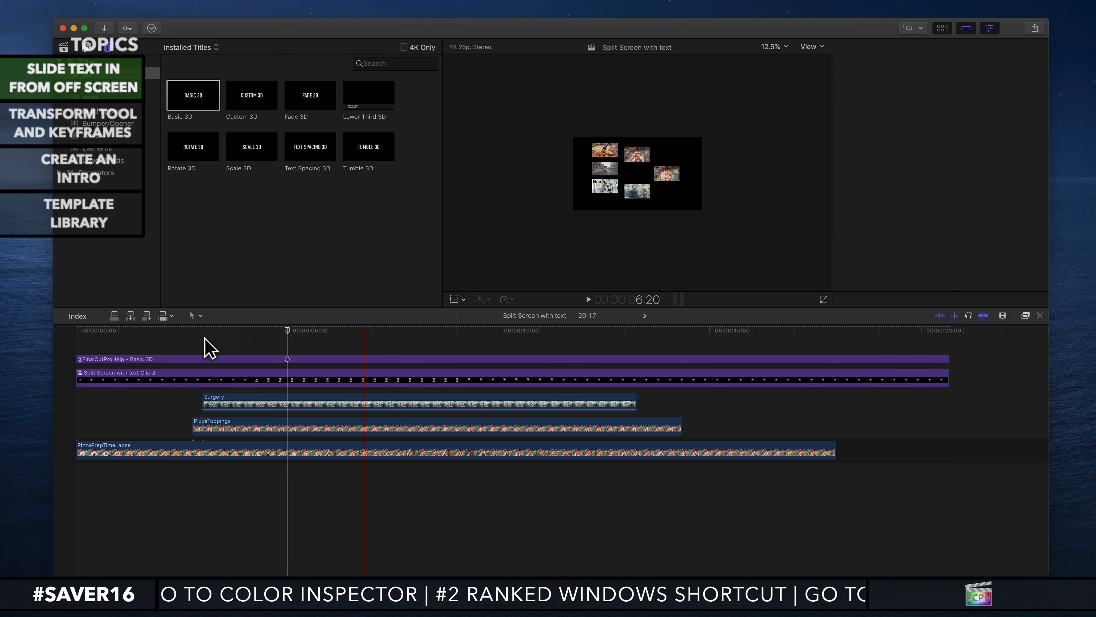
pyautogui.click(202, 359)
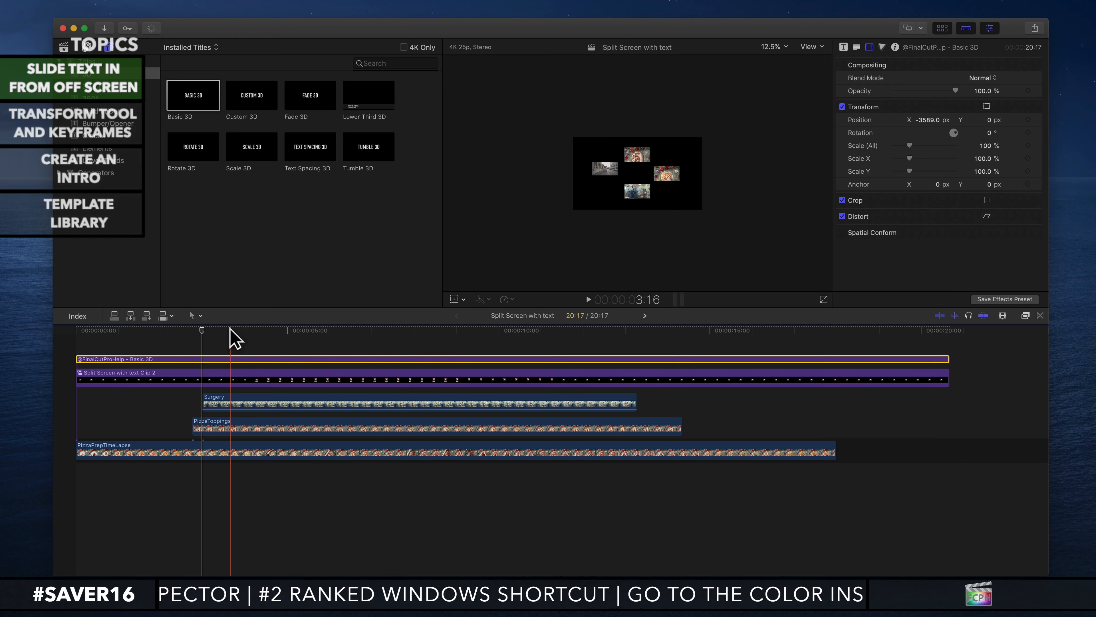
pyautogui.moveTo(233, 331); pyautogui.dragTo(394, 332)
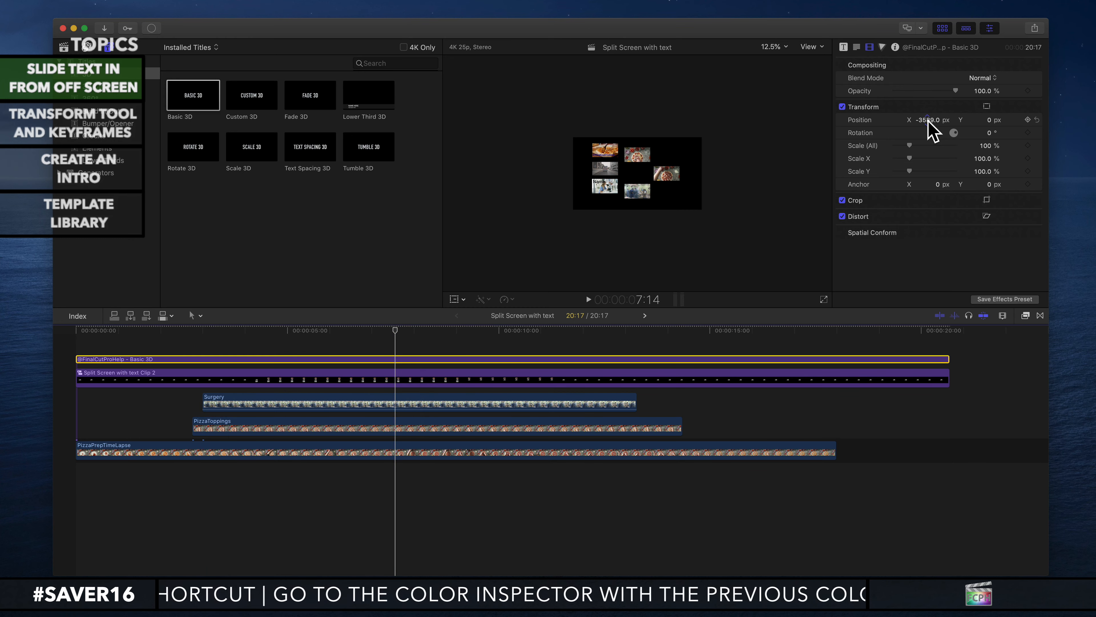
pyautogui.moveTo(927, 120); pyautogui.dragTo(927, 119)
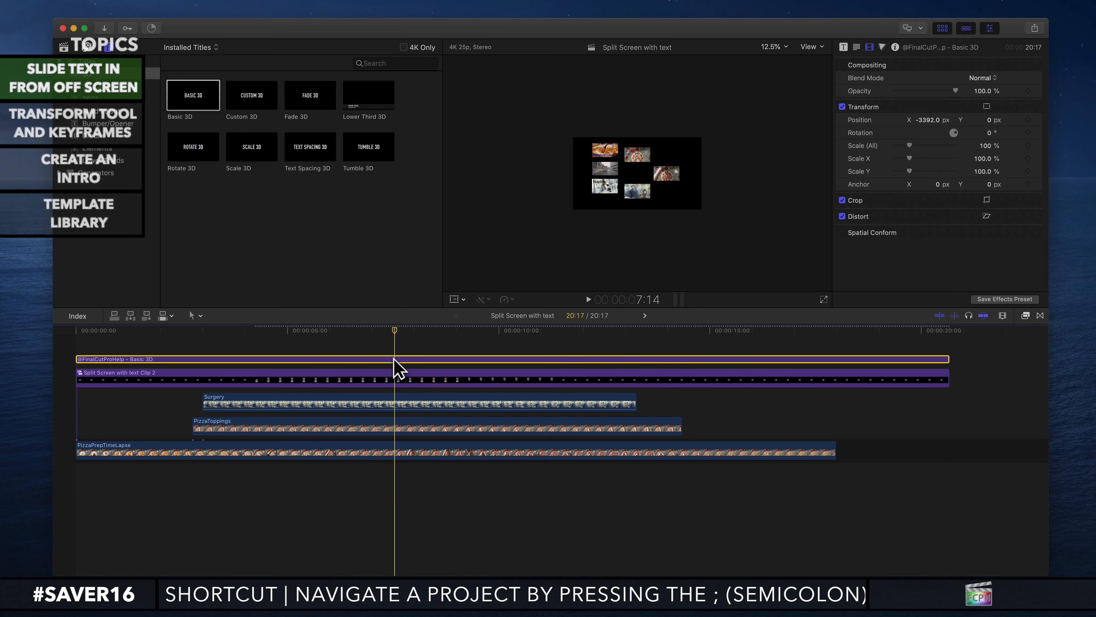
pyautogui.scroll(1, 394, 371)
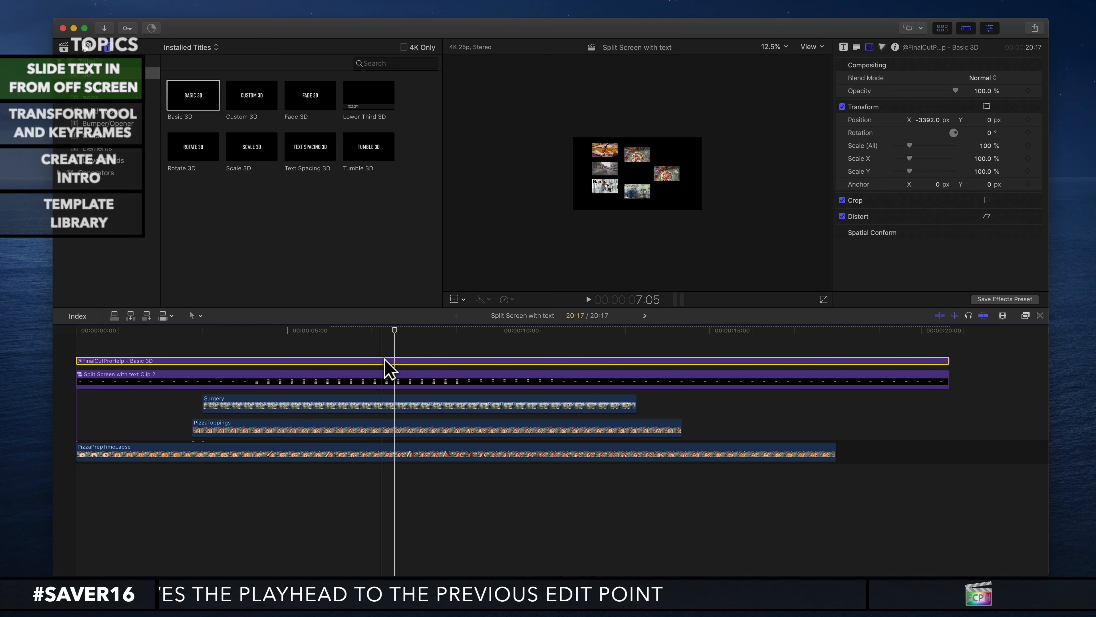
pyautogui.rightClick(388, 363)
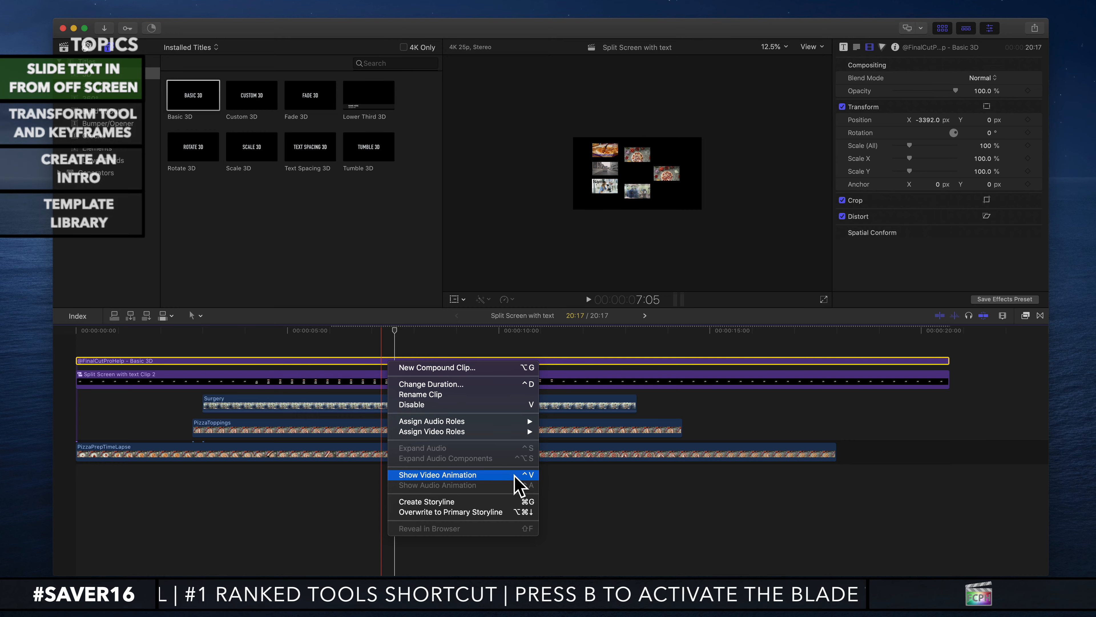
pyautogui.click(458, 475)
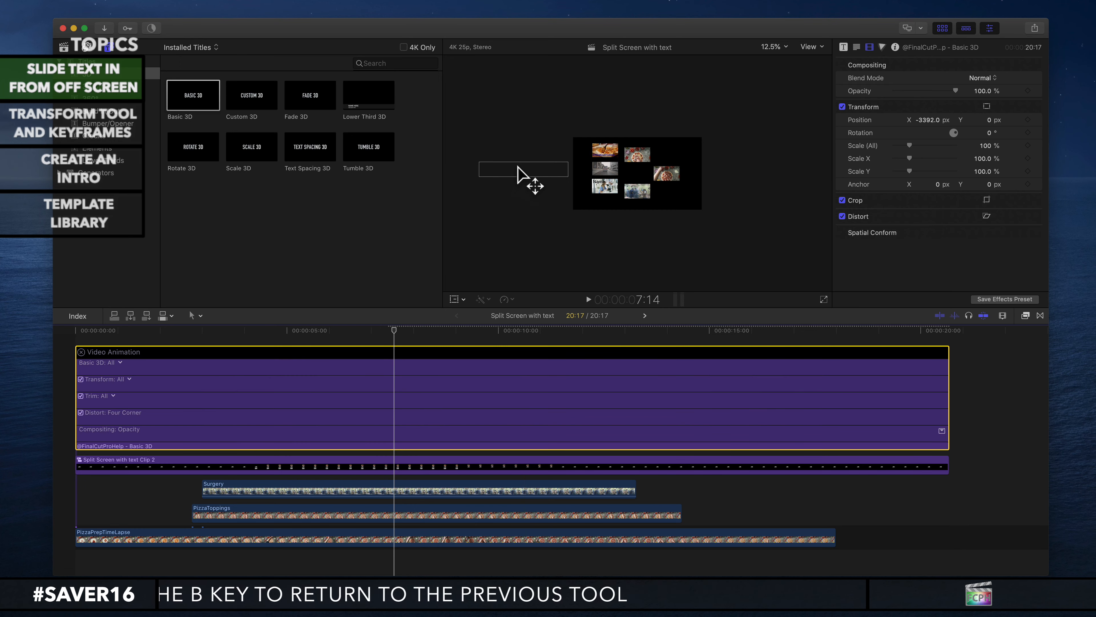
# Add a Position keyframe at the very start of the title, holding it off screen at X -3392.0 px
pyautogui.moveTo(309, 332); pyautogui.dragTo(77, 340)
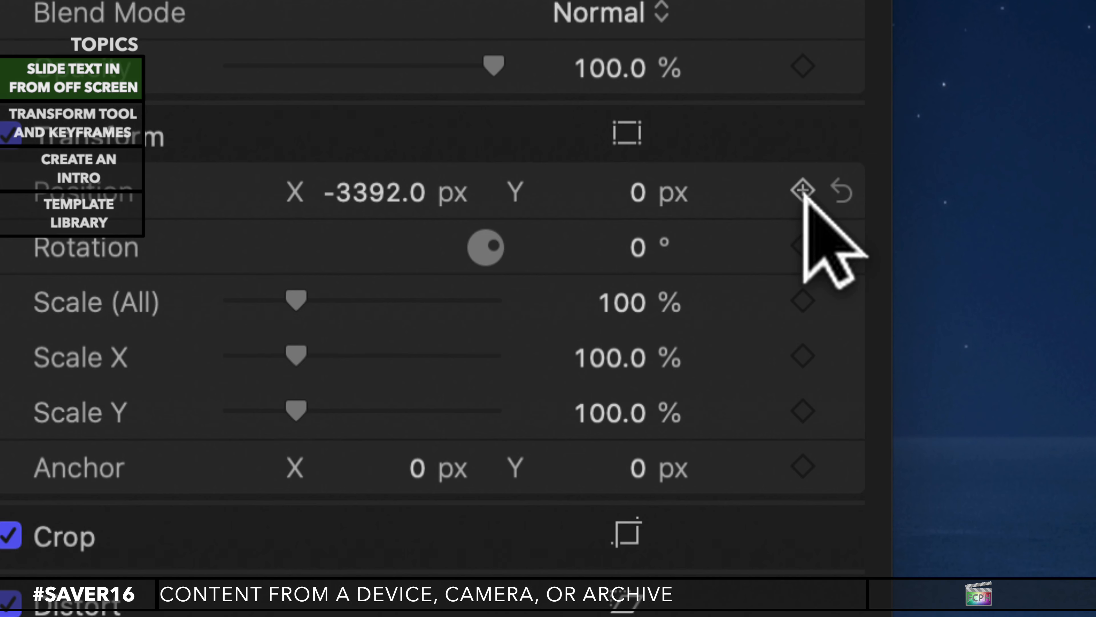
pyautogui.click(802, 191)
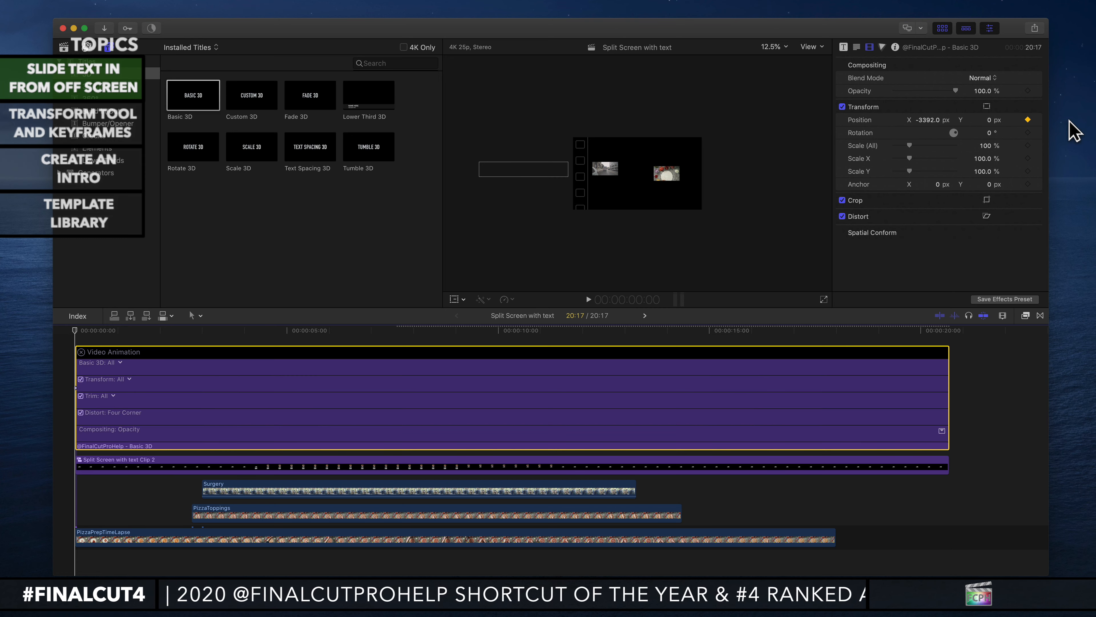
pyautogui.click(1028, 119)
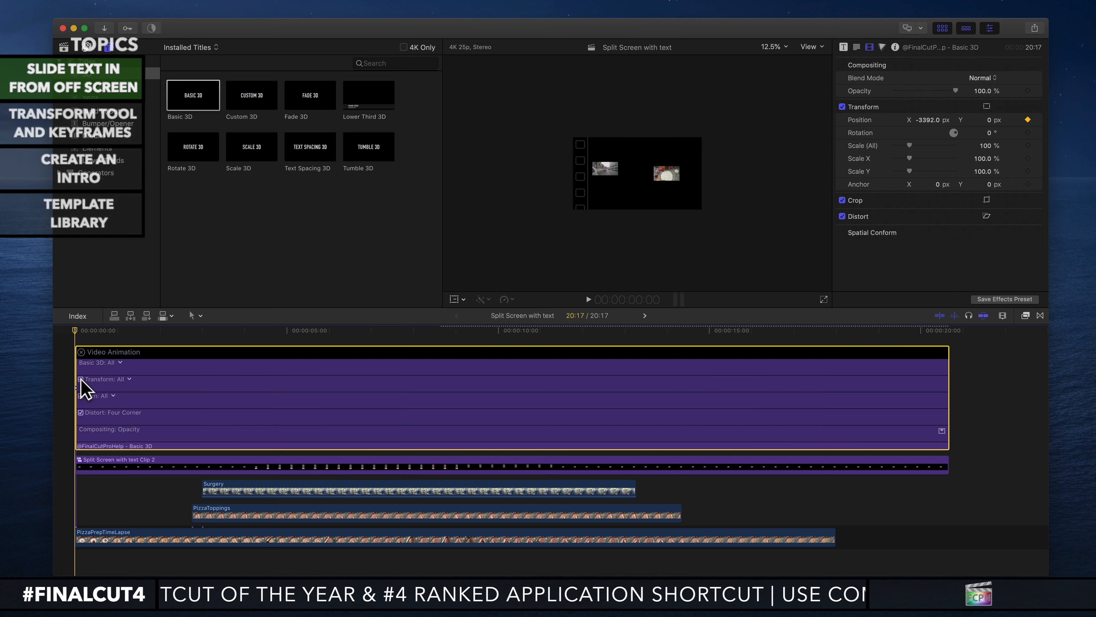
# Place the playhead at 2:13 and set the title's Position X to 0 px as a second keyframe
pyautogui.moveTo(80, 330); pyautogui.dragTo(182, 335)
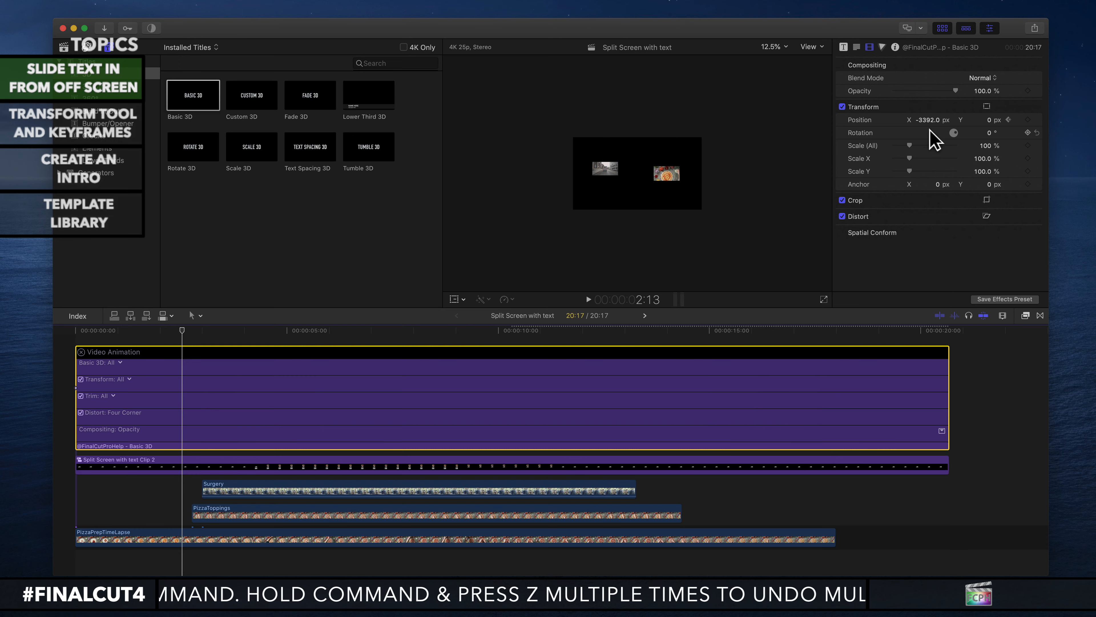
pyautogui.moveTo(926, 120); pyautogui.dragTo(927, 102)
pyautogui.click(925, 120)
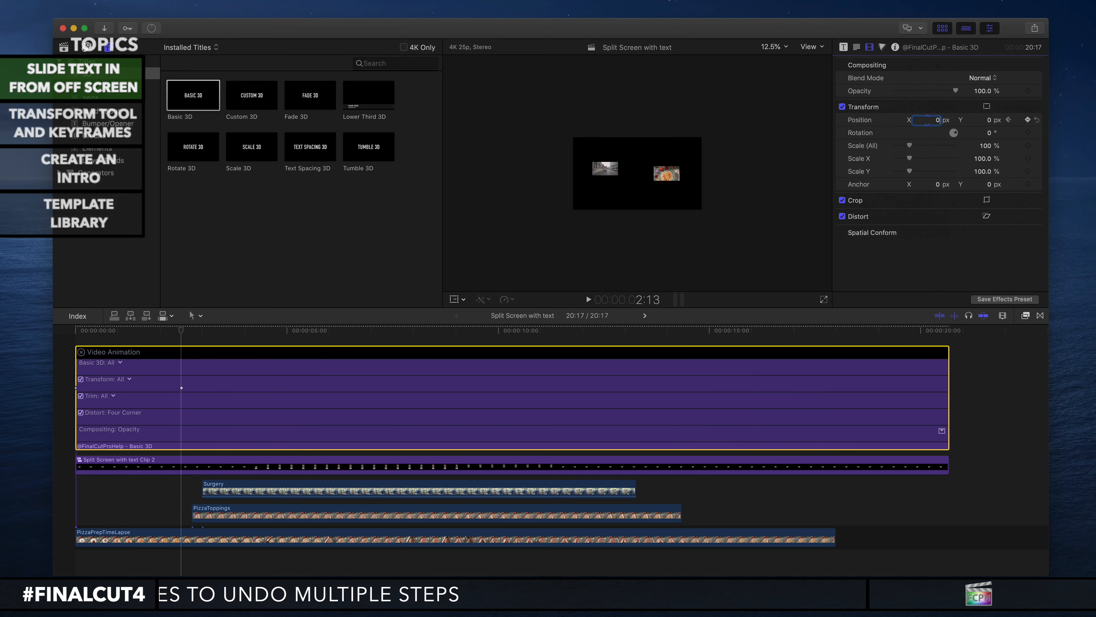
pyautogui.press('Return')
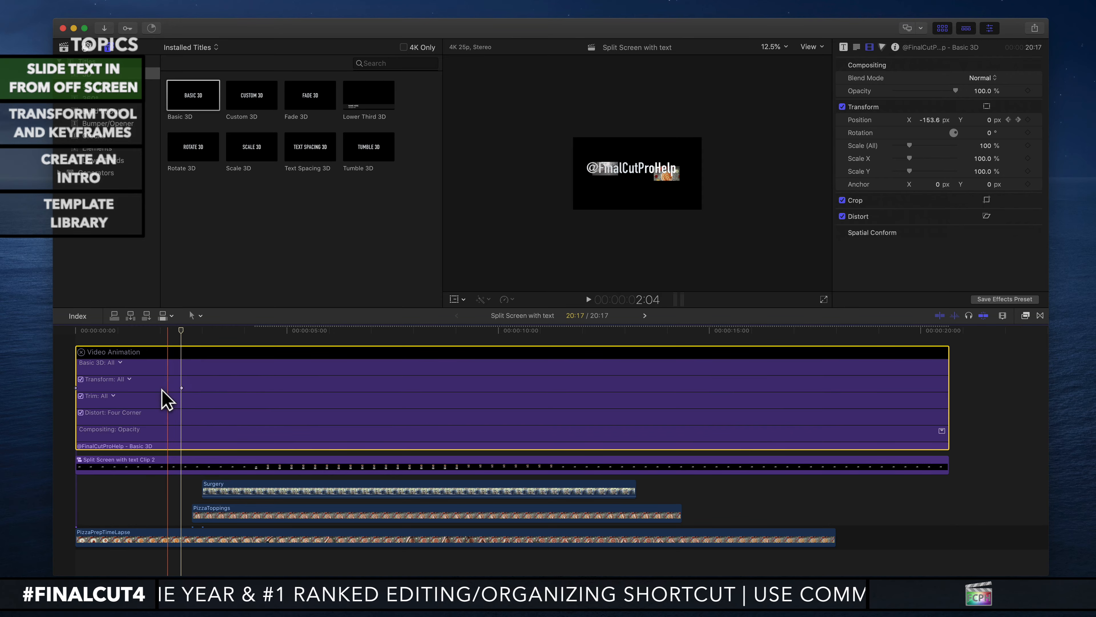
# Scrub through the first seconds of the timeline to check how the title slides in
pyautogui.moveTo(181, 331); pyautogui.dragTo(221, 330)
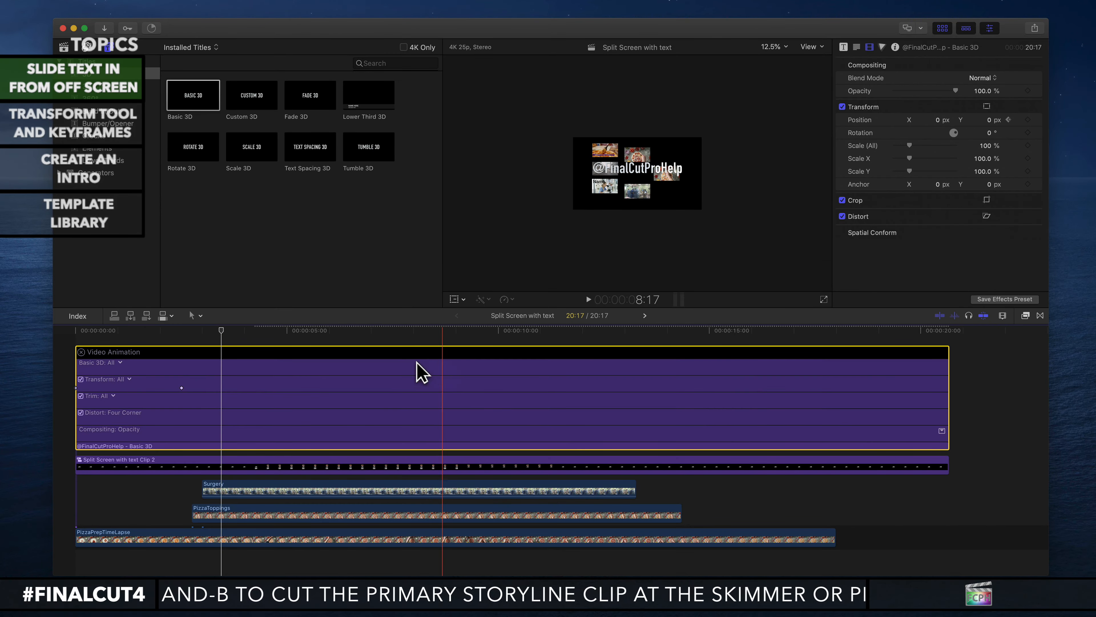
pyautogui.moveTo(220, 328); pyautogui.dragTo(94, 333)
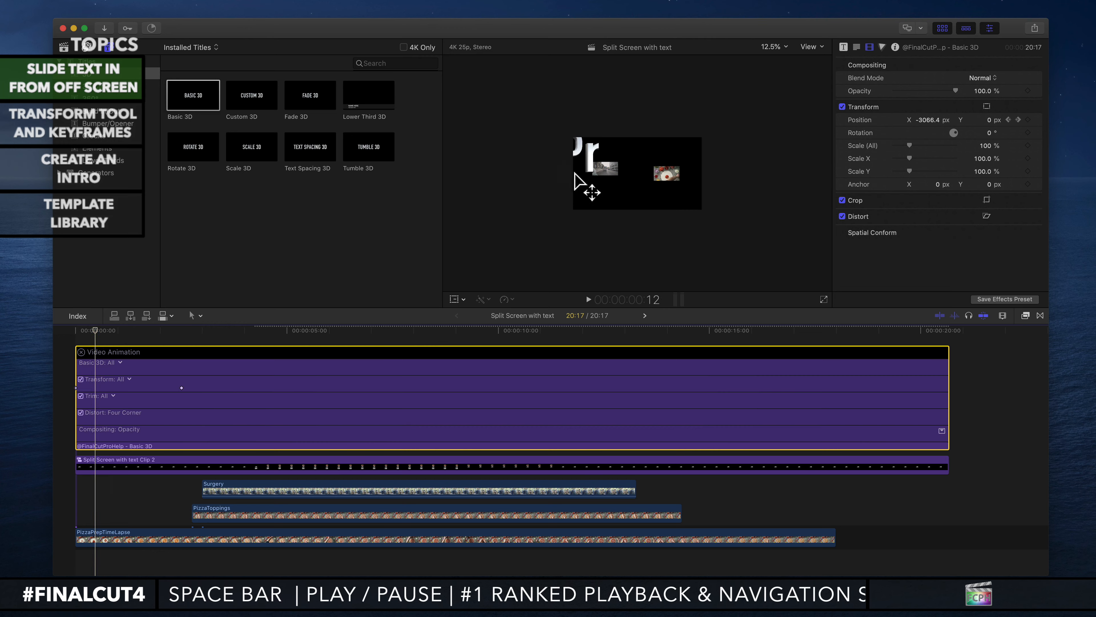
pyautogui.click(598, 255)
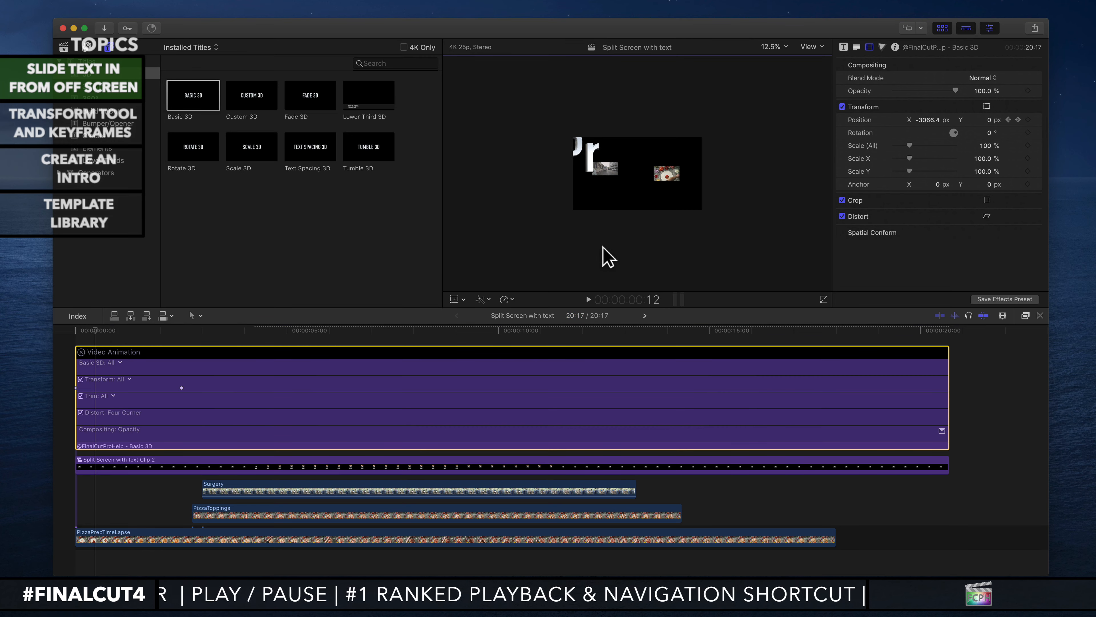
# Fit the picture to the viewer and add a Position keyframe at 17:17 that holds the title at X 0 px
pyautogui.hotkey('shift', 'z')
pyautogui.moveTo(108, 330); pyautogui.dragTo(181, 329)
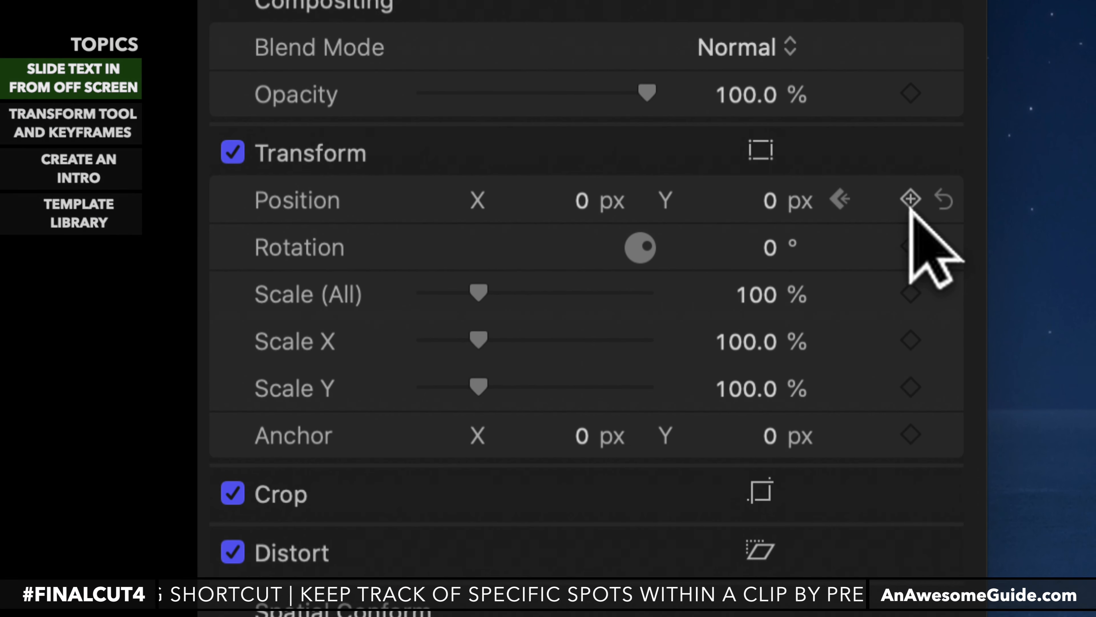
pyautogui.click(910, 199)
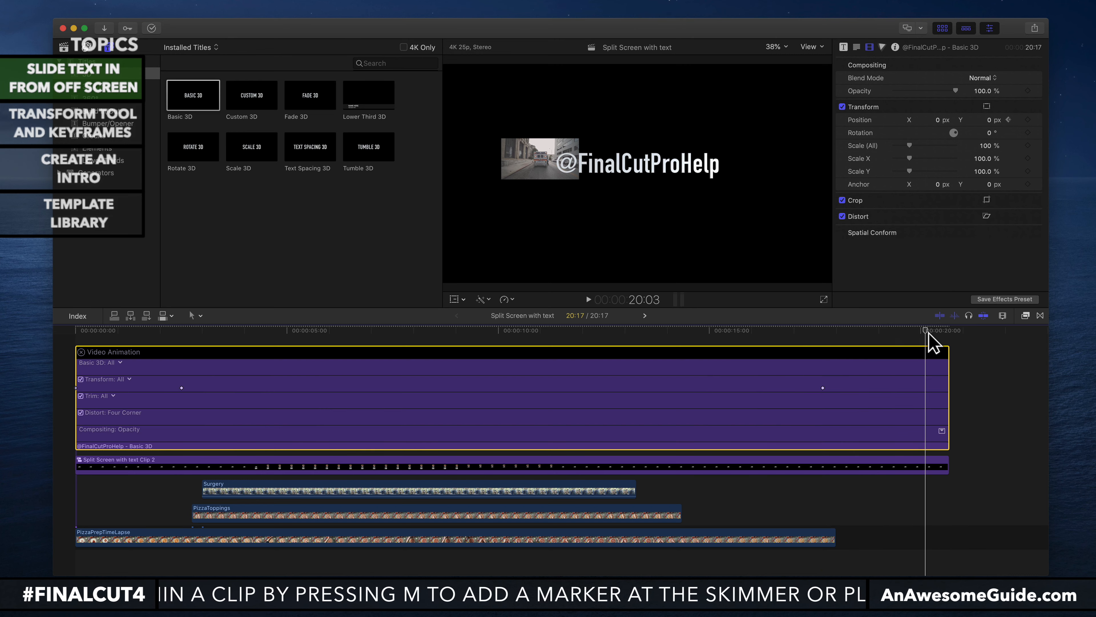
# At 20:12, increase the title's Position X until the text is off the right side of the frame, creating the slide-out keyframe
pyautogui.keyDown('alt'); pyautogui.click(823, 387); pyautogui.keyUp('alt')
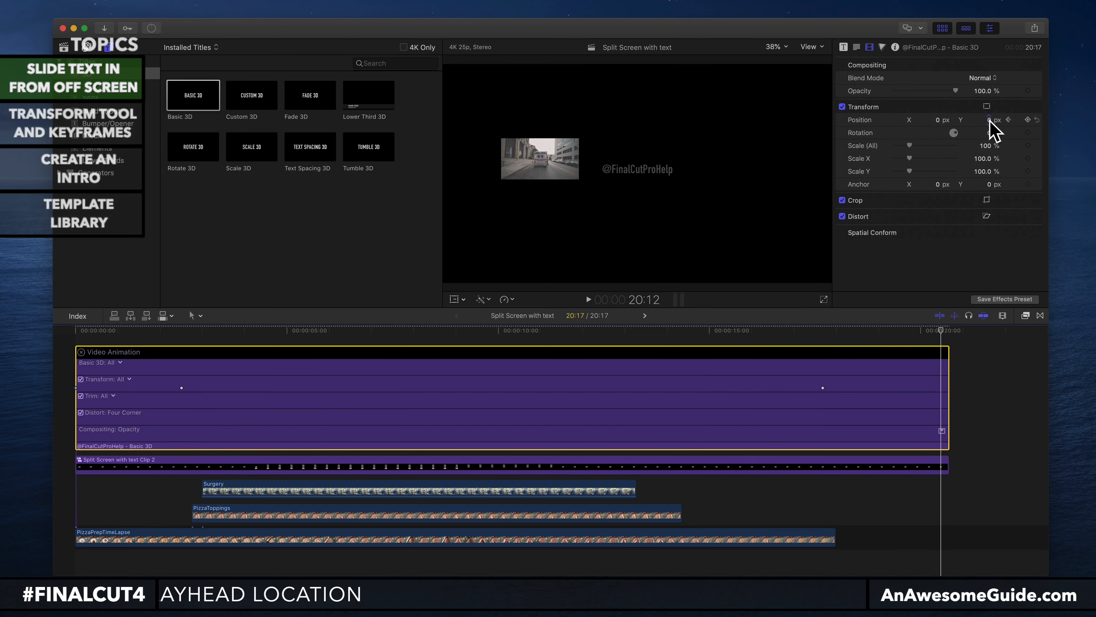
pyautogui.press('super+z')
pyautogui.moveTo(939, 121); pyautogui.dragTo(939, 2)
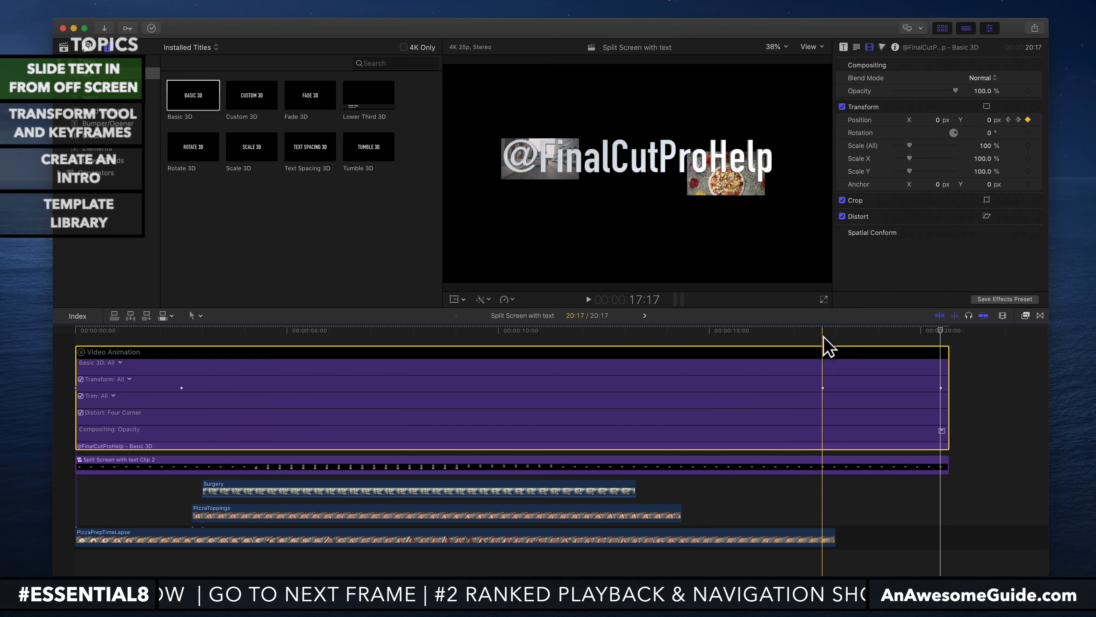
# Scrub around the 17:17 keyframe and the first two seconds to check the title's slide-out and slide-in
pyautogui.moveTo(825, 332)
pyautogui.mouseDown()
pyautogui.moveTo(939, 333)
pyautogui.moveTo(826, 333)
pyautogui.mouseUp()
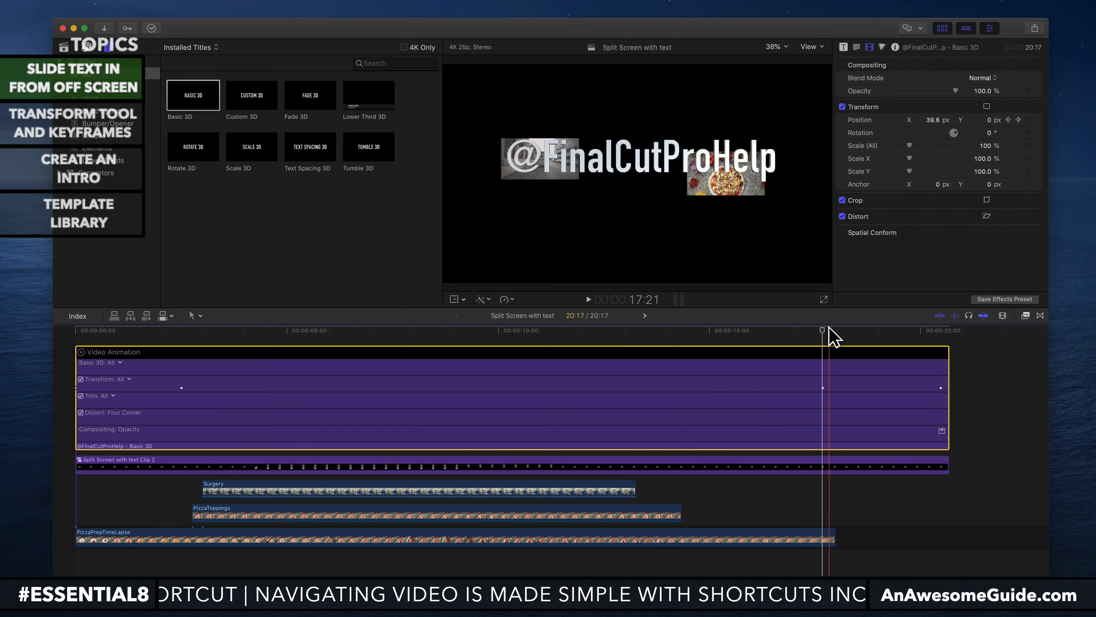
pyautogui.click(163, 330)
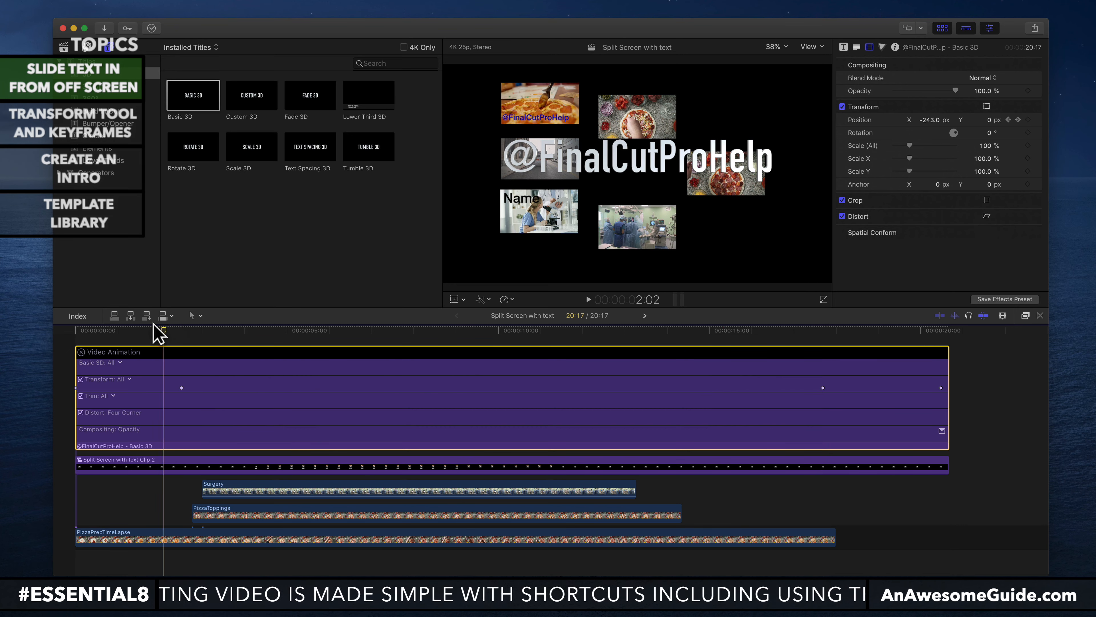
pyautogui.moveTo(154, 324); pyautogui.dragTo(92, 327)
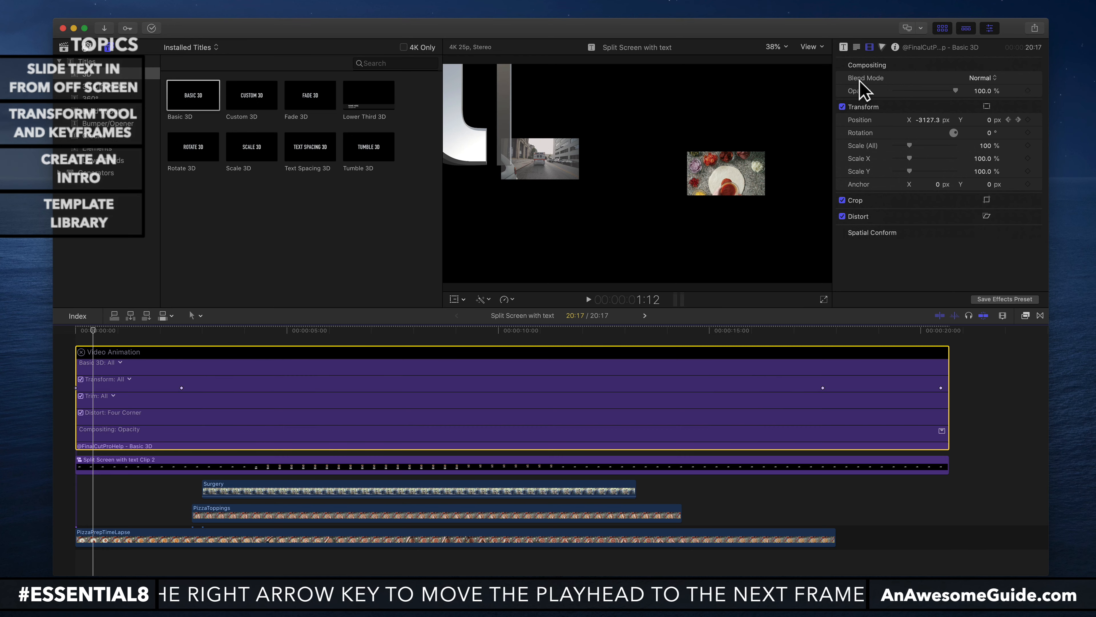
# Turn off the title's Build In and Build Out animations, and play the timeline from the start to check the slide
pyautogui.click(844, 47)
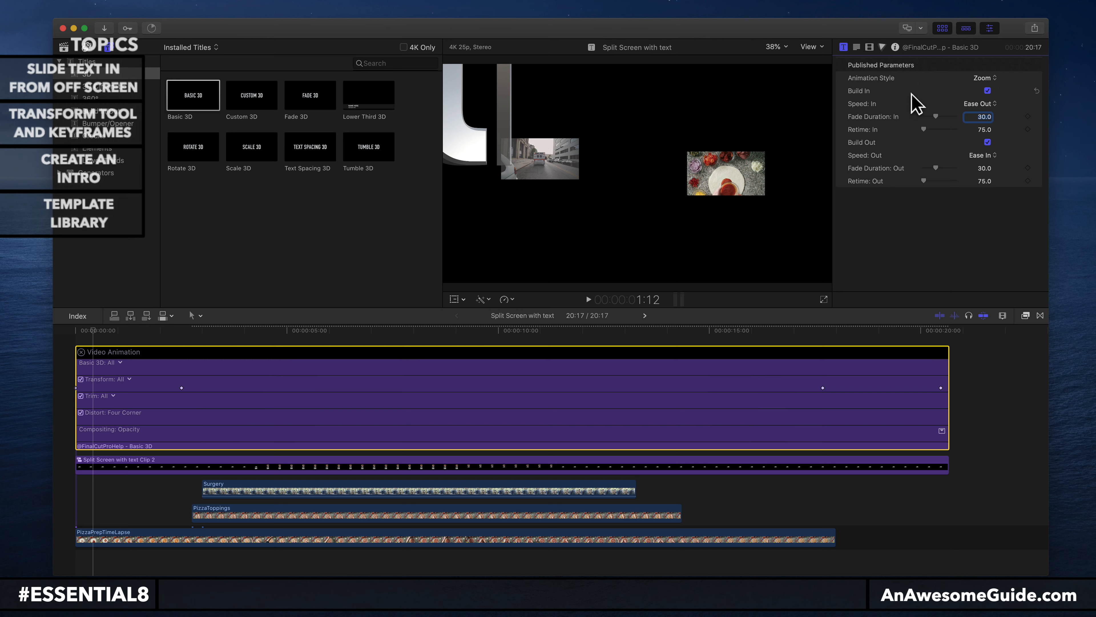
pyautogui.click(988, 90)
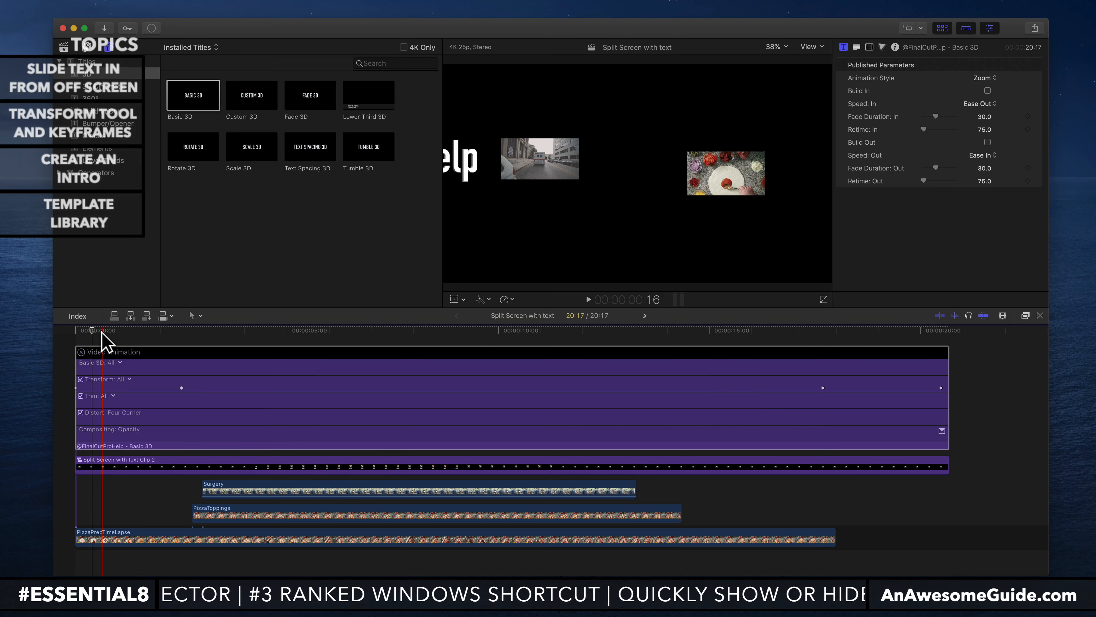
pyautogui.click(67, 330)
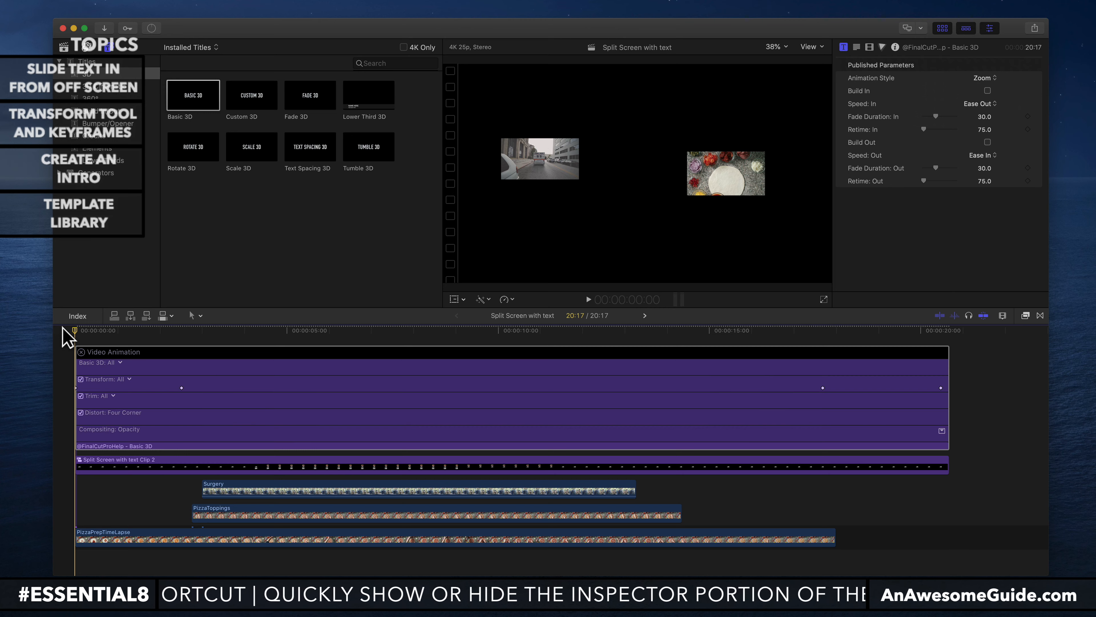
pyautogui.press('space')
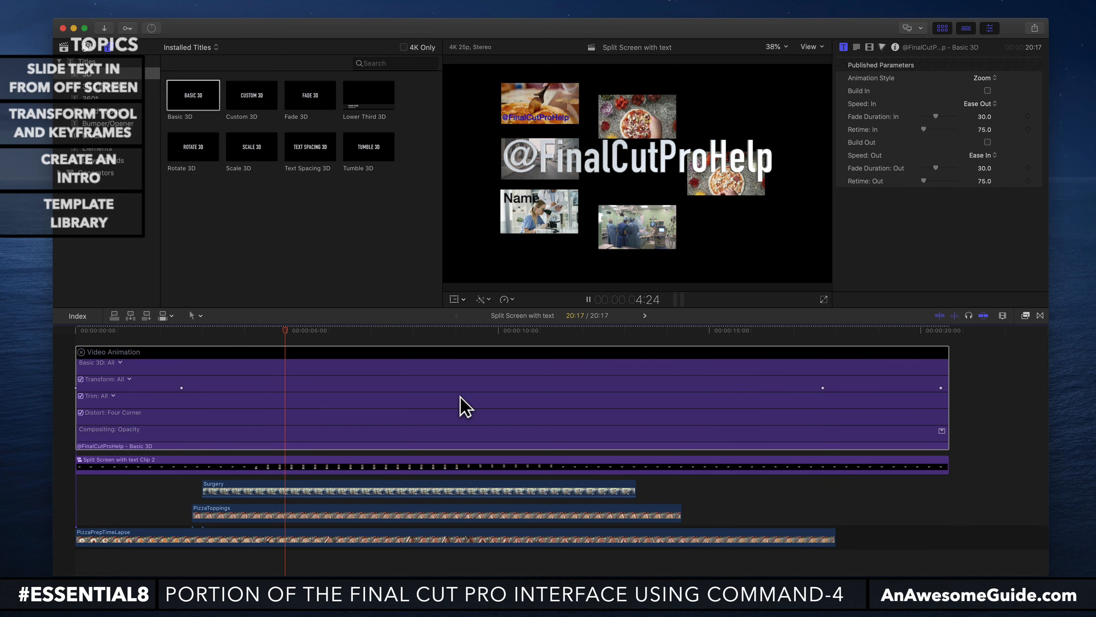
pyautogui.click(773, 330)
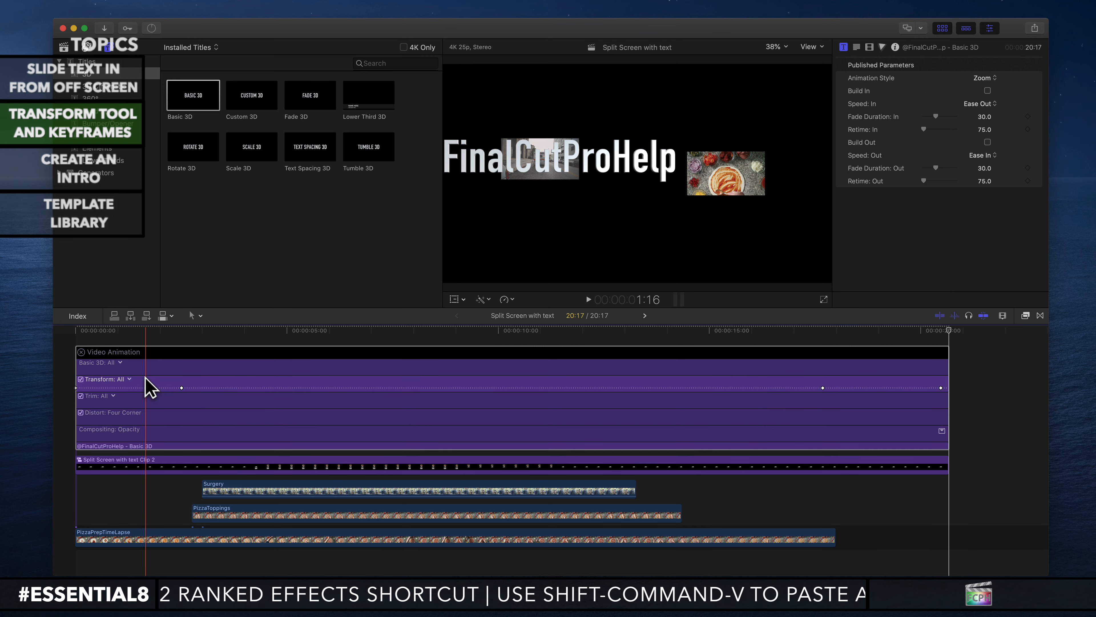
# Lengthen the title's slides by moving the slide-in end keyframe to 3:01 and the slide-out start keyframe to 15:23
pyautogui.moveTo(181, 387); pyautogui.dragTo(203, 388)
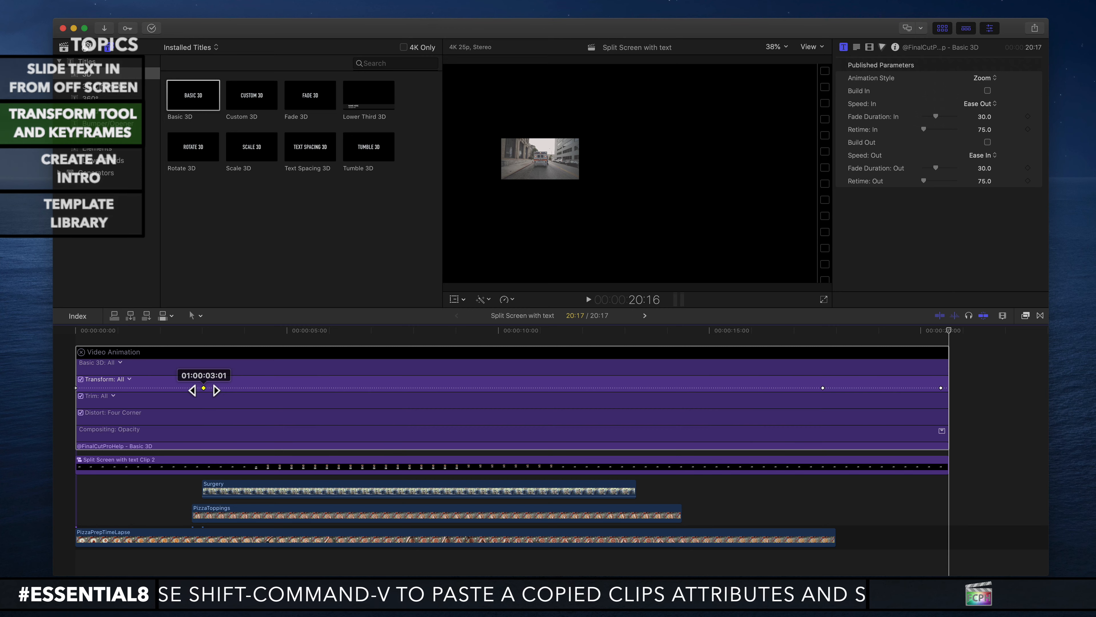
pyautogui.moveTo(202, 388); pyautogui.dragTo(204, 387)
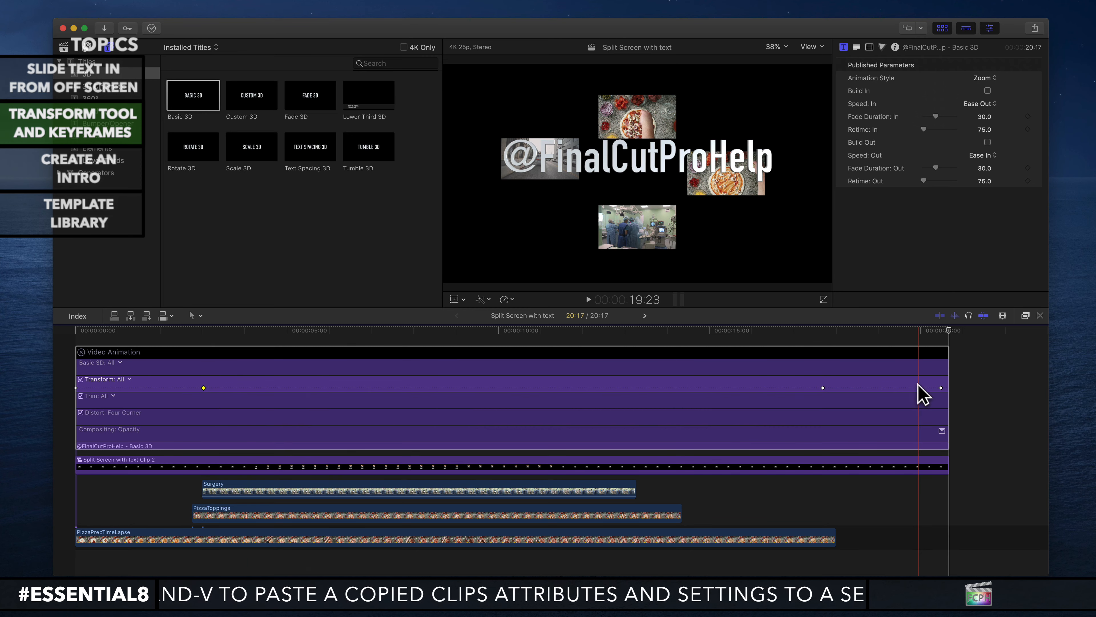
pyautogui.moveTo(822, 387); pyautogui.dragTo(748, 387)
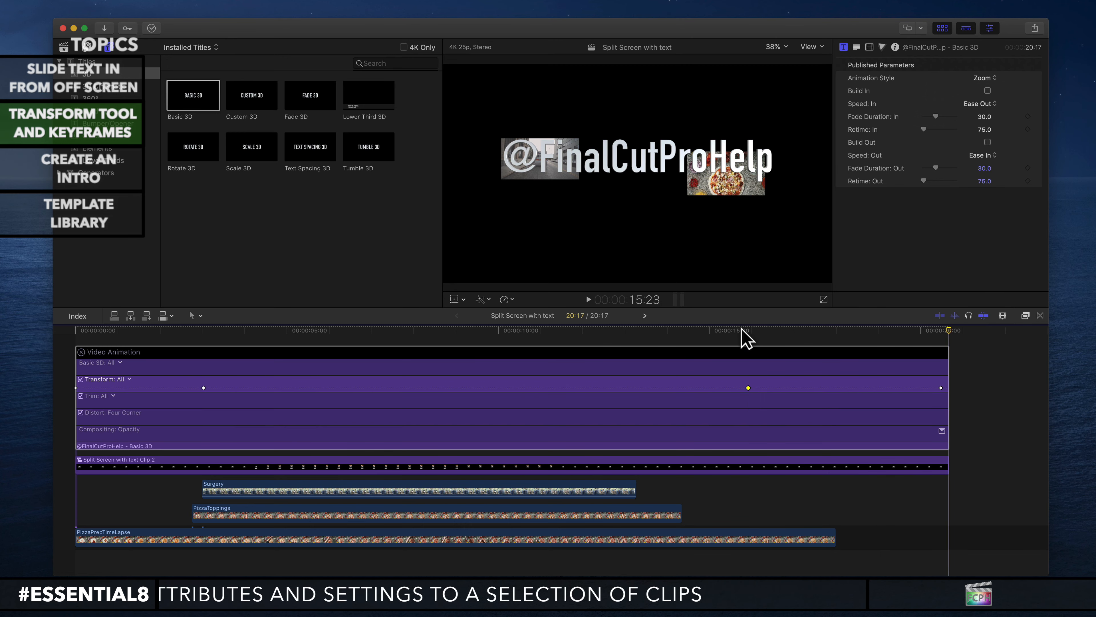
pyautogui.click(779, 340)
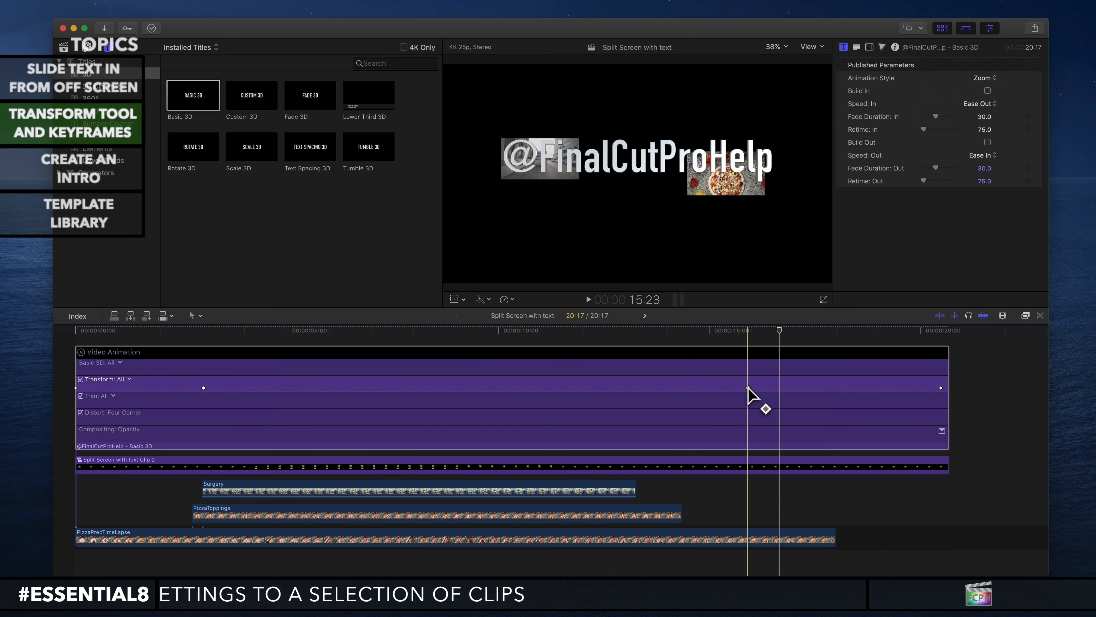
# Speed up the title's slide-in by moving its end keyframe to about half a second, and play from the start
pyautogui.moveTo(102, 330)
pyautogui.mouseDown()
pyautogui.moveTo(74, 329)
pyautogui.moveTo(99, 330)
pyautogui.mouseUp()
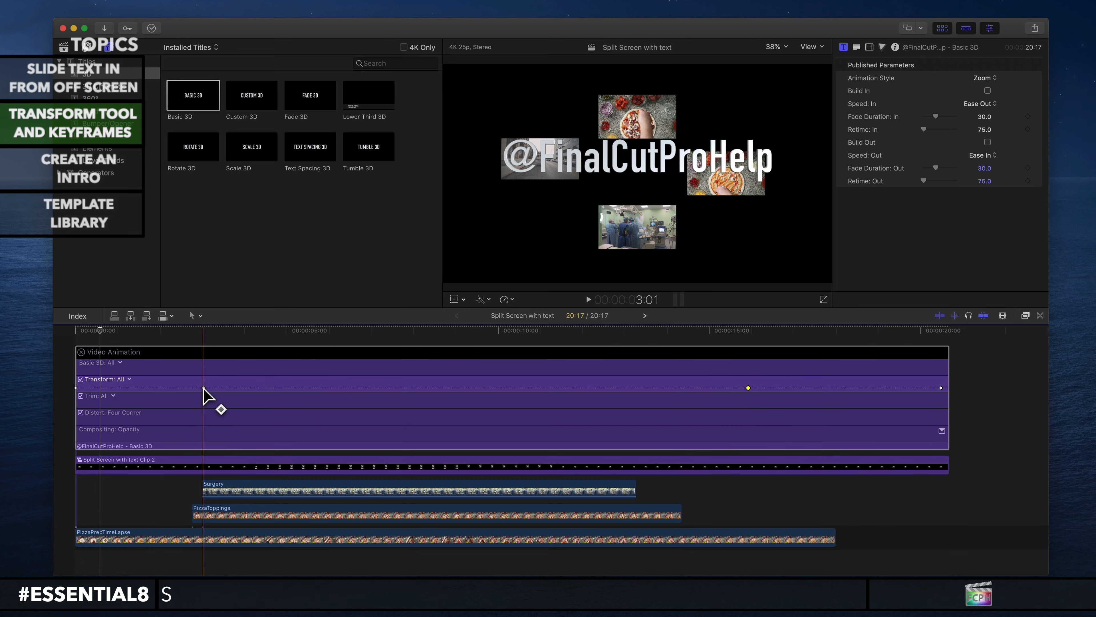
pyautogui.moveTo(204, 388); pyautogui.dragTo(101, 388)
pyautogui.moveTo(99, 330); pyautogui.dragTo(74, 330)
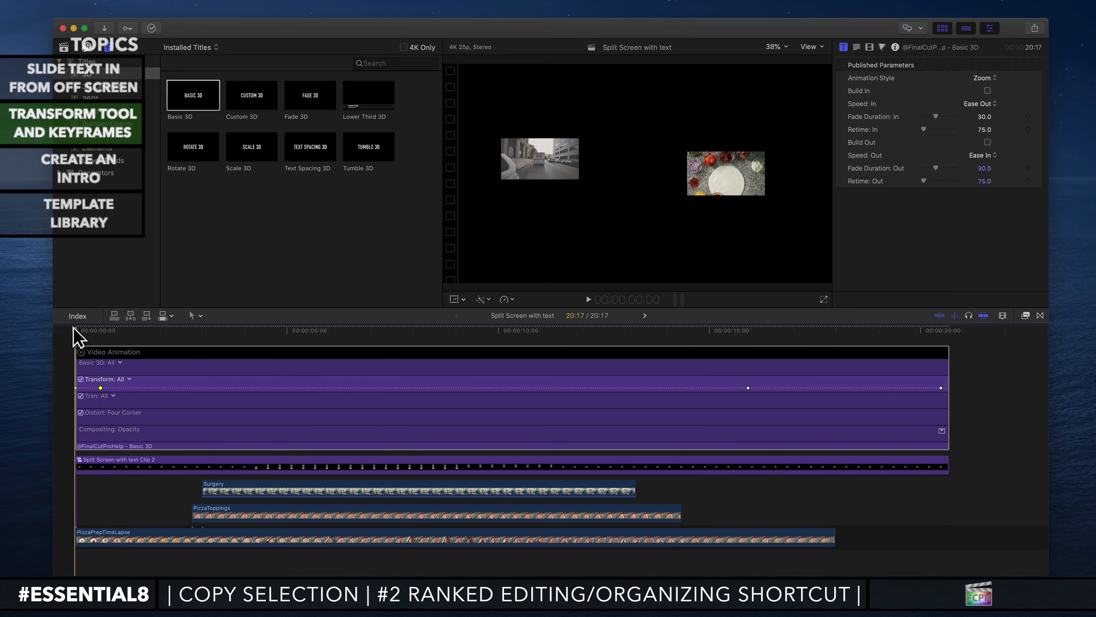
pyautogui.press('space')
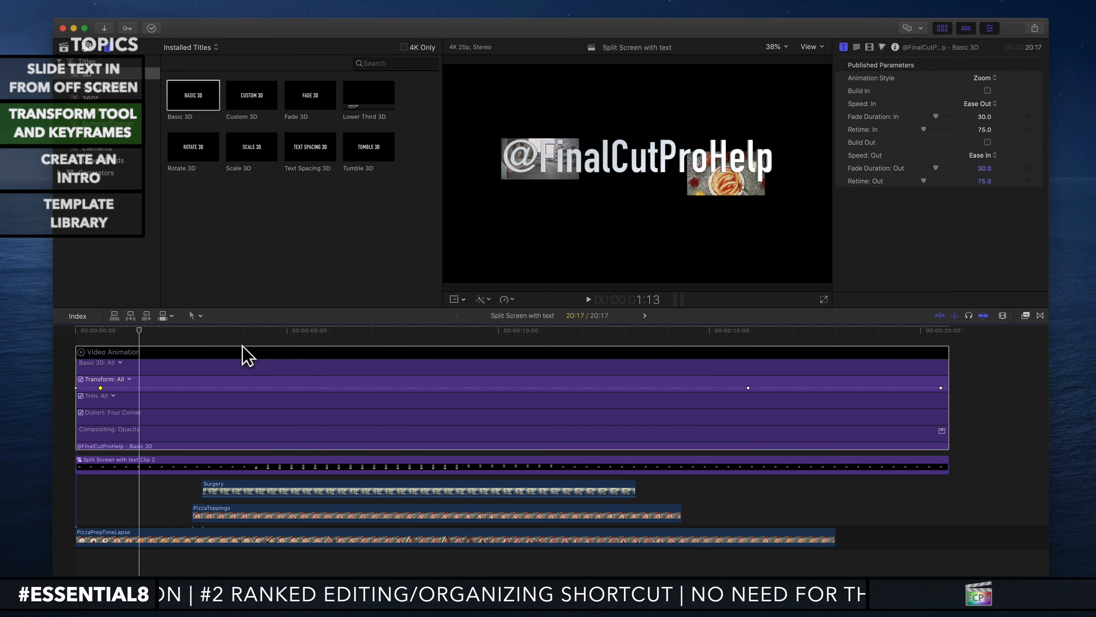
# Shorten the title's slide-out by moving its start keyframe close to the final keyframe, just before 20 seconds, and play the ending
pyautogui.click(748, 387)
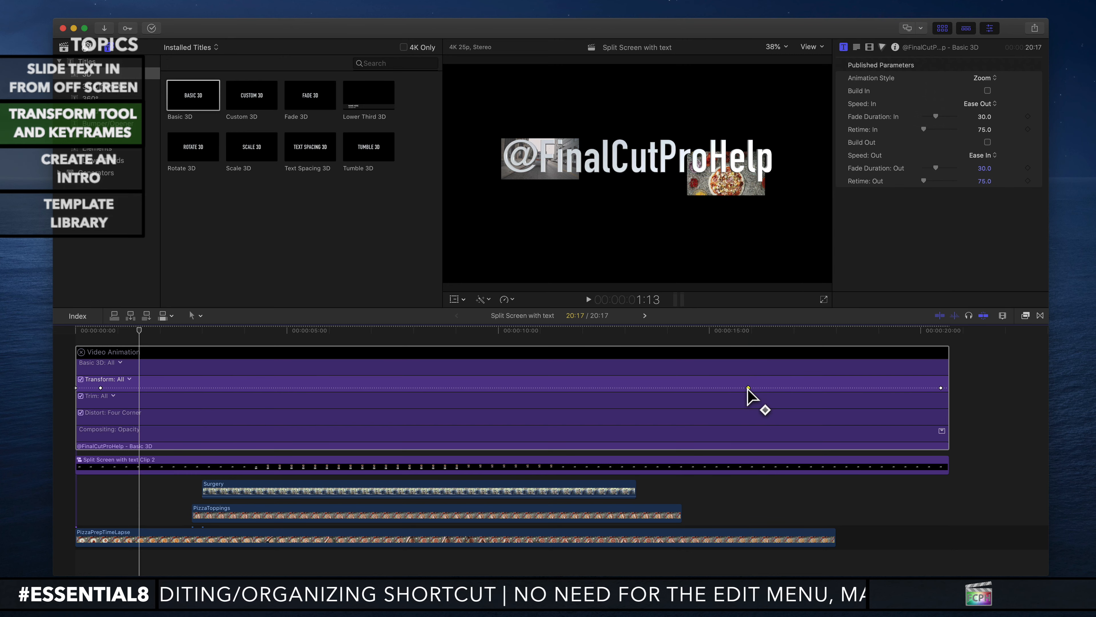
pyautogui.moveTo(749, 388); pyautogui.dragTo(919, 388)
pyautogui.press('space')
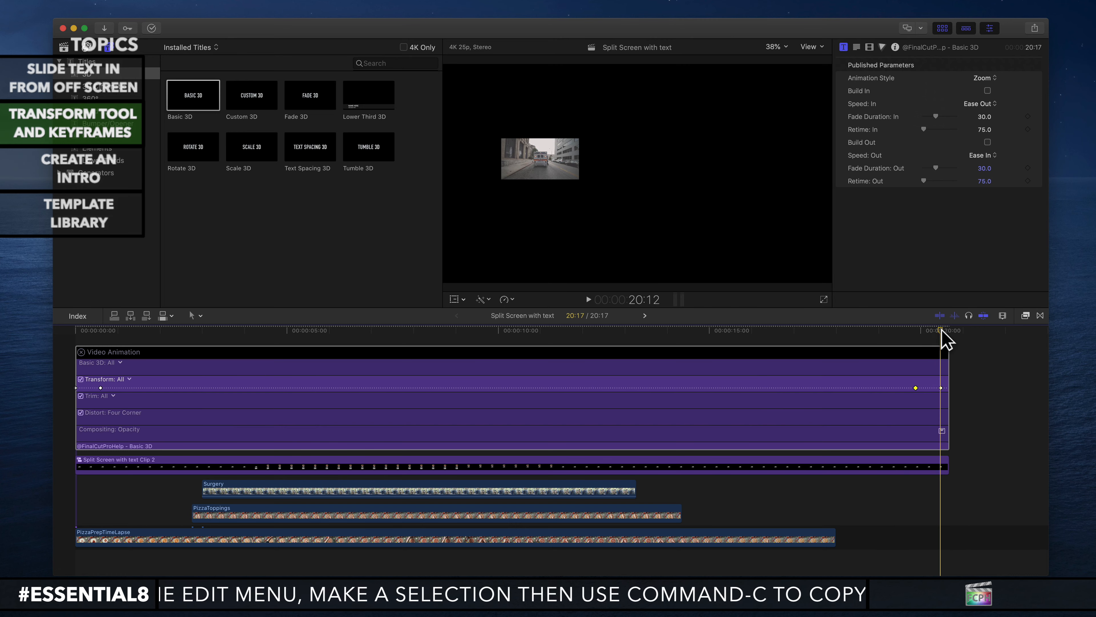
# Close the title's Video Animation editor and select the PizzaToppings clip with the playhead inside it
pyautogui.click(252, 330)
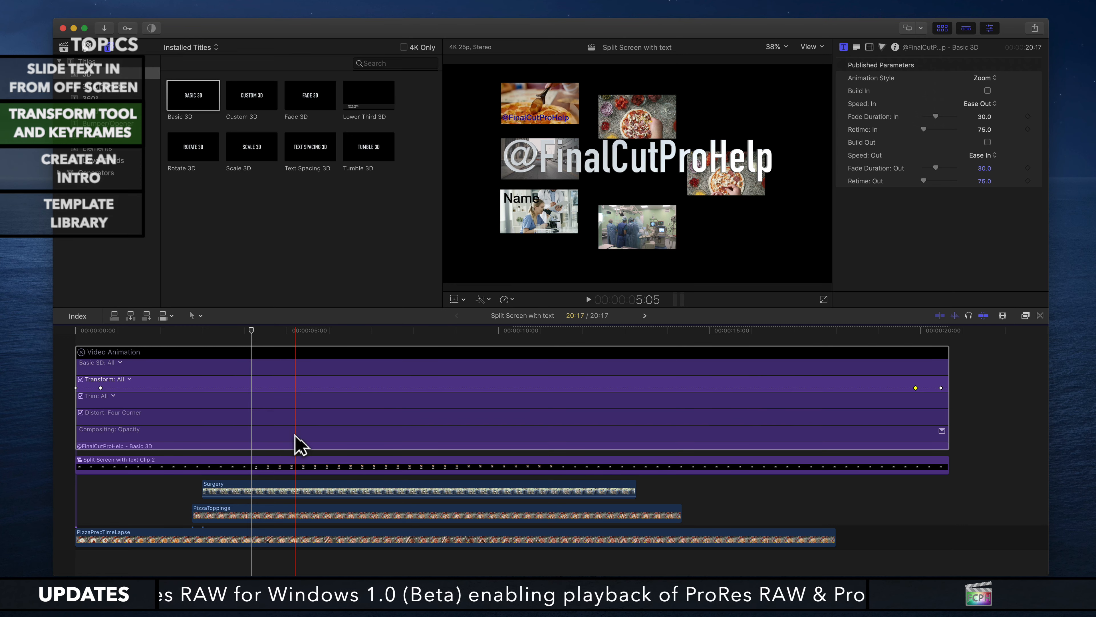
pyautogui.click(82, 352)
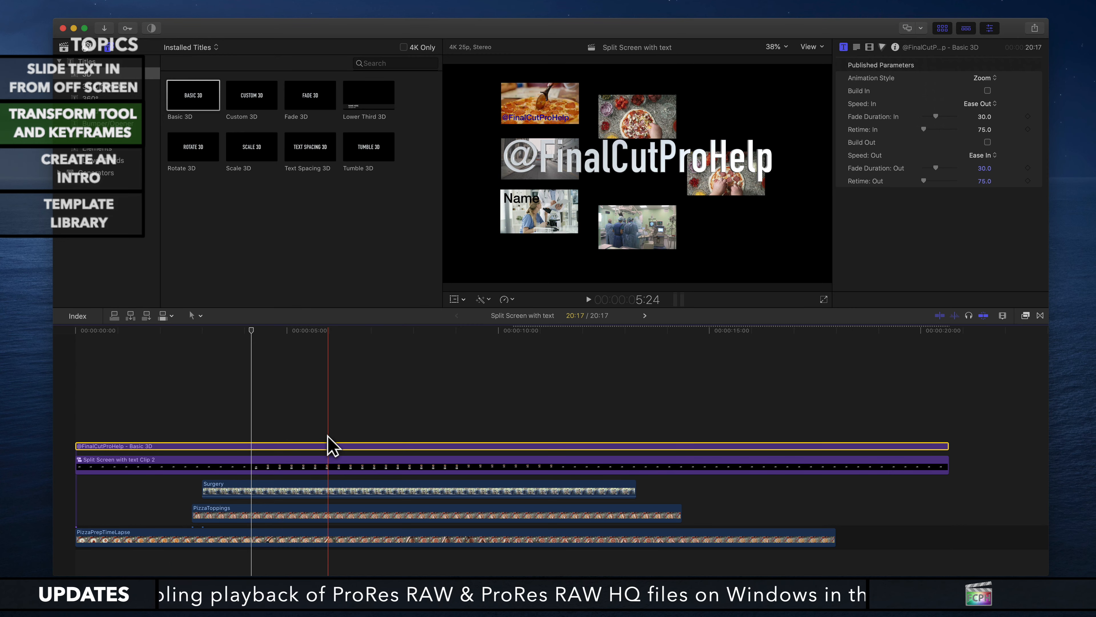
pyautogui.click(352, 330)
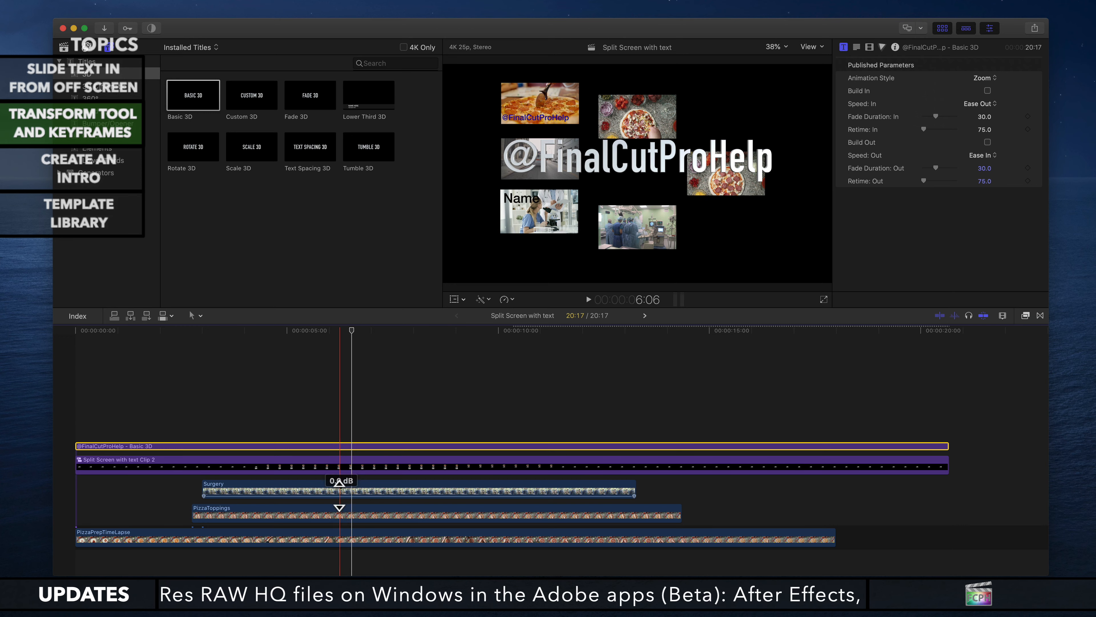
pyautogui.click(341, 488)
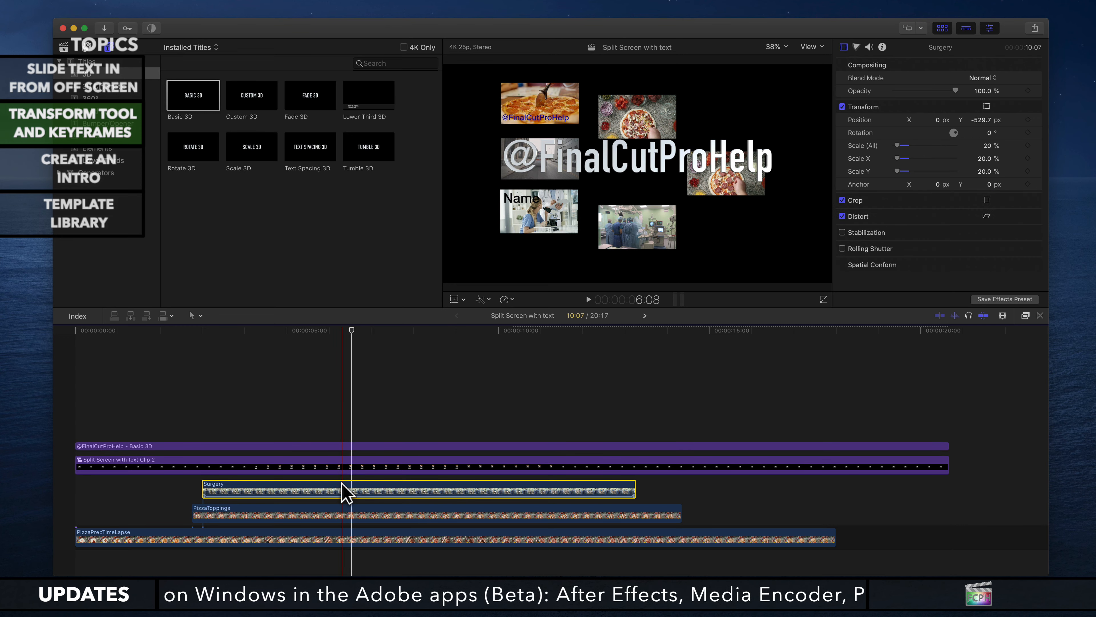
pyautogui.click(327, 516)
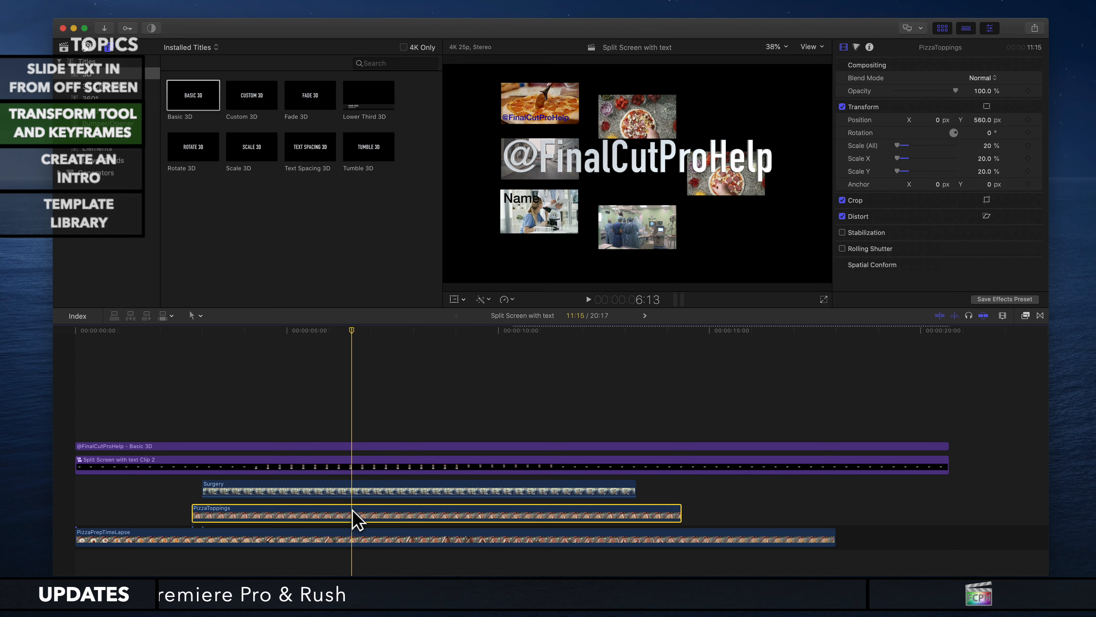
# Repeatedly disable and re-enable the PizzaToppings clip to identify its picture in the viewer
pyautogui.press('v')
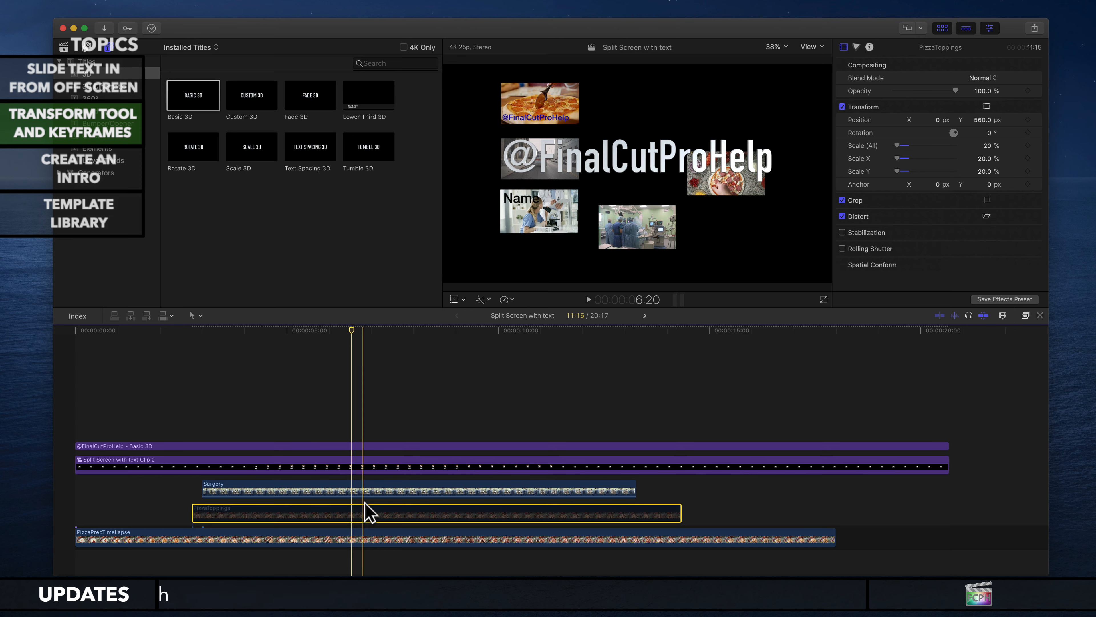
pyautogui.press('v')
pyautogui.press('v')
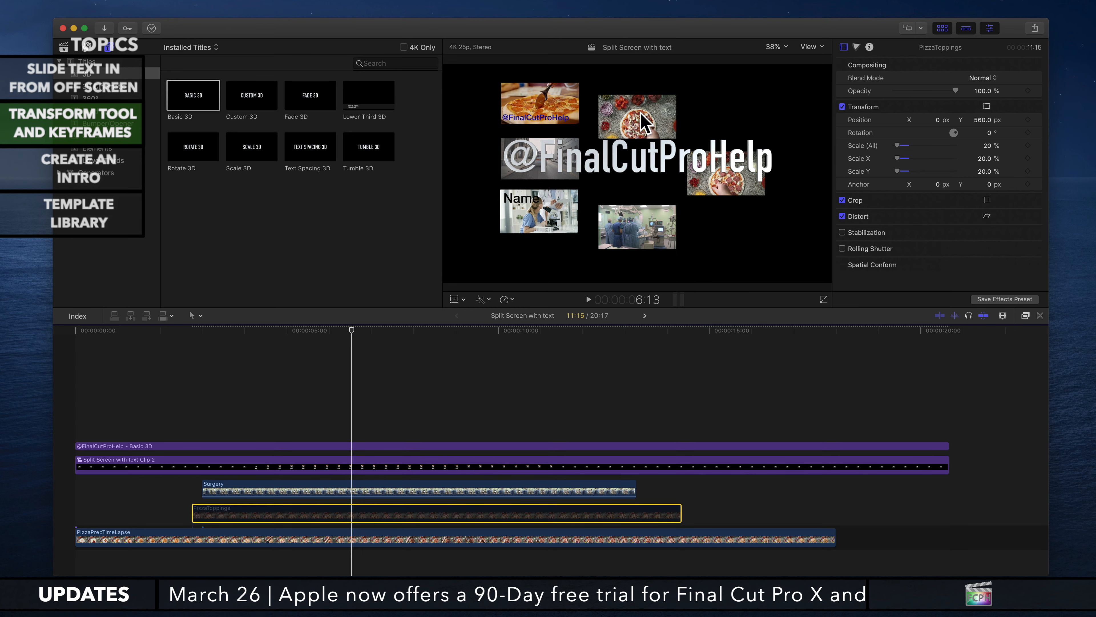
pyautogui.press('v')
pyautogui.press('v')
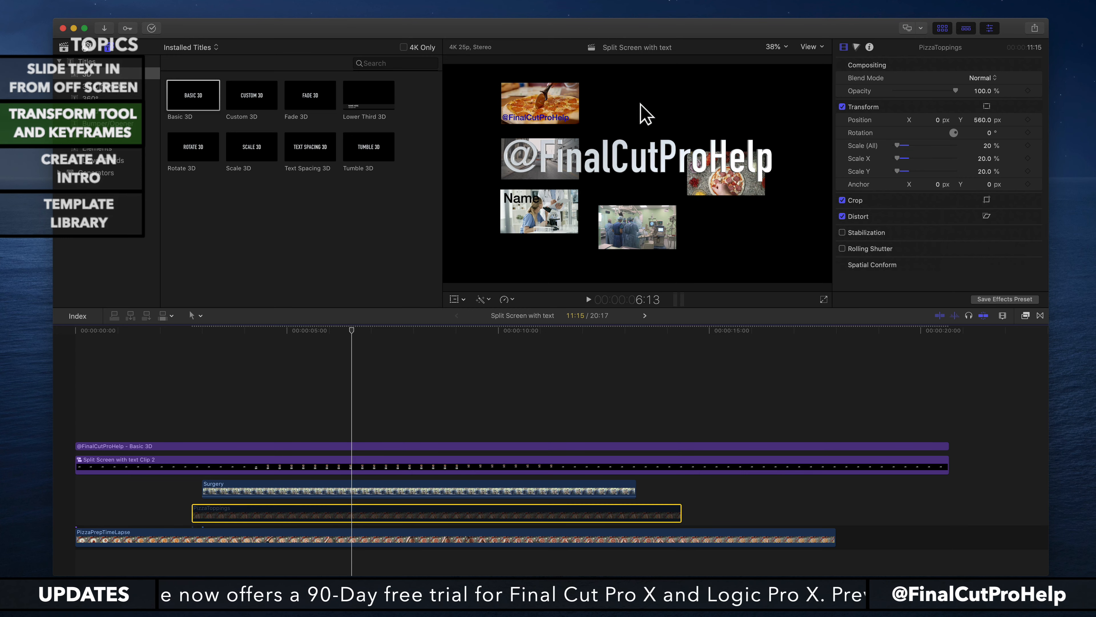
pyautogui.press('v')
pyautogui.press('v')
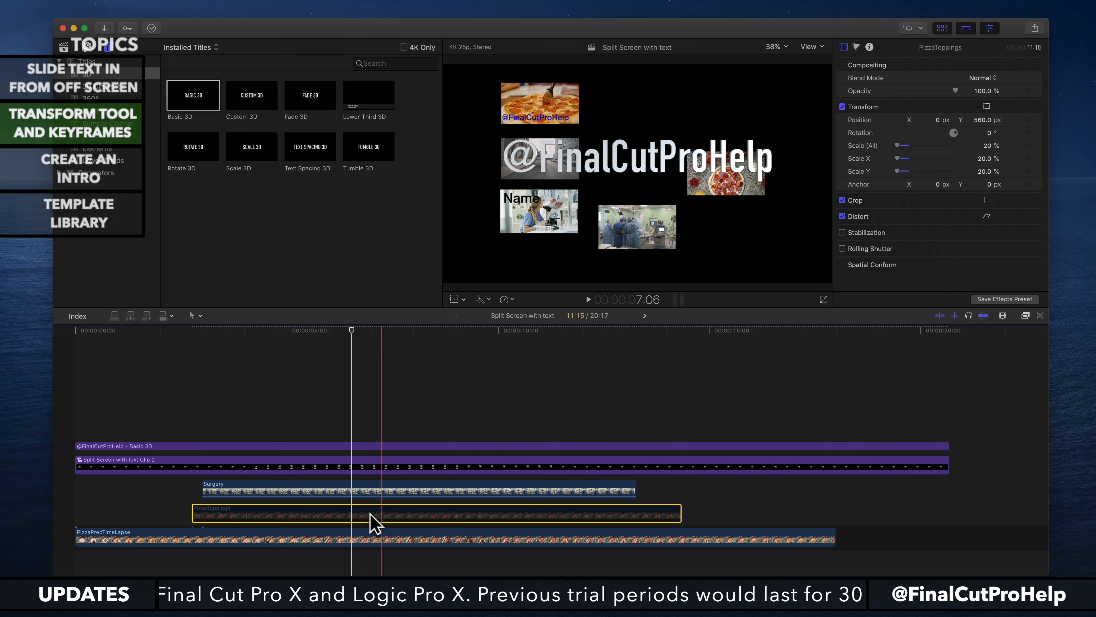
pyautogui.press('v')
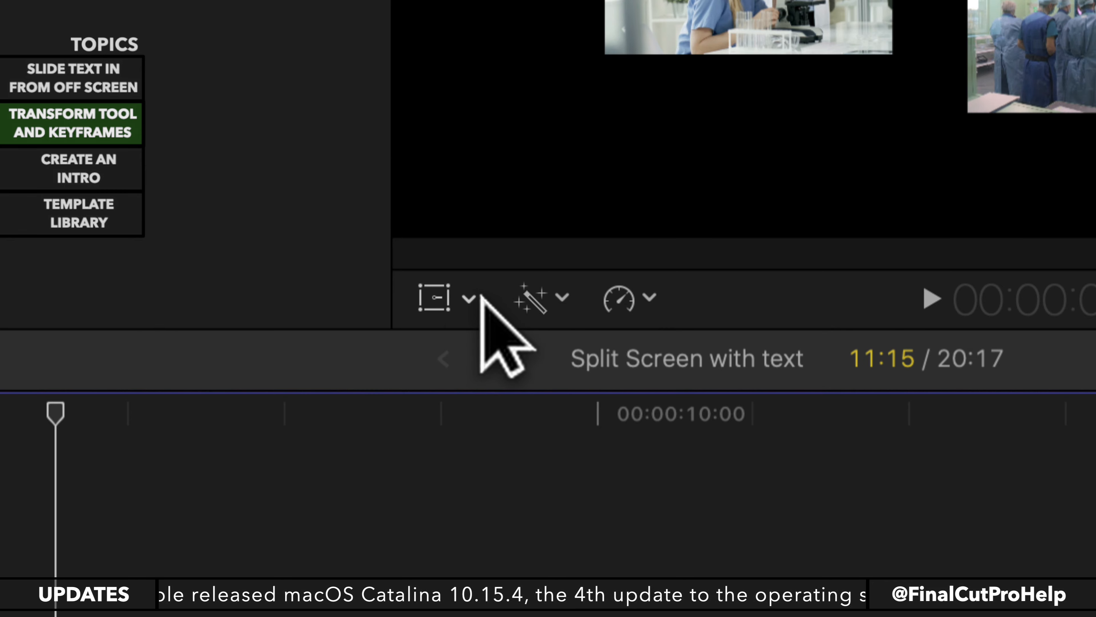
# Cycle the viewer's on-screen controls through Crop and Distort, and finish with Transform active for the PizzaToppings clip
pyautogui.click(471, 296)
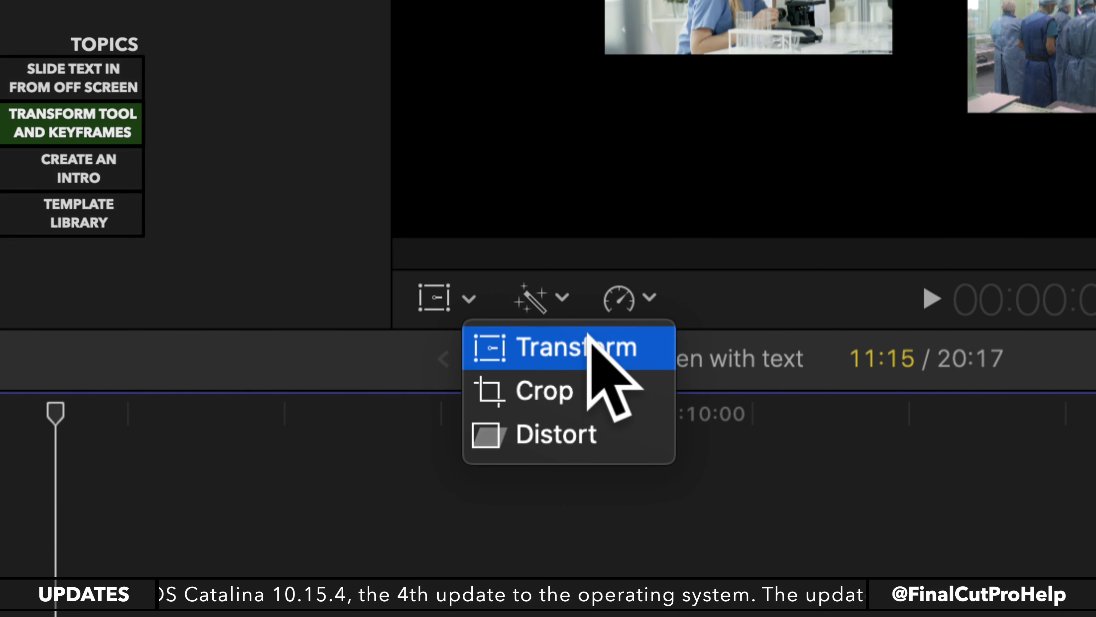
pyautogui.click(587, 379)
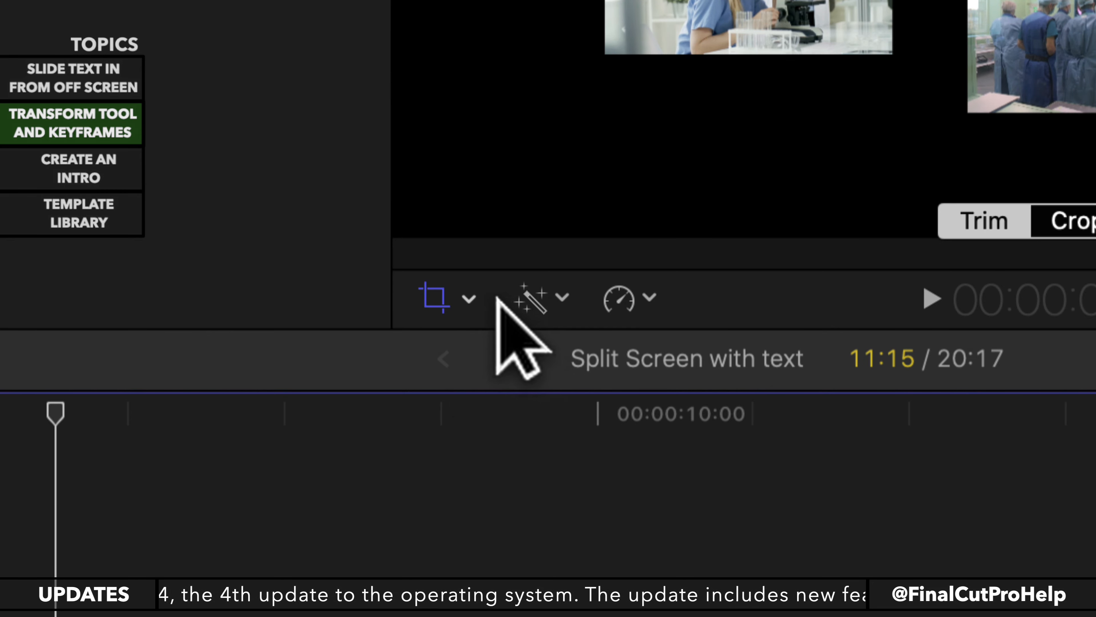
pyautogui.click(471, 298)
pyautogui.click(537, 391)
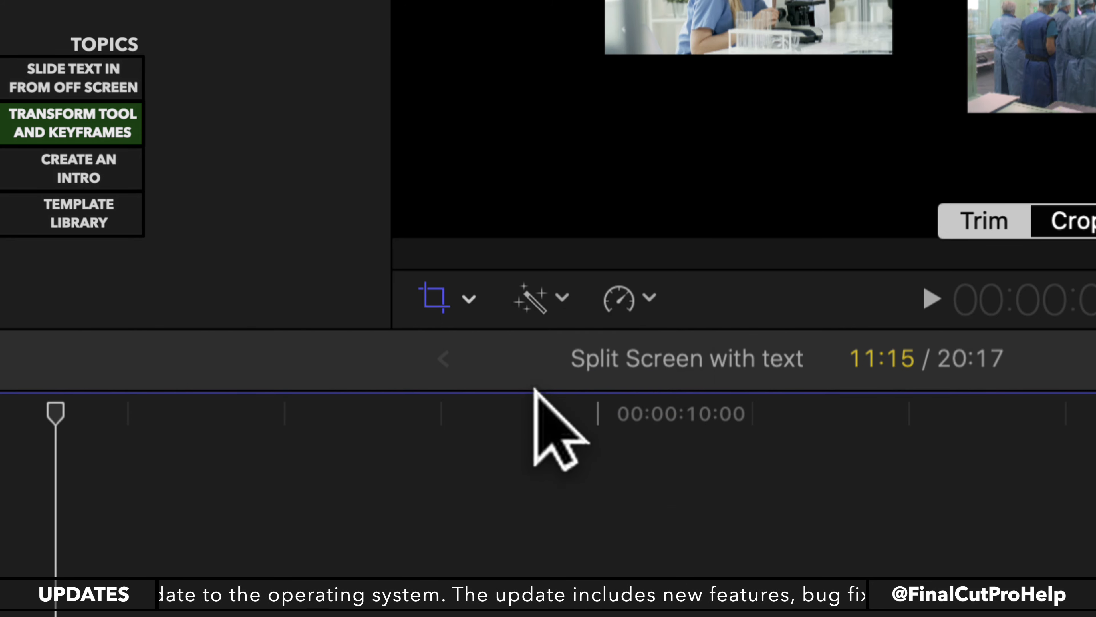
pyautogui.click(472, 298)
pyautogui.click(570, 433)
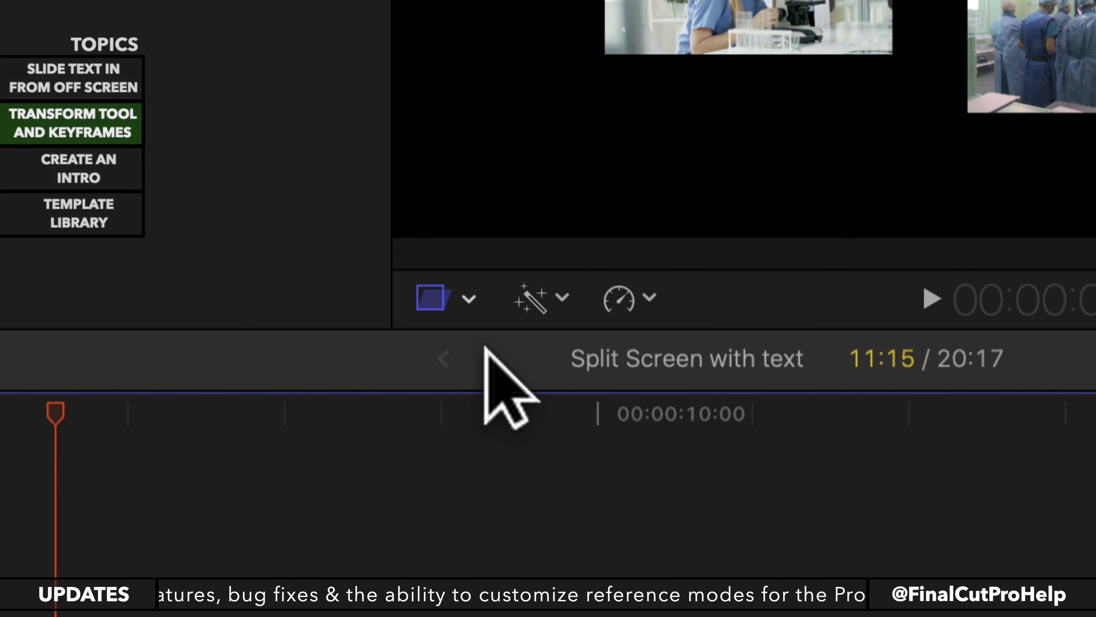
pyautogui.click(471, 297)
pyautogui.click(544, 346)
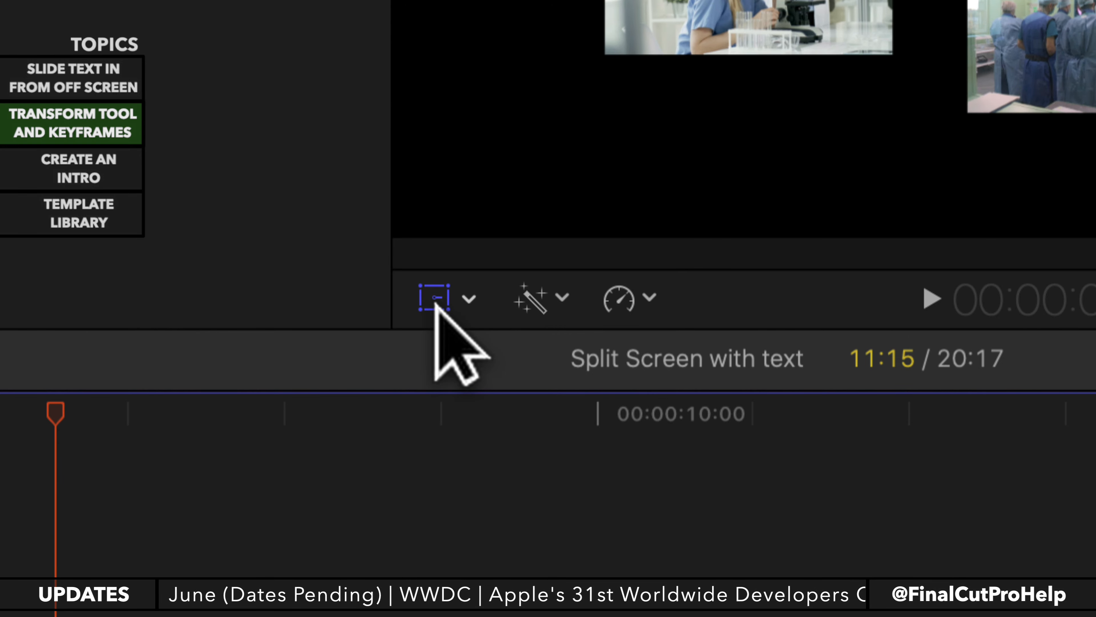
pyautogui.click(435, 303)
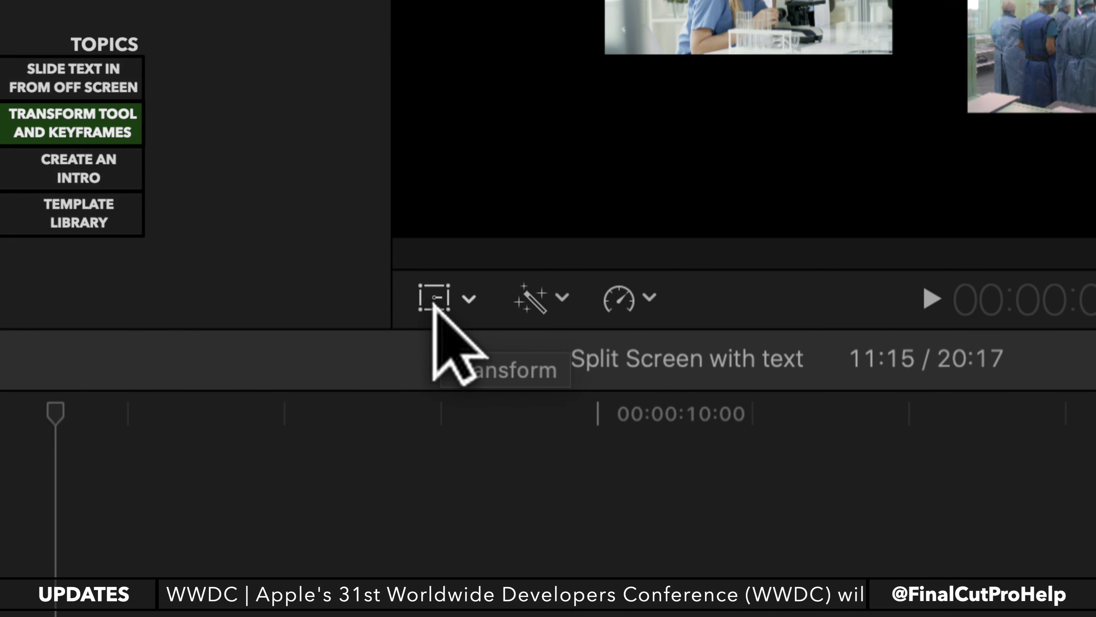
pyautogui.click(434, 303)
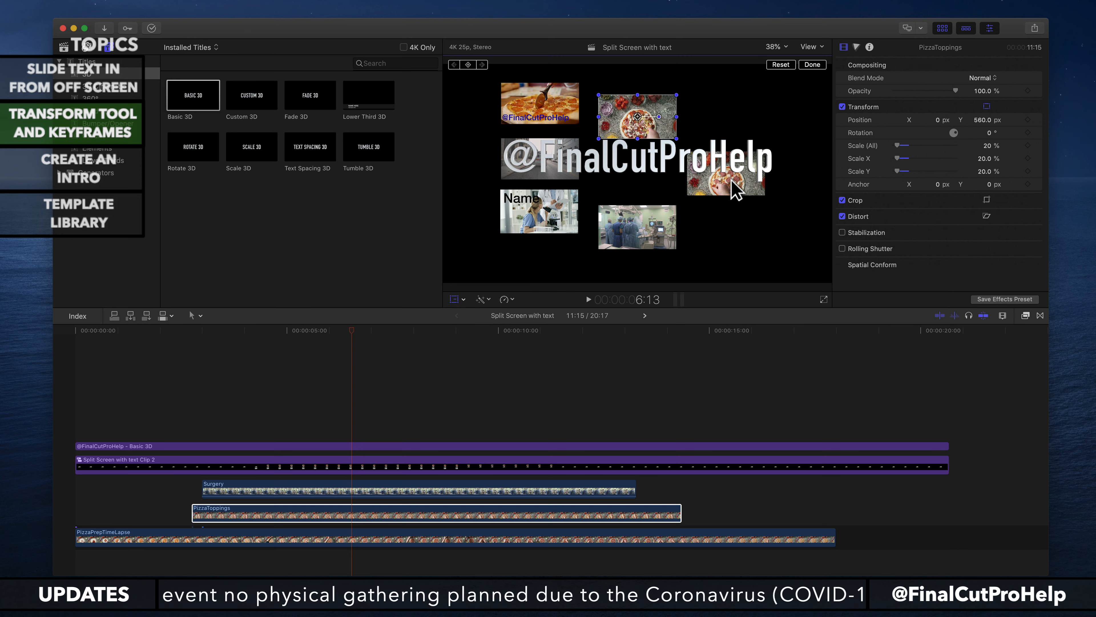
# Move the PizzaToppings picture slightly in the viewer, try resizing it with its corner and side handles, and undo the last change
pyautogui.moveTo(615, 124); pyautogui.dragTo(629, 102)
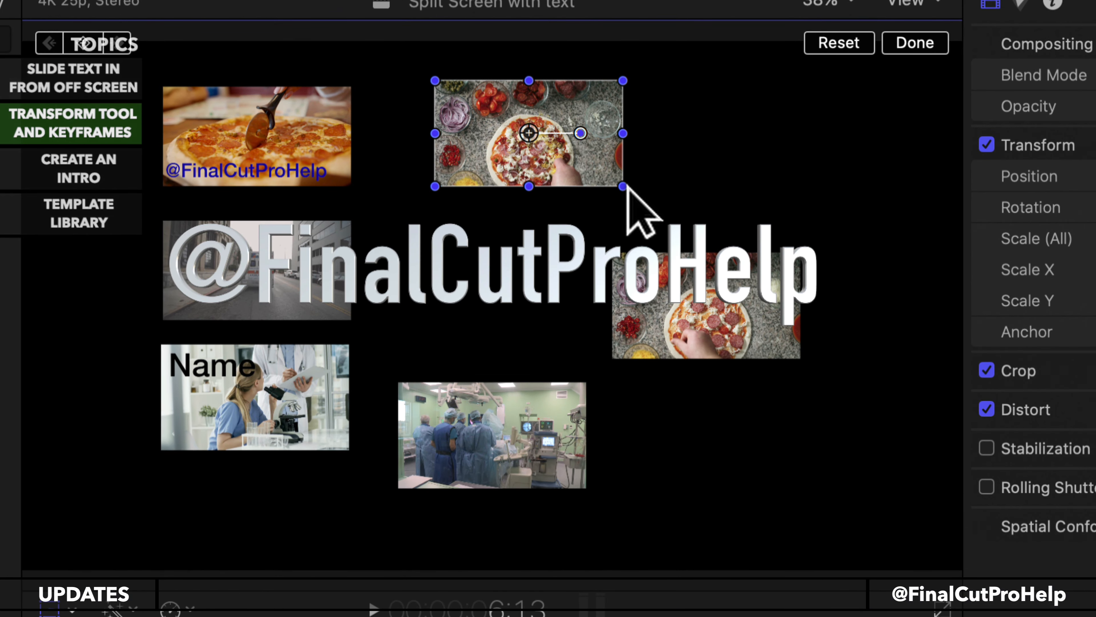
pyautogui.moveTo(634, 176)
pyautogui.mouseDown()
pyautogui.moveTo(661, 211)
pyautogui.moveTo(636, 196)
pyautogui.mouseUp()
pyautogui.moveTo(637, 135)
pyautogui.mouseDown()
pyautogui.moveTo(509, 130)
pyautogui.moveTo(649, 135)
pyautogui.mouseUp()
pyautogui.press('super+z')
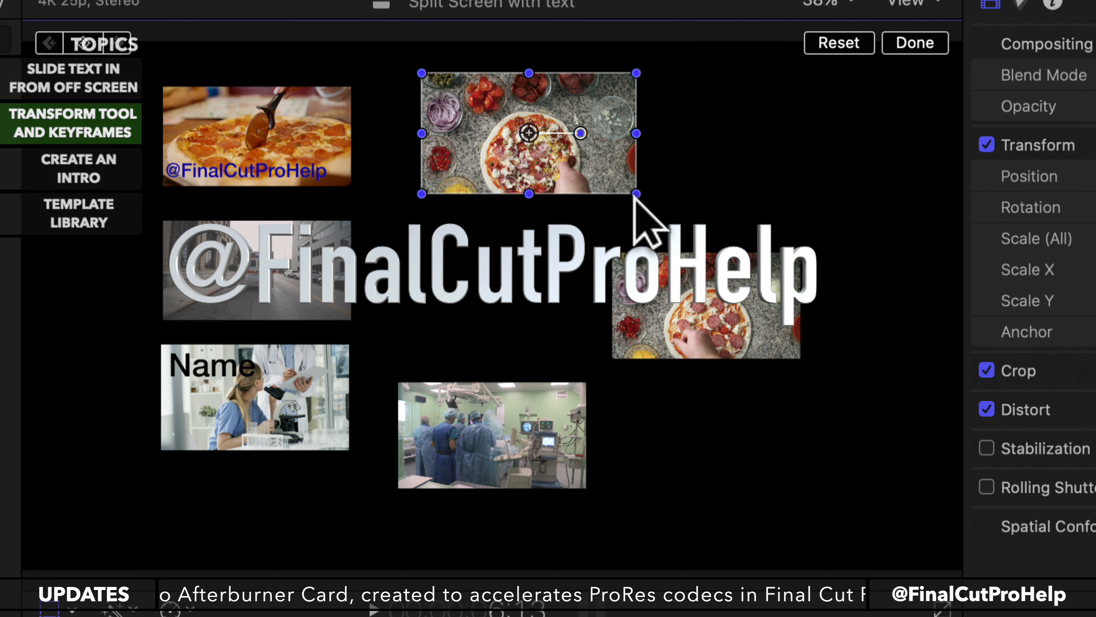
# Resize the PizzaToppings picture from its corners, including a non-proportional stretch, and undo the last stretch
pyautogui.moveTo(638, 198); pyautogui.dragTo(617, 184)
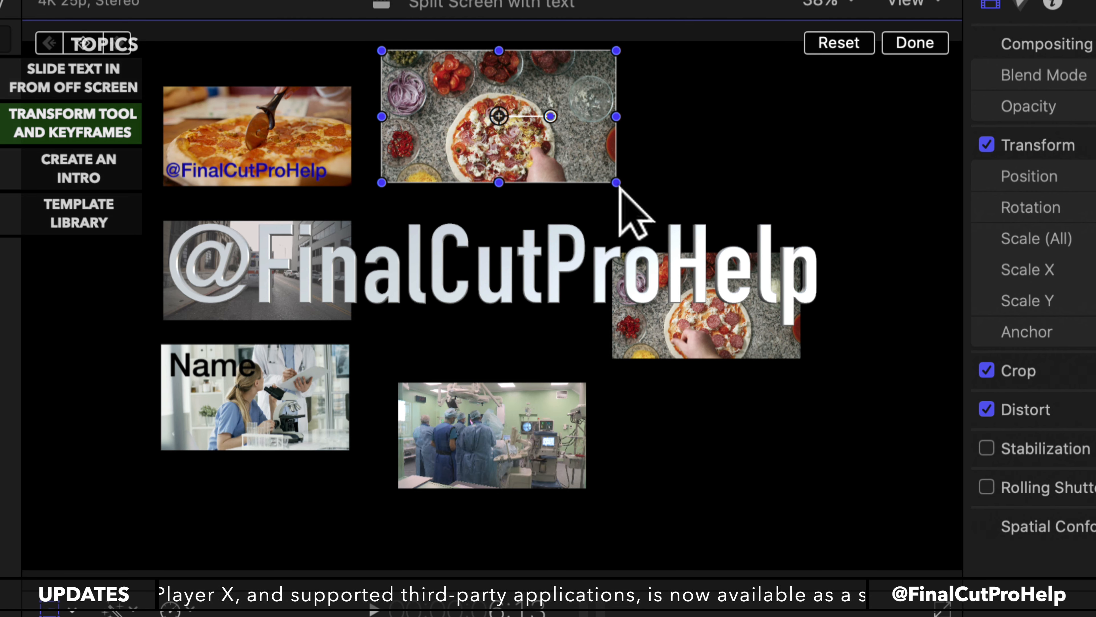
pyautogui.moveTo(381, 182); pyautogui.dragTo(413, 192)
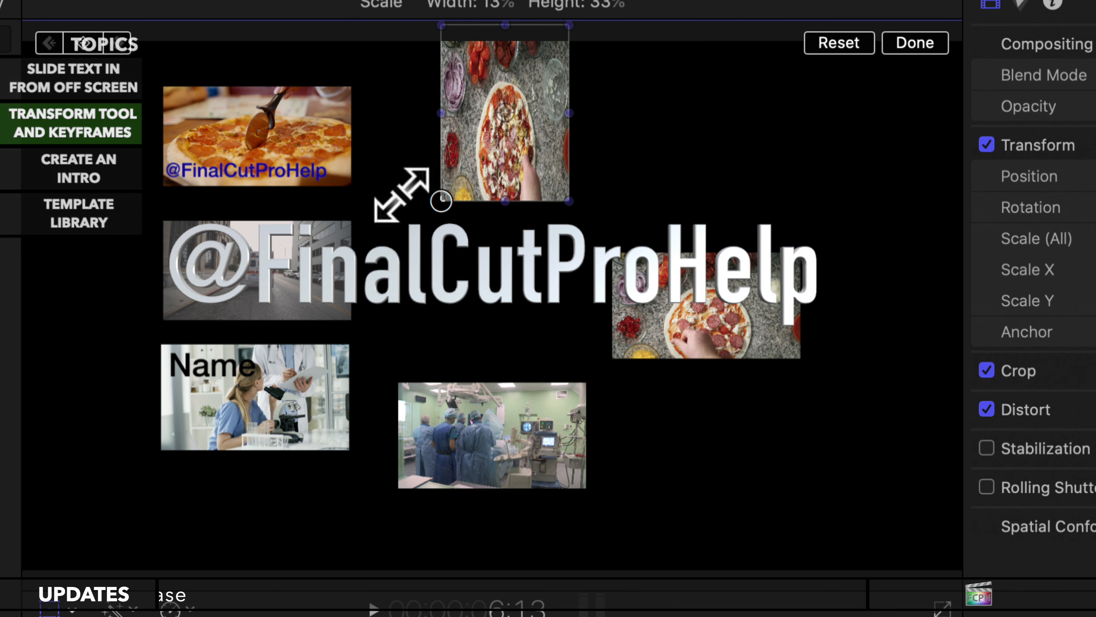
pyautogui.moveTo(412, 176); pyautogui.dragTo(391, 165)
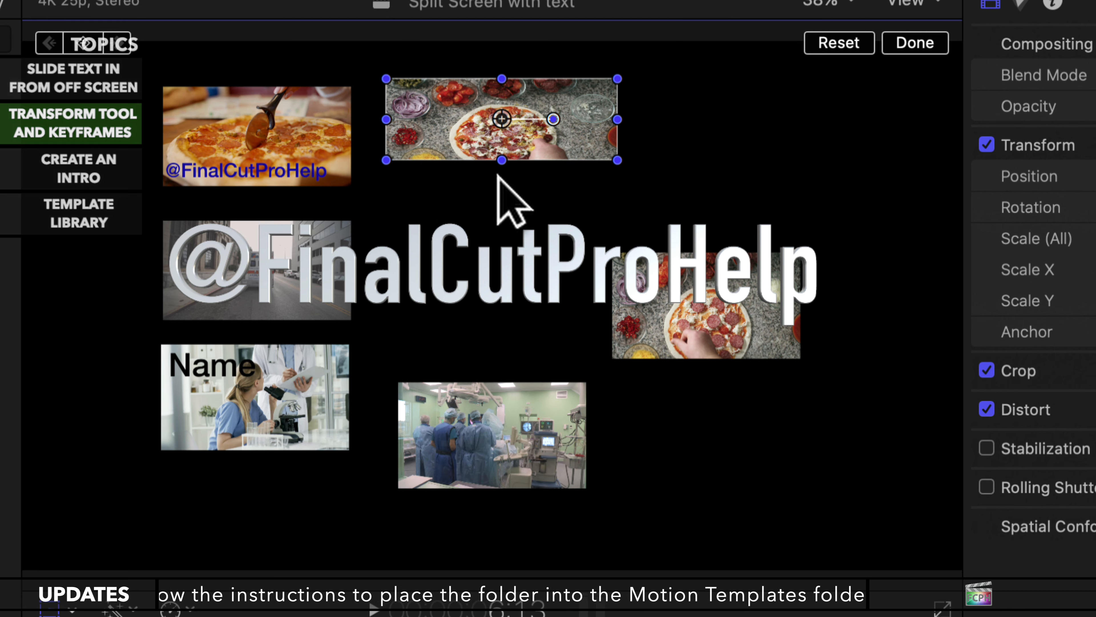
pyautogui.press('super+z')
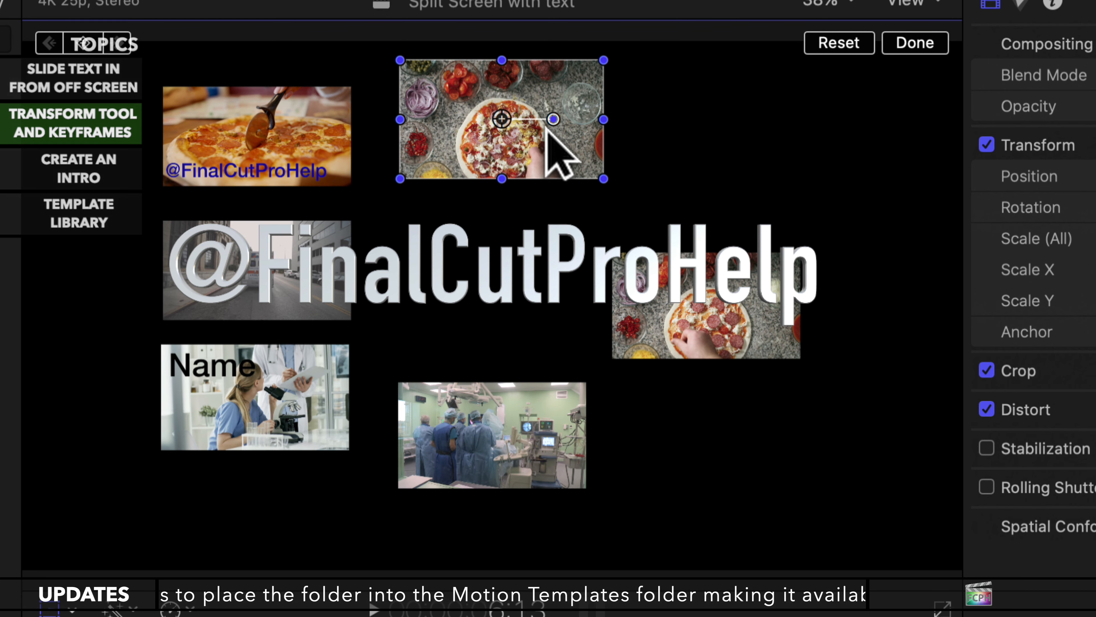
# Try rotating the PizzaToppings picture in the viewer, undo the last two changes, and reselect its clip in the timeline
pyautogui.moveTo(556, 119); pyautogui.dragTo(565, 170)
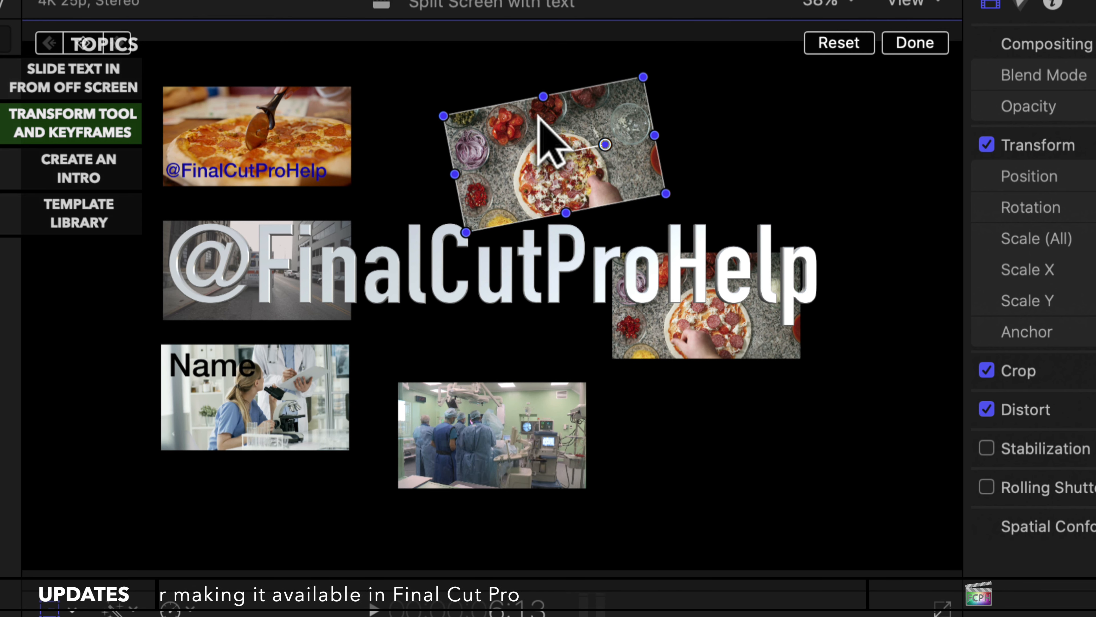
pyautogui.press('super+z')
pyautogui.press('super+z')
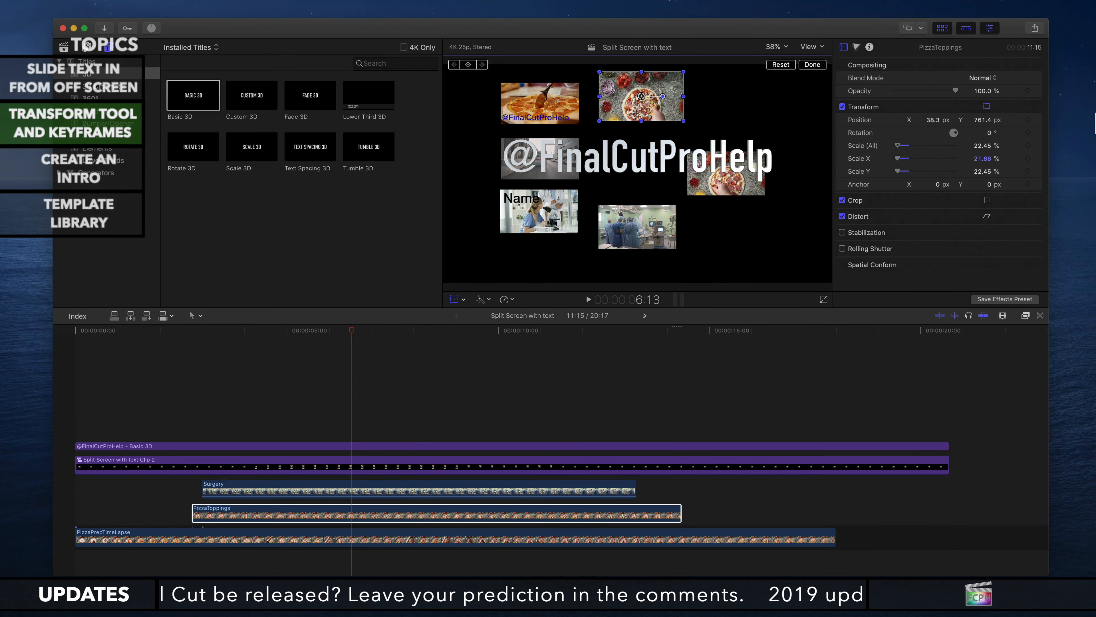
pyautogui.click(340, 518)
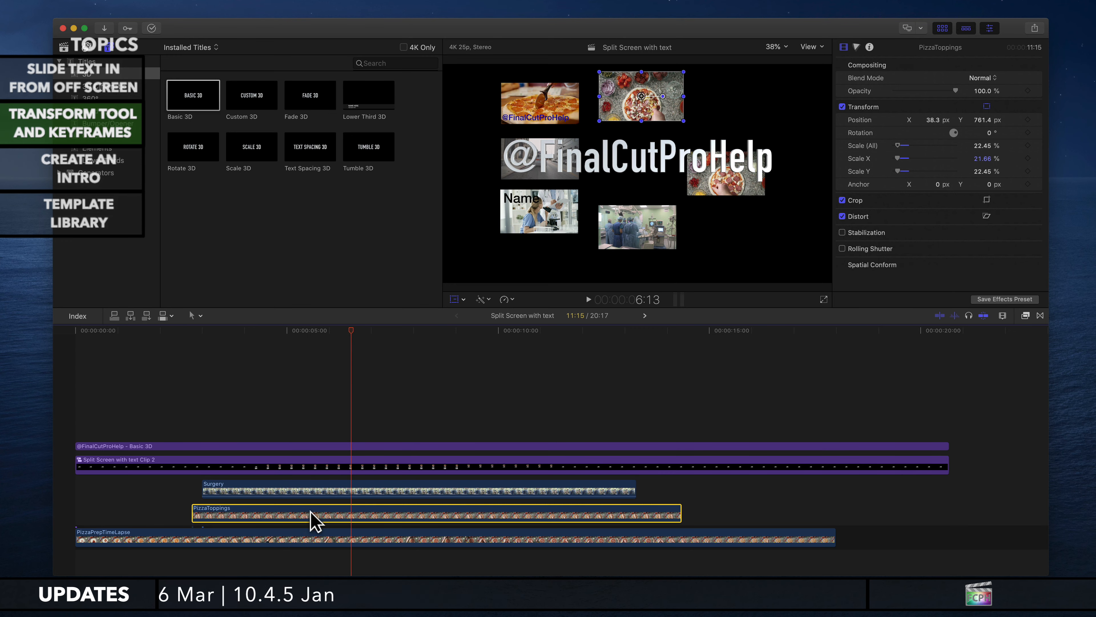
# Open the Video Animation editor on the PizzaToppings clip, choose its Transform row, and move the playhead to 8:18
pyautogui.hotkey('ctrl', 'v')
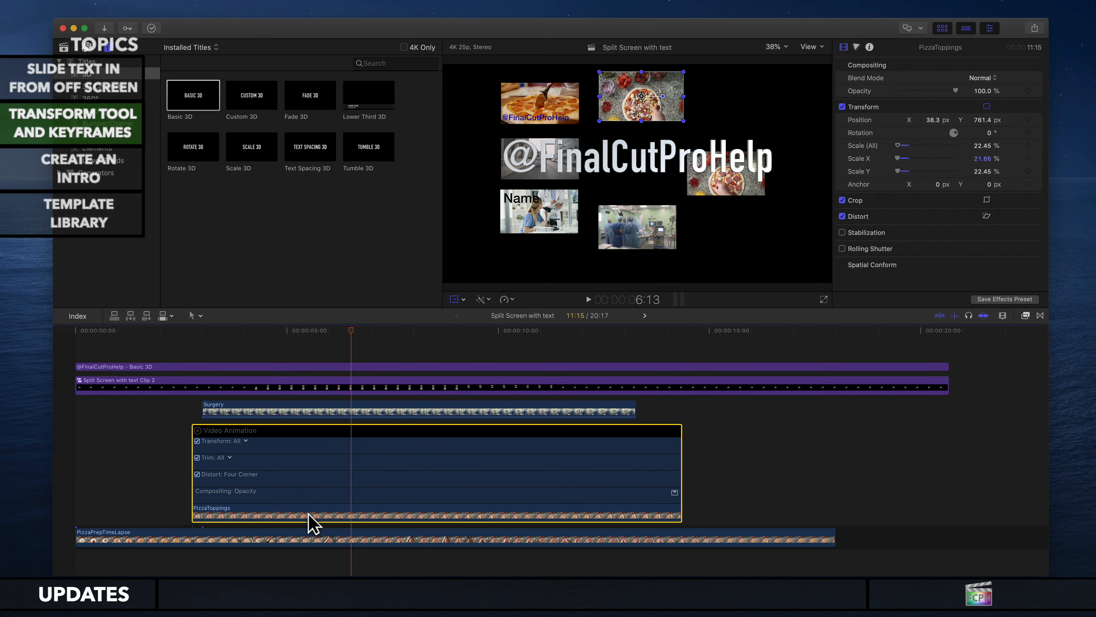
pyautogui.click(283, 448)
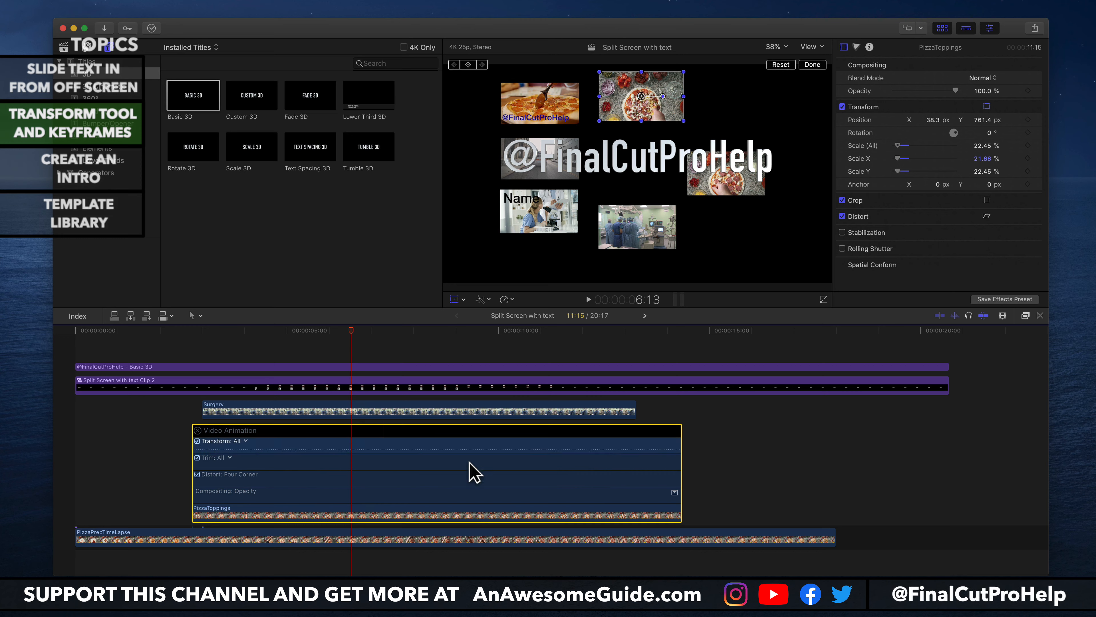
pyautogui.click(733, 481)
pyautogui.moveTo(336, 332); pyautogui.dragTo(446, 342)
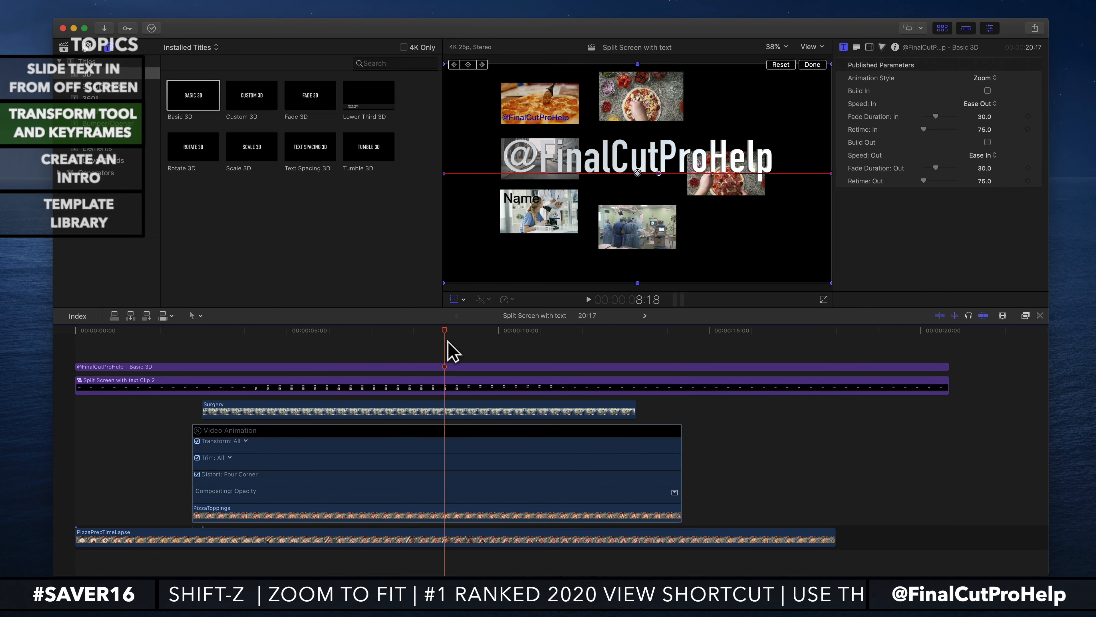
# Move the PizzaToppings picture to the frame's lower right, rotate it to about 192.6°, and add a Transform keyframe at 8:18
pyautogui.click(346, 518)
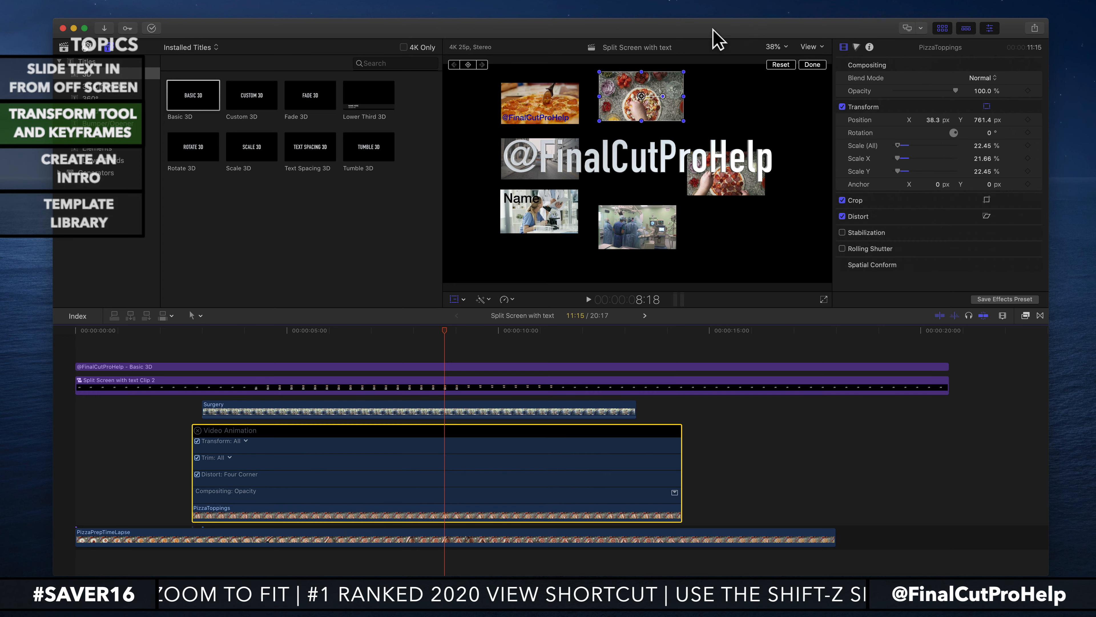
pyautogui.moveTo(663, 96); pyautogui.dragTo(714, 250)
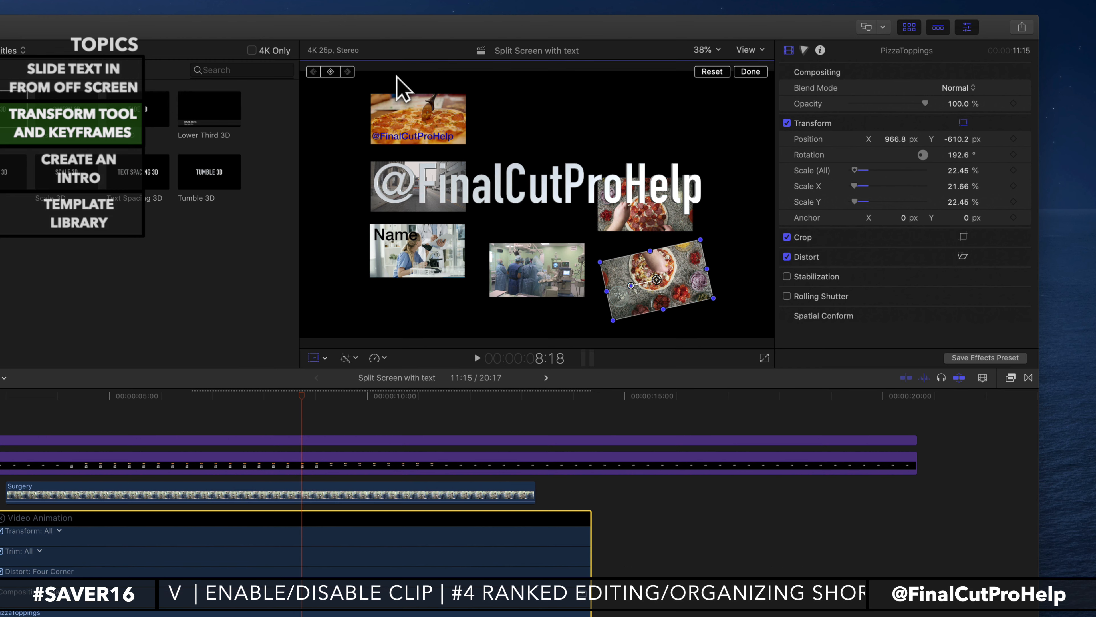
pyautogui.click(331, 72)
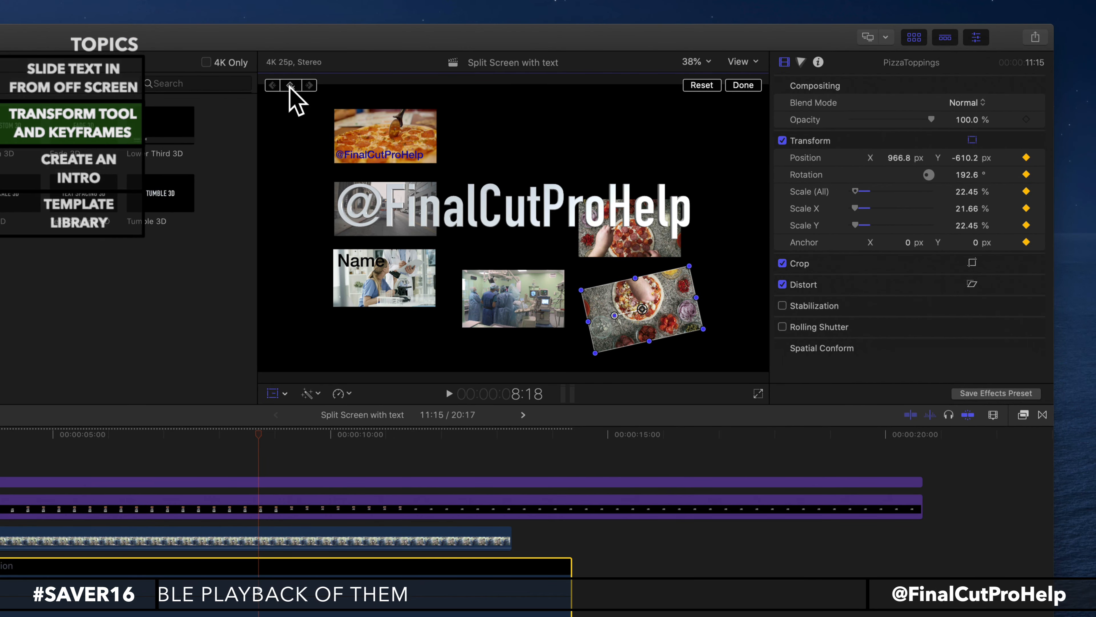
pyautogui.click(323, 85)
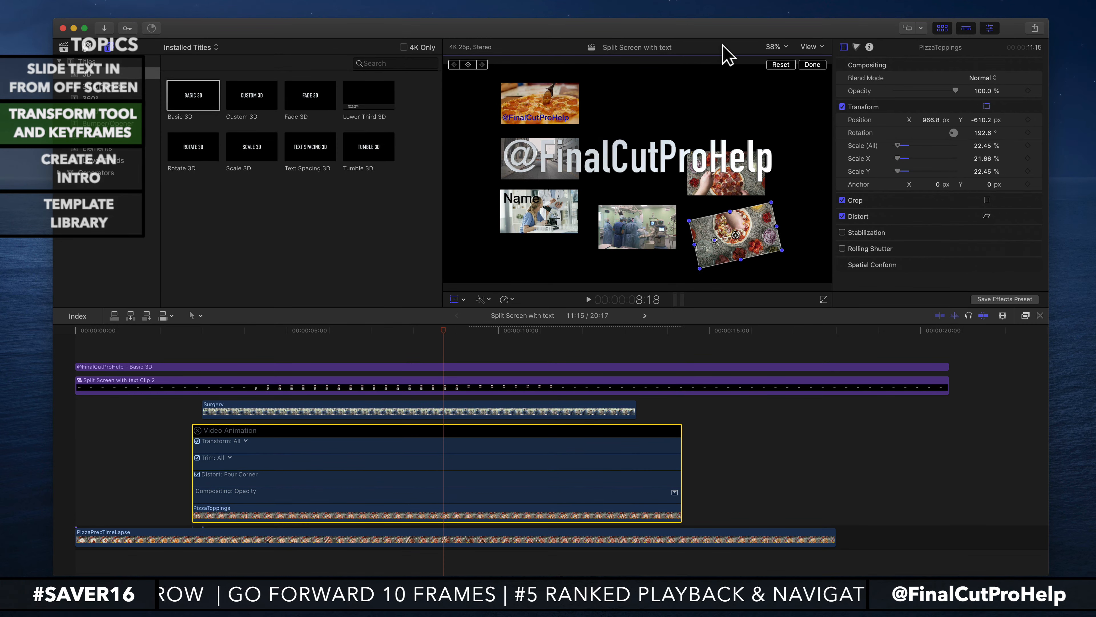
pyautogui.click(468, 66)
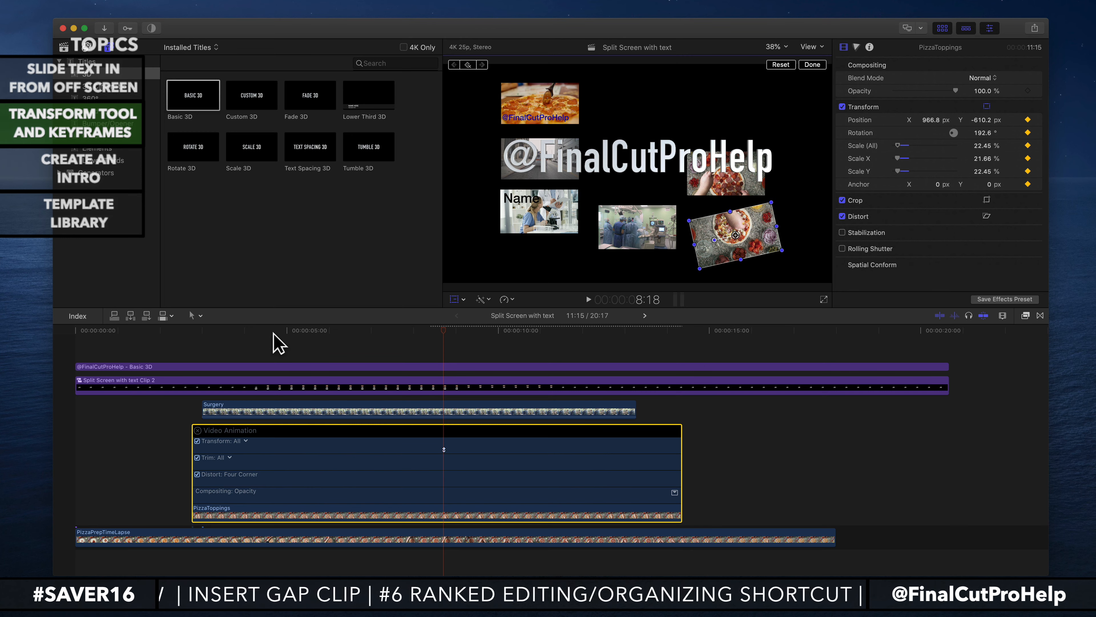
# At 5:05, move the PizzaToppings picture to the frame's lower left, about X -1072 px, Y -638 px, to create a position keyframe
pyautogui.click(370, 337)
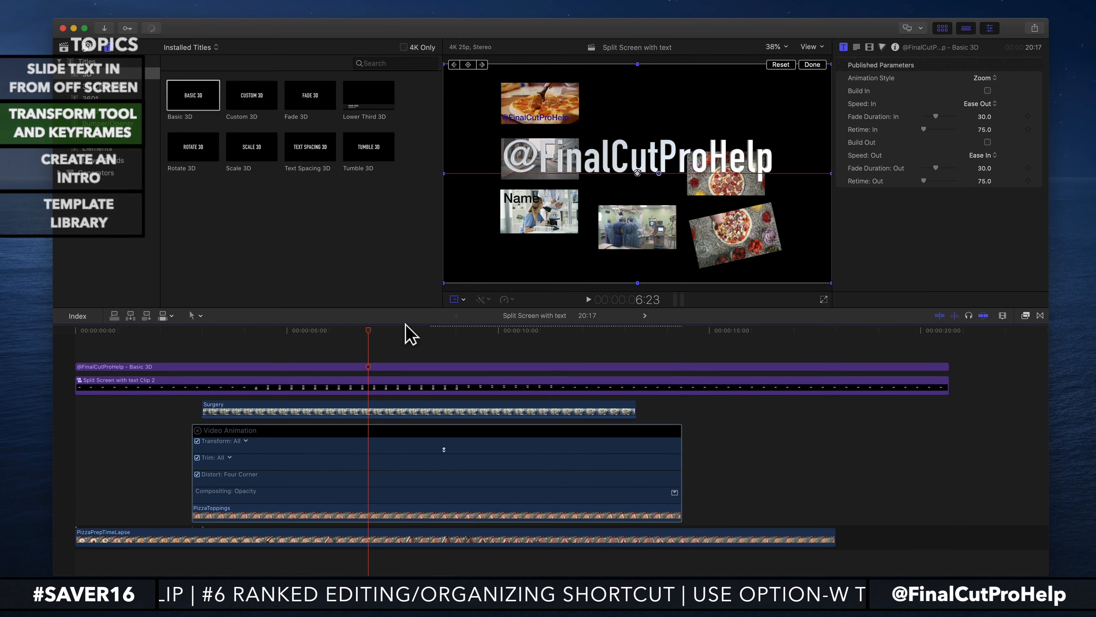
pyautogui.click(307, 331)
pyautogui.click(295, 332)
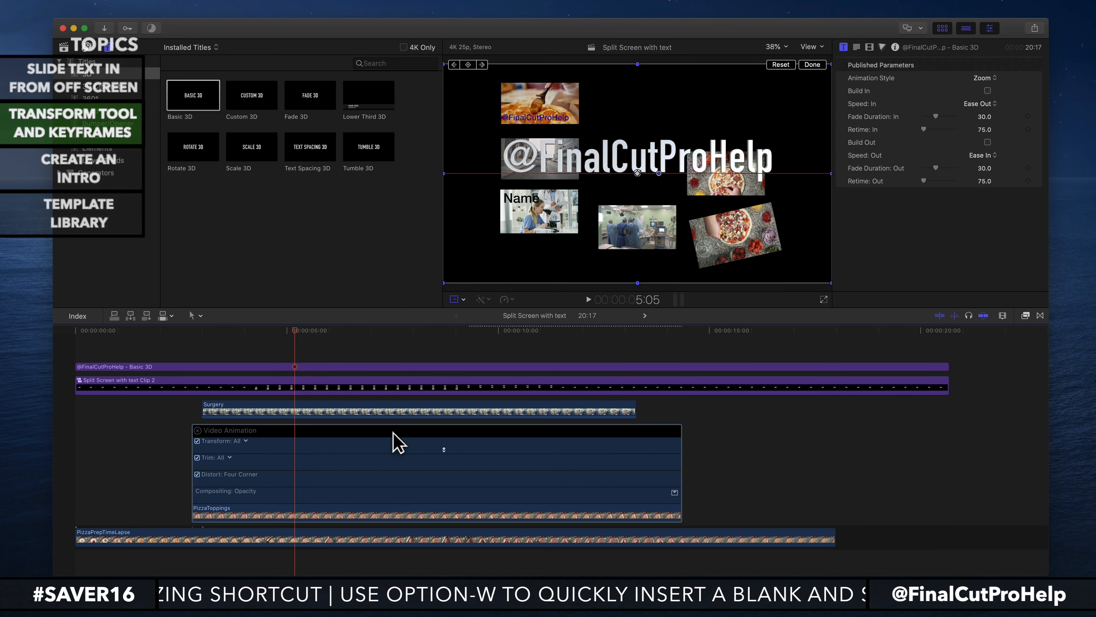
pyautogui.click(380, 505)
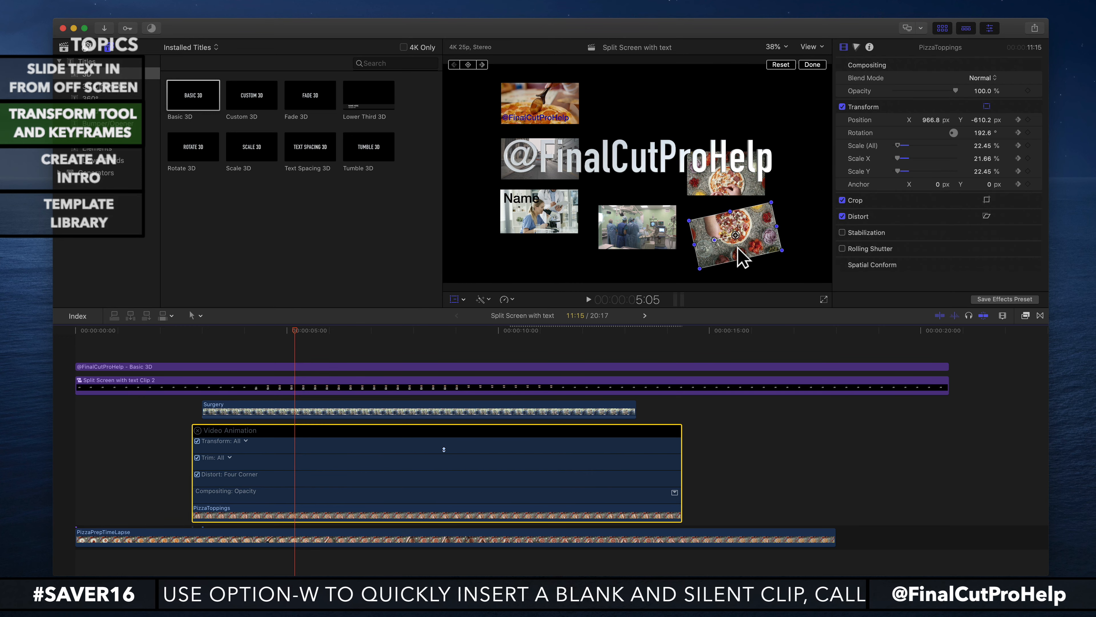
pyautogui.moveTo(735, 255); pyautogui.dragTo(537, 261)
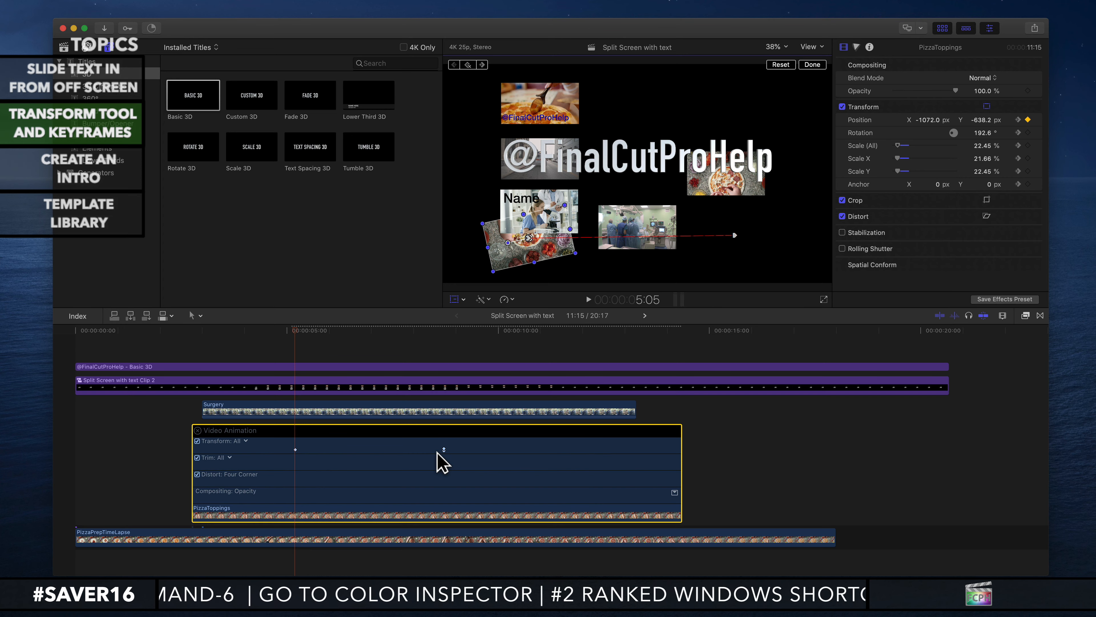
# Extend the PizzaToppings motion path with position keyframes at the frame's upper right at 11:14 and upper left near the clip's end
pyautogui.moveTo(301, 334); pyautogui.dragTo(563, 363)
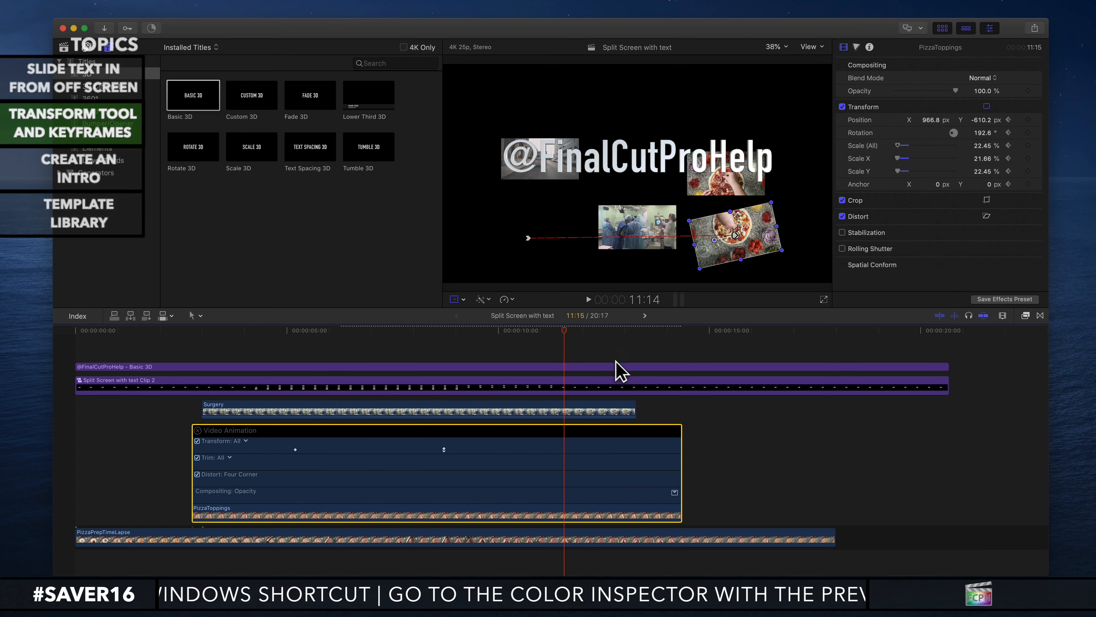
pyautogui.moveTo(726, 269); pyautogui.dragTo(762, 134)
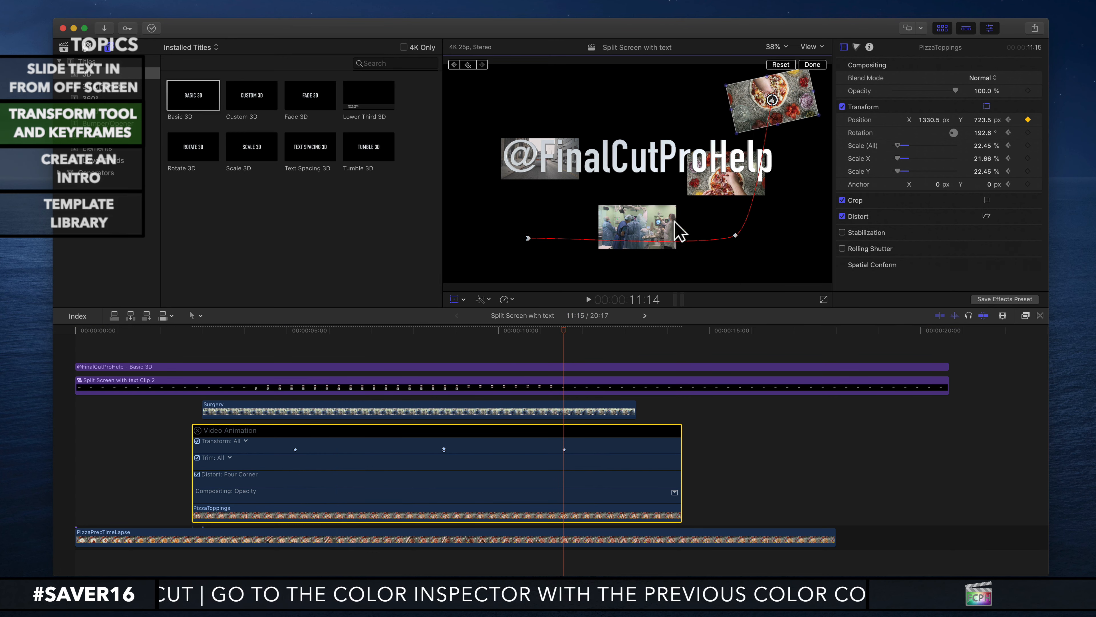
pyautogui.click(636, 341)
pyautogui.moveTo(759, 101); pyautogui.dragTo(537, 107)
# Return the playhead to 3:13 and solo the PizzaToppings clip
pyautogui.moveTo(620, 330); pyautogui.dragTo(223, 338)
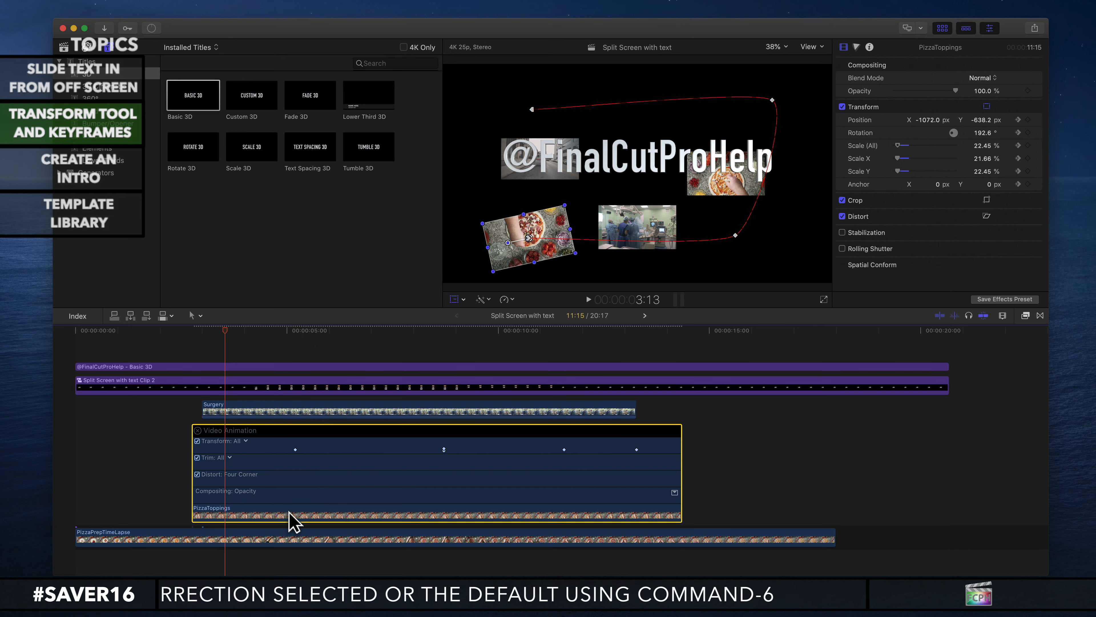
pyautogui.rightClick(293, 522)
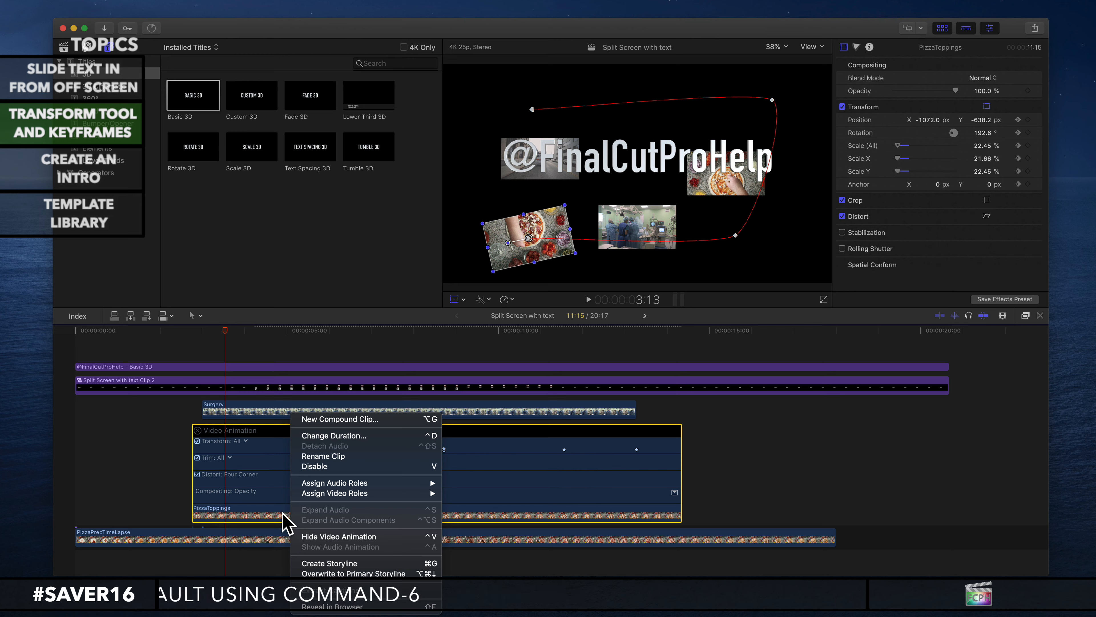
pyautogui.click(283, 514)
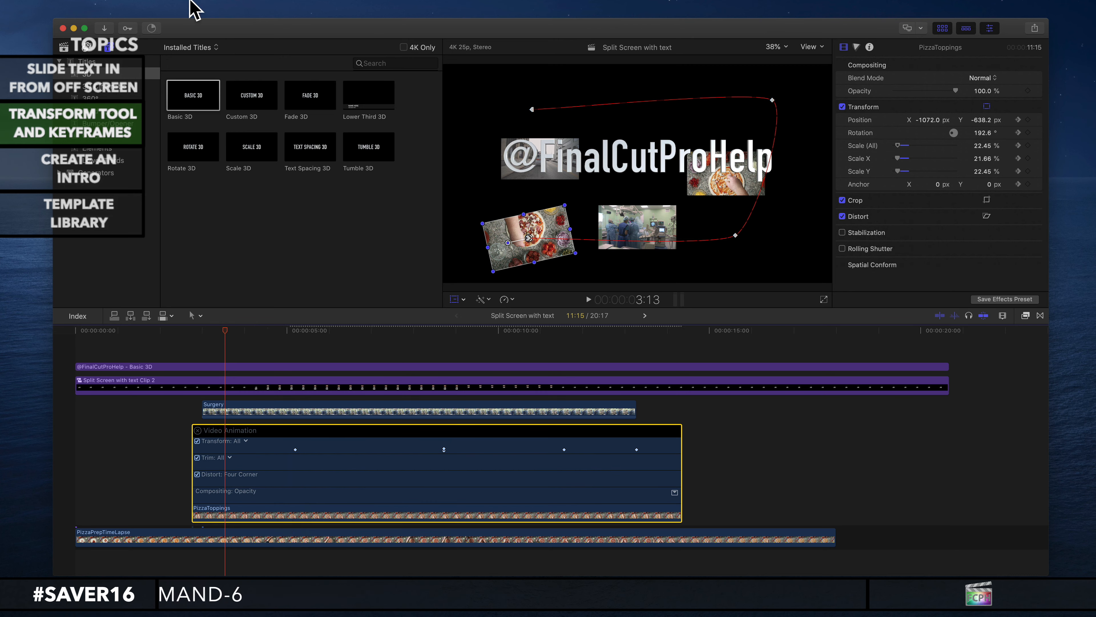
pyautogui.click(216, 5)
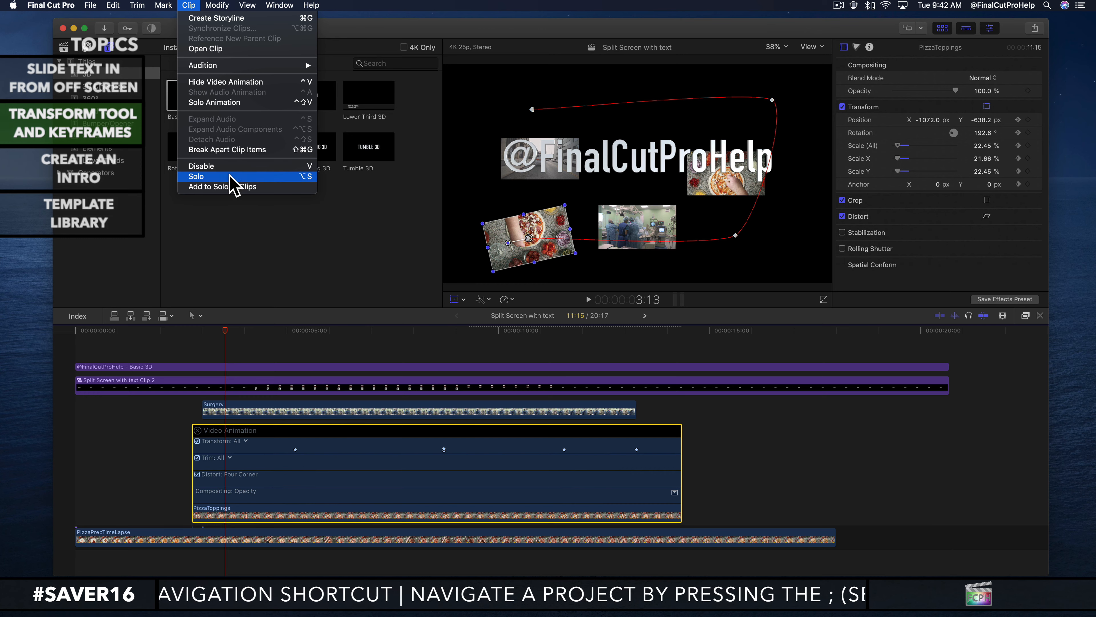
pyautogui.click(211, 176)
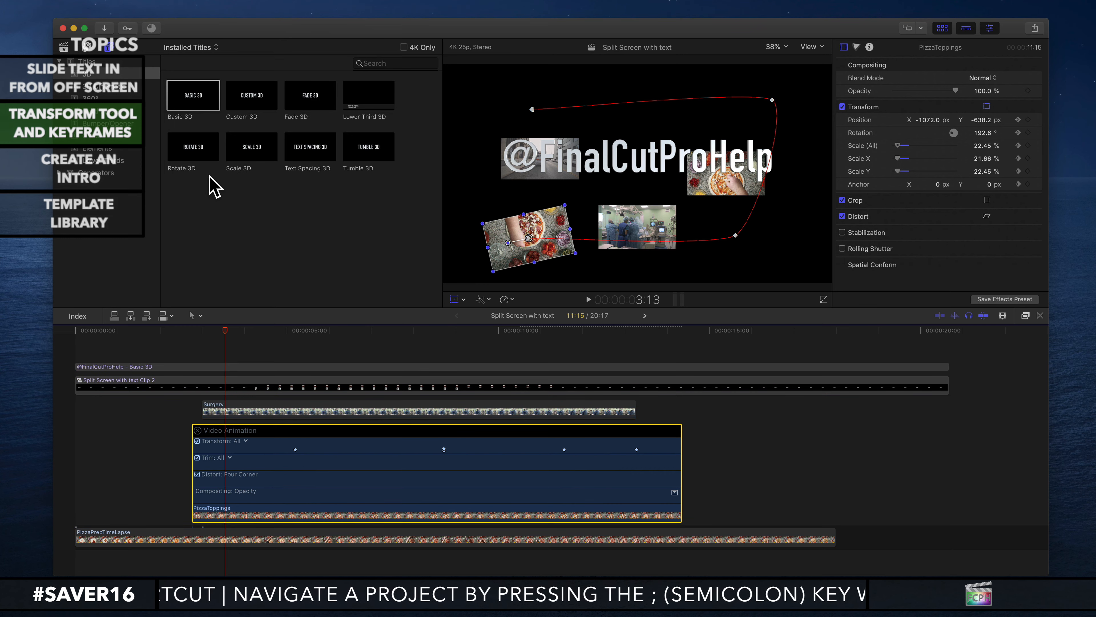
# Scrub through the timeline up to 8:08 to check the picture's motion and which clips remain visible in the viewer
pyautogui.click(164, 444)
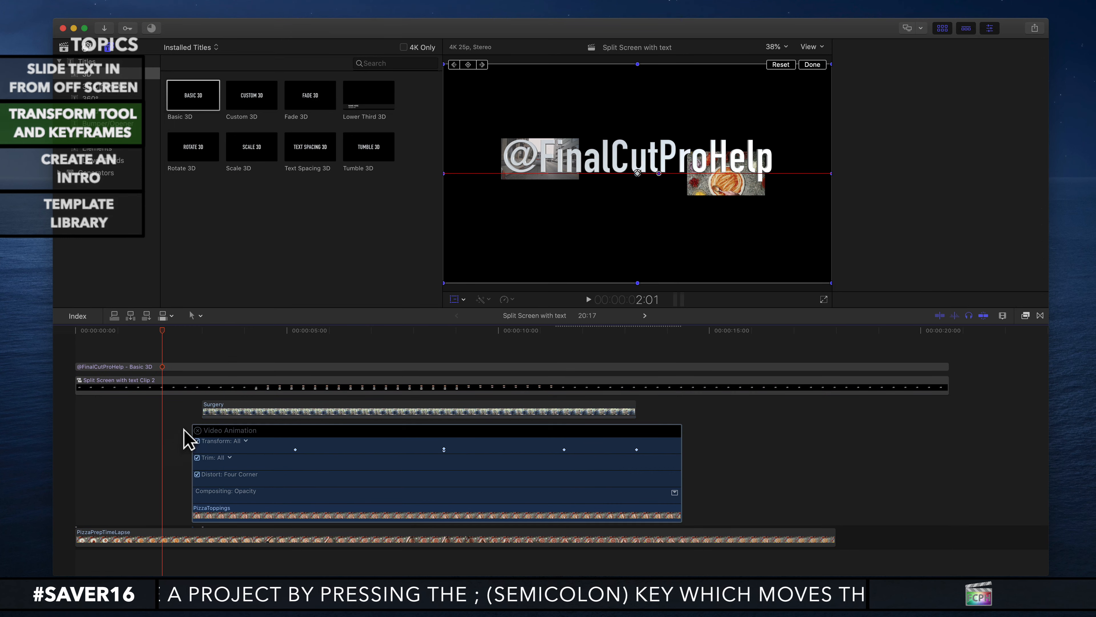
pyautogui.moveTo(244, 321); pyautogui.dragTo(305, 335)
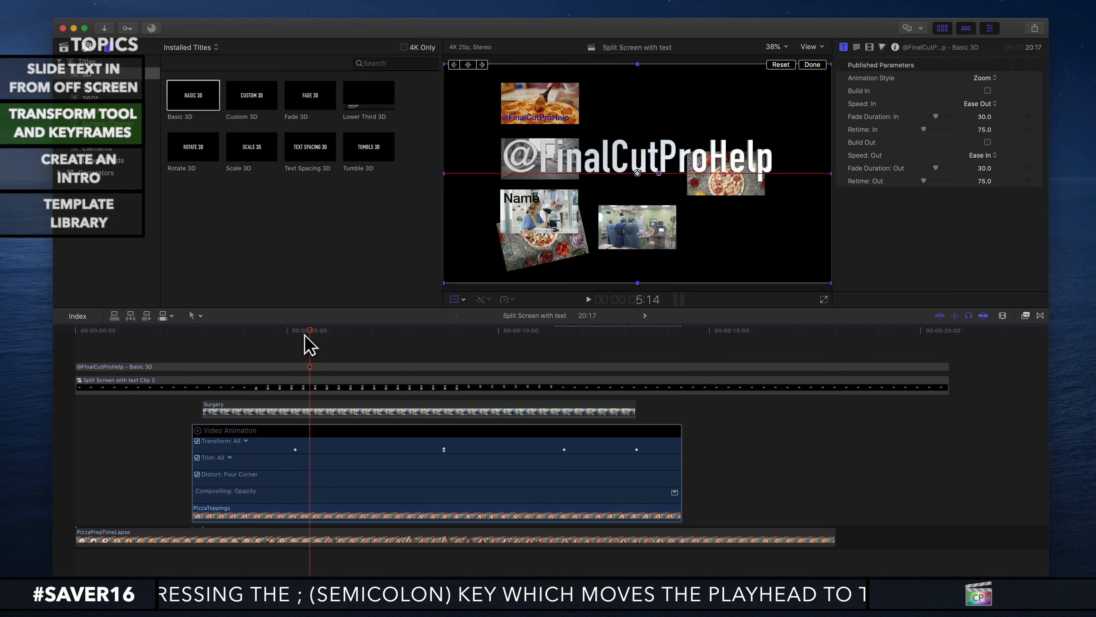
pyautogui.click(269, 514)
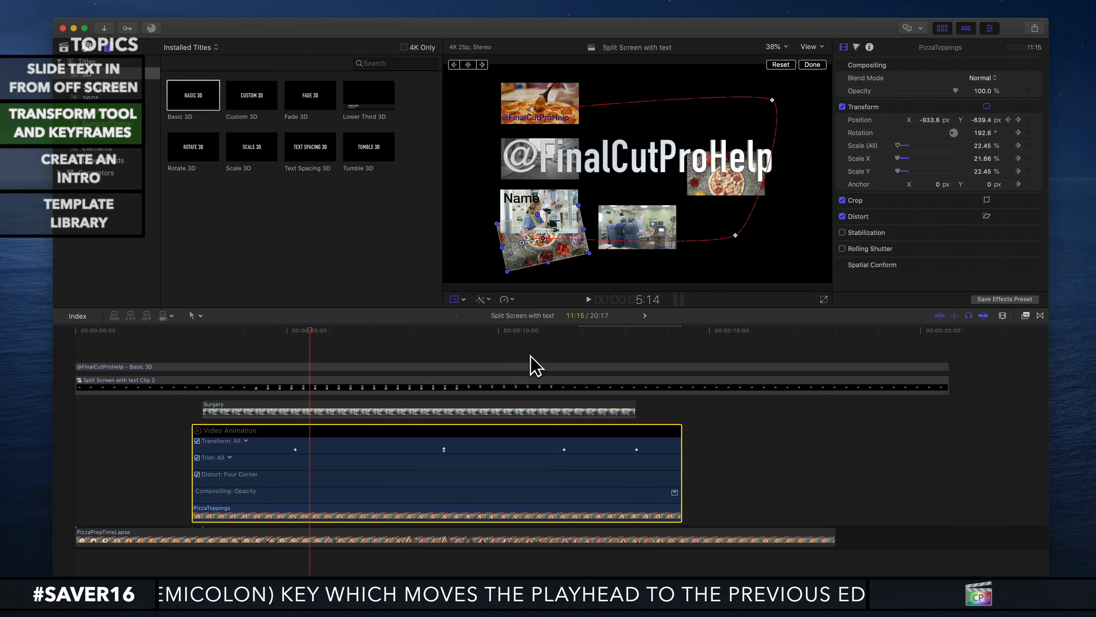
pyautogui.moveTo(319, 338); pyautogui.dragTo(428, 336)
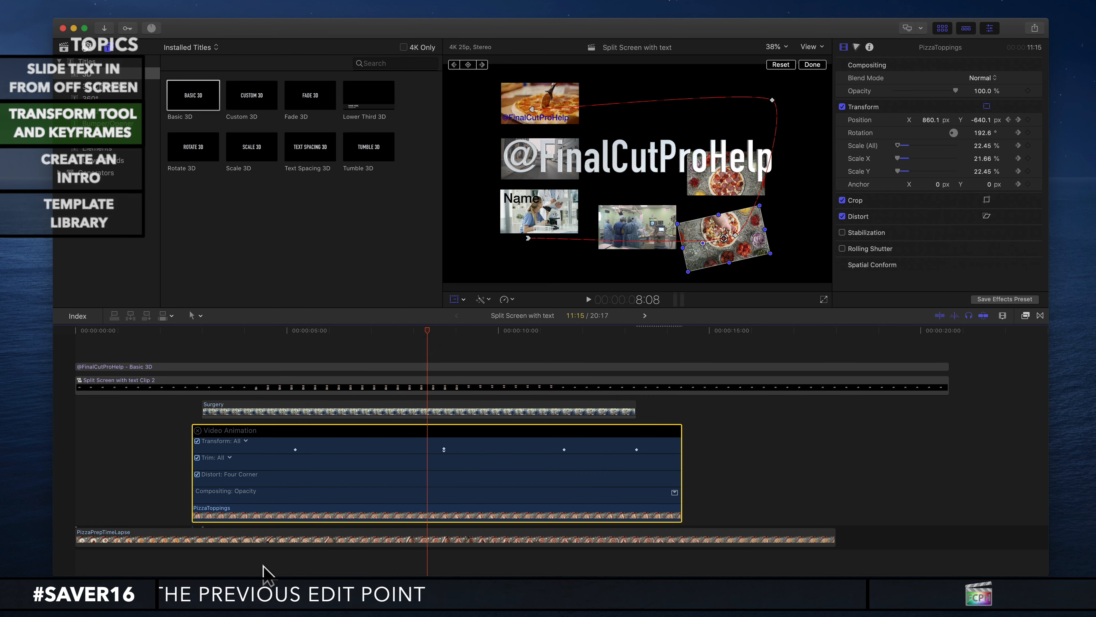
# Disable the PizzaPrepTimeLapse, Surgery, split-screen compound and title clips, and check the remaining animation up to 9:19
pyautogui.click(265, 539)
pyautogui.press('v')
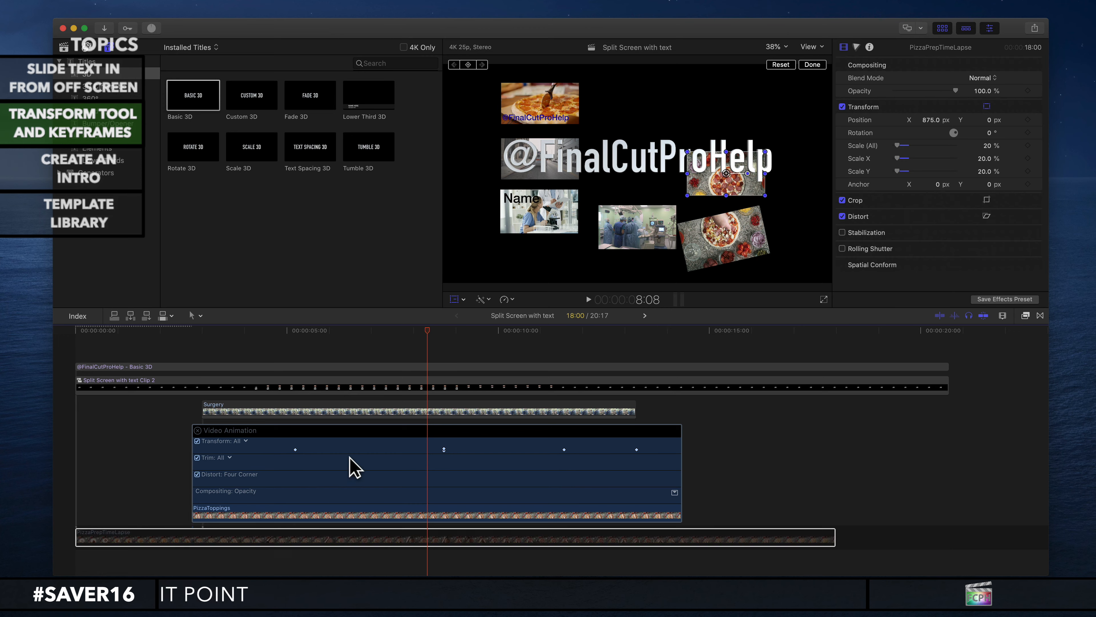
pyautogui.moveTo(340, 346); pyautogui.dragTo(358, 430)
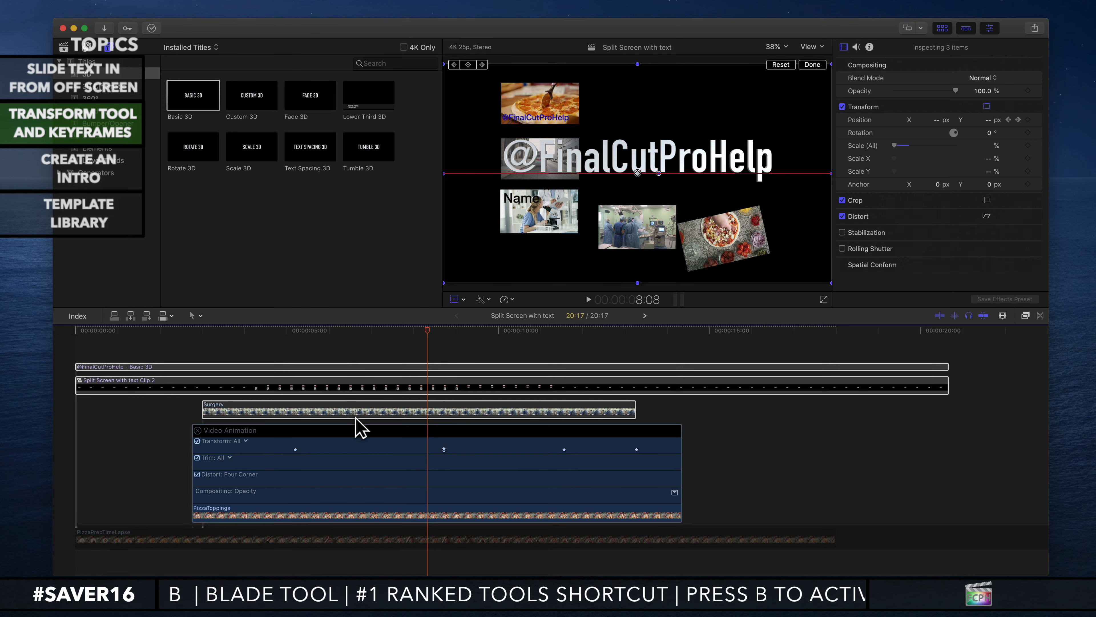
pyautogui.click(344, 345)
pyautogui.moveTo(358, 331); pyautogui.dragTo(503, 352)
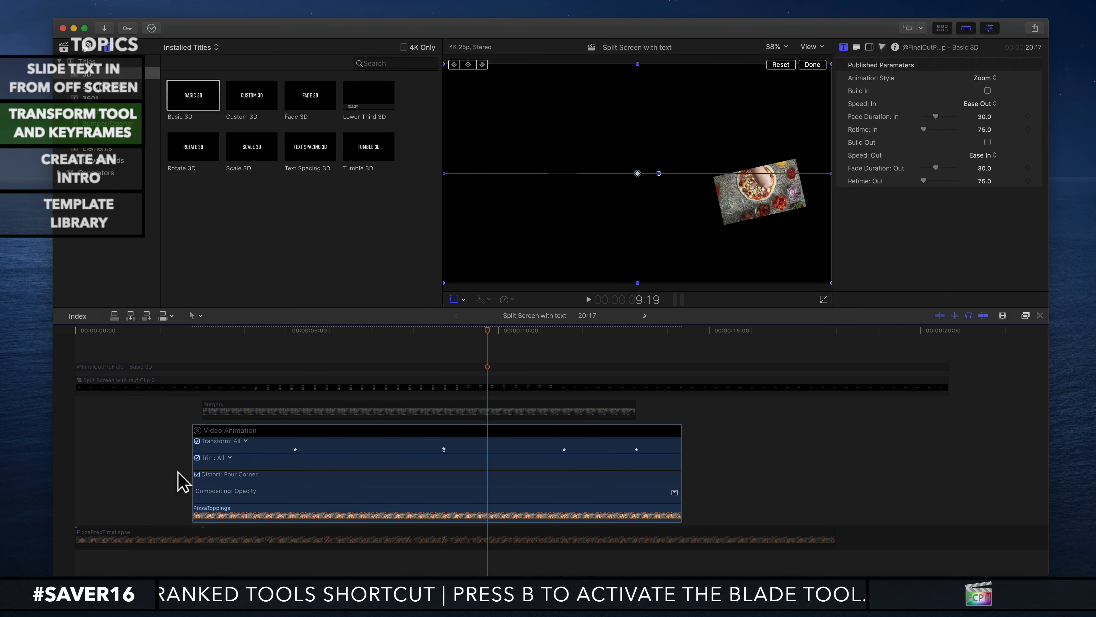
# Select the PizzaToppings motion path's lower-right point, try Linear interpolation on it, and set it back to Smooth
pyautogui.click(273, 517)
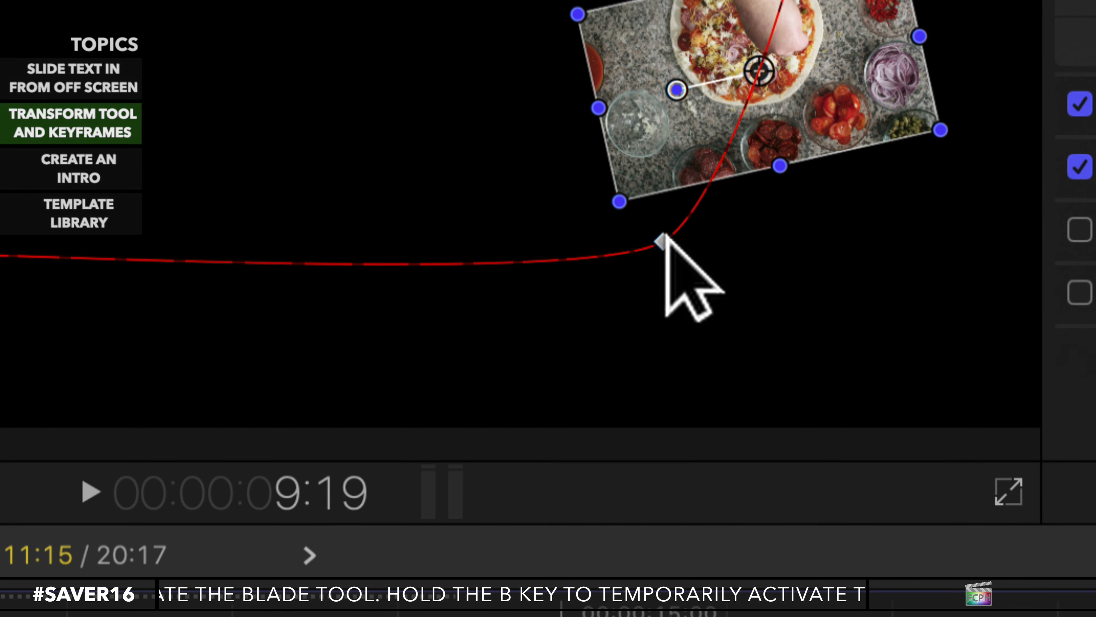
pyautogui.click(735, 236)
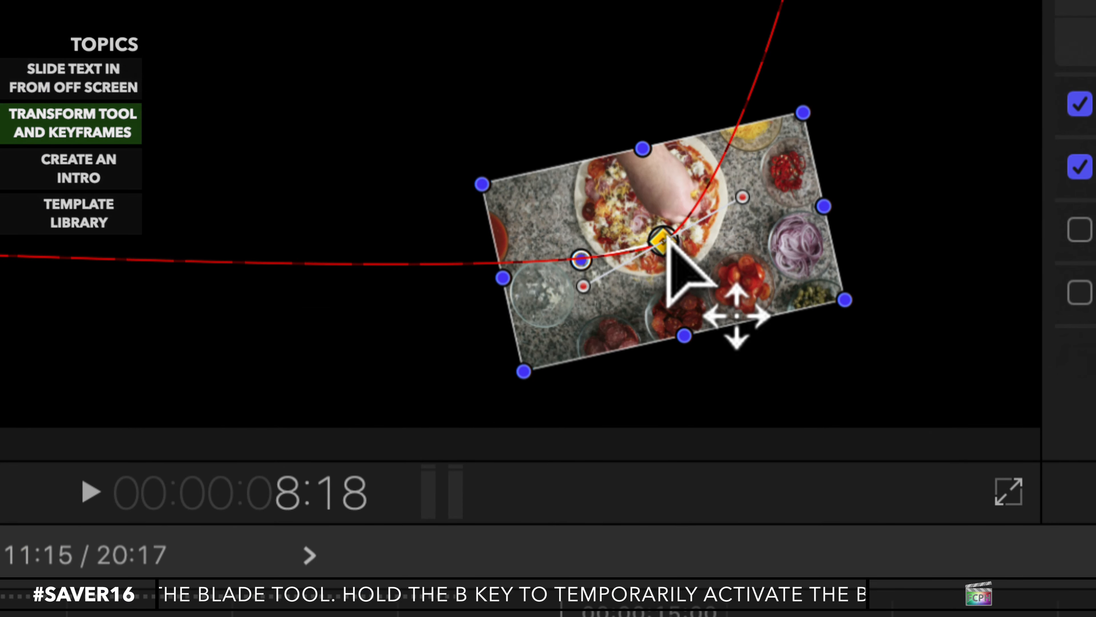
pyautogui.rightClick(667, 244)
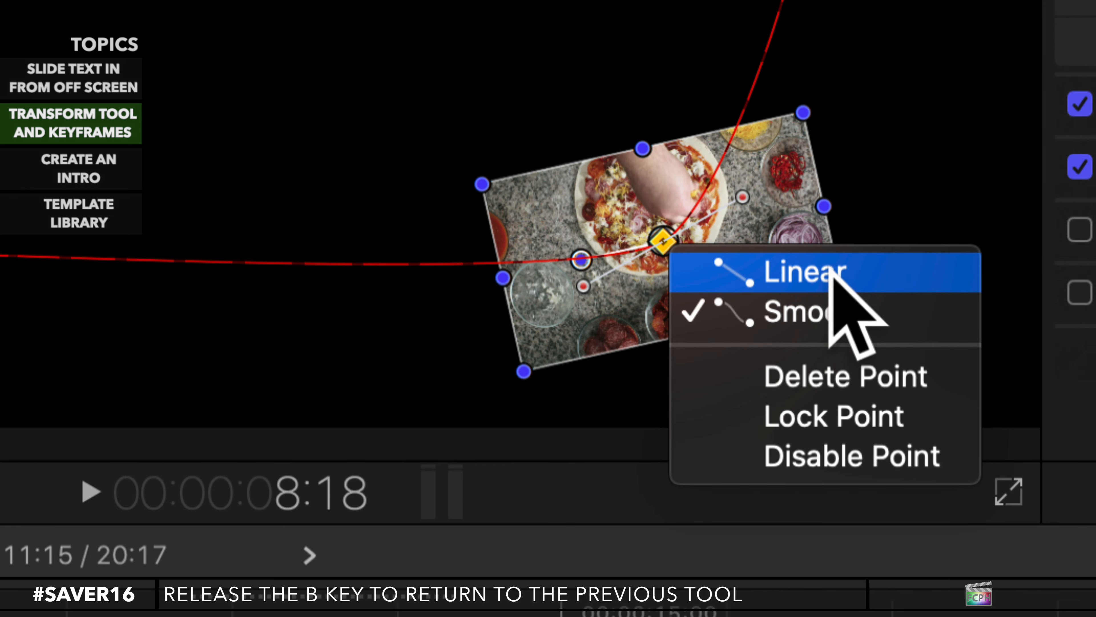
pyautogui.click(801, 270)
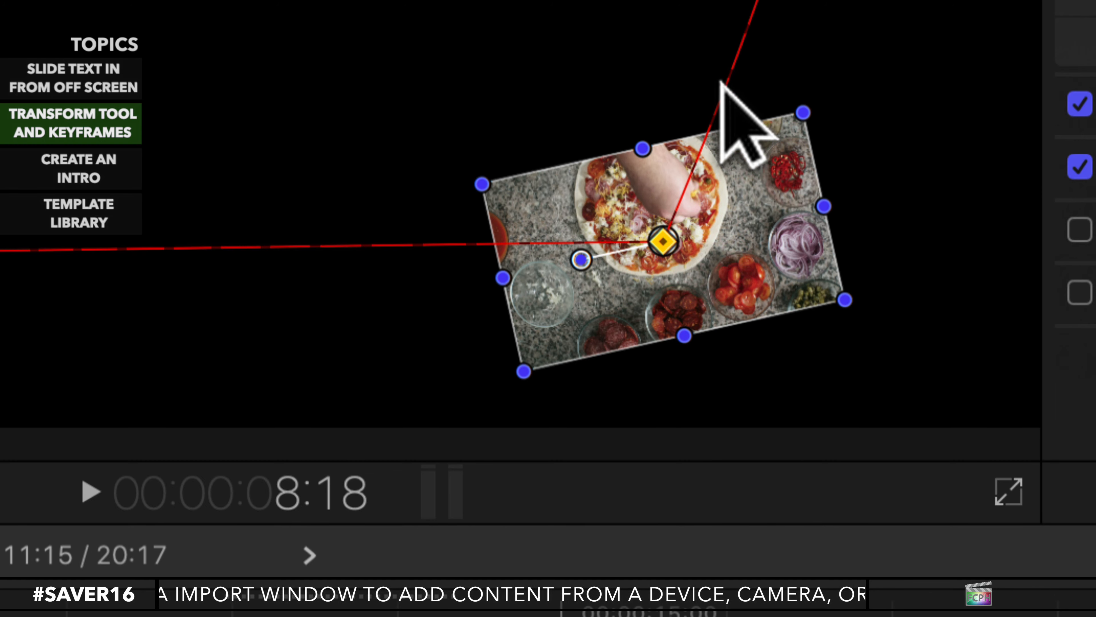
pyautogui.rightClick(664, 241)
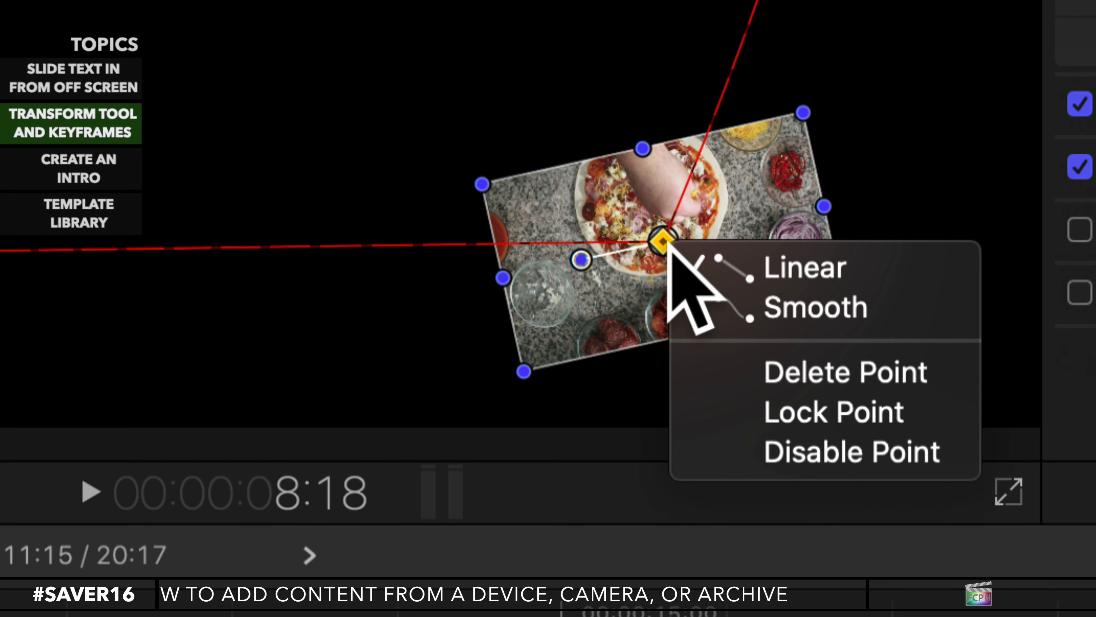
pyautogui.click(744, 307)
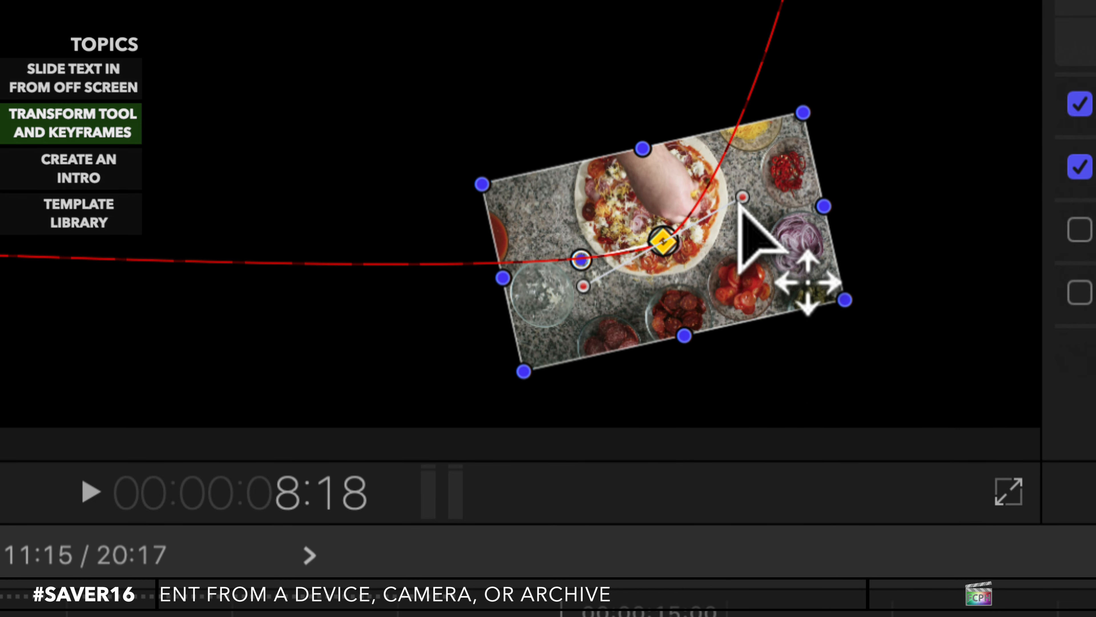
# Lengthen and angle both curve handles of the path's lower-right point to widen the bend, and deselect the PizzaToppings clip
pyautogui.moveTo(742, 197); pyautogui.dragTo(880, 65)
pyautogui.moveTo(592, 298); pyautogui.dragTo(408, 356)
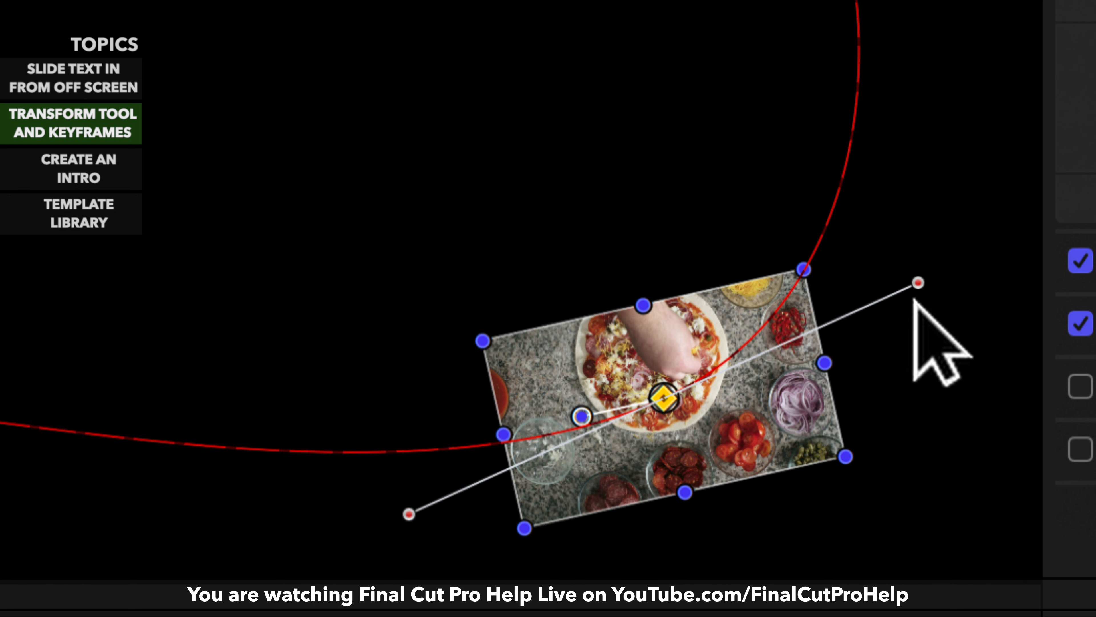
pyautogui.moveTo(918, 283); pyautogui.dragTo(913, 142)
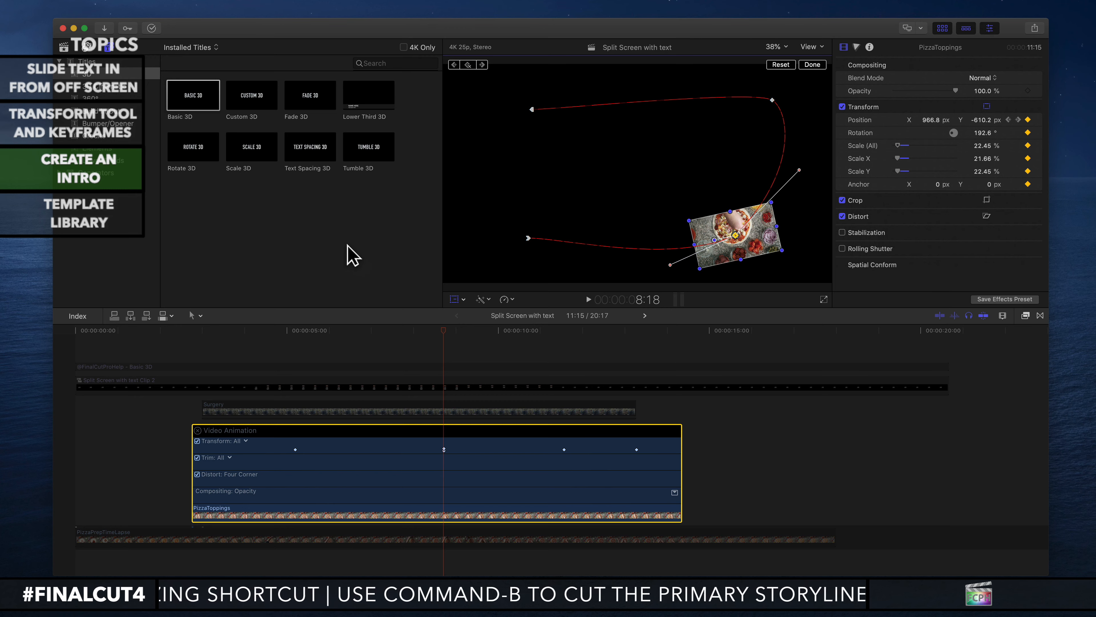
pyautogui.click(444, 347)
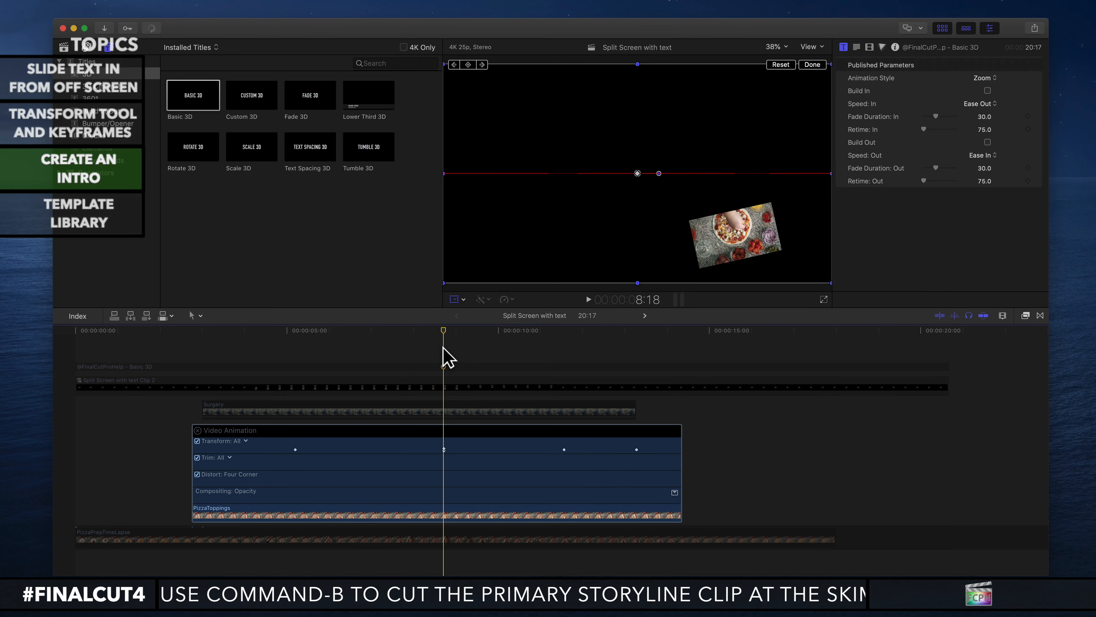
# Finish the Transform edit and create a new project named Intro in the Stock Media event
pyautogui.click(811, 64)
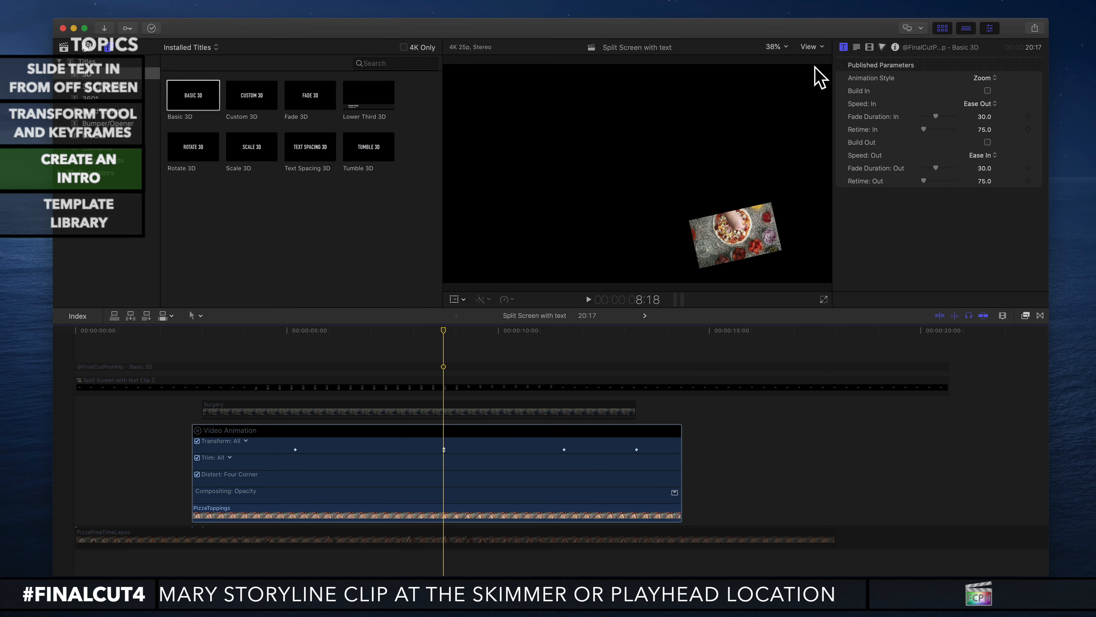
pyautogui.press('super+n')
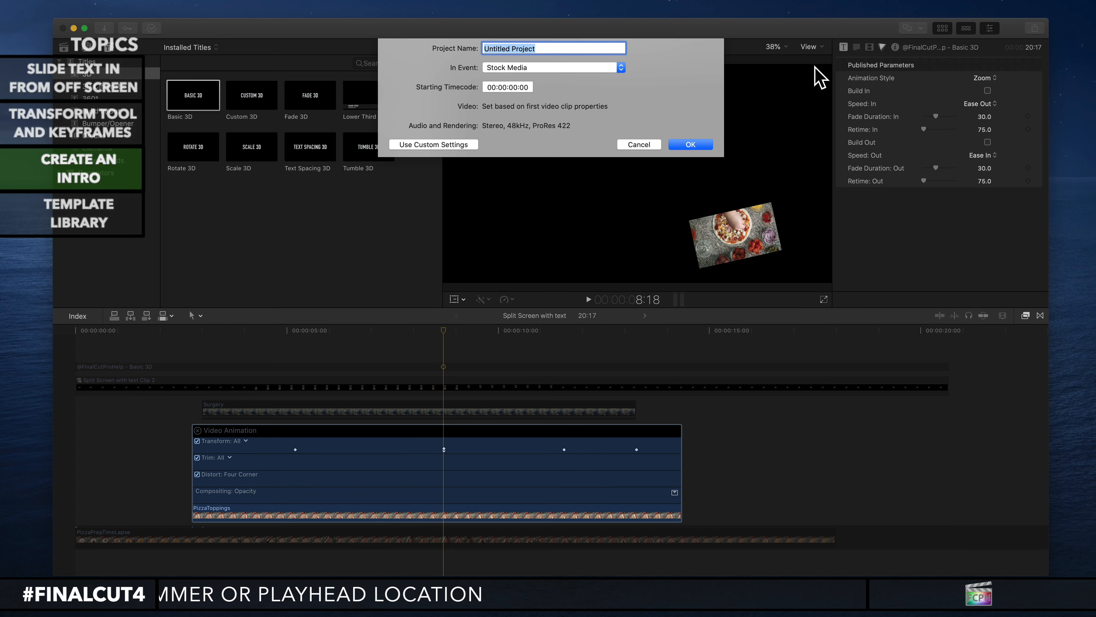
pyautogui.press('BackSpace')
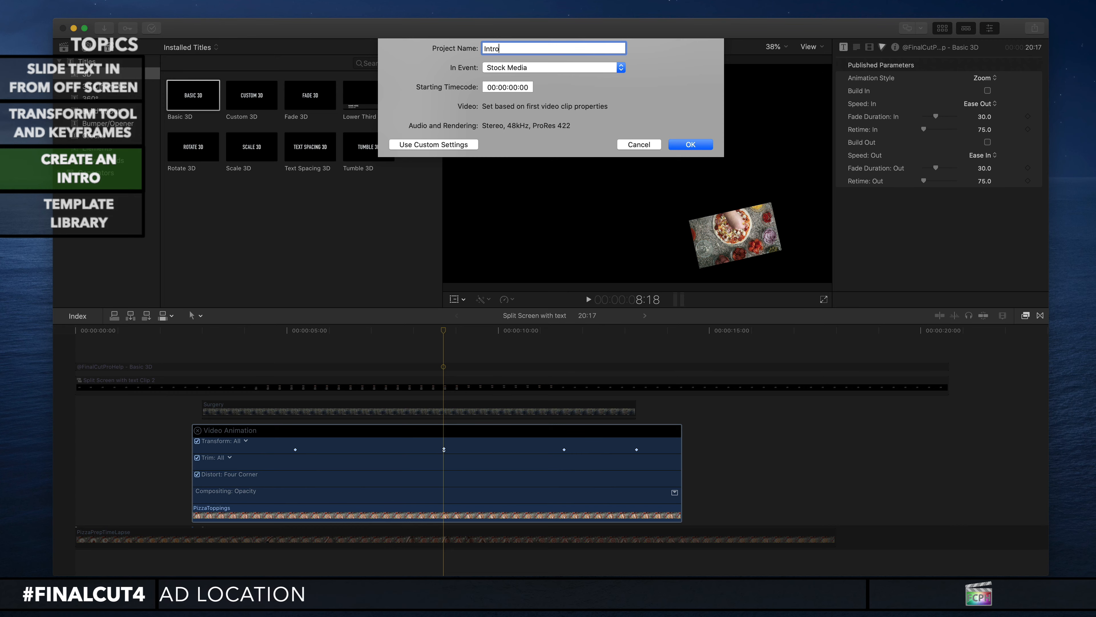
pyautogui.press('Return')
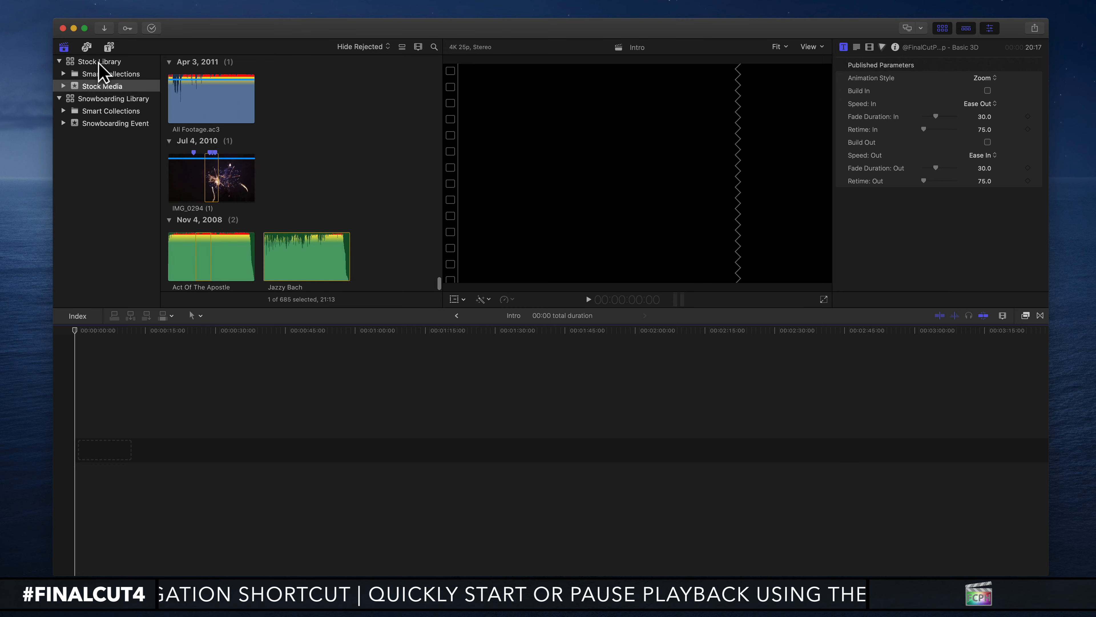
# Close the Snowboarding Library and the Stock Library
pyautogui.click(97, 62)
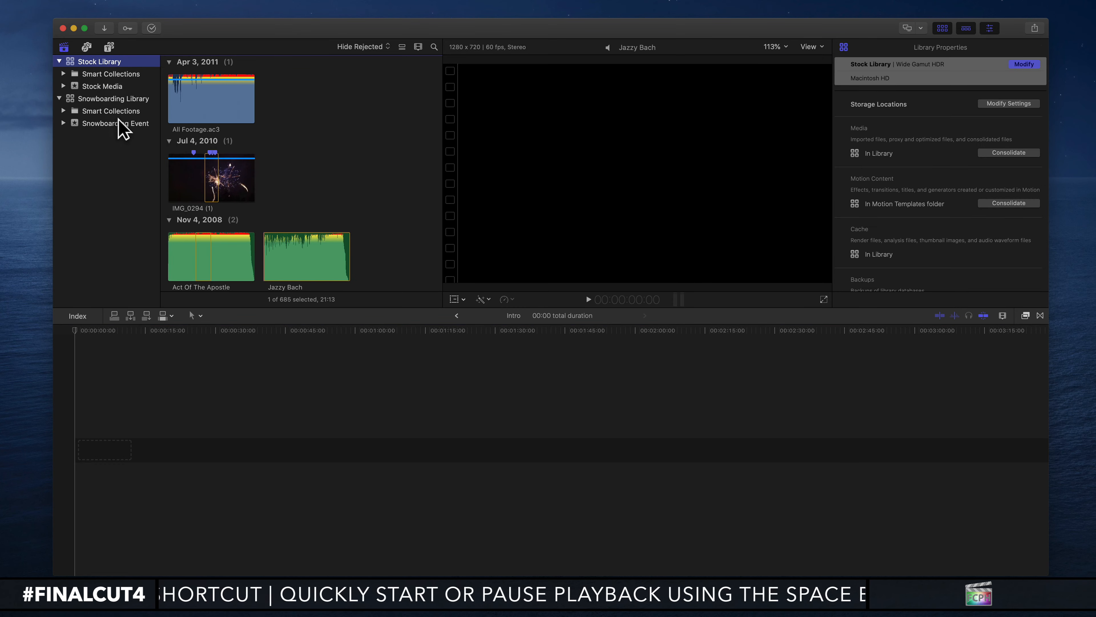
pyautogui.click(119, 99)
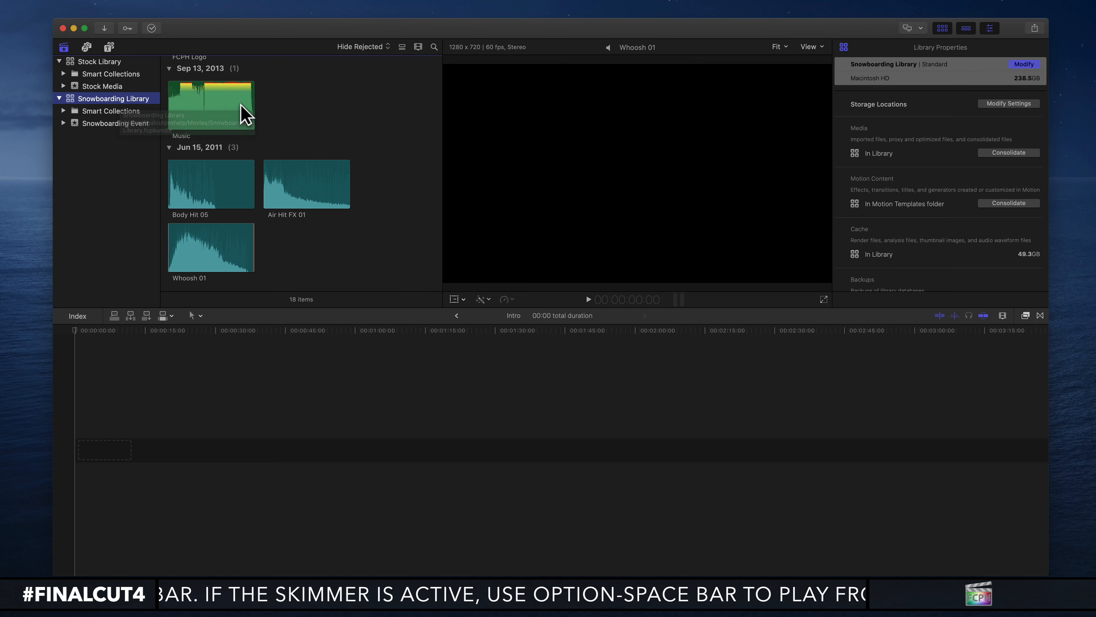
pyautogui.click(244, 131)
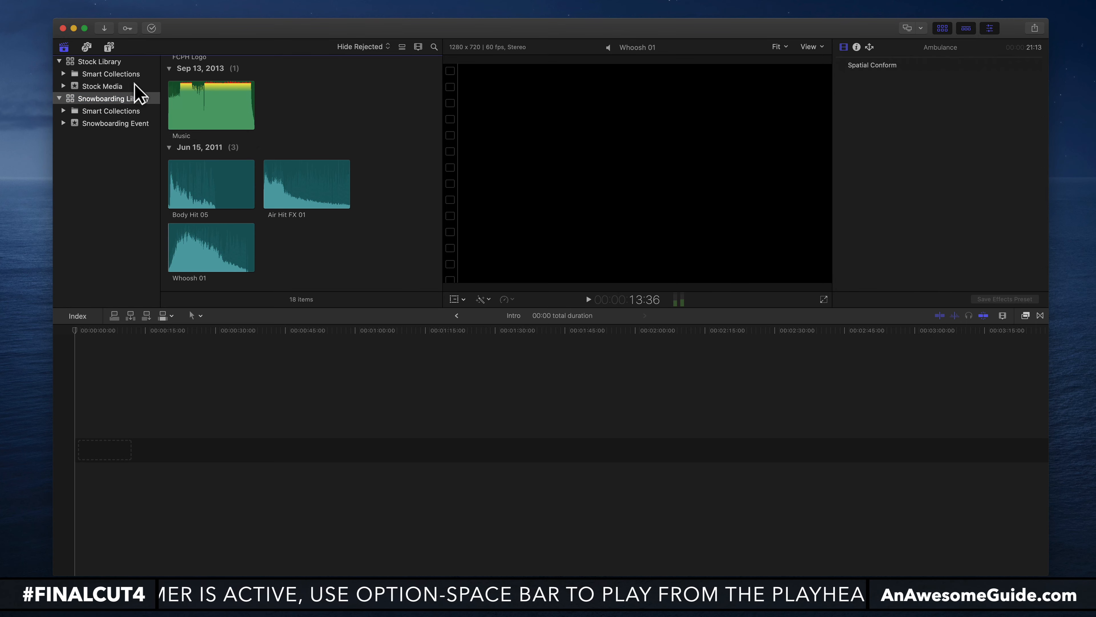
pyautogui.click(1036, 329)
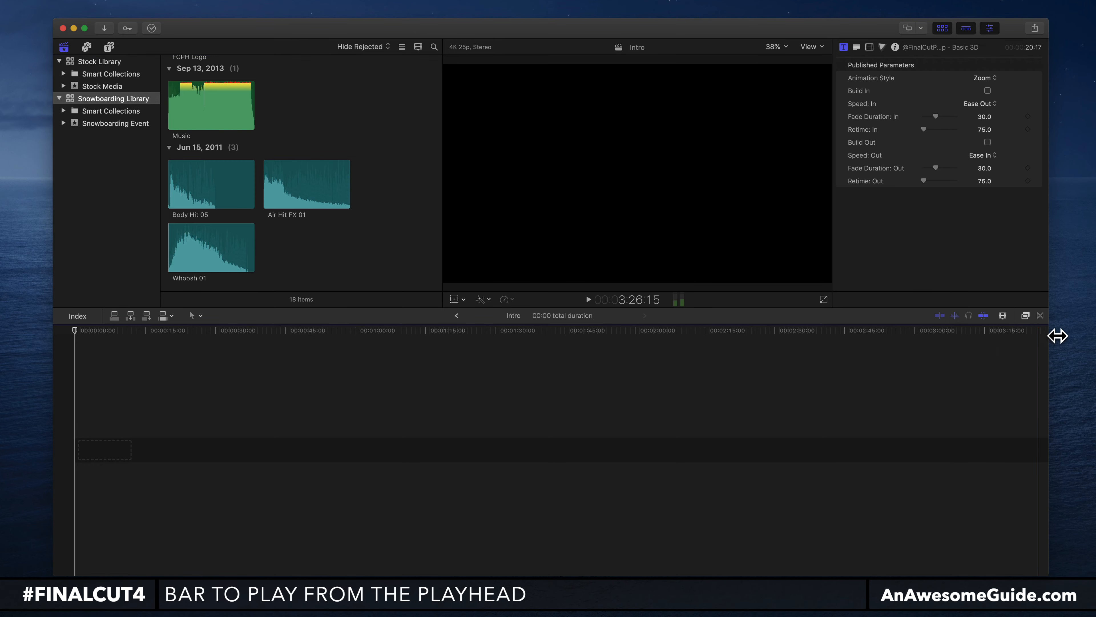
pyautogui.rightClick(106, 99)
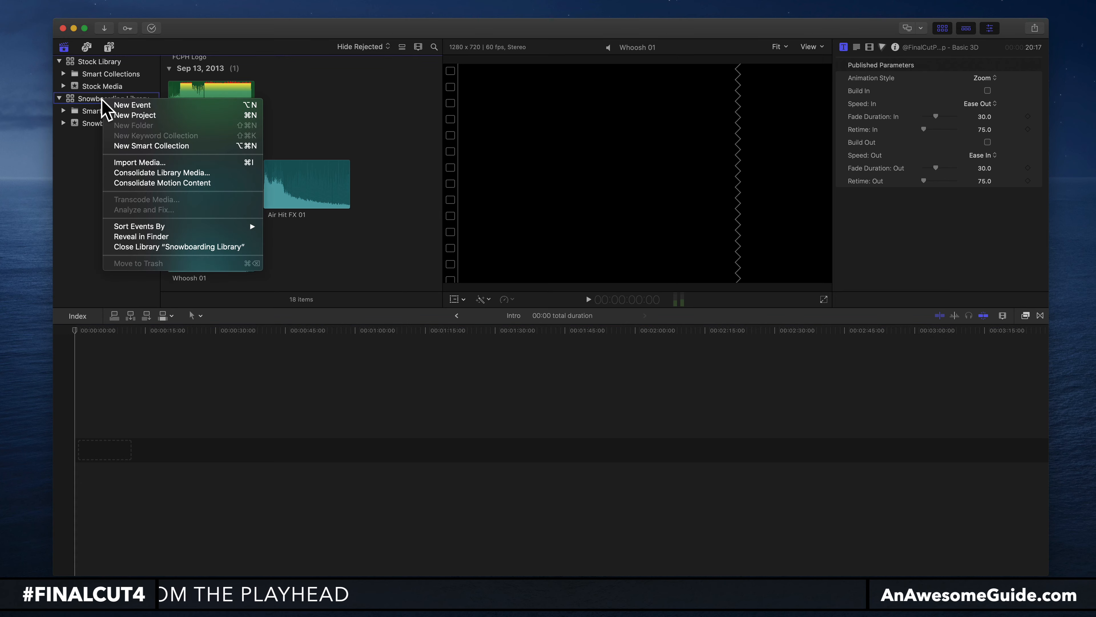
pyautogui.click(192, 247)
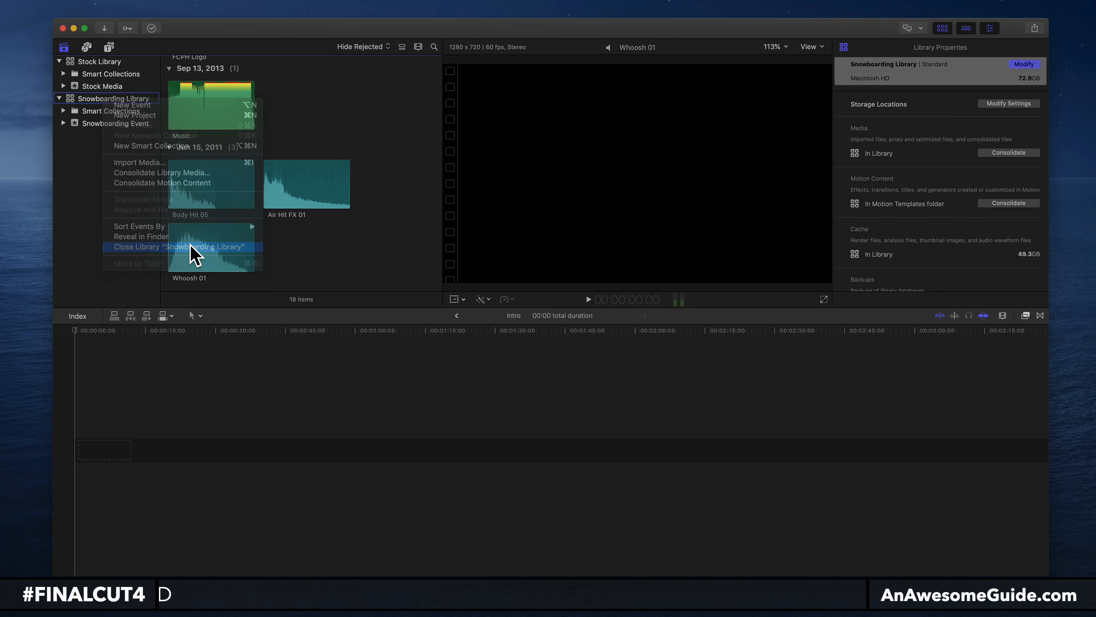
pyautogui.rightClick(85, 62)
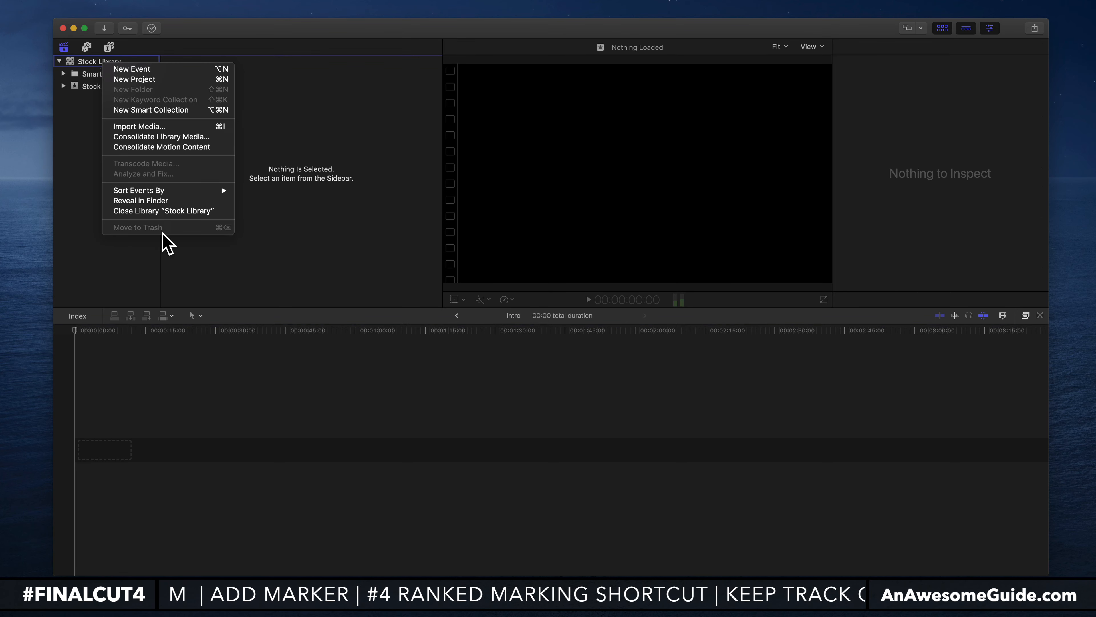
pyautogui.click(168, 211)
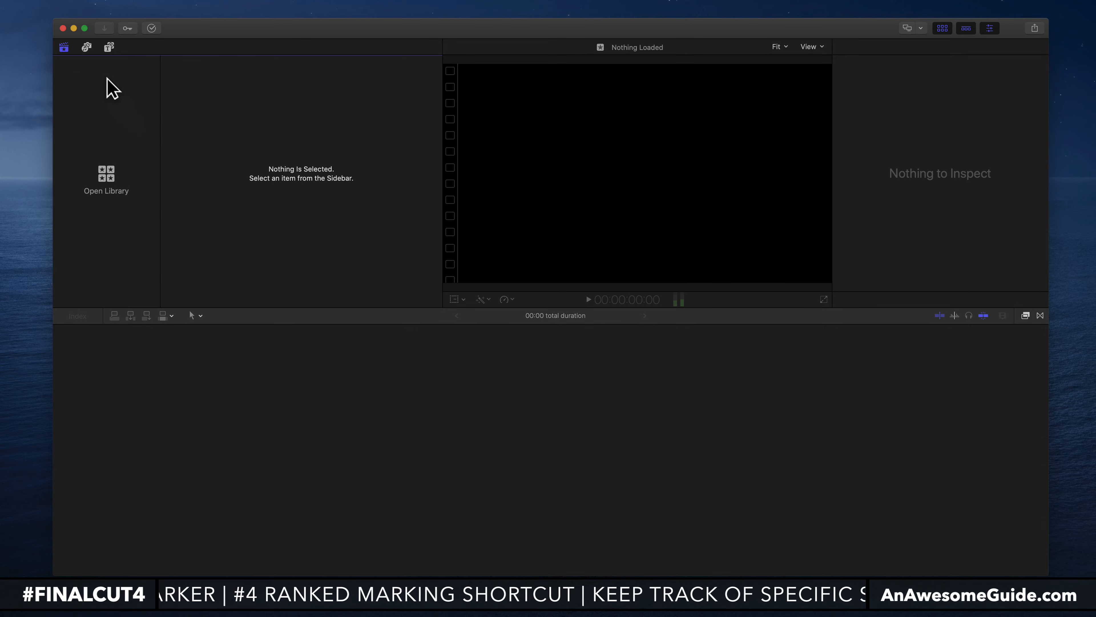
pyautogui.click(90, 5)
pyautogui.moveTo(93, 18)
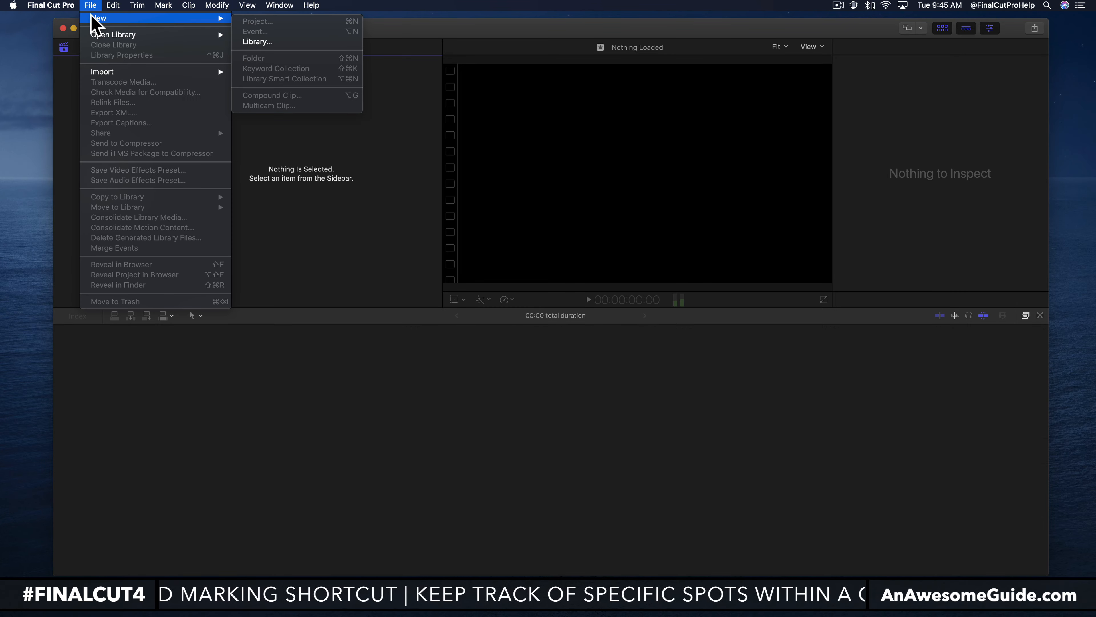
pyautogui.click(275, 42)
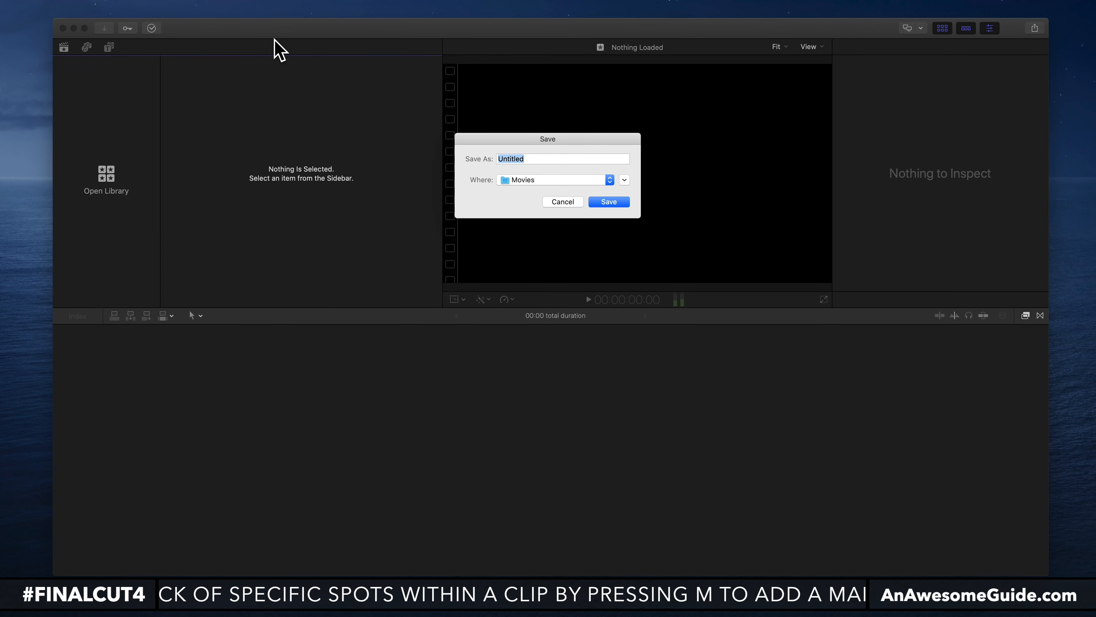
pyautogui.press('BackSpace')
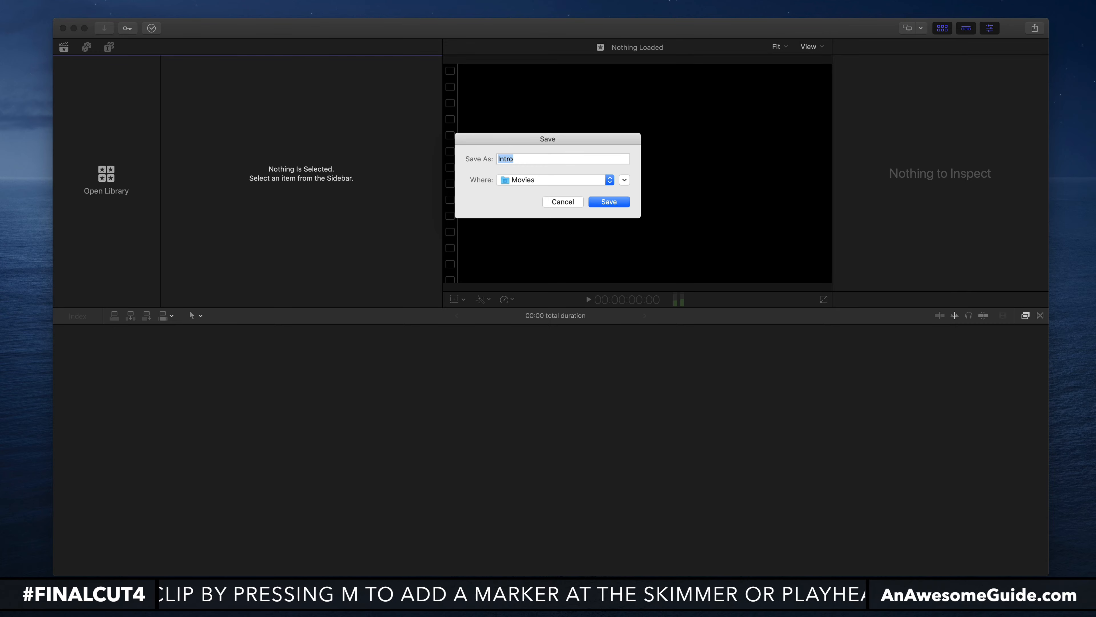
pyautogui.write('@')
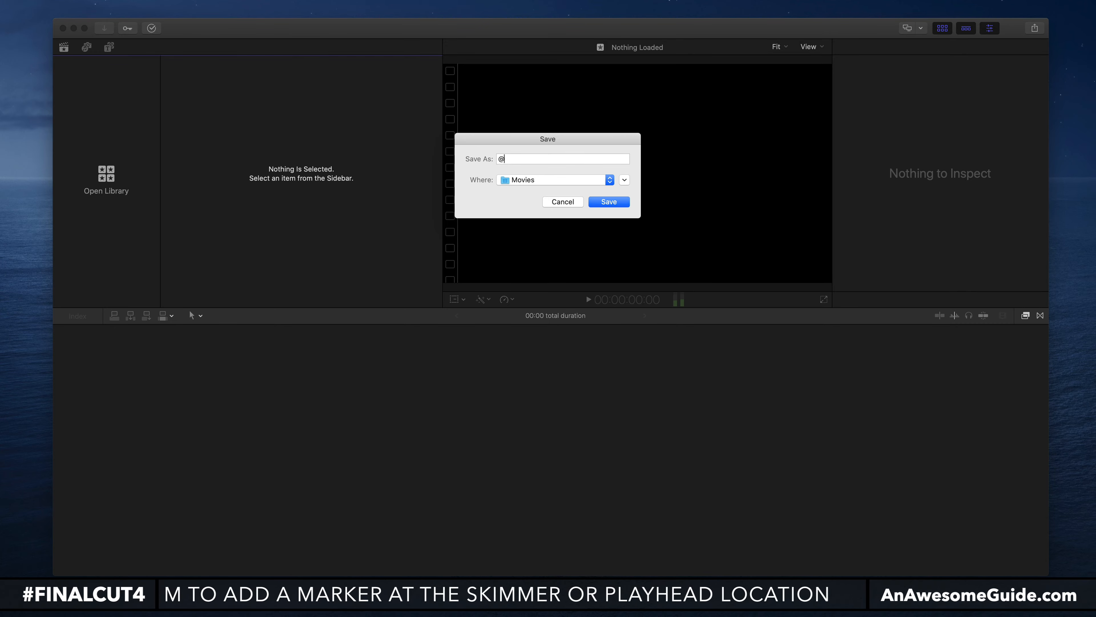
pyautogui.write('FinalCutProHelp Library')
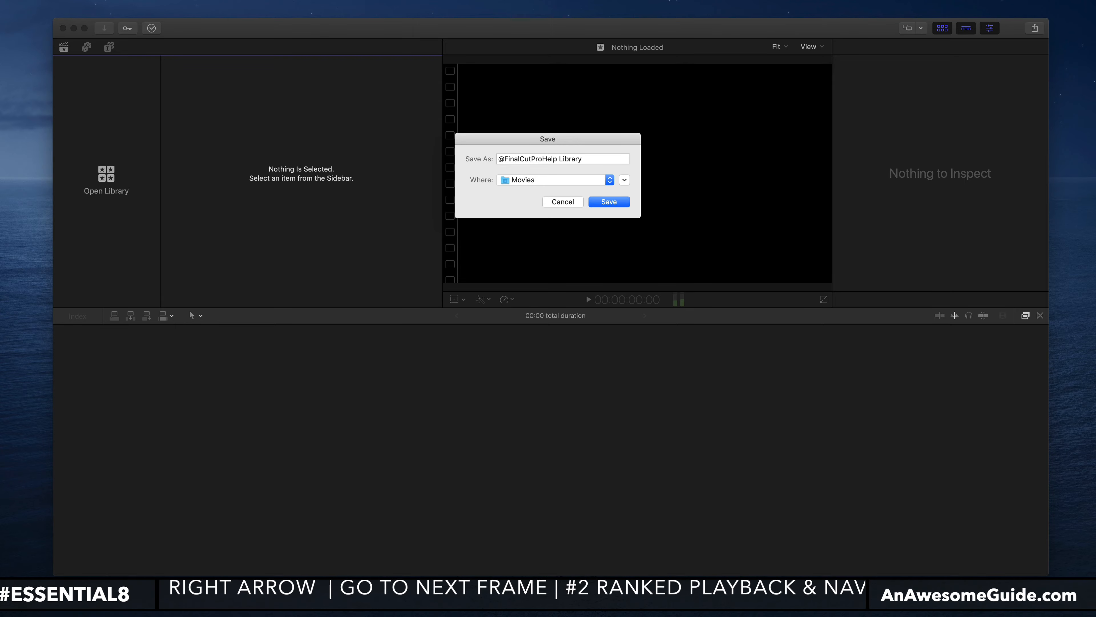
pyautogui.press('Return')
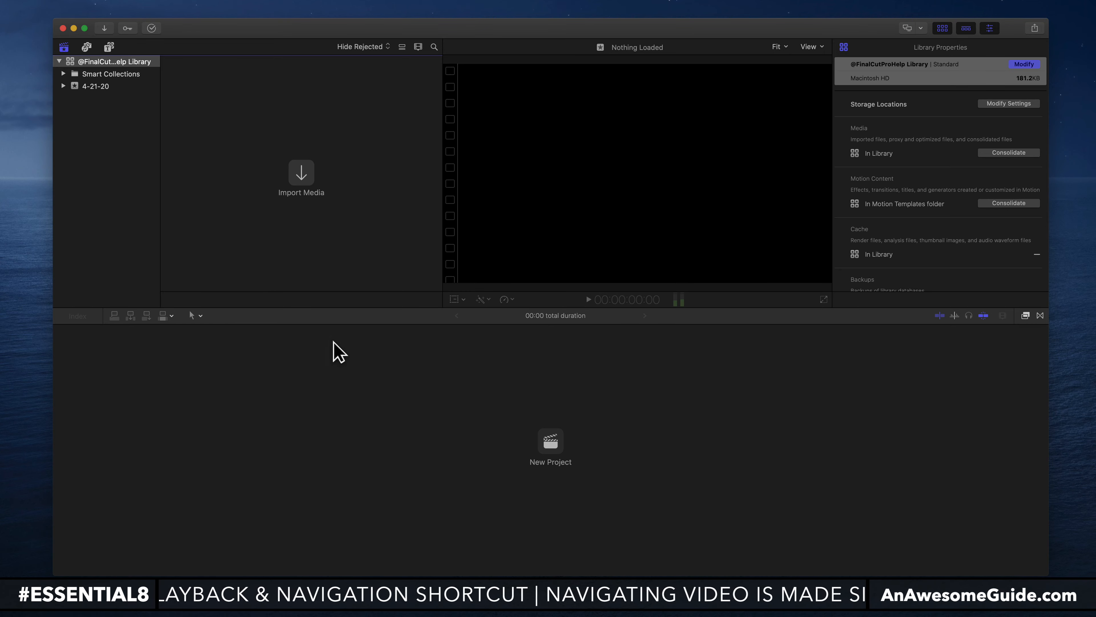
# Create a new project named Intro in the 4-21-20 event
pyautogui.click(551, 444)
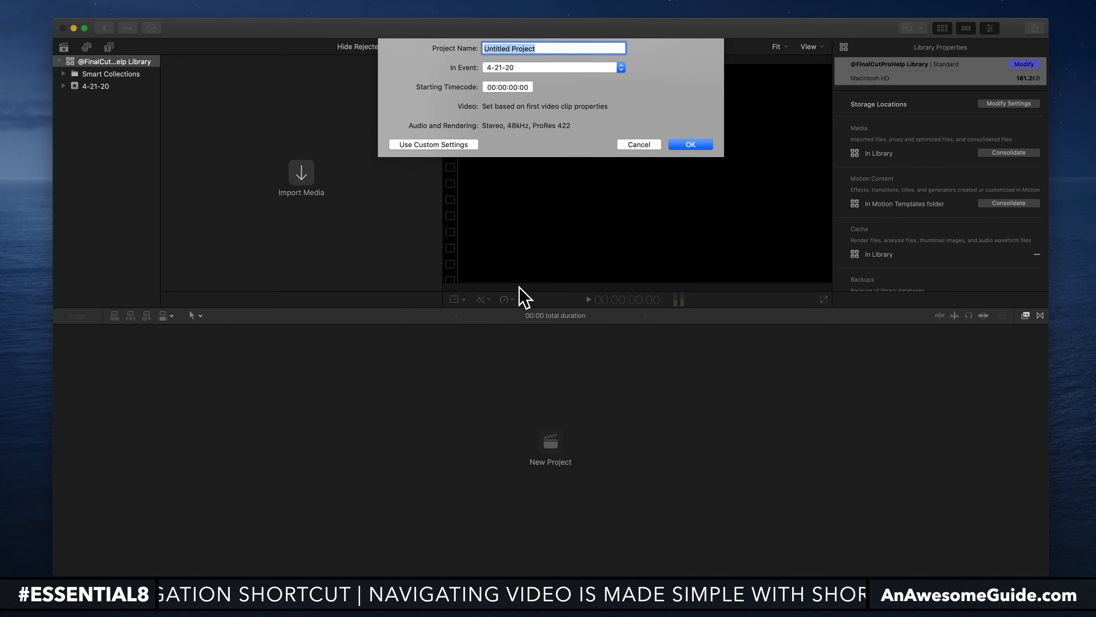
pyautogui.write('Intro')
pyautogui.press('Return')
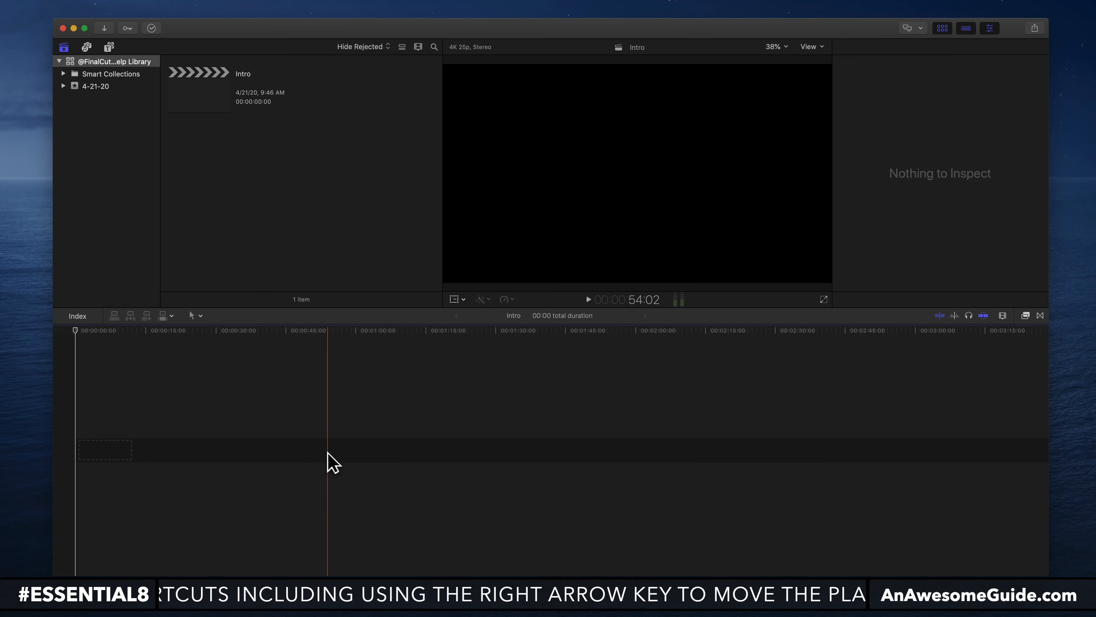
# Add the Custom 3D title to the beginning of the empty Intro timeline
pyautogui.click(110, 47)
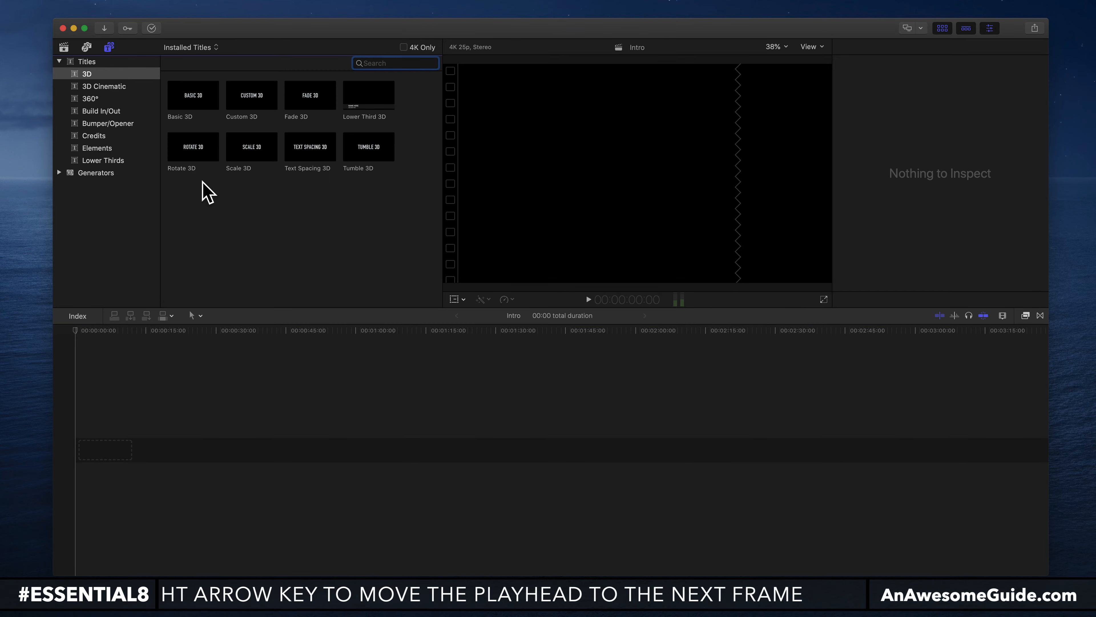
pyautogui.click(187, 104)
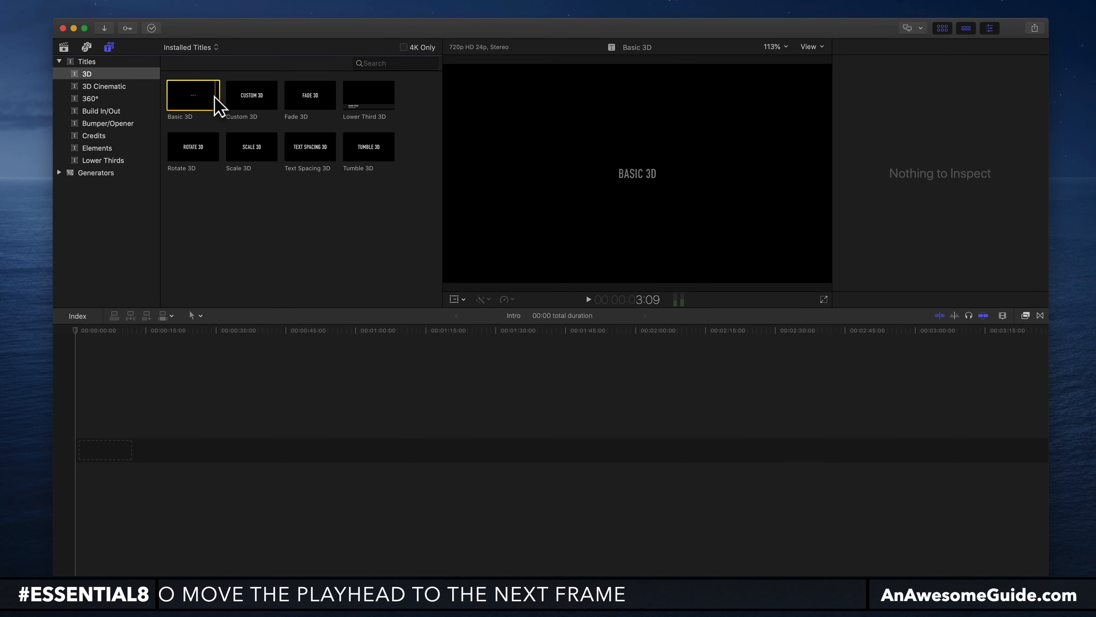
pyautogui.moveTo(242, 93); pyautogui.dragTo(122, 440)
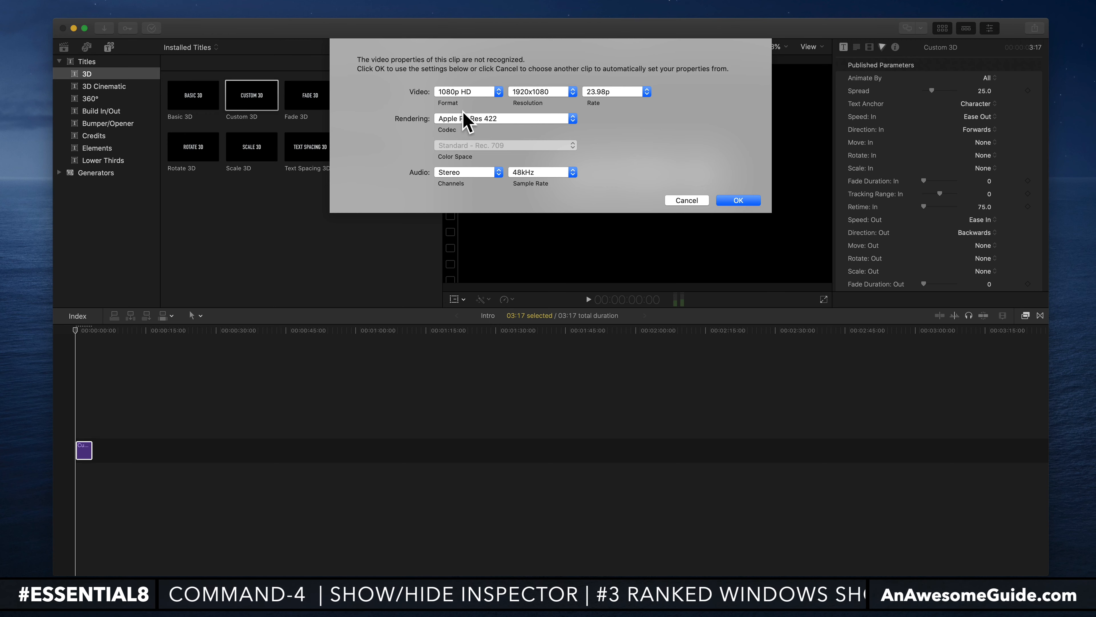
# Configure the project's video properties with a Custom format, 1080 x 1080 resolution and a 30p frame rate
pyautogui.click(498, 94)
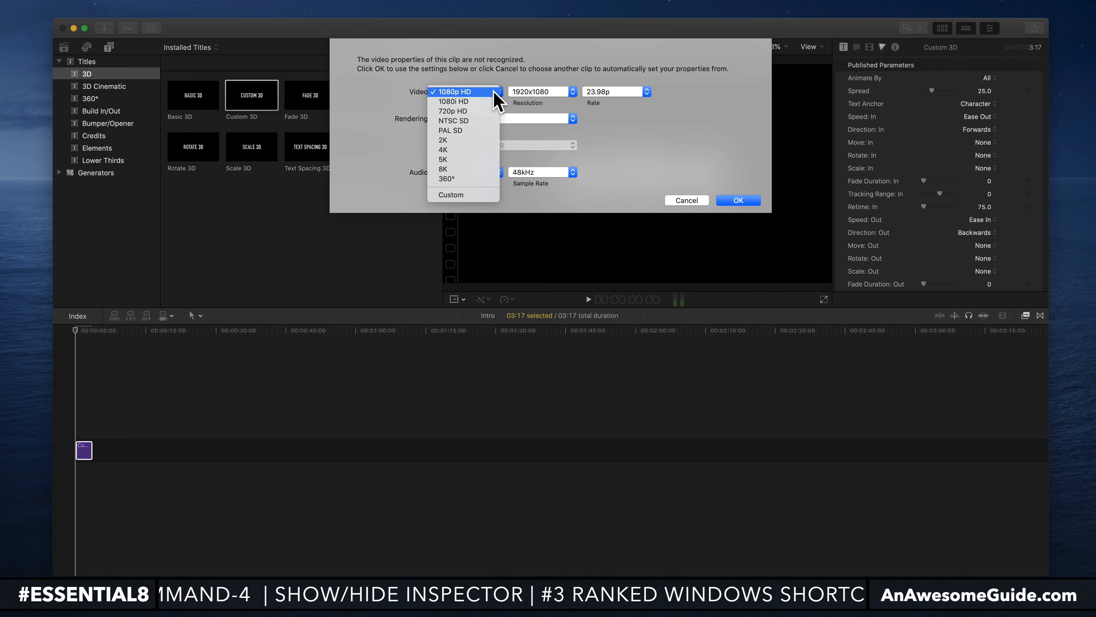
pyautogui.click(542, 101)
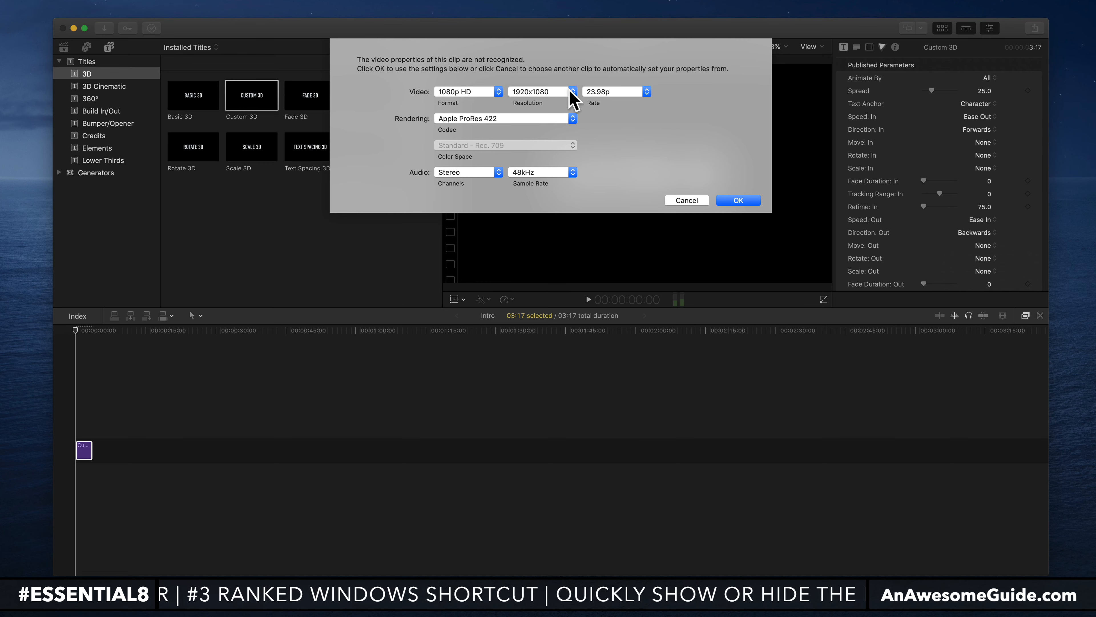
pyautogui.click(478, 91)
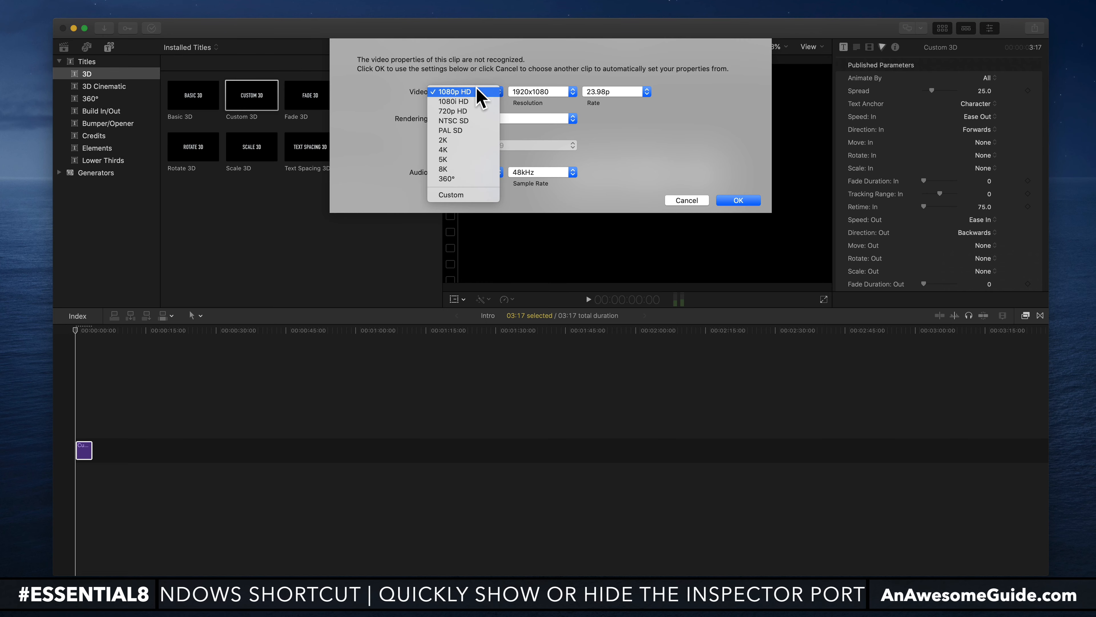
pyautogui.click(455, 196)
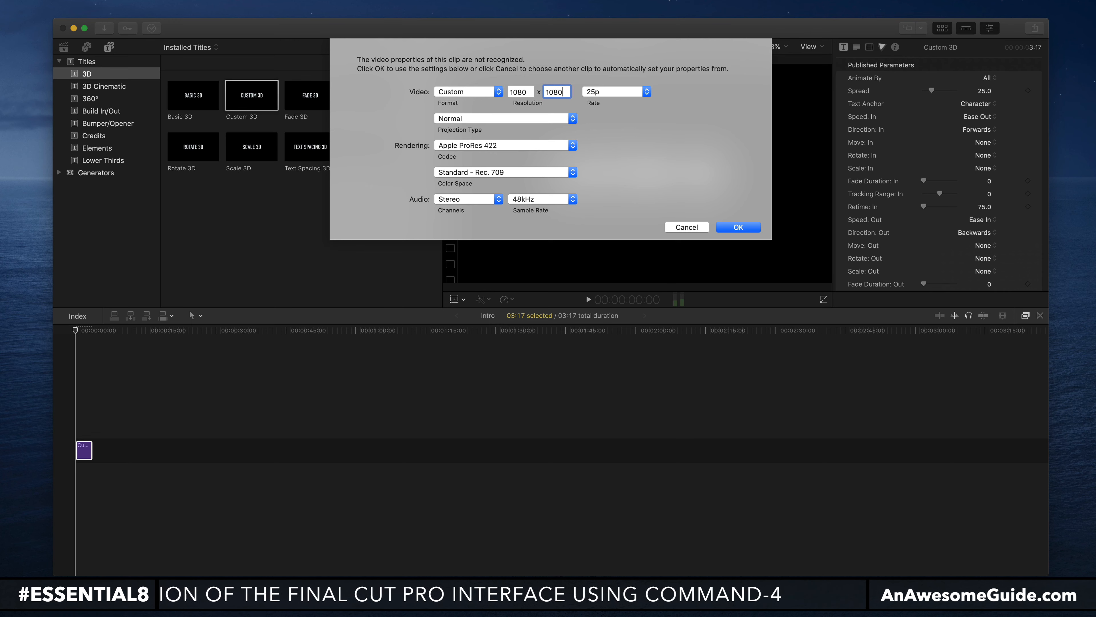
pyautogui.click(618, 93)
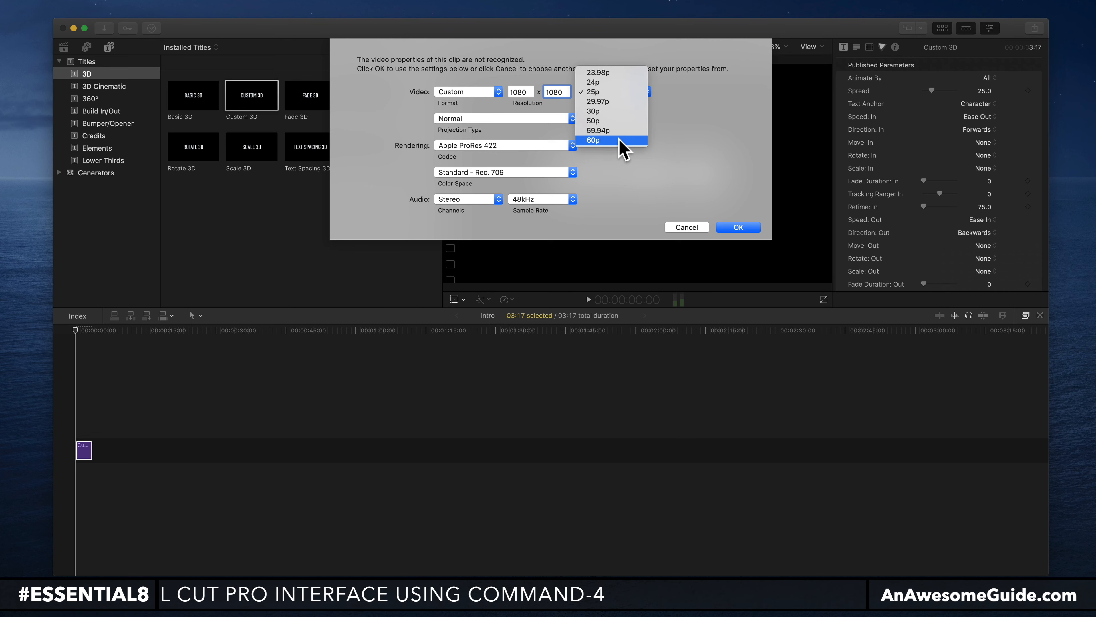
pyautogui.click(624, 111)
pyautogui.click(737, 228)
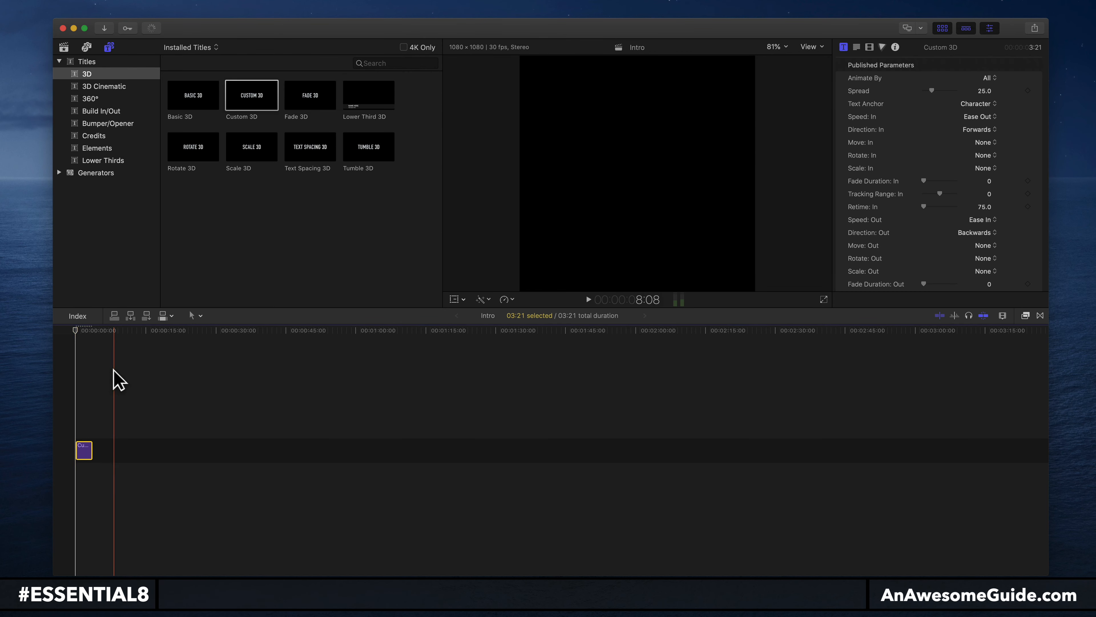
pyautogui.moveTo(76, 330); pyautogui.dragTo(86, 330)
pyautogui.hotkey('shift', 'z')
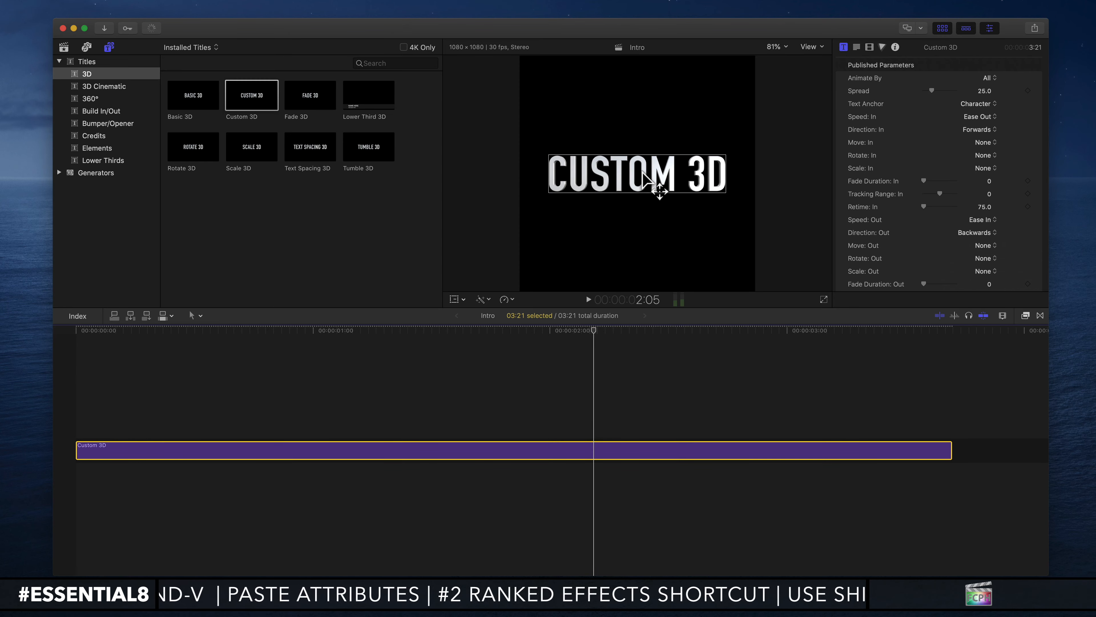
pyautogui.doubleClick(654, 179)
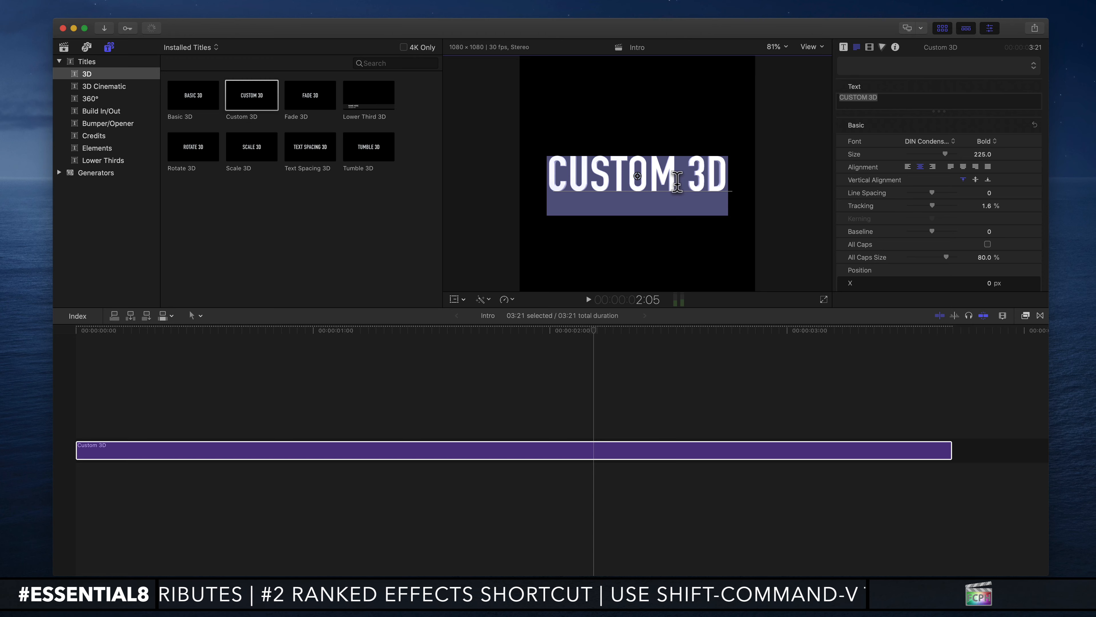
pyautogui.write('@FinalC')
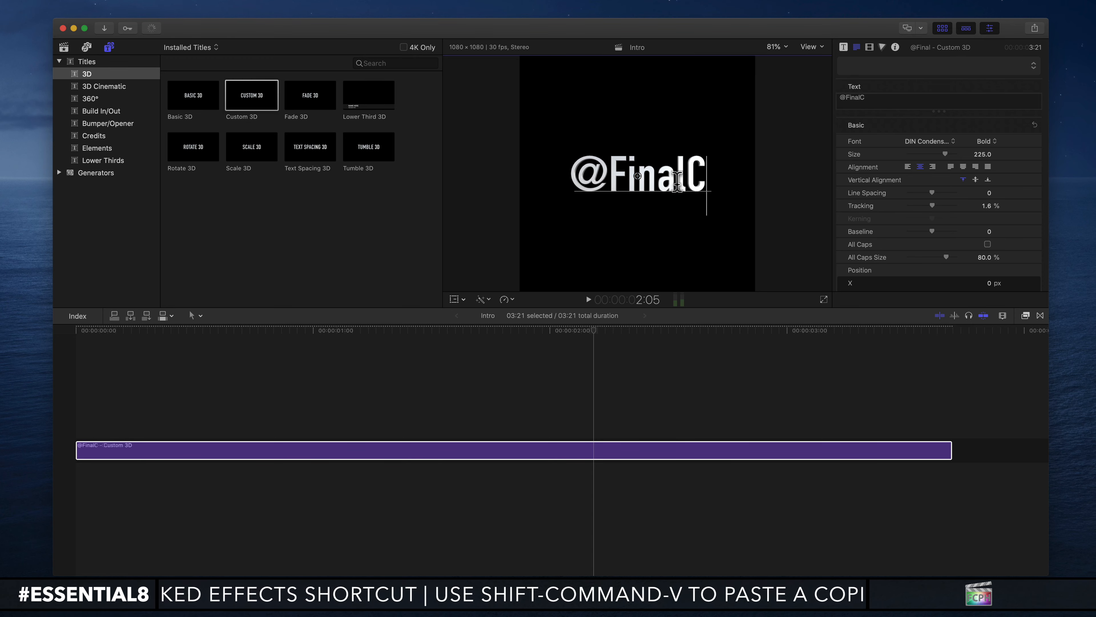
pyautogui.write('utProHelp')
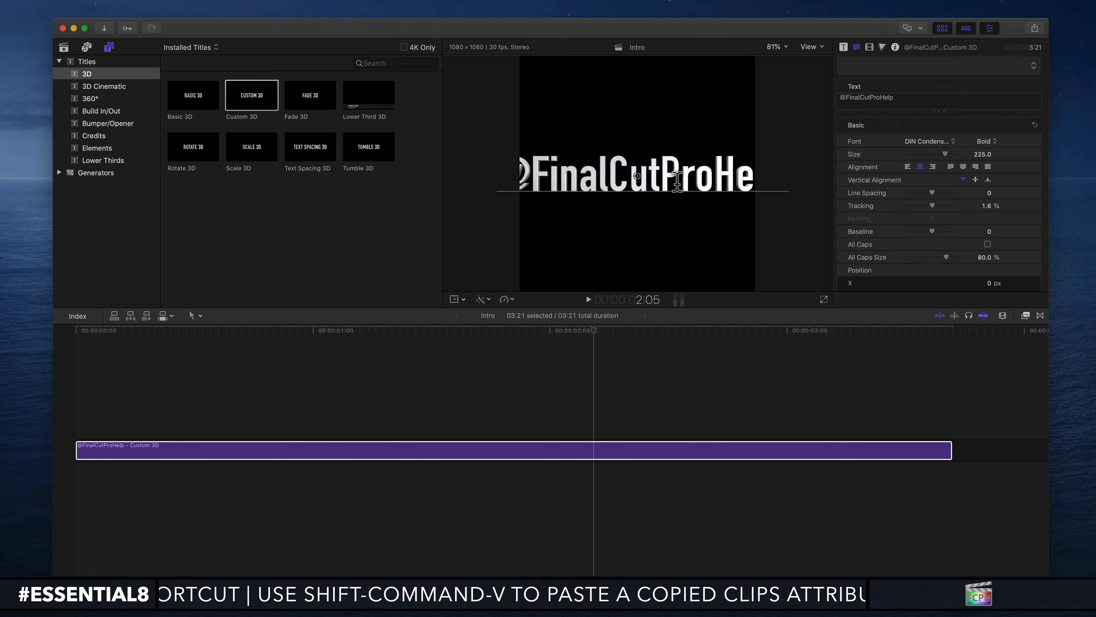
pyautogui.moveTo(987, 154); pyautogui.dragTo(982, 159)
# Scrub through the title, return the playhead to the timeline start, and select the title clip
pyautogui.click(370, 396)
pyautogui.moveTo(392, 329); pyautogui.dragTo(471, 355)
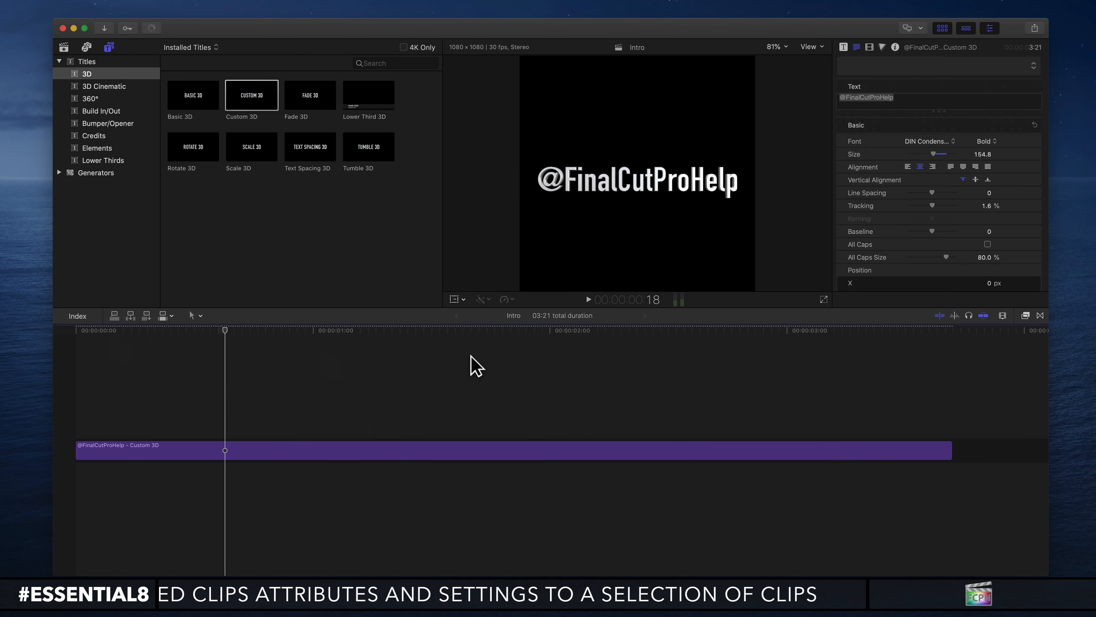
pyautogui.click(66, 362)
pyautogui.click(132, 449)
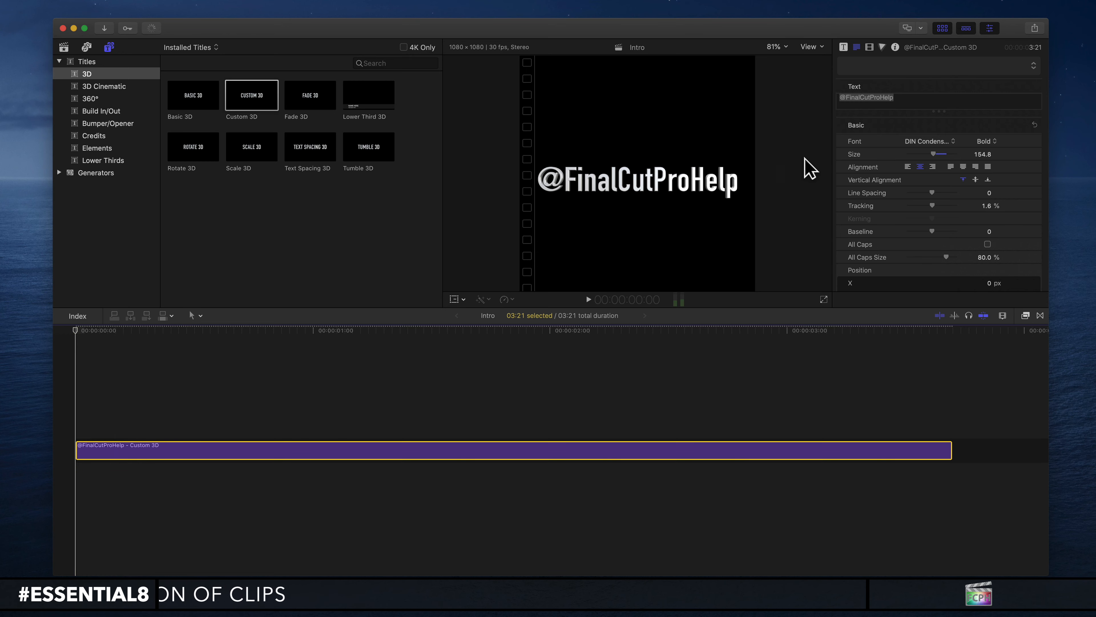
# Keyframe the title's vertical position at 727 px at the timeline start and 0 px at the one-second mark
pyautogui.click(868, 47)
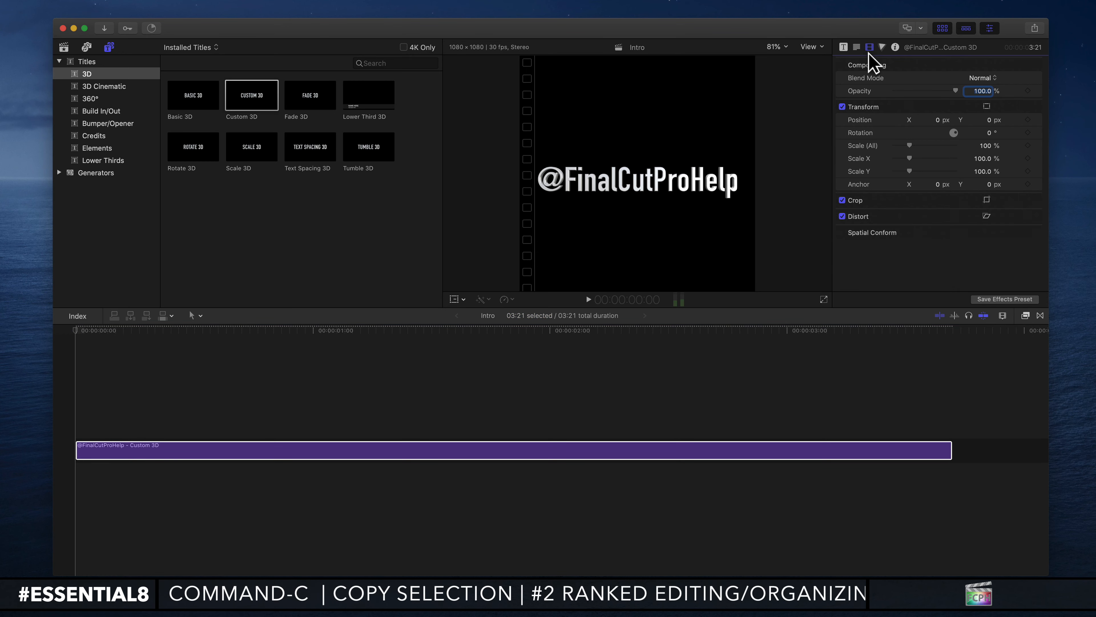
pyautogui.moveTo(938, 119); pyautogui.dragTo(989, 27)
pyautogui.press('super+z')
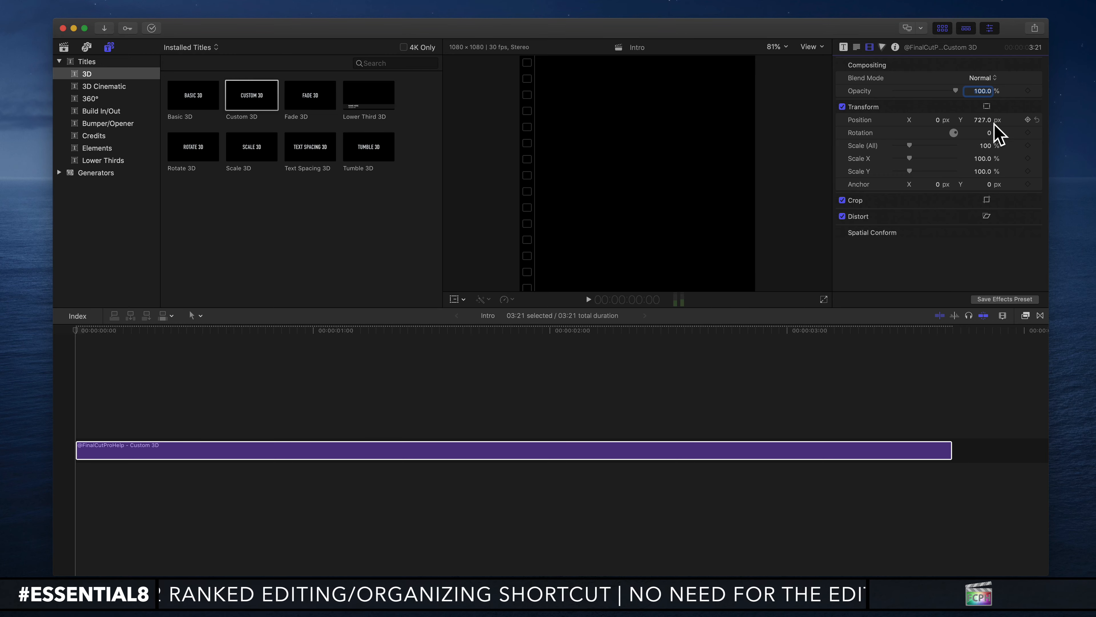
pyautogui.moveTo(78, 330); pyautogui.dragTo(319, 335)
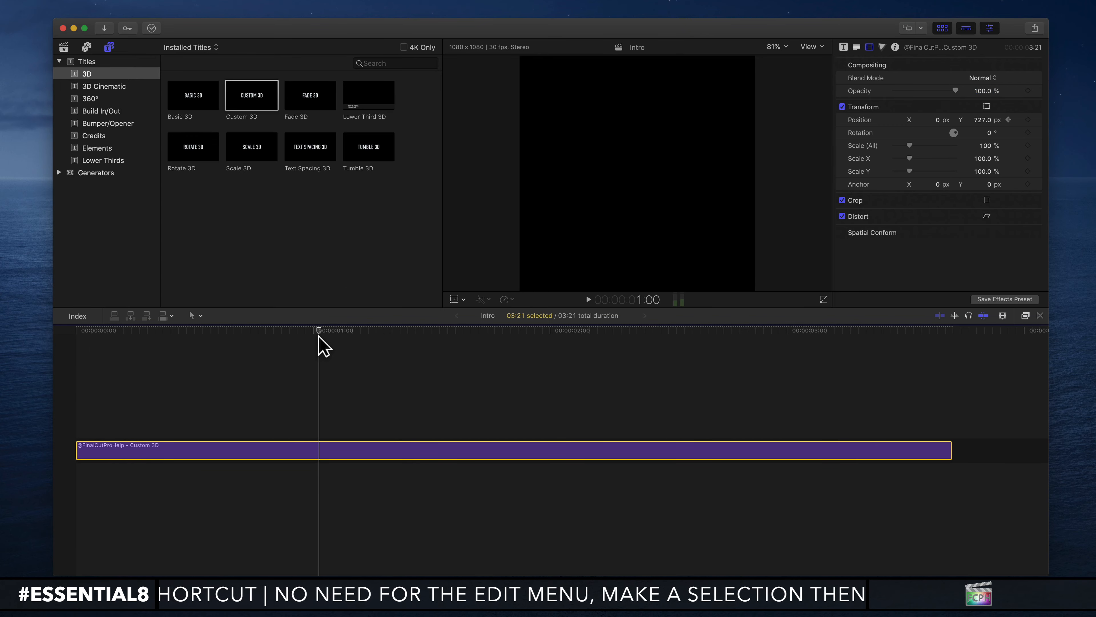
pyautogui.doubleClick(984, 120)
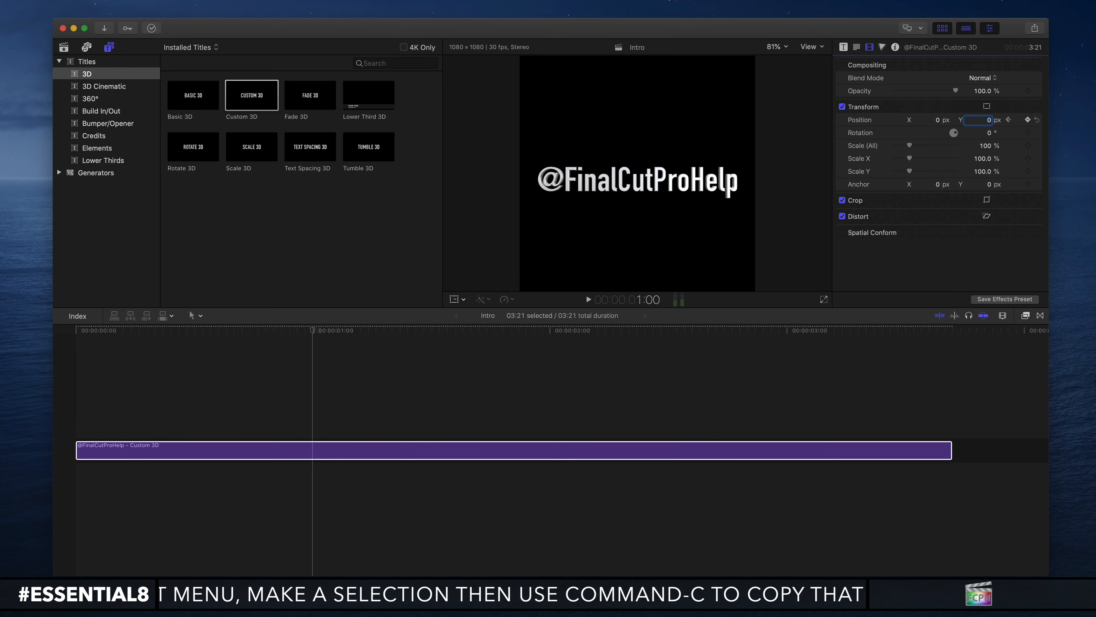
# Add a title position keyframe holding Y at 0 px at 3:00 and set Y to -745.1 px at the clip's end
pyautogui.moveTo(326, 336); pyautogui.dragTo(792, 367)
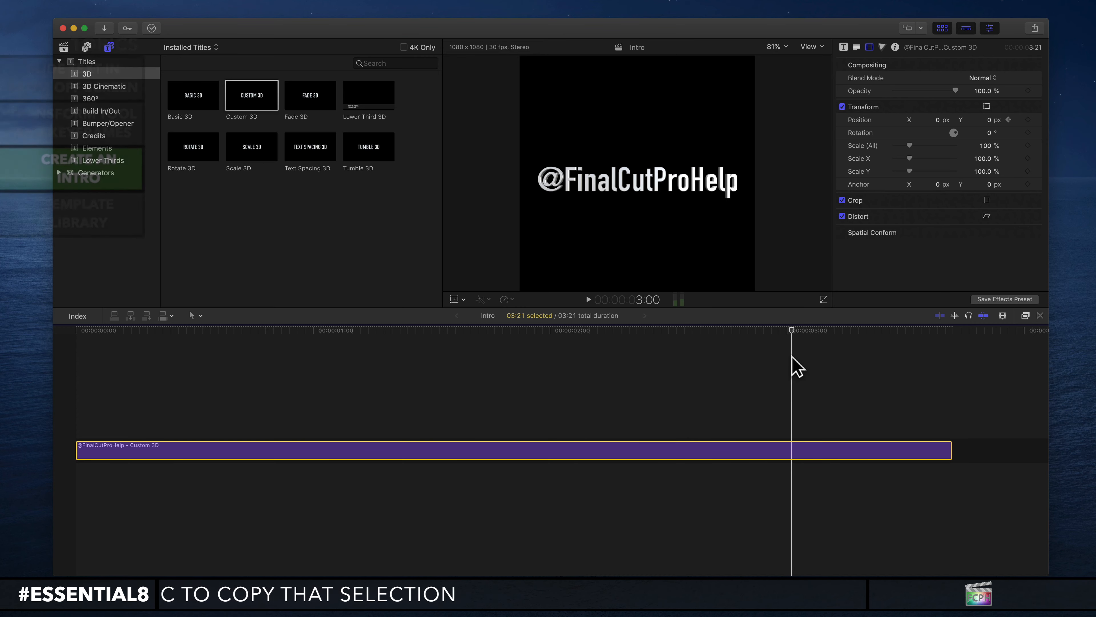
pyautogui.click(1028, 120)
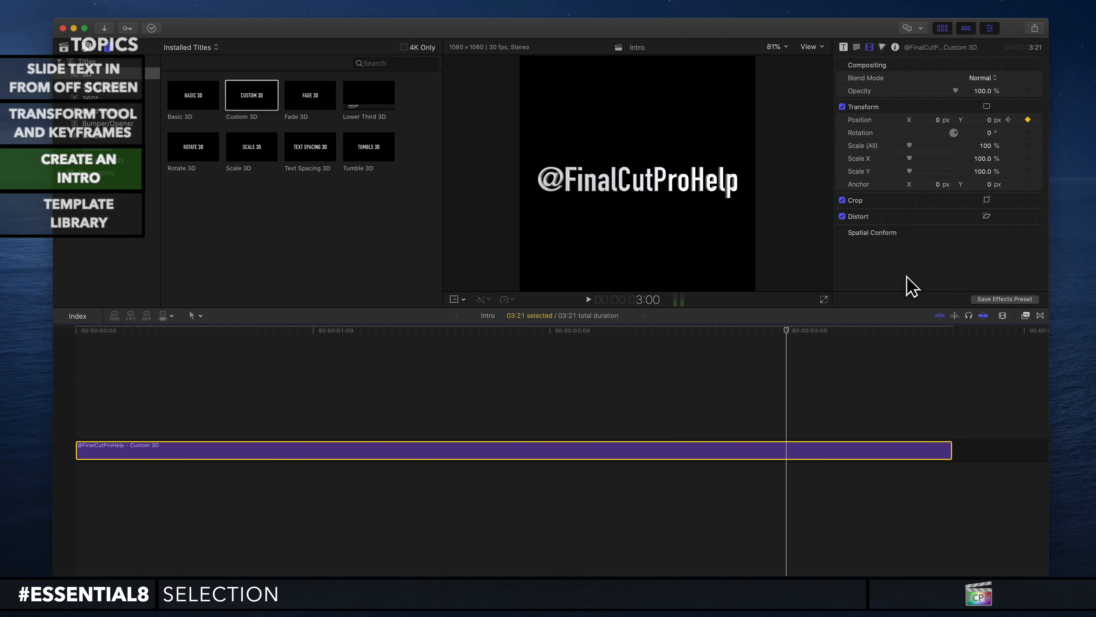
pyautogui.moveTo(774, 348); pyautogui.dragTo(947, 345)
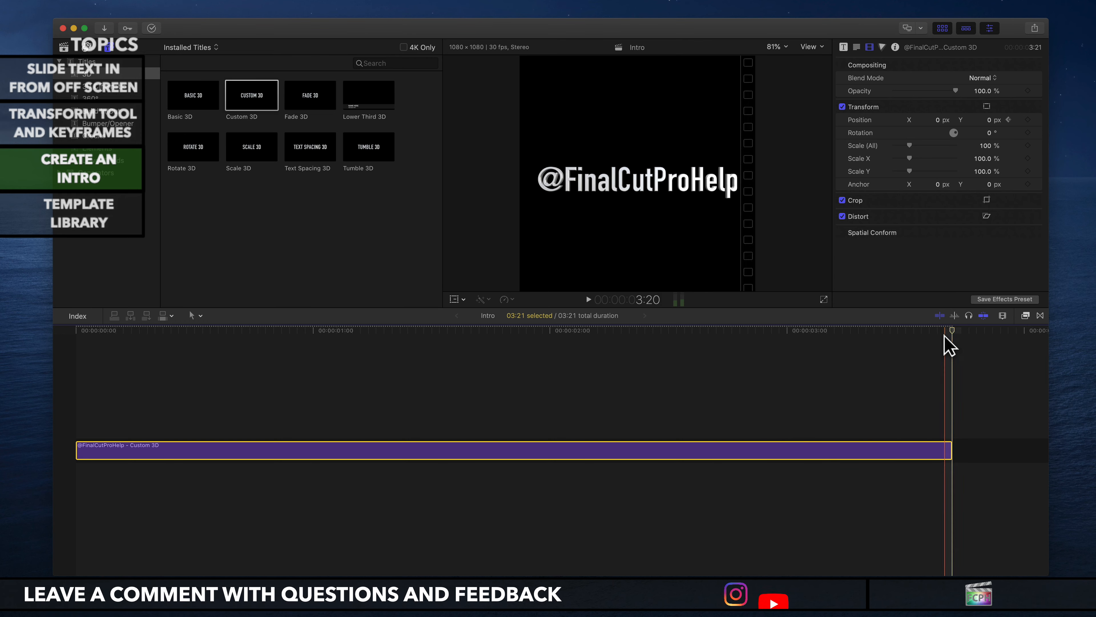
pyautogui.moveTo(988, 120); pyautogui.dragTo(989, 194)
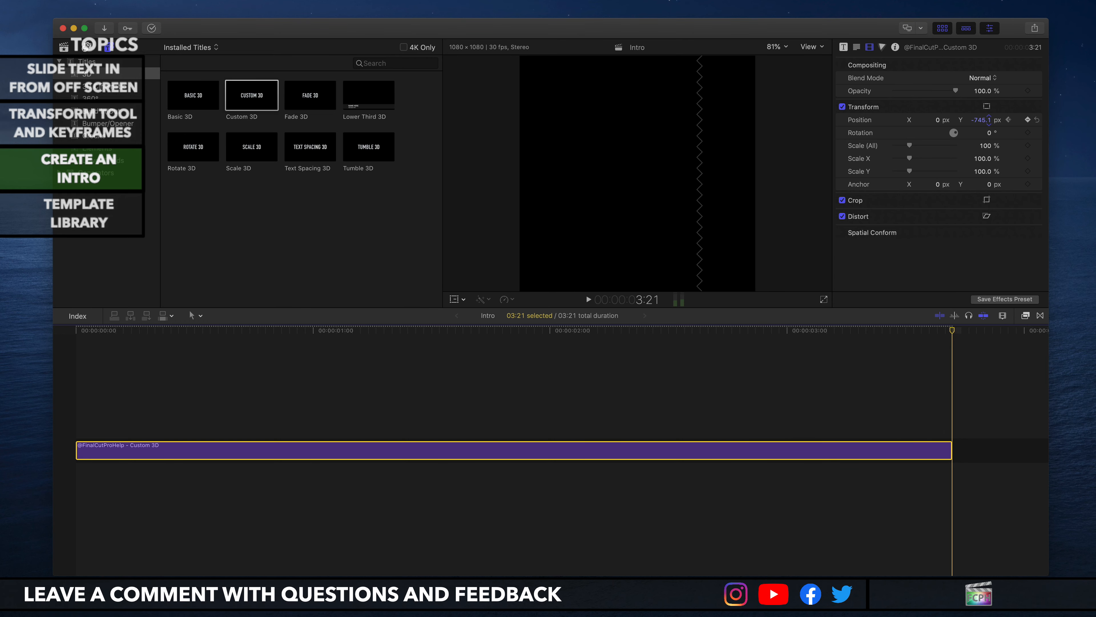
# Play the title animation from the start, and lift the title clip out of the primary storyline
pyautogui.moveTo(348, 331); pyautogui.dragTo(10, 332)
pyautogui.click(150, 381)
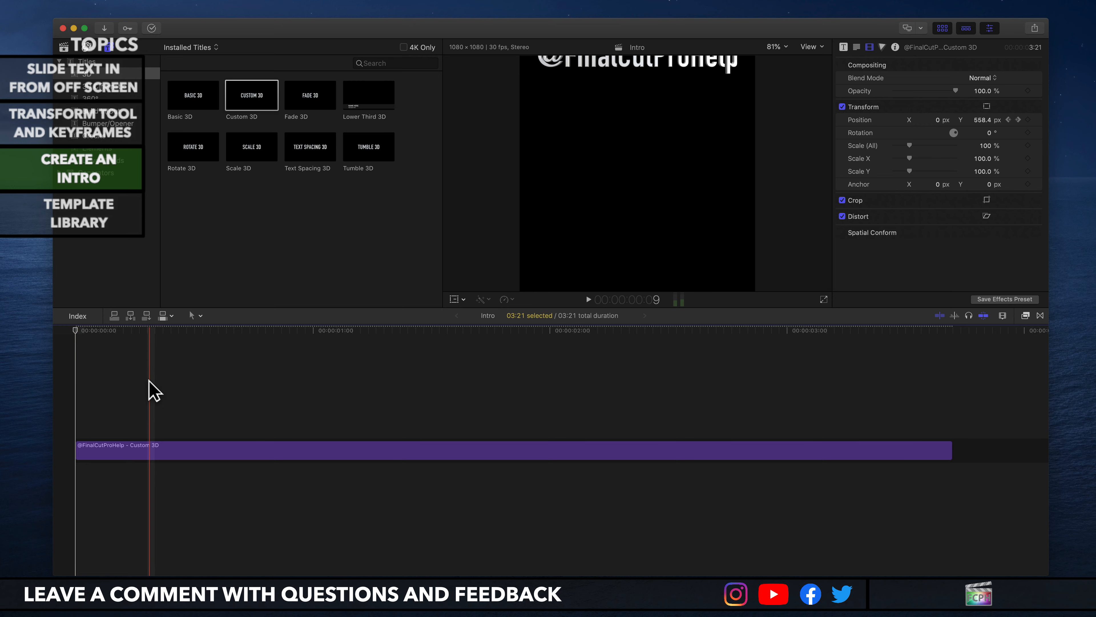
pyautogui.click(69, 332)
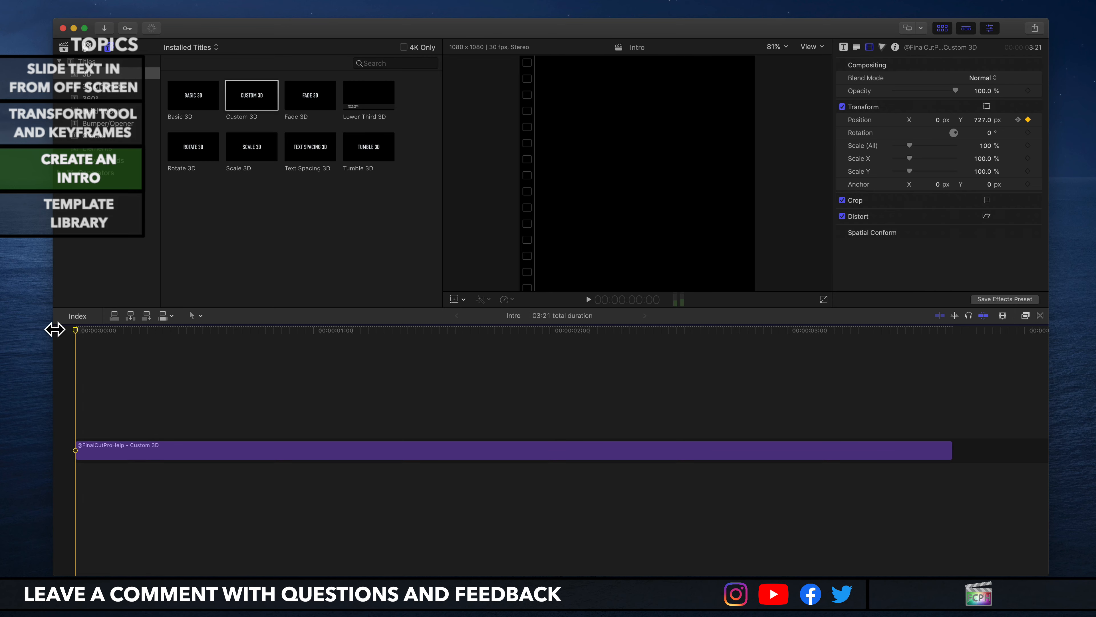
pyautogui.press('space')
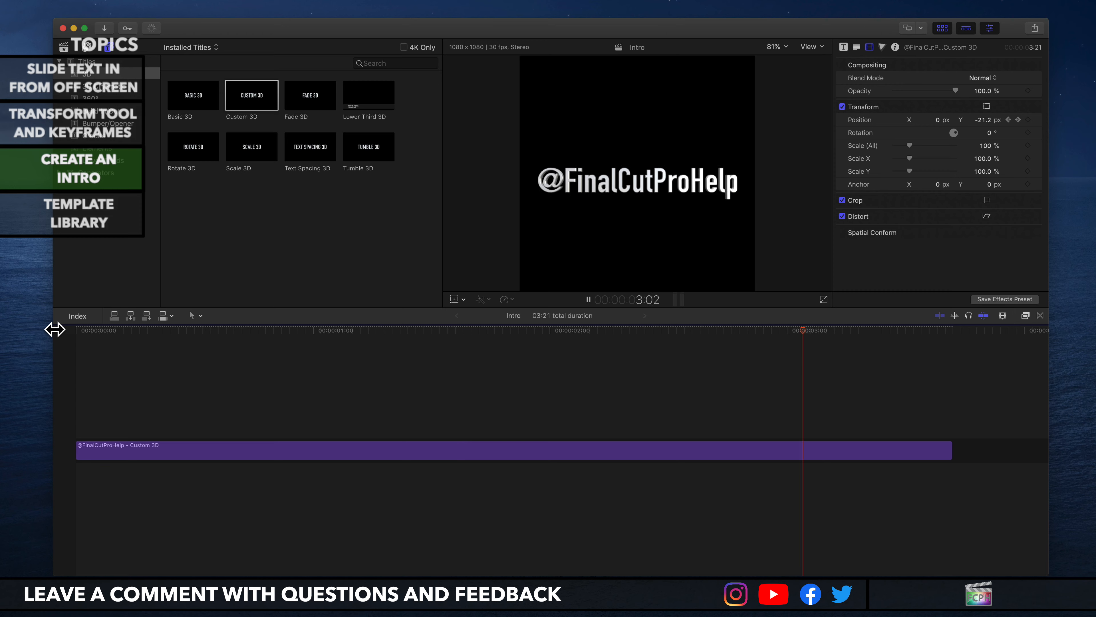
pyautogui.click(148, 449)
pyautogui.hotkey('ctrl', 'v')
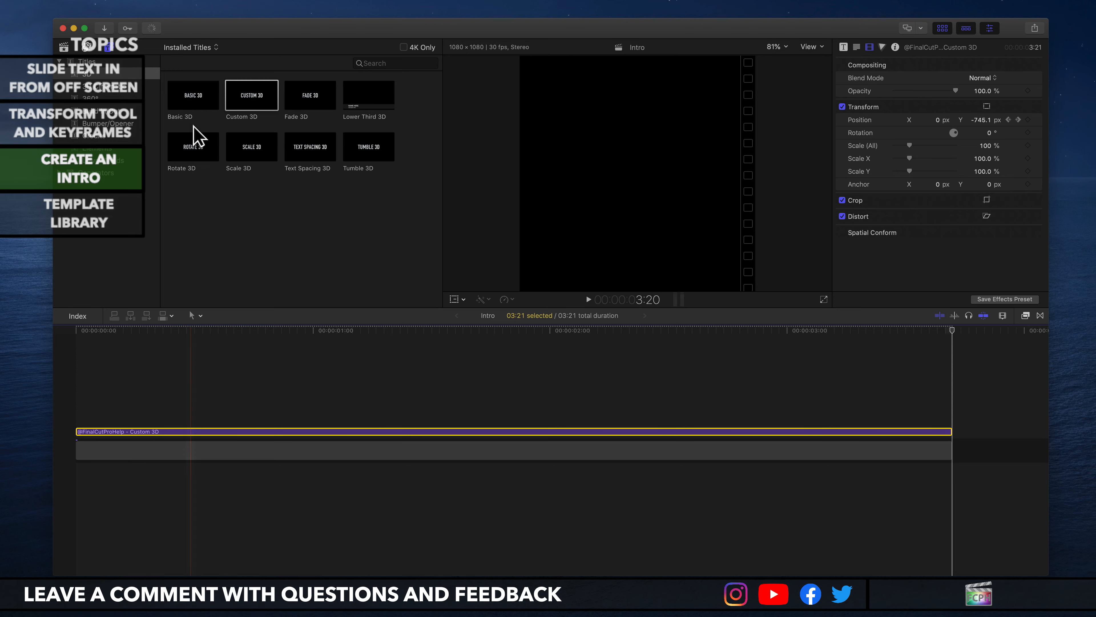
# Start a media import, allow Desktop folder access, and browse the External SSD to the 2020 projects' 11-29-2017 FCPH-Logo folder
pyautogui.click(78, 49)
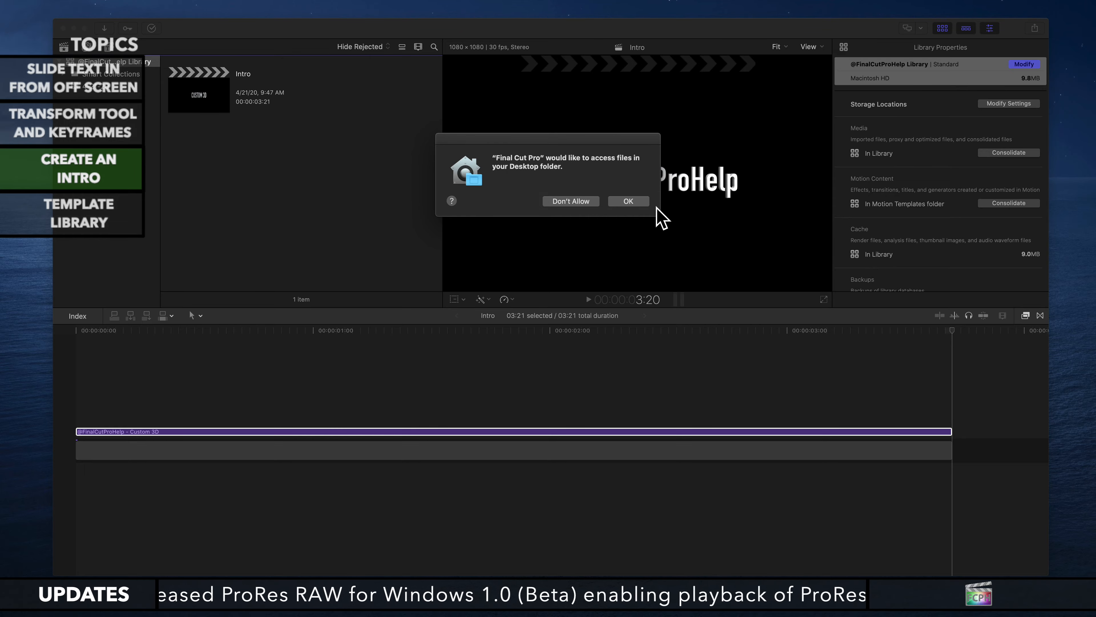
pyautogui.click(628, 202)
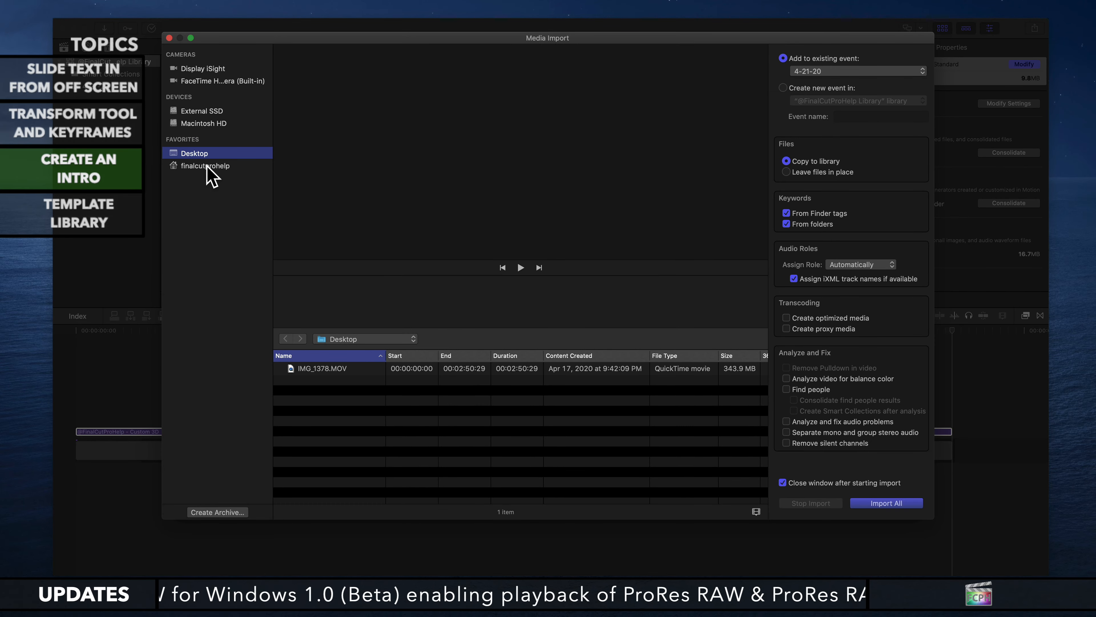
pyautogui.click(217, 112)
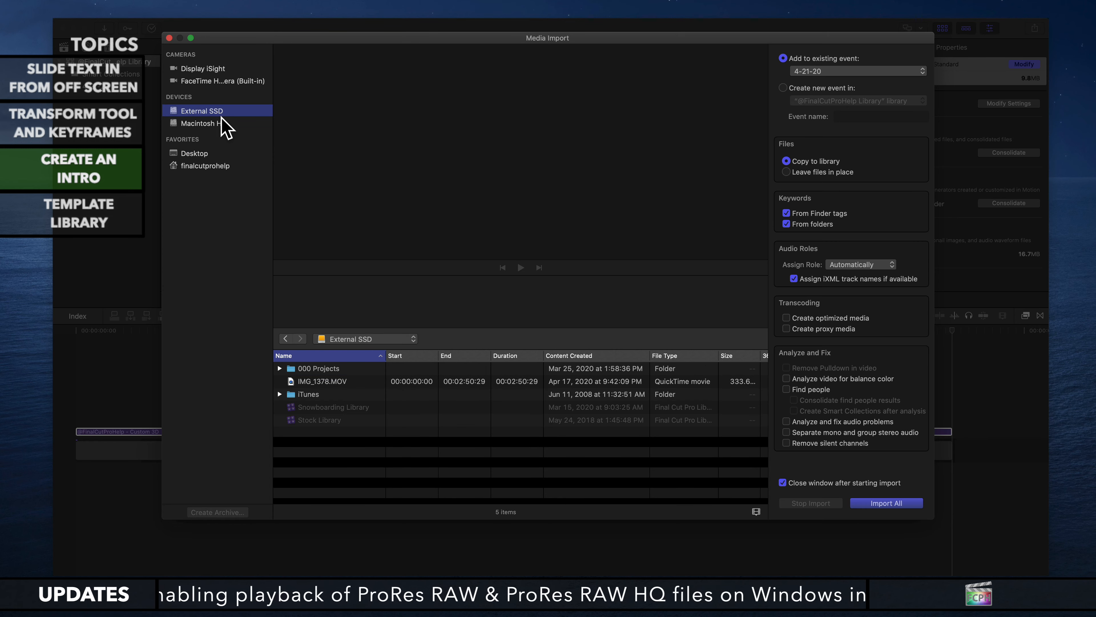
pyautogui.doubleClick(328, 368)
pyautogui.doubleClick(312, 368)
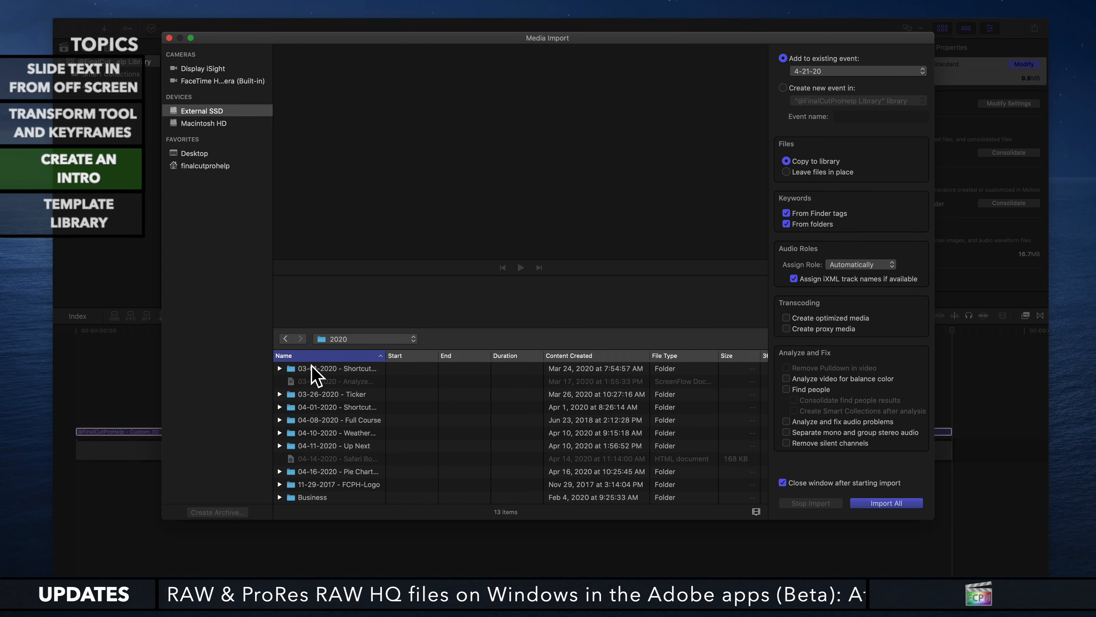
pyautogui.doubleClick(321, 484)
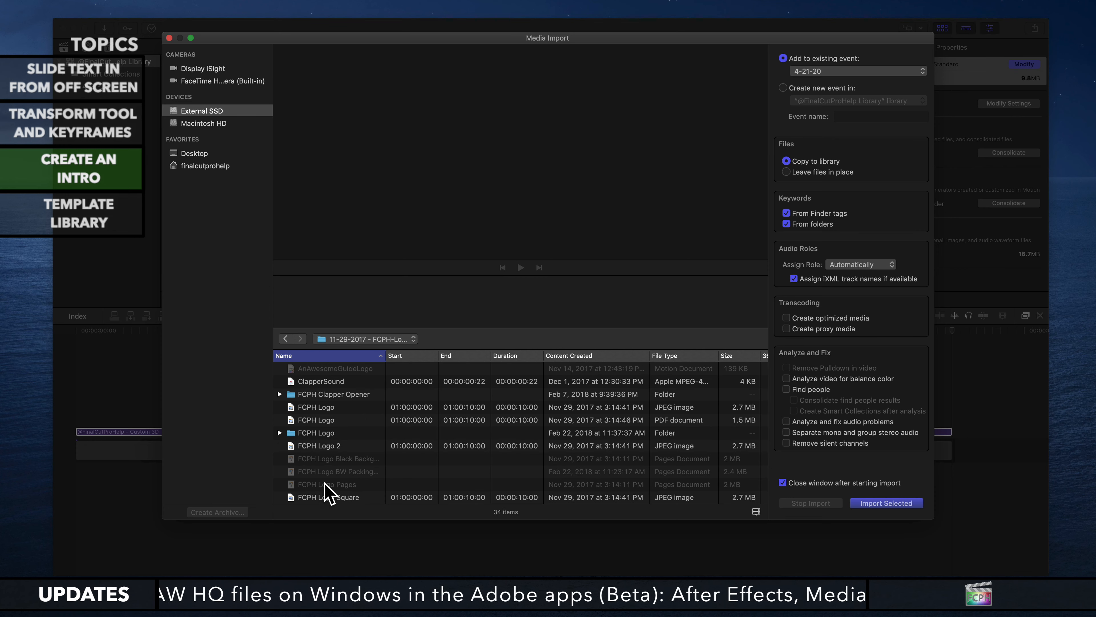
# Preview the FCPH logo files and import FCPH Logo transparent Thumbnail.png into the 4-21-20 event
pyautogui.click(327, 418)
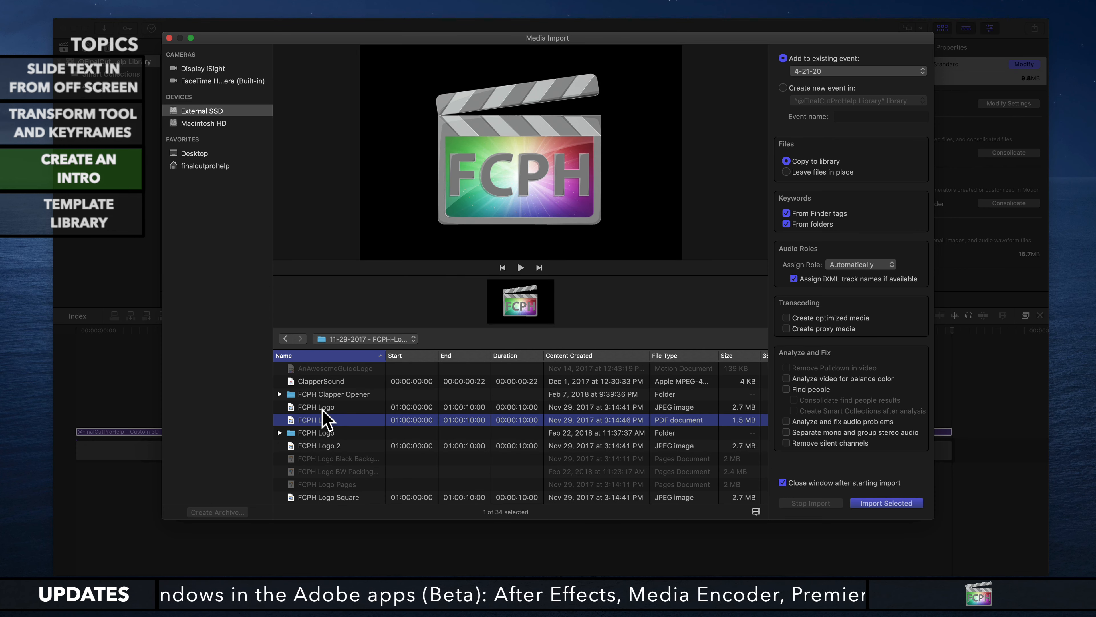
pyautogui.click(327, 408)
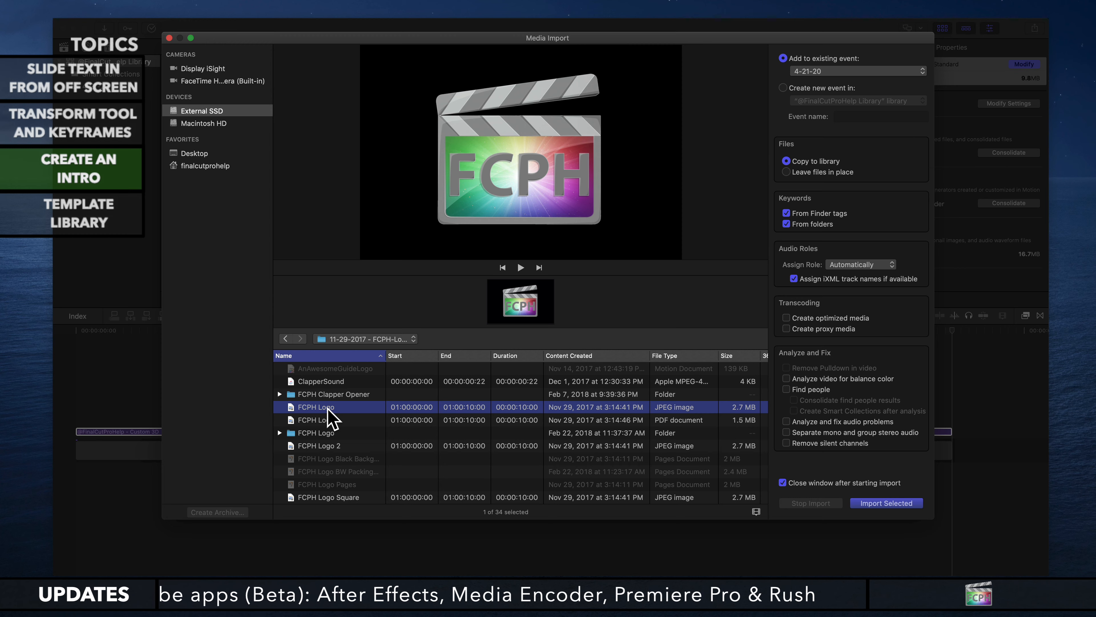
pyautogui.keyDown('shift'); pyautogui.click(337, 451); pyautogui.keyUp('shift')
pyautogui.click(337, 463)
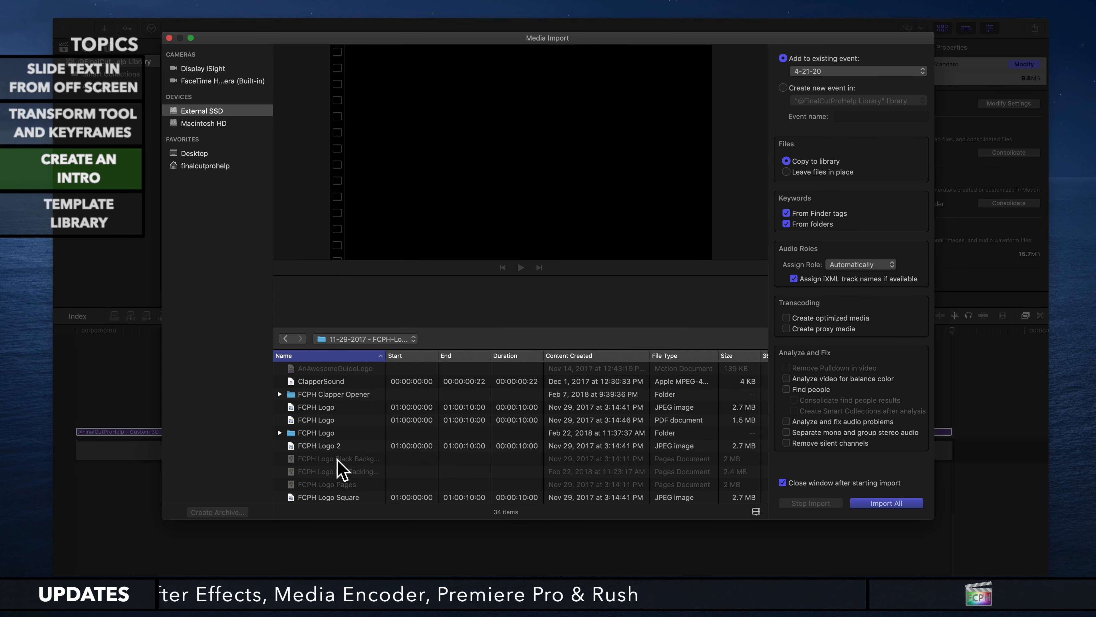
pyautogui.click(335, 447)
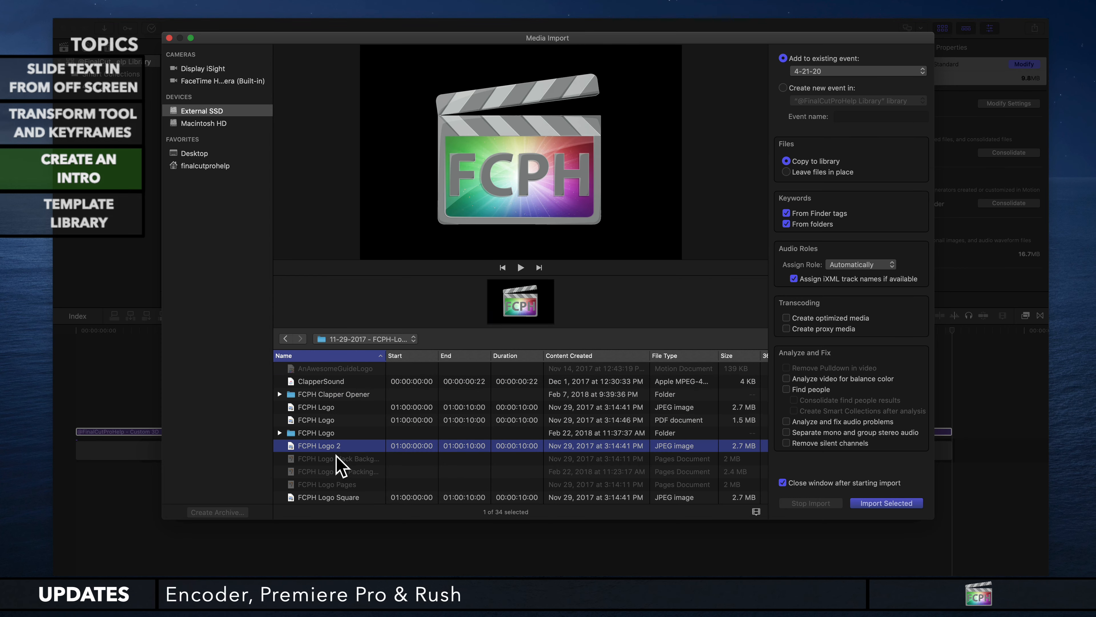
pyautogui.scroll(-5, 339, 457)
pyautogui.click(343, 435)
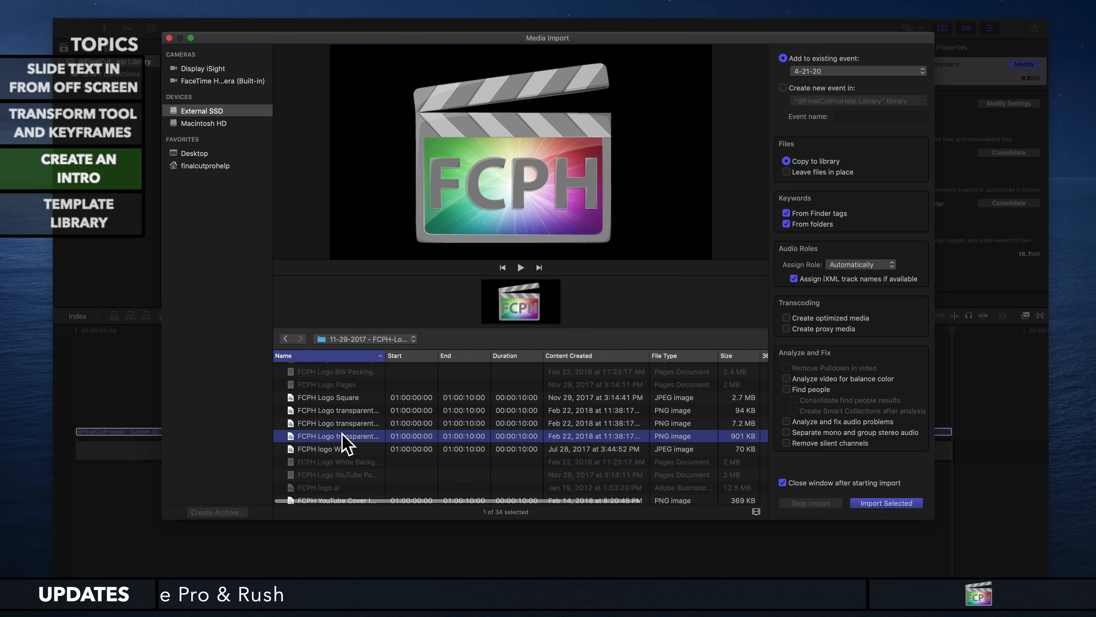
pyautogui.moveTo(385, 355); pyautogui.dragTo(472, 355)
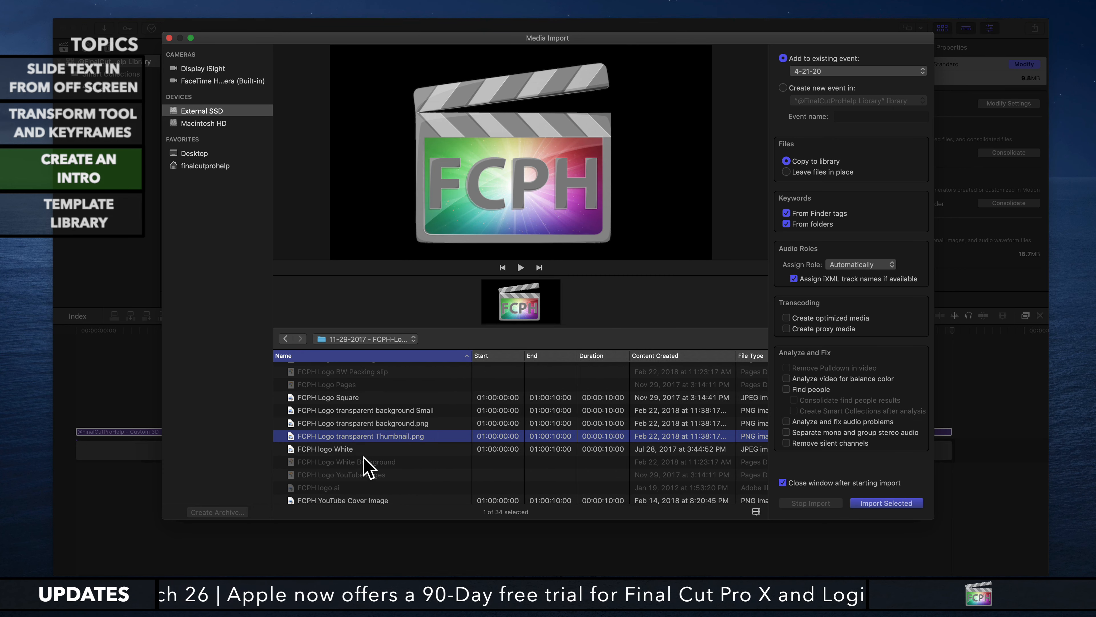
pyautogui.click(886, 503)
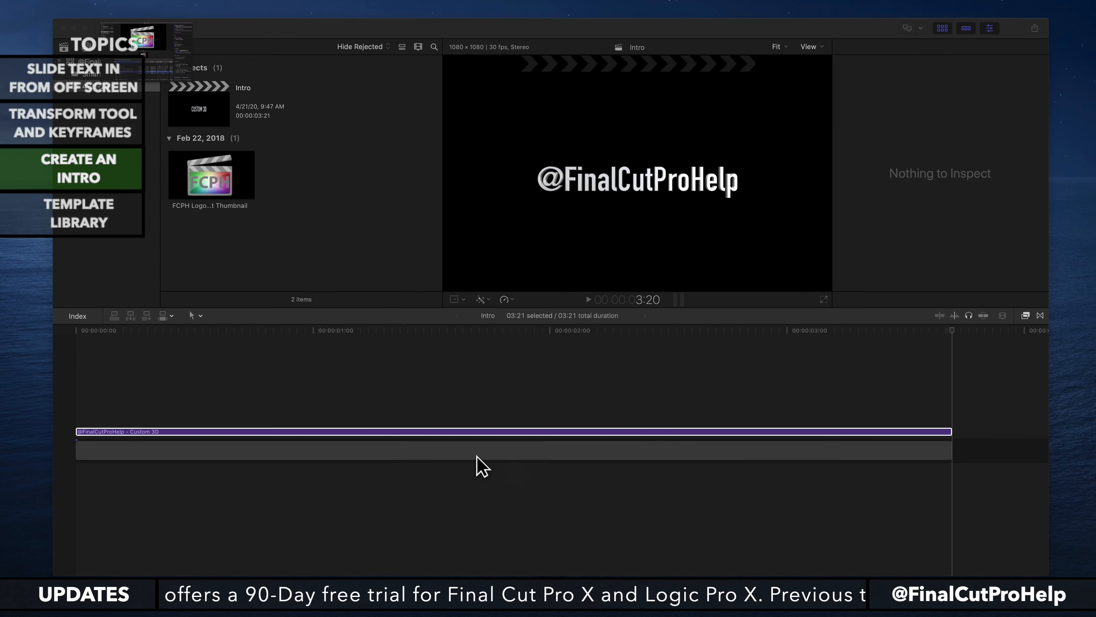
# Connect the FCPH logo image above the title at the timeline start and trim its end to match the title
pyautogui.moveTo(244, 199); pyautogui.dragTo(73, 396)
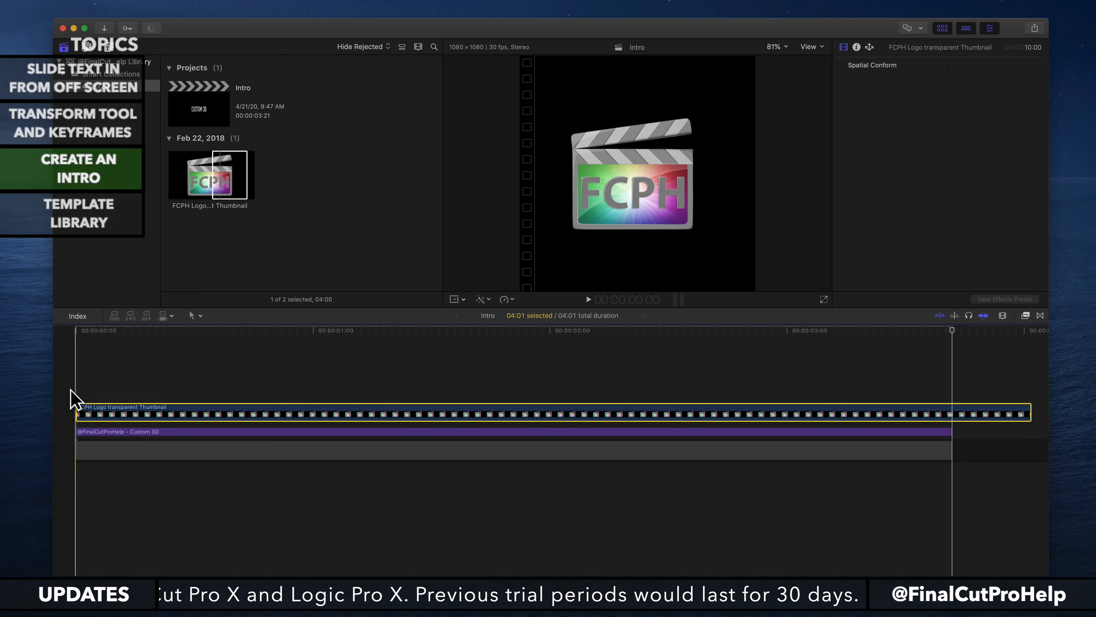
pyautogui.moveTo(1027, 416); pyautogui.dragTo(952, 414)
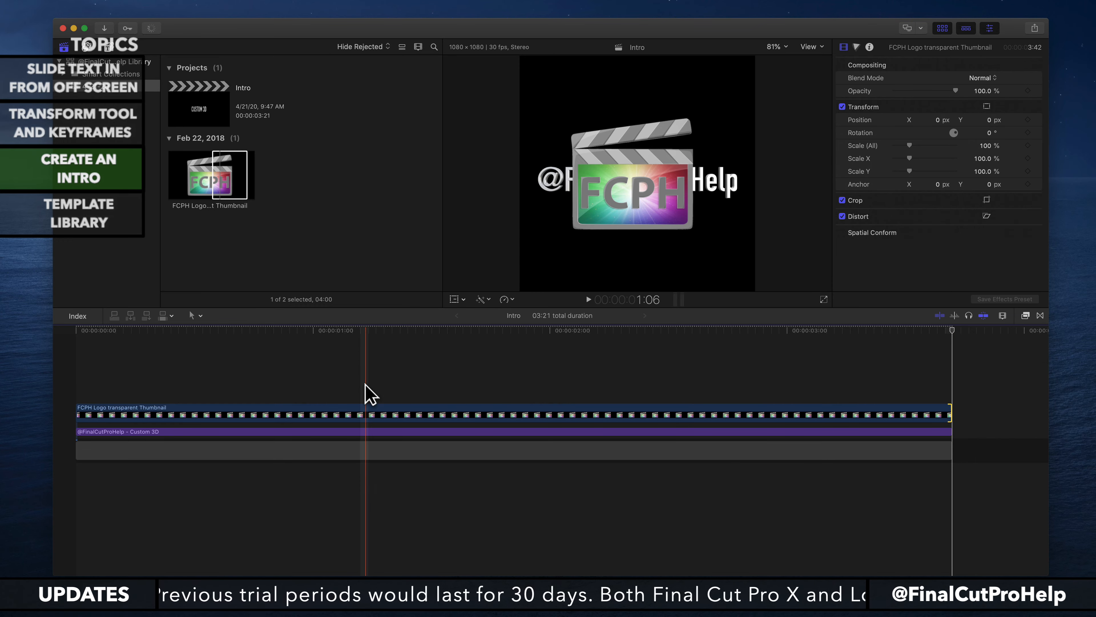
# Scale the logo to 59% and keyframe its Y position at 782 px at the start and 253.3 px at 1:04
pyautogui.click(345, 413)
pyautogui.click(73, 349)
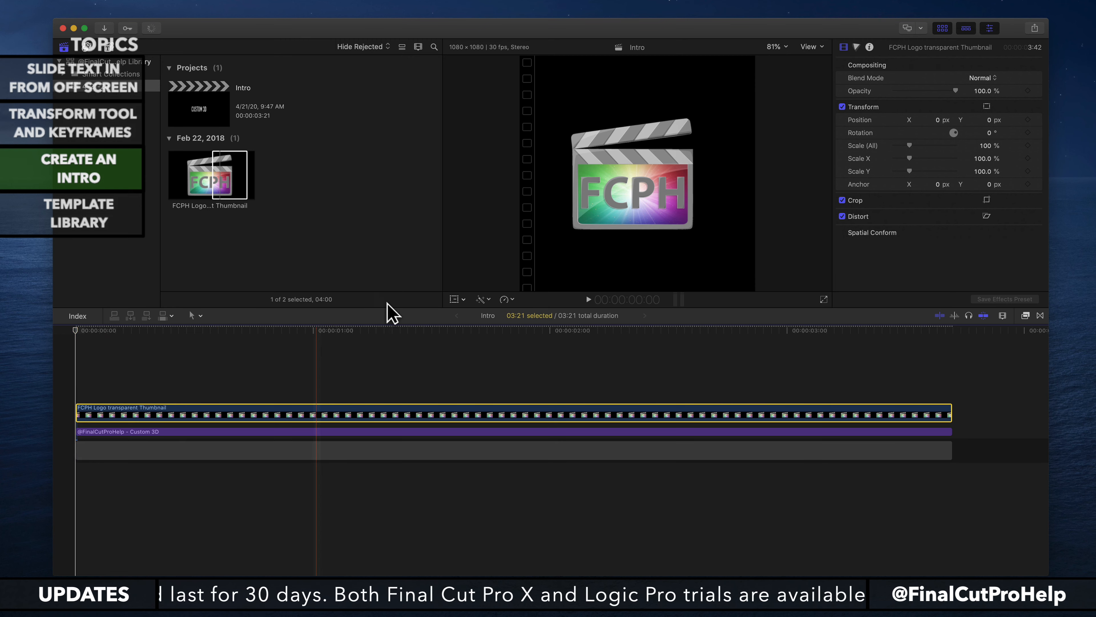
pyautogui.moveTo(910, 146); pyautogui.dragTo(903, 146)
pyautogui.moveTo(988, 120); pyautogui.dragTo(989, 93)
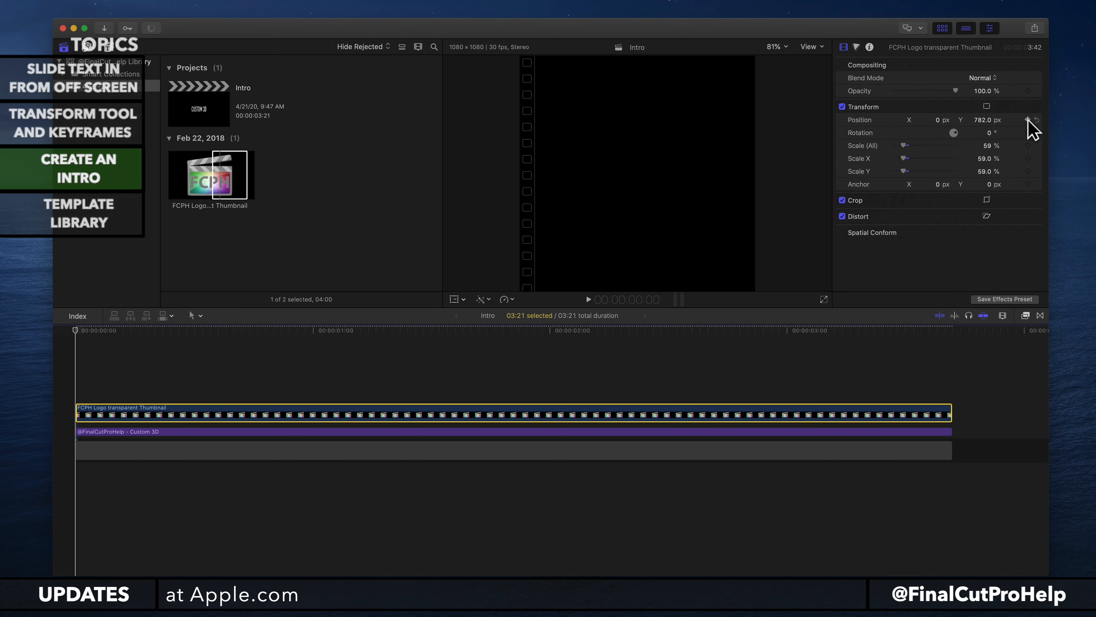
pyautogui.moveTo(107, 338); pyautogui.dragTo(350, 339)
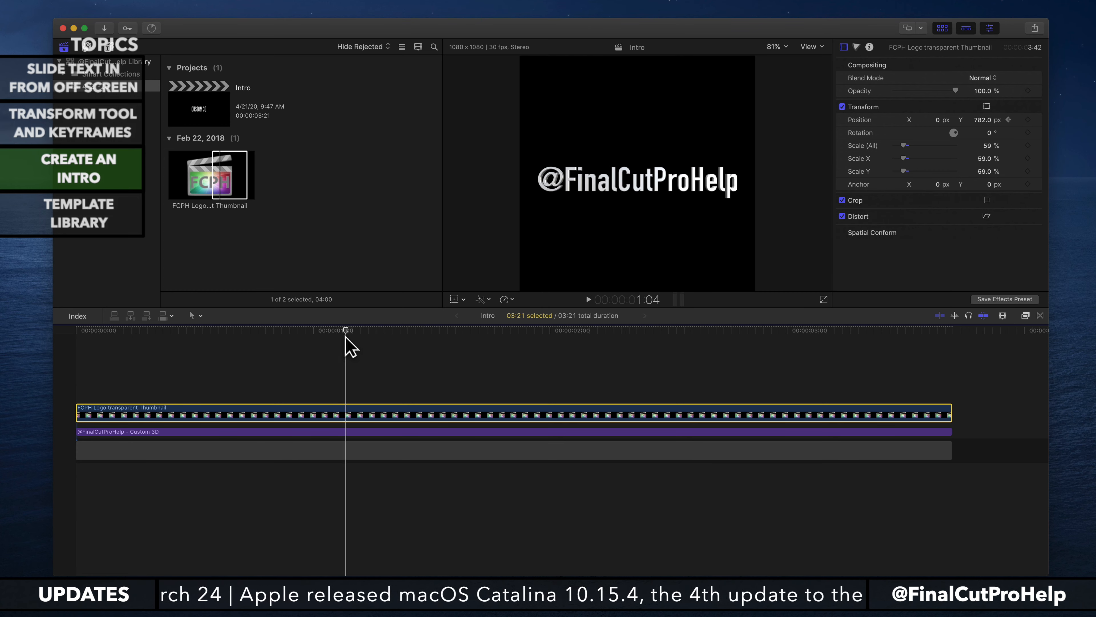
pyautogui.moveTo(981, 119)
pyautogui.mouseDown()
pyautogui.moveTo(981, 149)
pyautogui.moveTo(986, 122)
pyautogui.mouseUp()
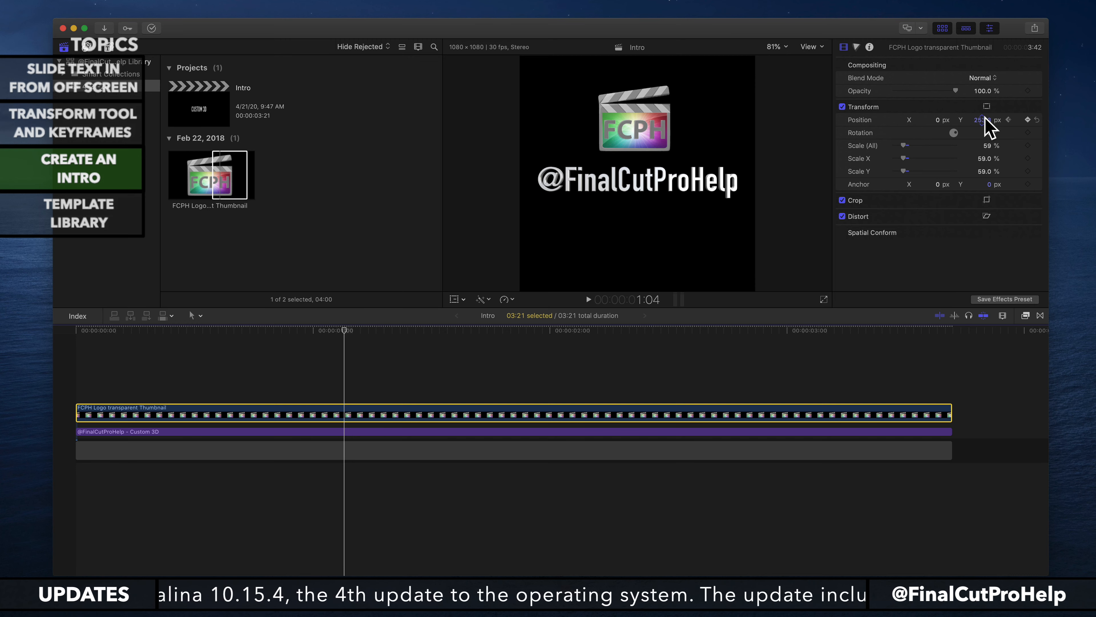
# Add logo position and scale hold keyframes at 2:29, and set X 337 px, Y -366.1 px and 37% scale at 3:15
pyautogui.moveTo(340, 331); pyautogui.dragTo(786, 335)
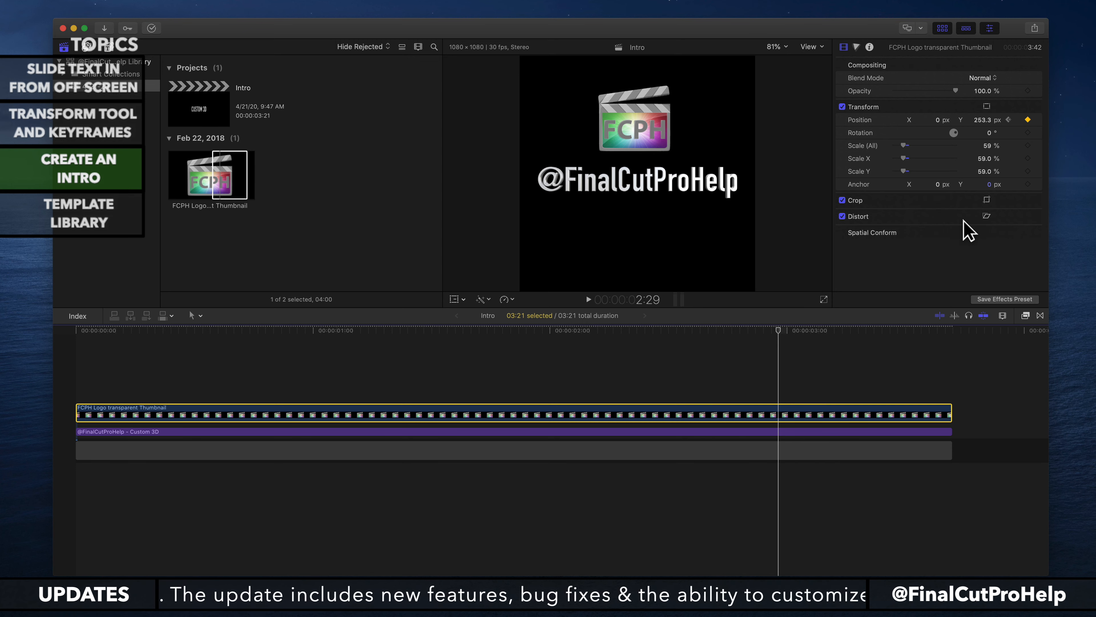
pyautogui.click(1028, 145)
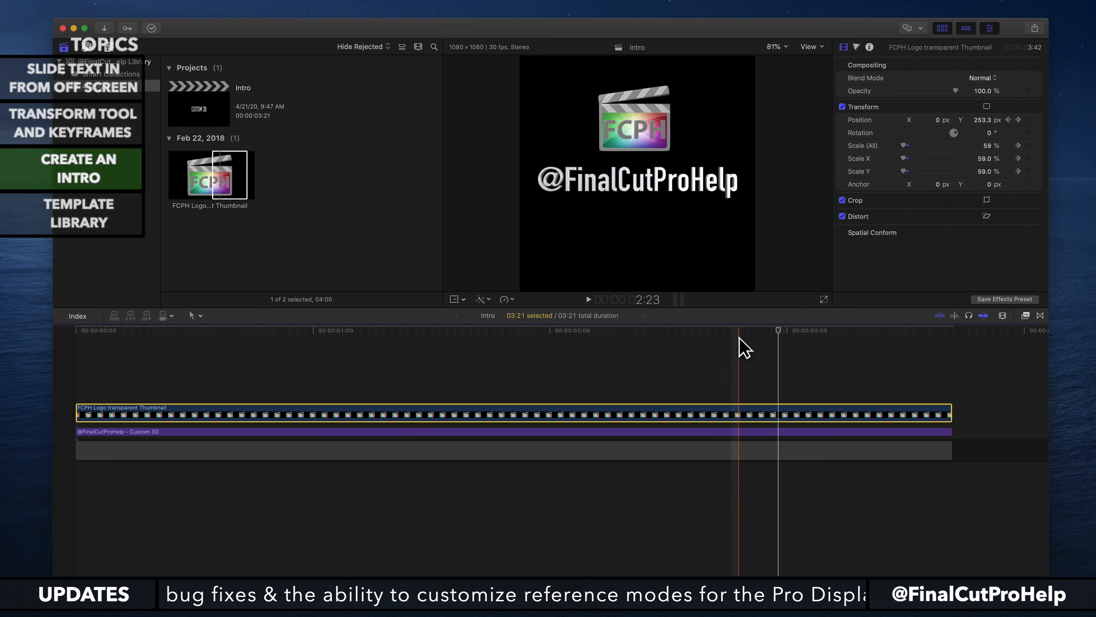
pyautogui.moveTo(778, 337); pyautogui.dragTo(910, 338)
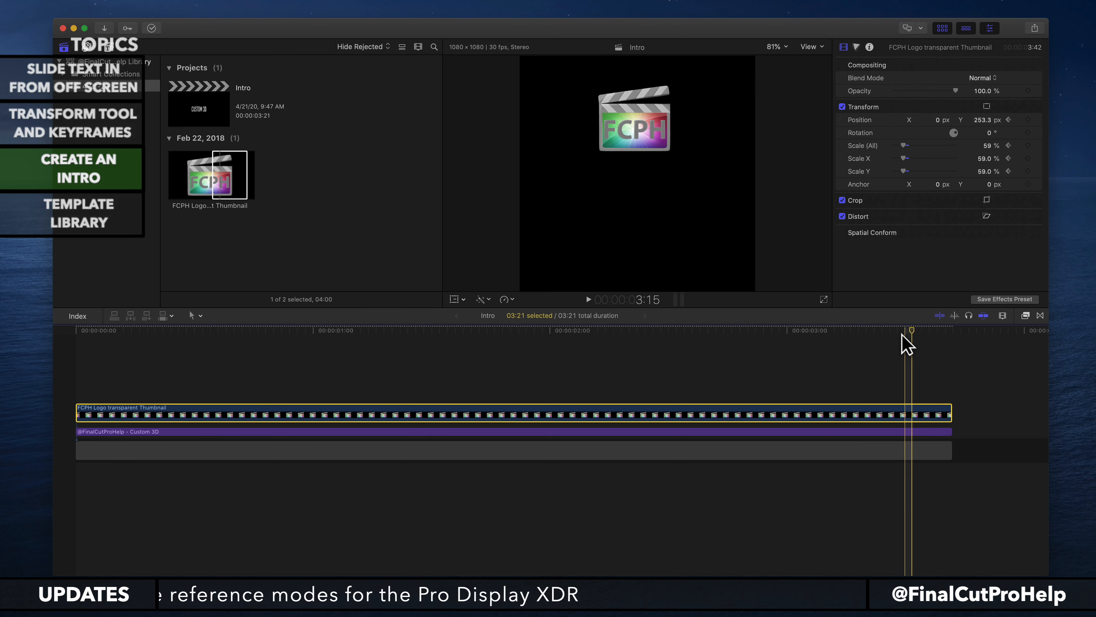
pyautogui.moveTo(983, 121); pyautogui.dragTo(986, 153)
pyautogui.moveTo(936, 126)
pyautogui.mouseDown()
pyautogui.moveTo(977, 129)
pyautogui.moveTo(952, 134)
pyautogui.mouseUp()
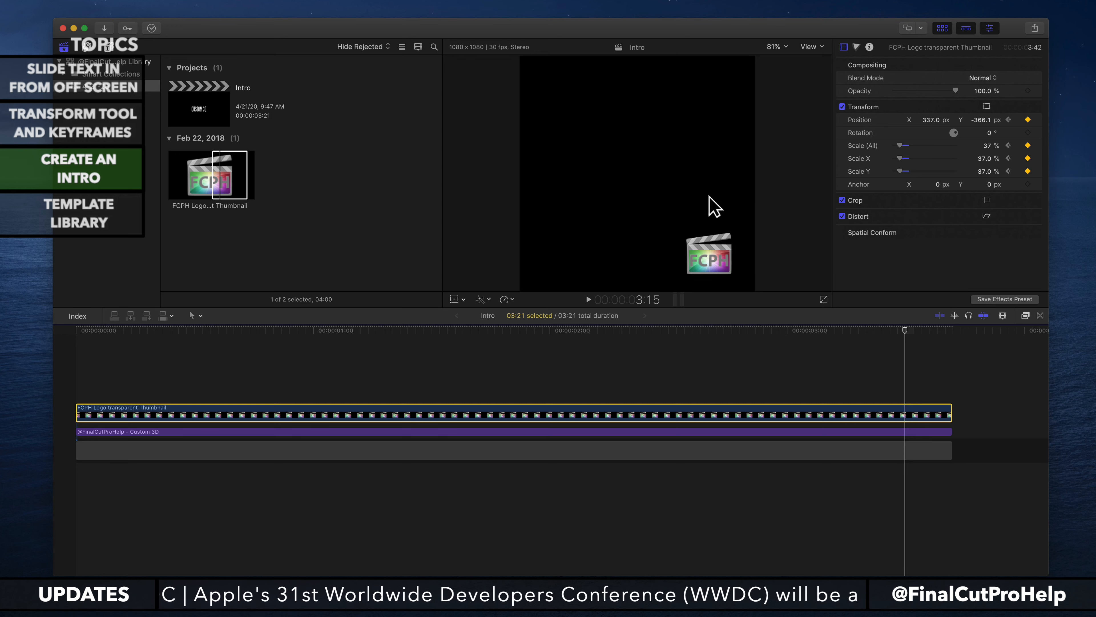
# Show the title/action safe zones and set the logo's 3:15 position keyframe to X 387 px and Y -388.4 px
pyautogui.click(809, 47)
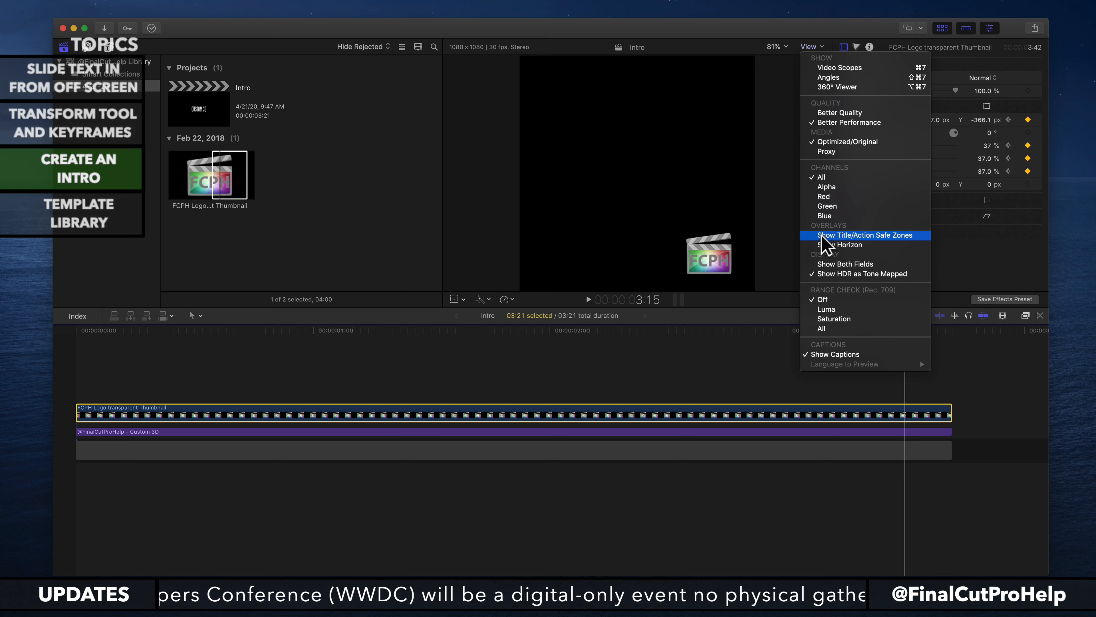
pyautogui.click(895, 236)
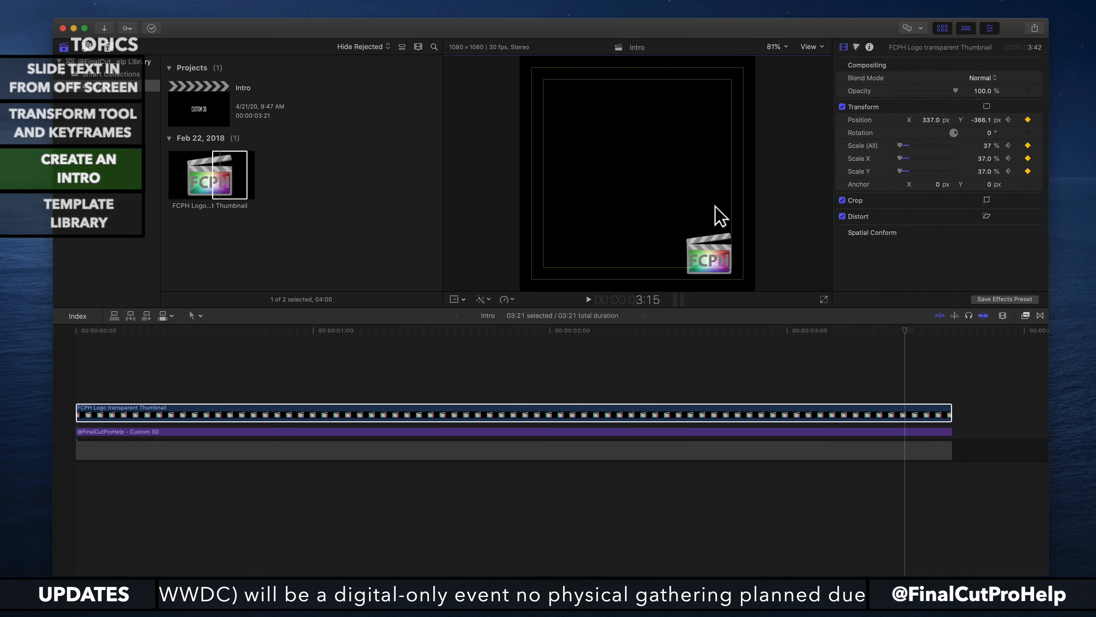
pyautogui.moveTo(934, 121); pyautogui.dragTo(969, 121)
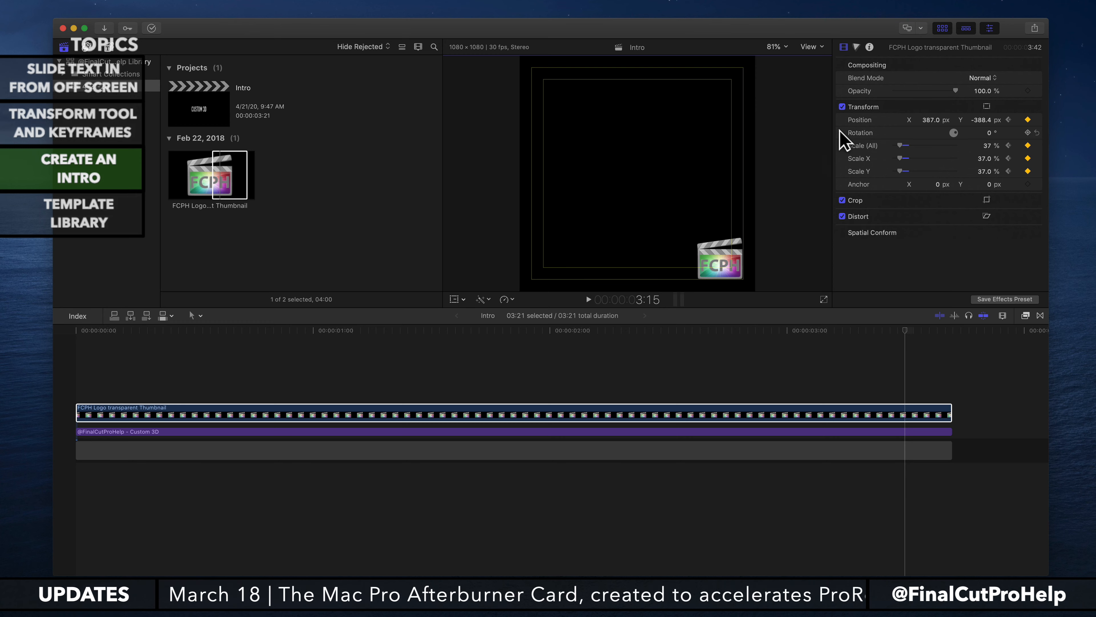
# Extend the end of the FCPH logo clip to 30:00 and return the playhead to the start of the timeline
pyautogui.click(722, 387)
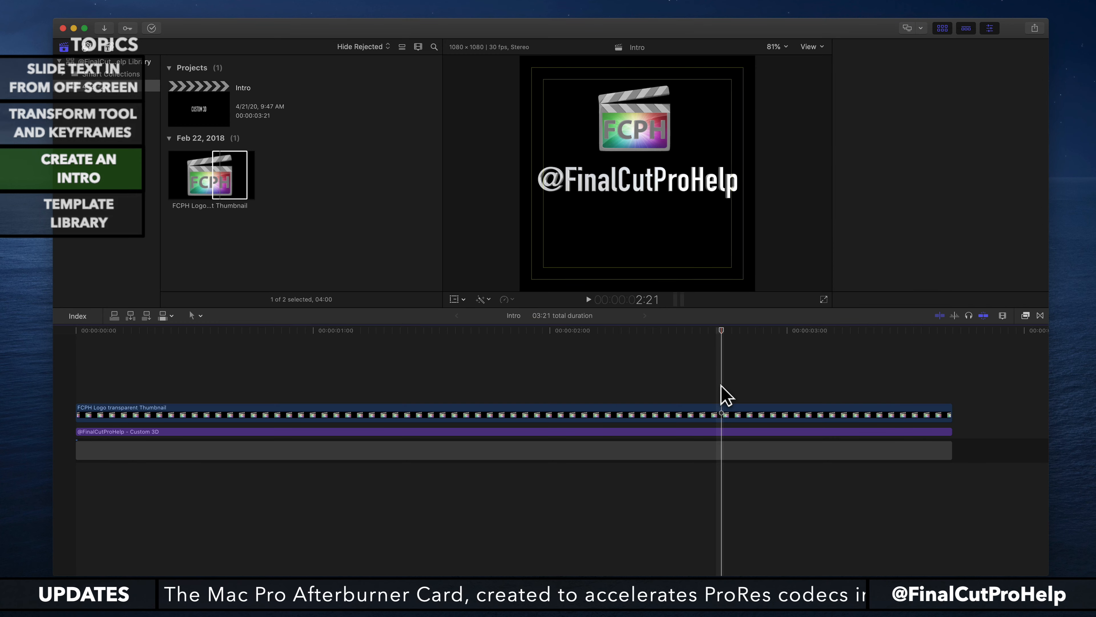
pyautogui.press('super+minus')
pyautogui.press('super+minus')
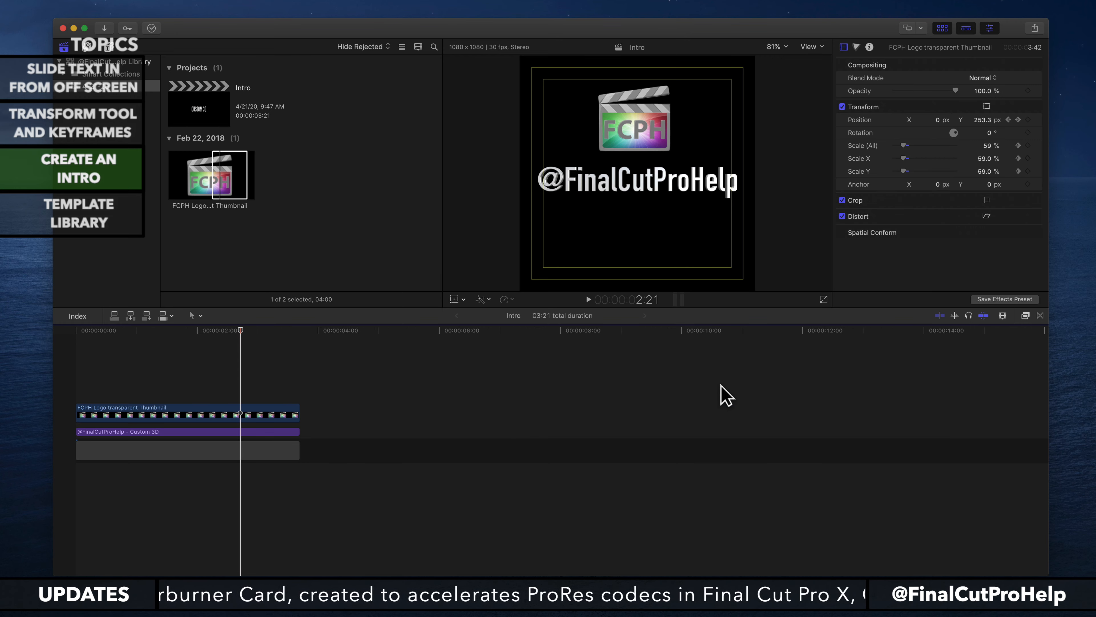
pyautogui.click(273, 415)
pyautogui.moveTo(299, 412); pyautogui.dragTo(137, 417)
pyautogui.hscroll(-10, 218, 414)
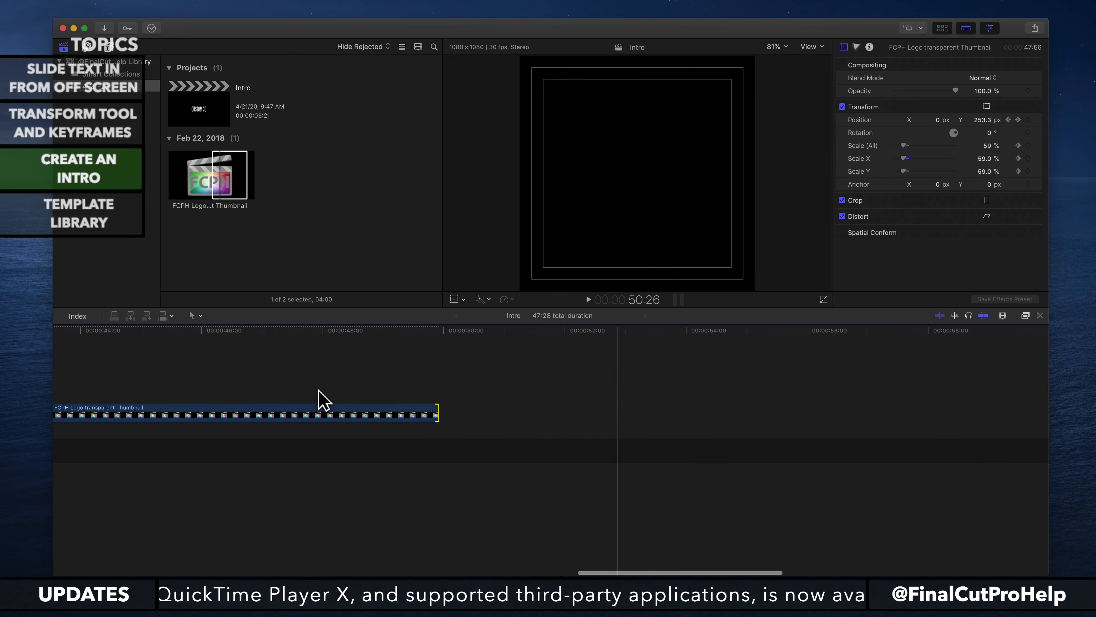
pyautogui.hotkey('shift', 'z')
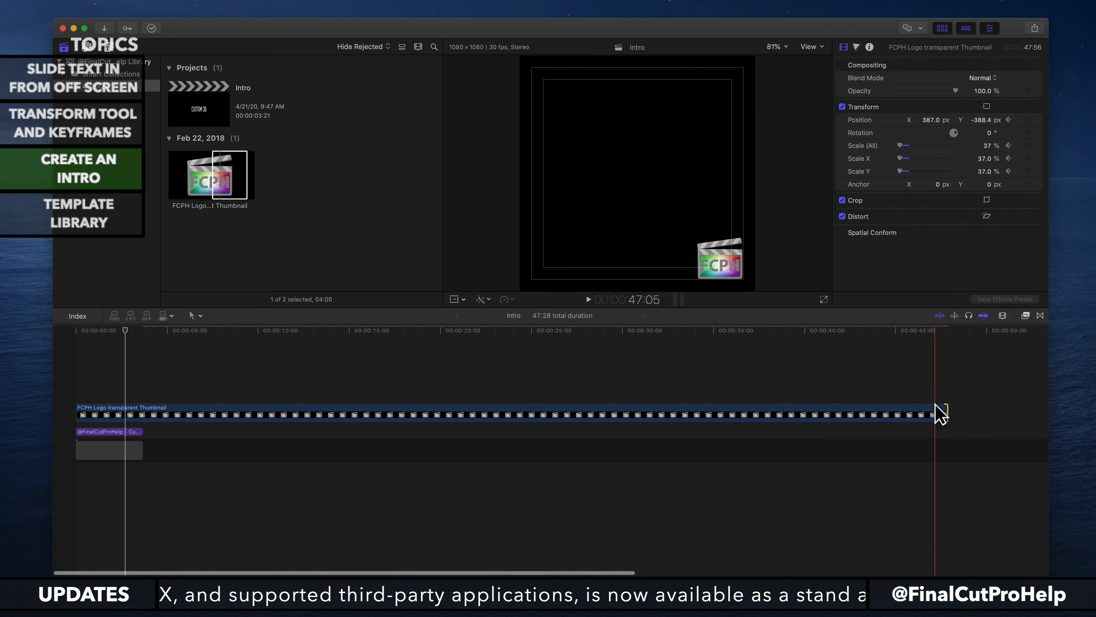
pyautogui.moveTo(943, 407); pyautogui.dragTo(622, 409)
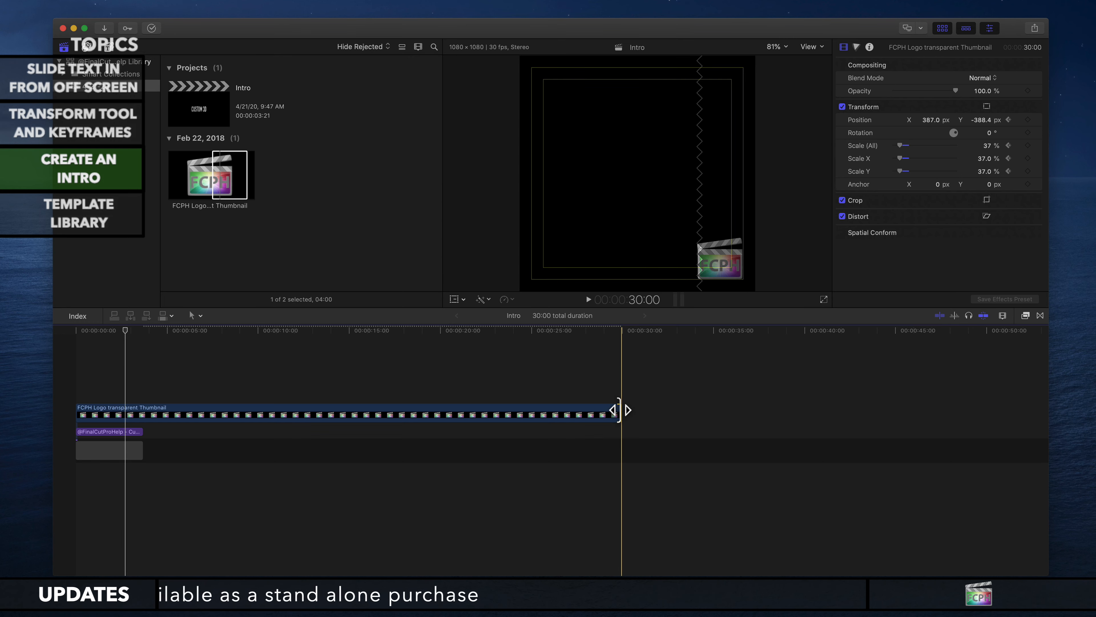
pyautogui.moveTo(76, 329); pyautogui.dragTo(509, 401)
pyautogui.click(520, 412)
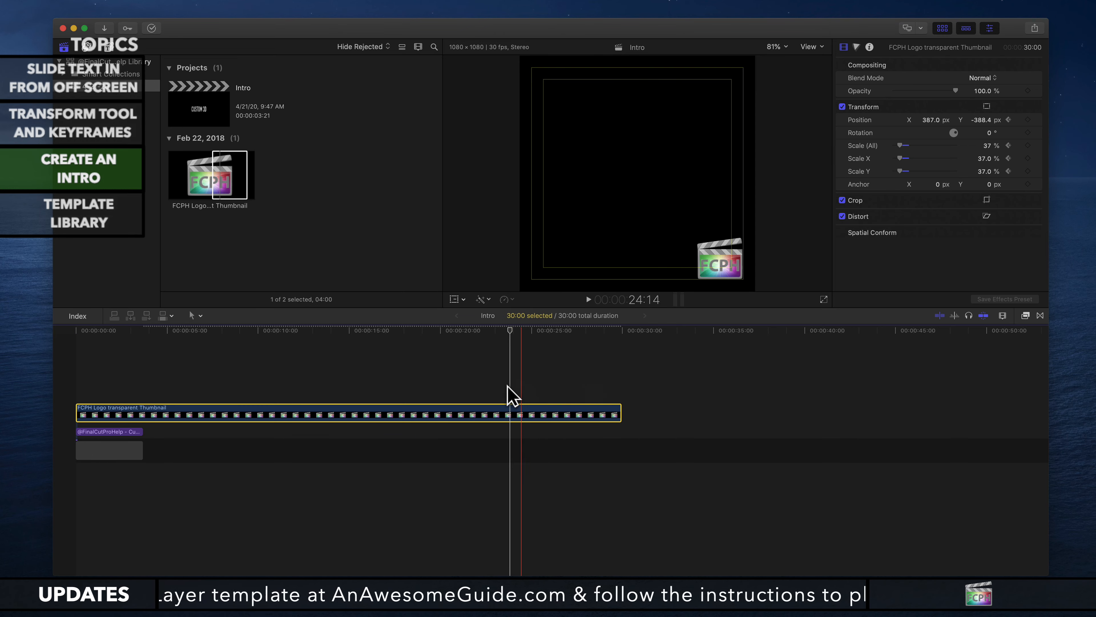
pyautogui.click(624, 338)
pyautogui.press('Home')
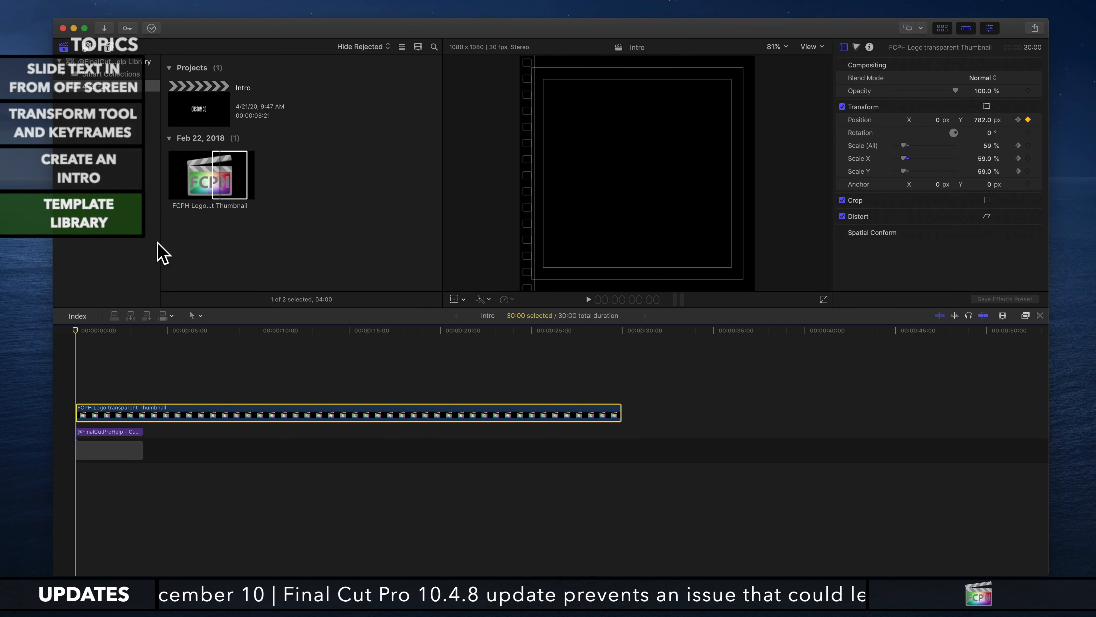
pyautogui.moveTo(159, 237); pyautogui.dragTo(223, 243)
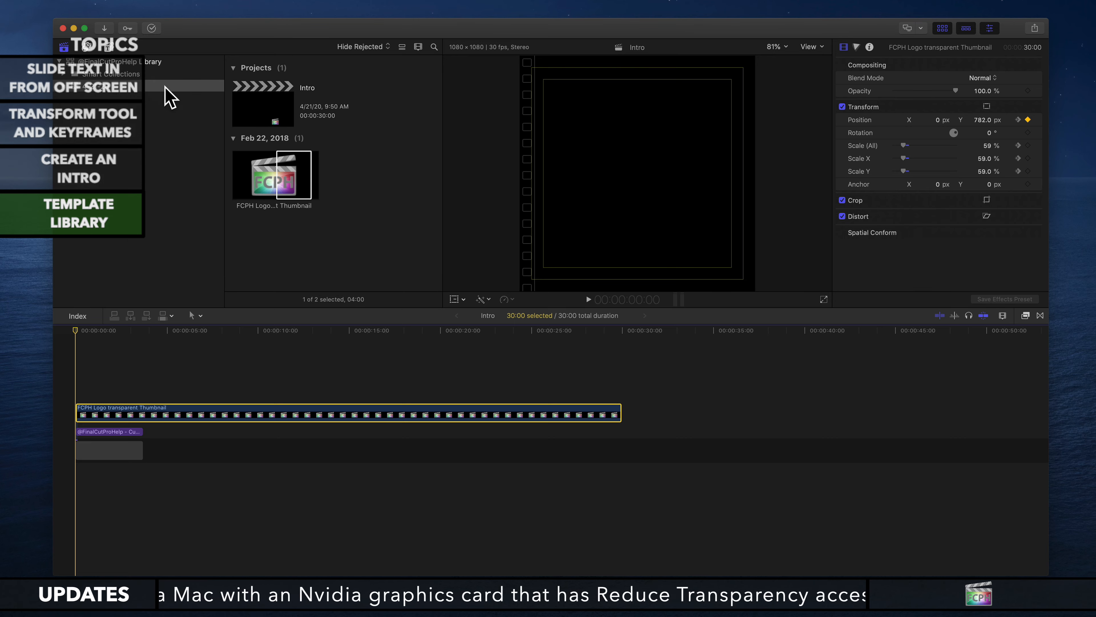
pyautogui.click(88, 63)
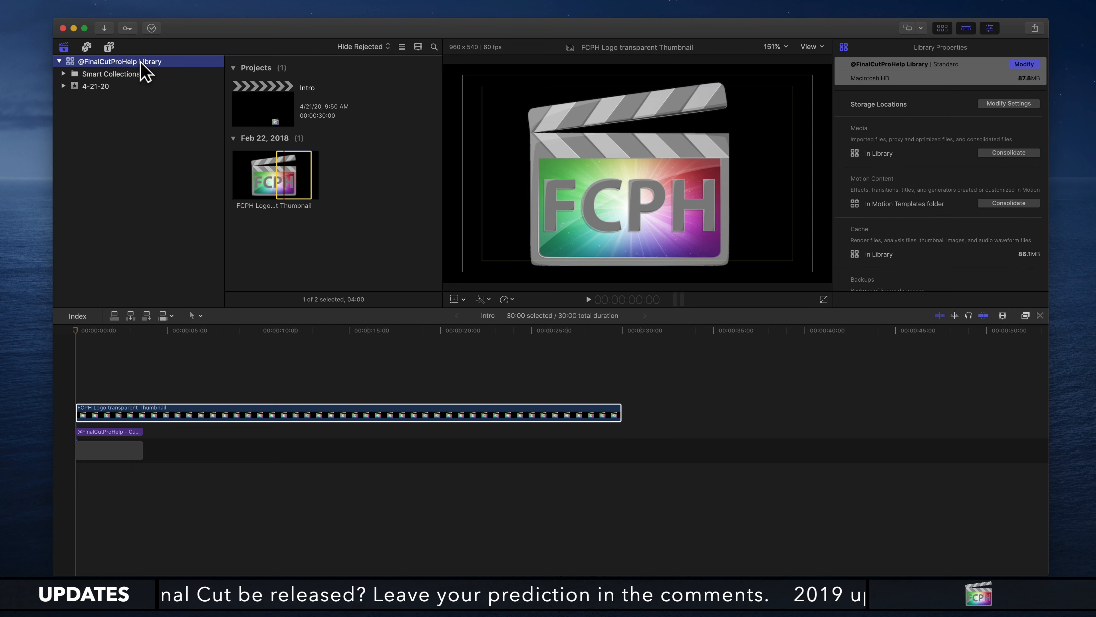
pyautogui.click(136, 86)
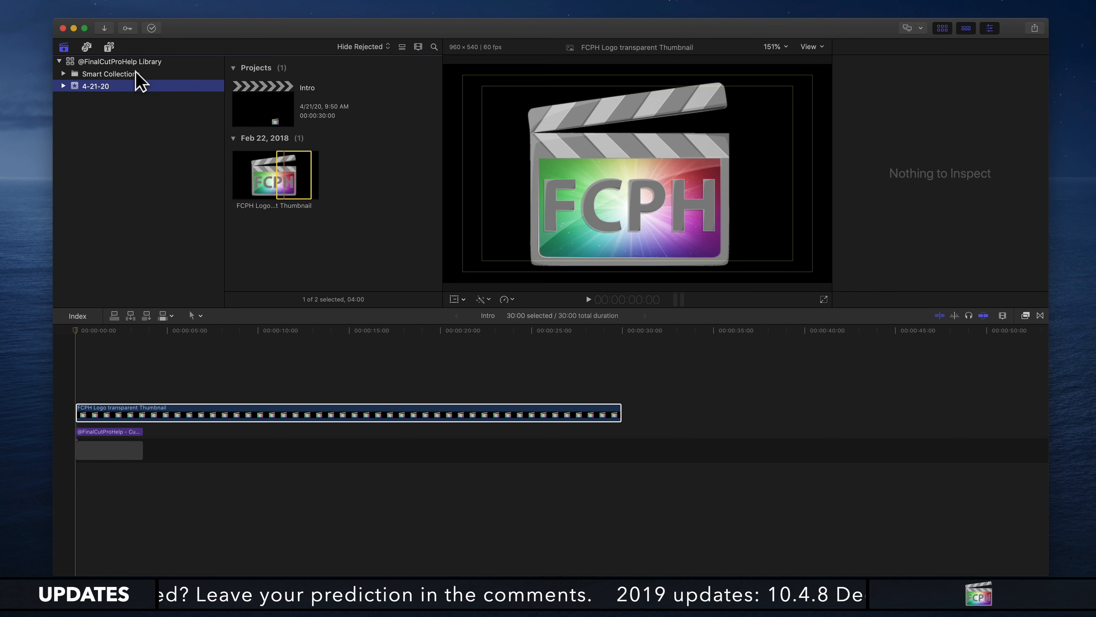
pyautogui.click(139, 64)
pyautogui.click(138, 63)
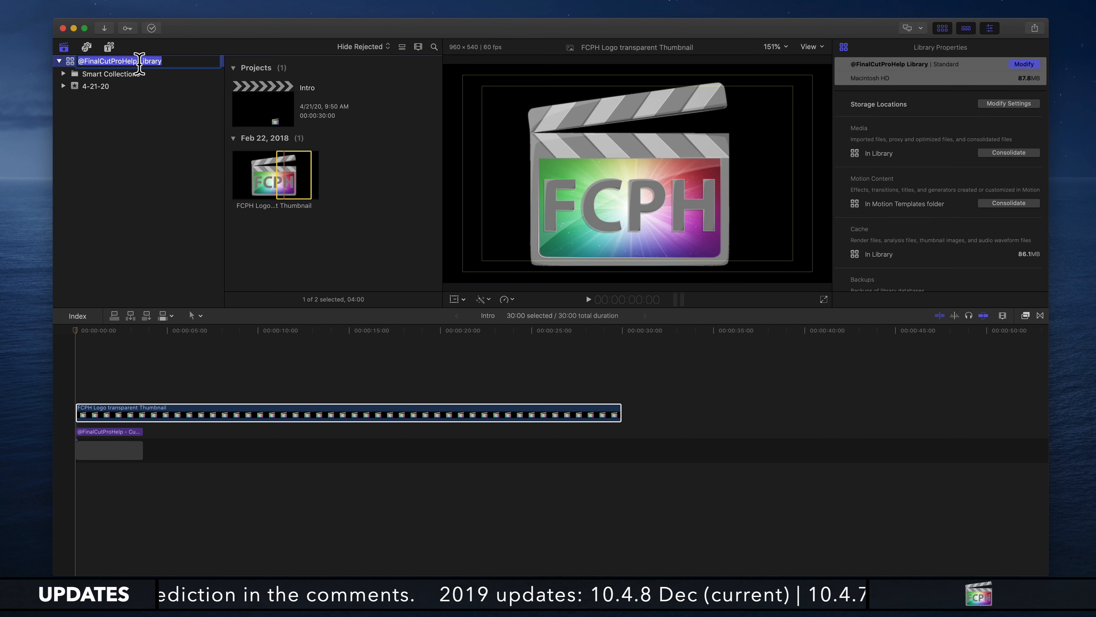
pyautogui.click(139, 62)
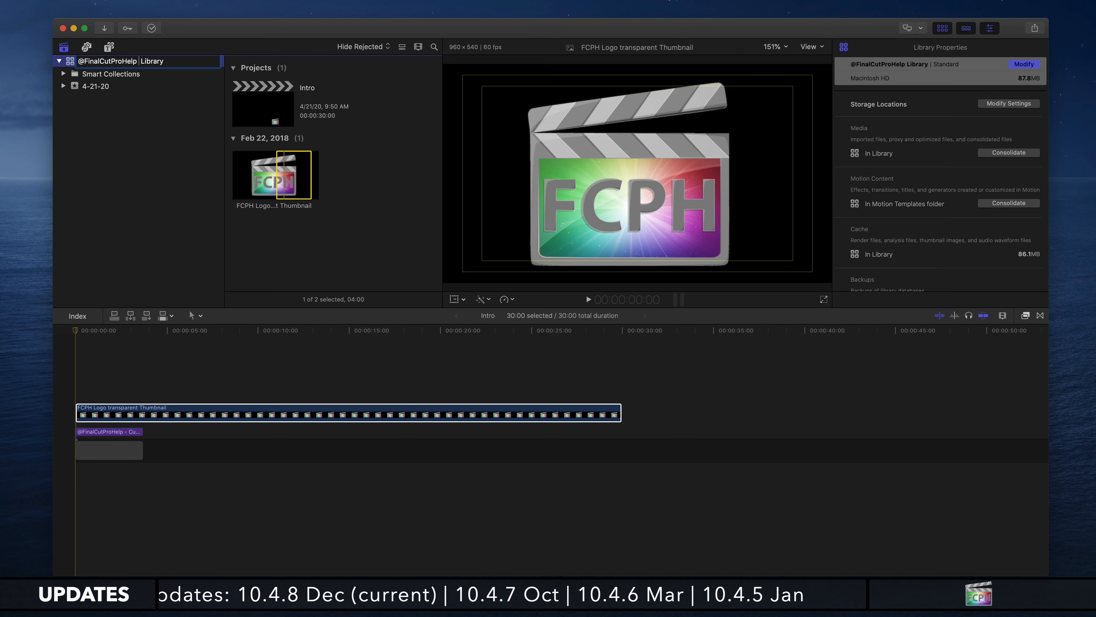
pyautogui.write('Template')
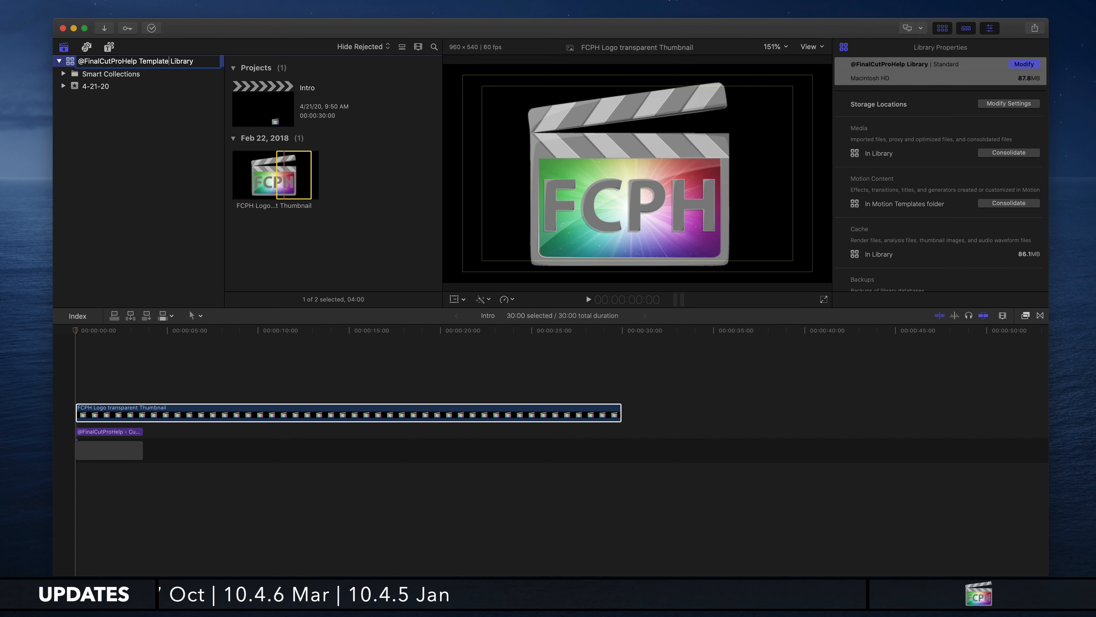
pyautogui.press('Return')
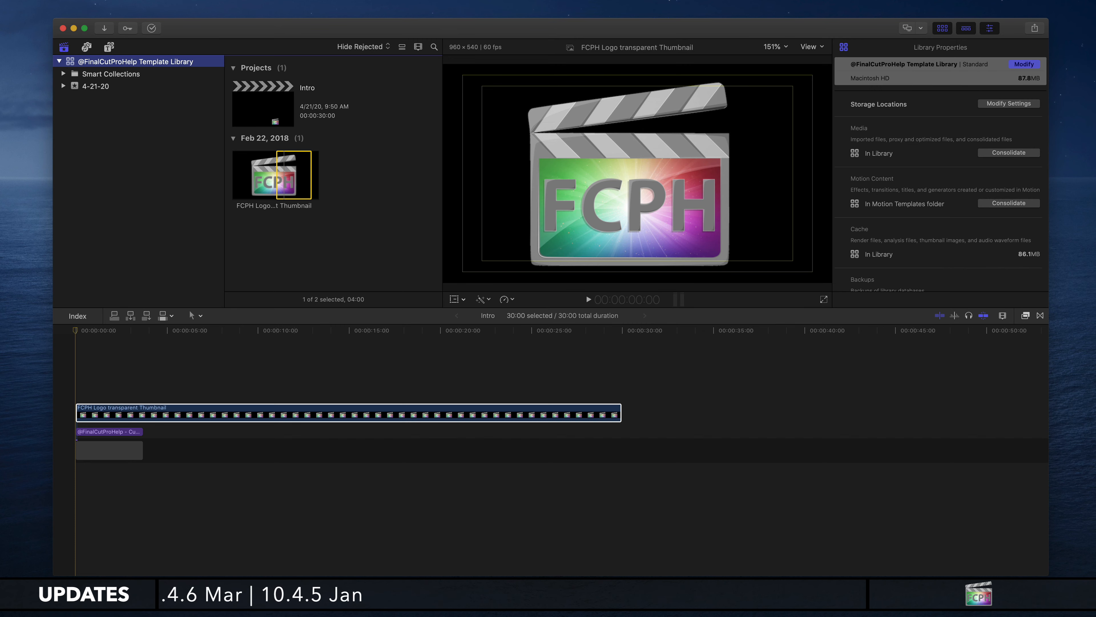
# Rename the 4-21-20 event as Event
pyautogui.click(88, 87)
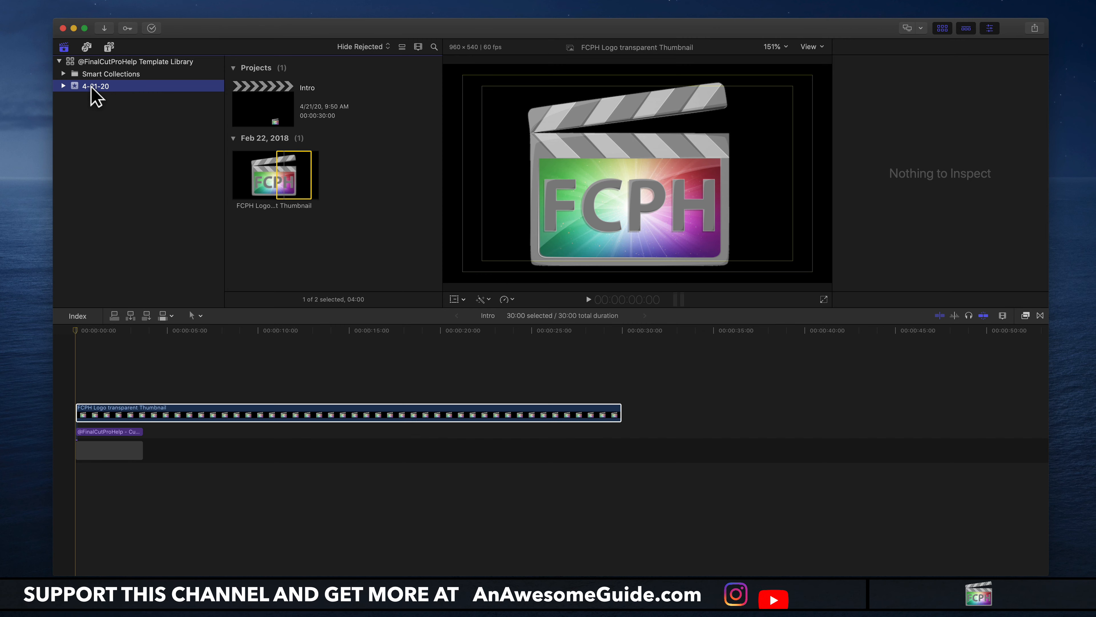
pyautogui.click(92, 87)
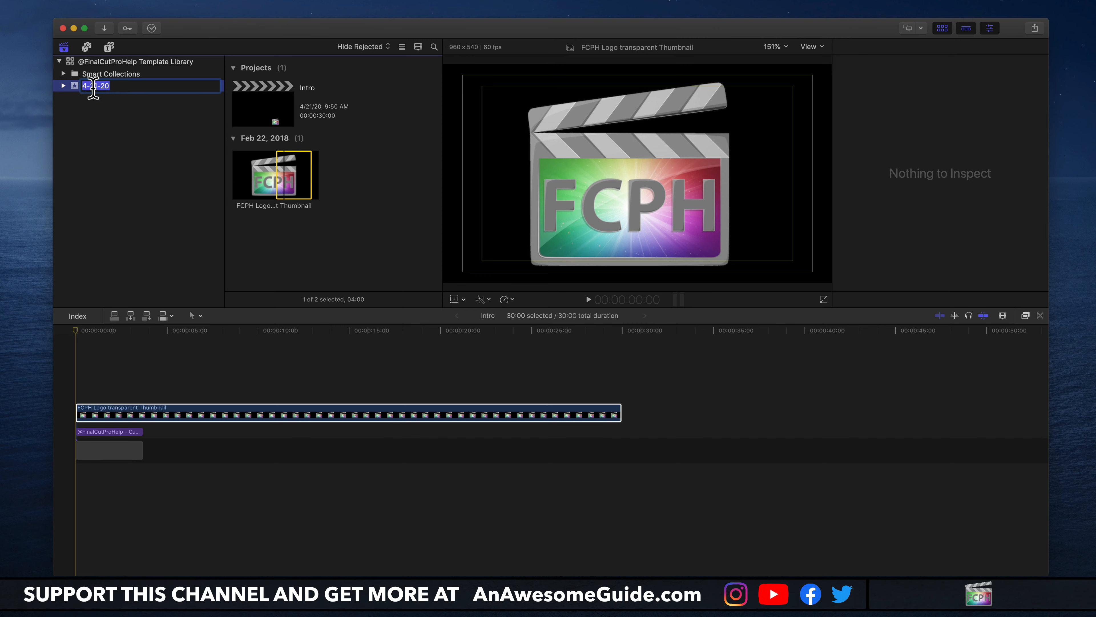
pyautogui.write('Event')
pyautogui.press('Return')
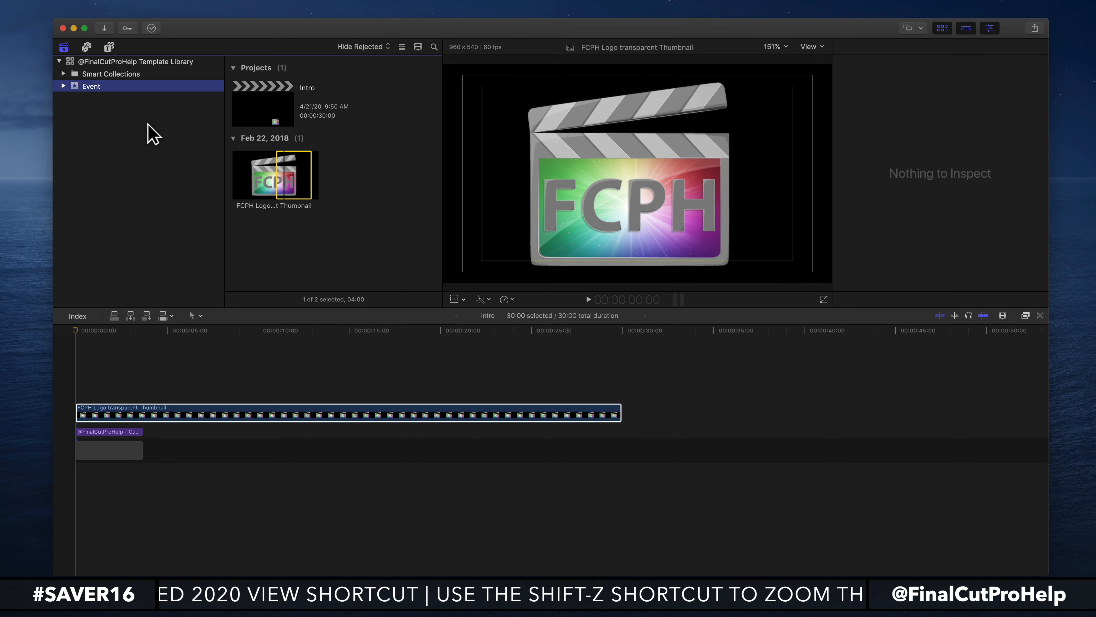
# Rename the Intro project as Video and select the FCPH logo clip in its timeline
pyautogui.click(307, 88)
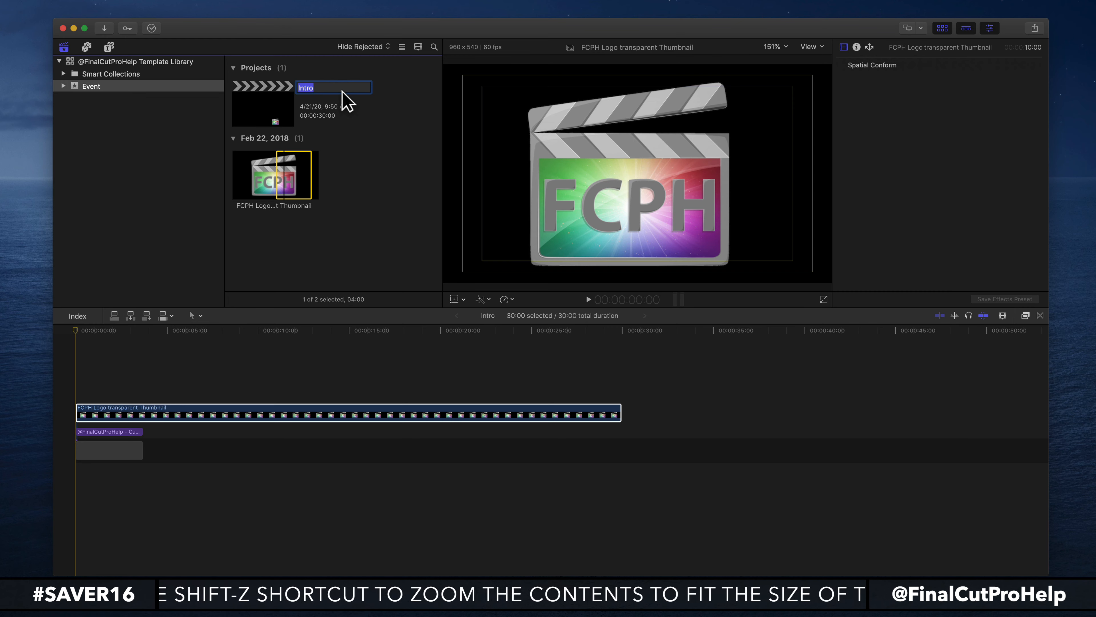
pyautogui.write('Video')
pyautogui.press('Return')
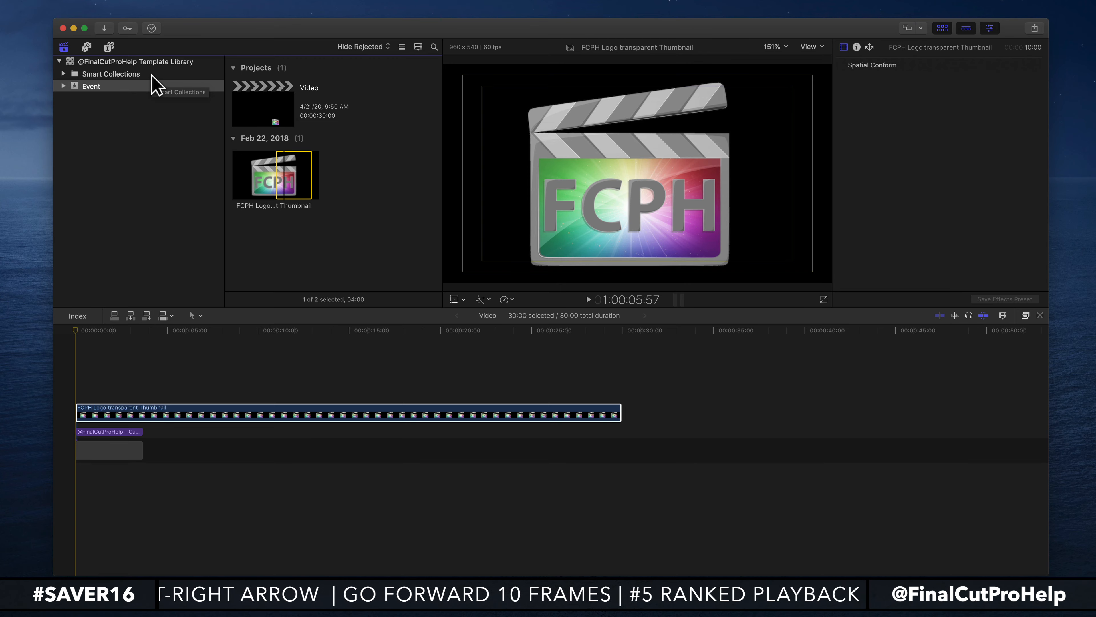
pyautogui.click(173, 406)
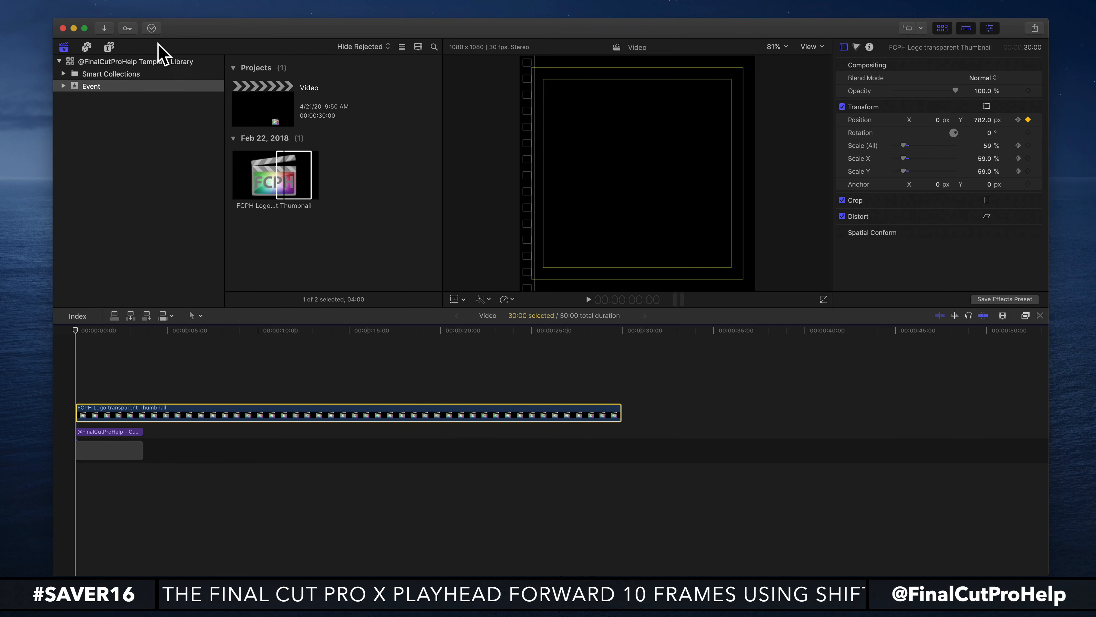
# Reveal the template library in Finder and fit the Movies folder column to the full file names
pyautogui.rightClick(113, 63)
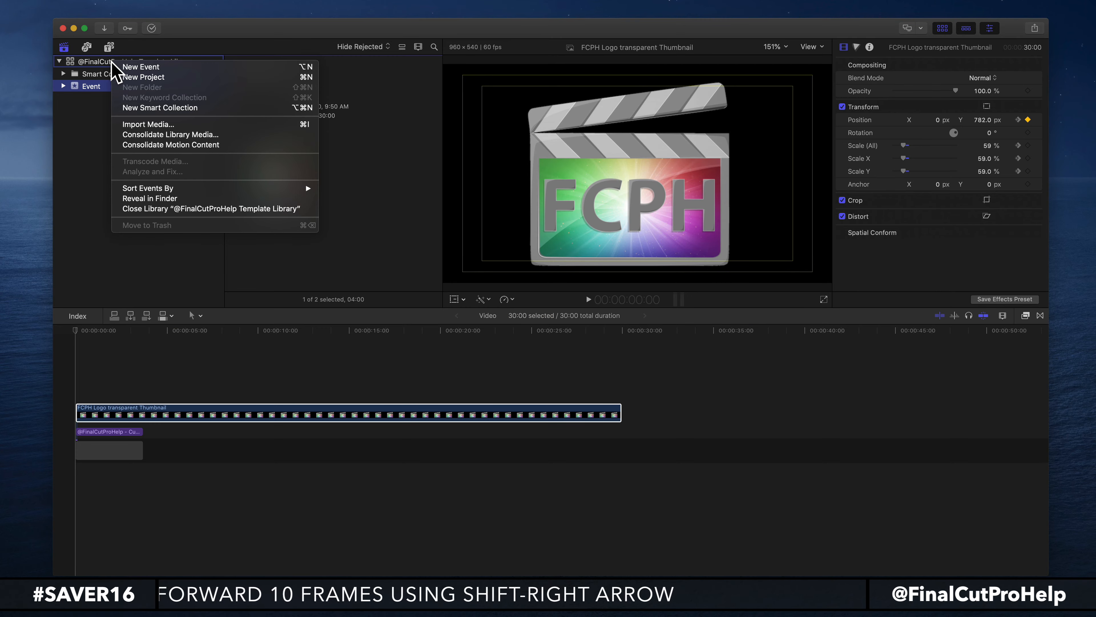
pyautogui.click(166, 200)
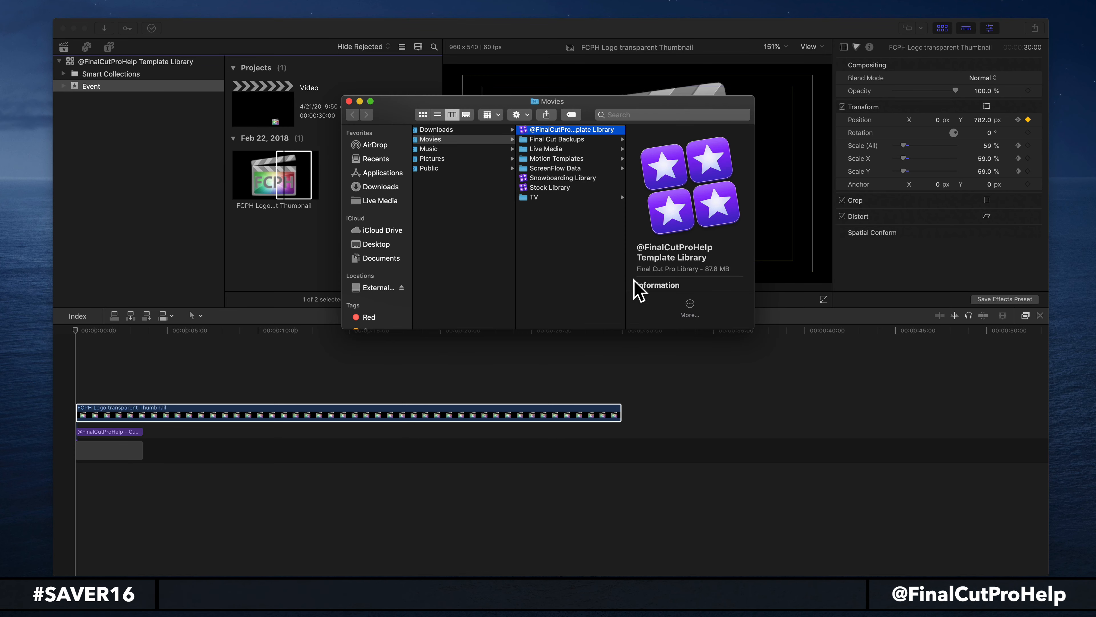
pyautogui.doubleClick(626, 283)
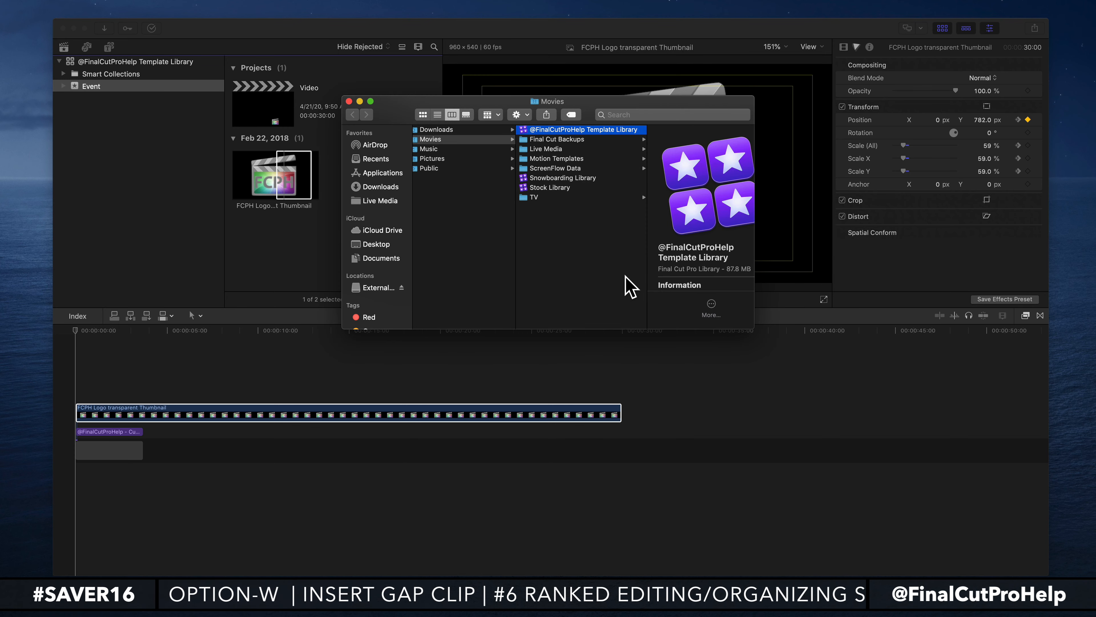
# Show the path bar in the Finder window and enlarge the window and its sidebar to reveal the full drive name
pyautogui.click(117, 6)
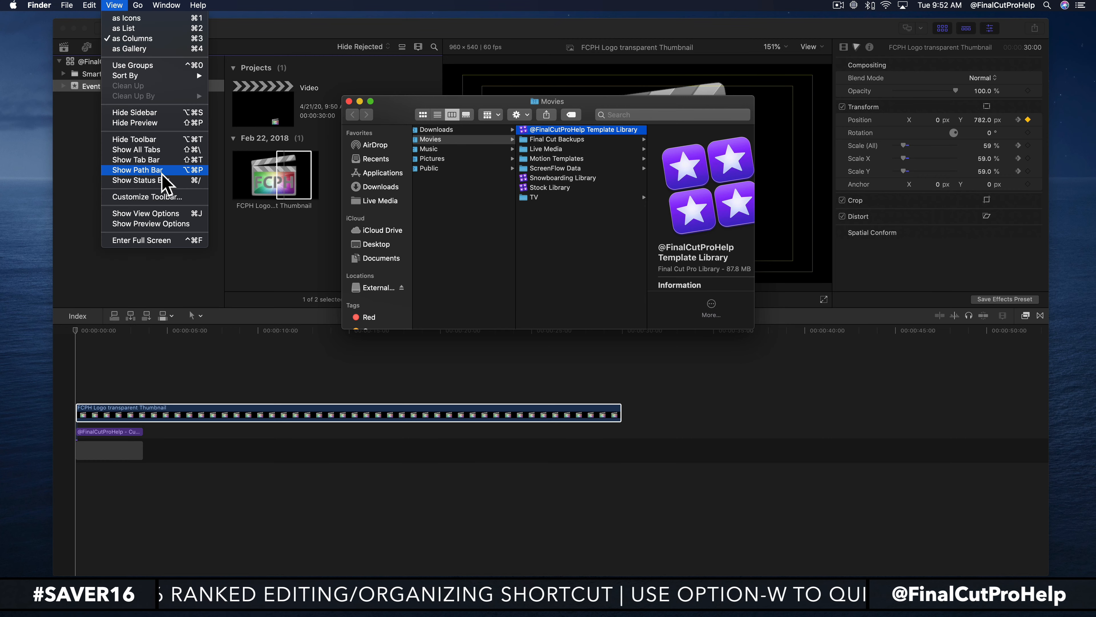
pyautogui.click(151, 173)
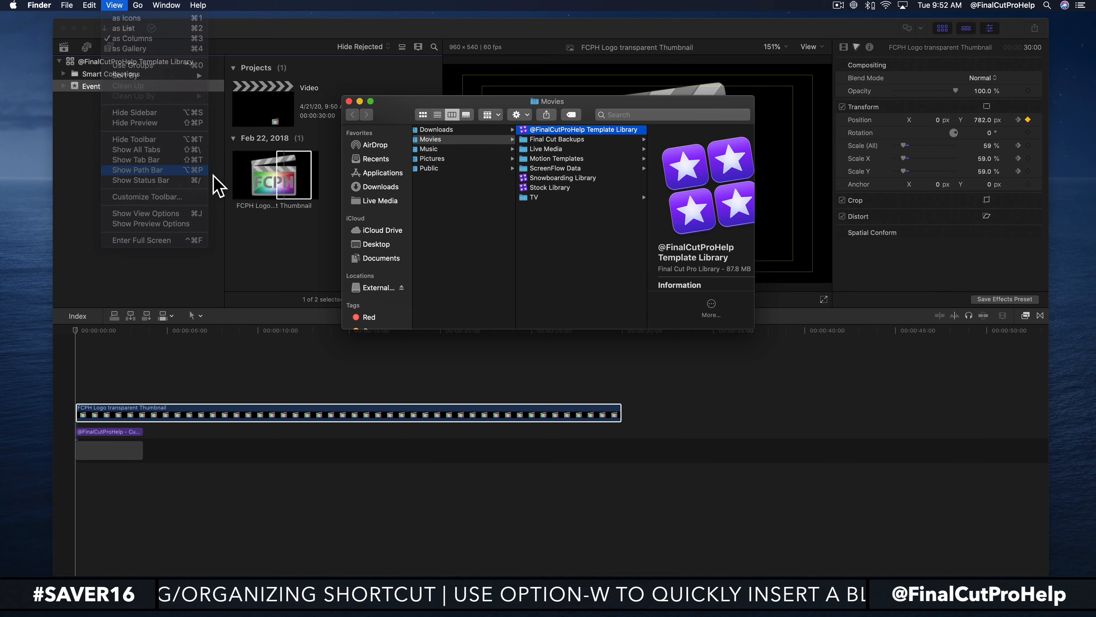
pyautogui.moveTo(746, 328); pyautogui.dragTo(841, 378)
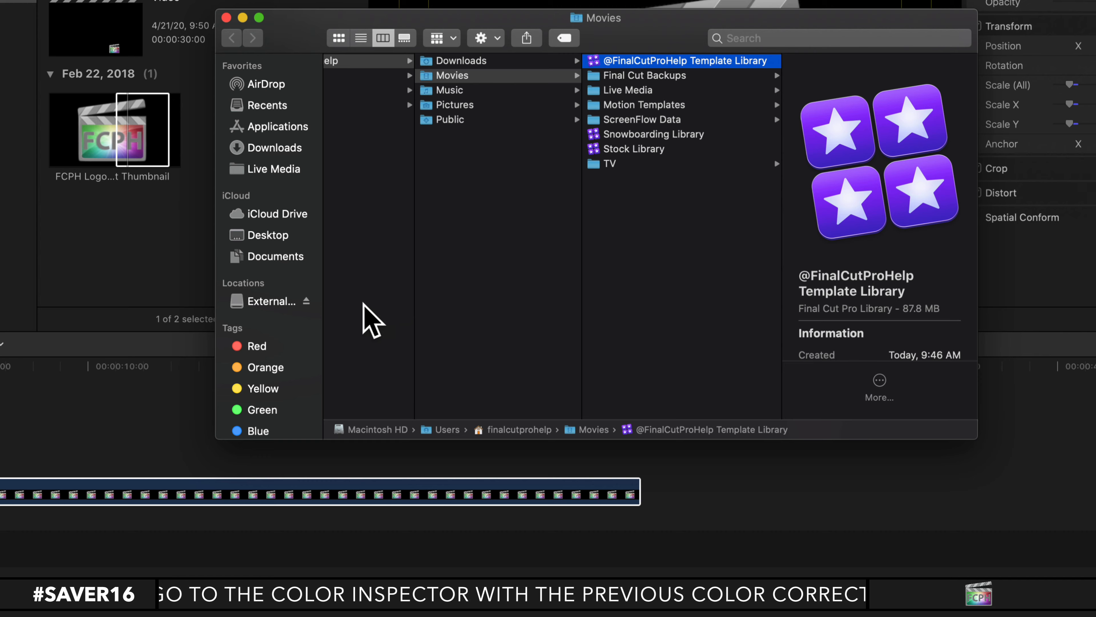
pyautogui.moveTo(320, 311); pyautogui.dragTo(413, 316)
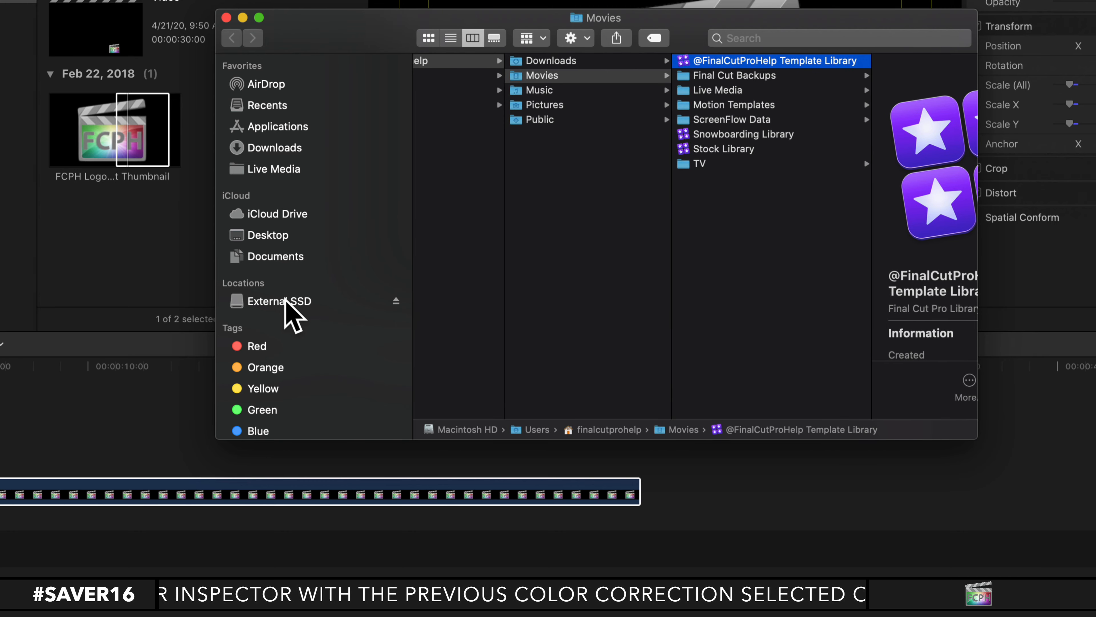
pyautogui.moveTo(761, 63); pyautogui.dragTo(275, 304)
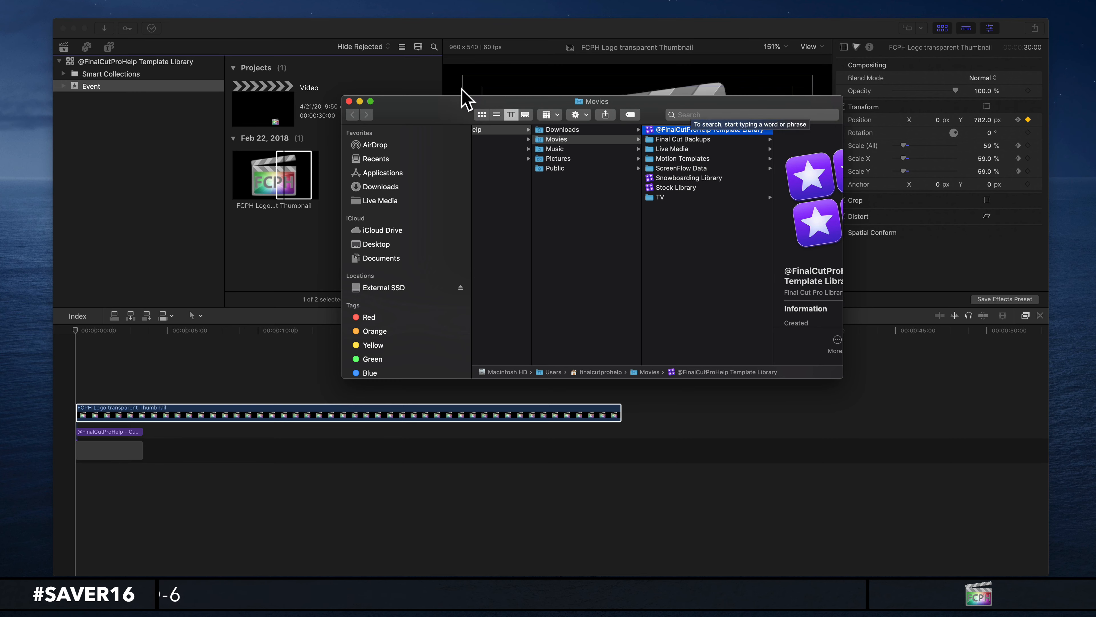
pyautogui.click(63, 28)
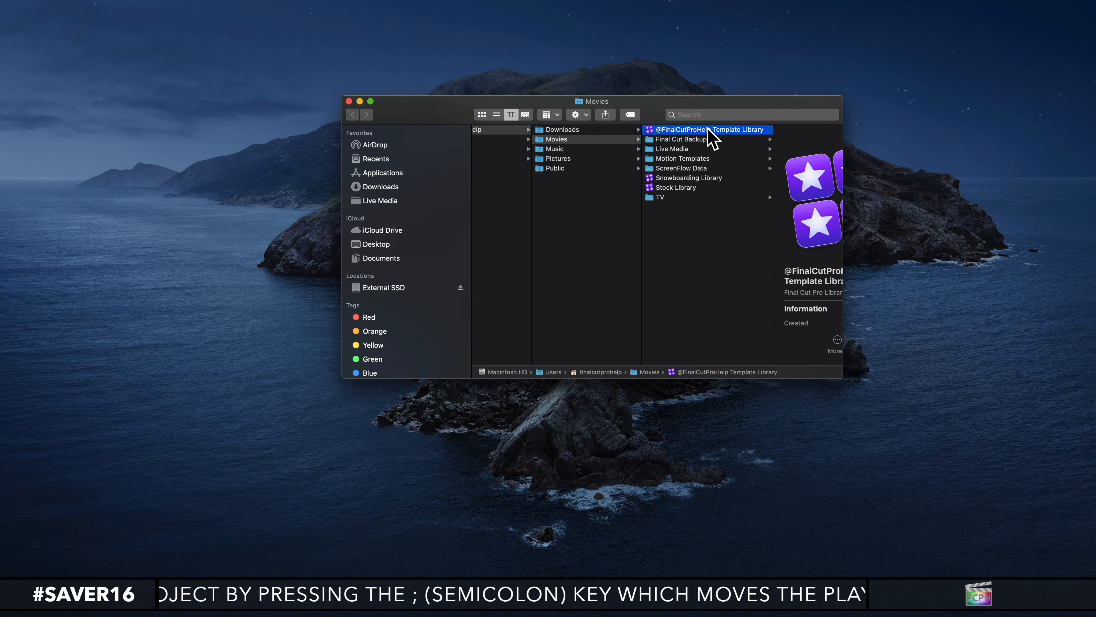
pyautogui.click(374, 288)
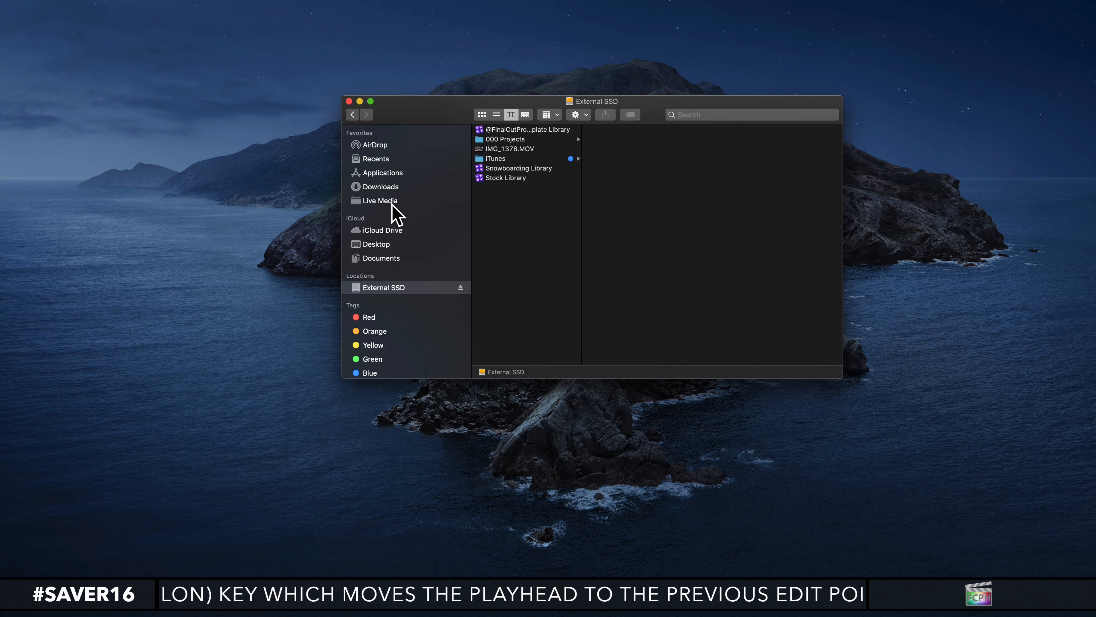
pyautogui.press('super+bracketleft')
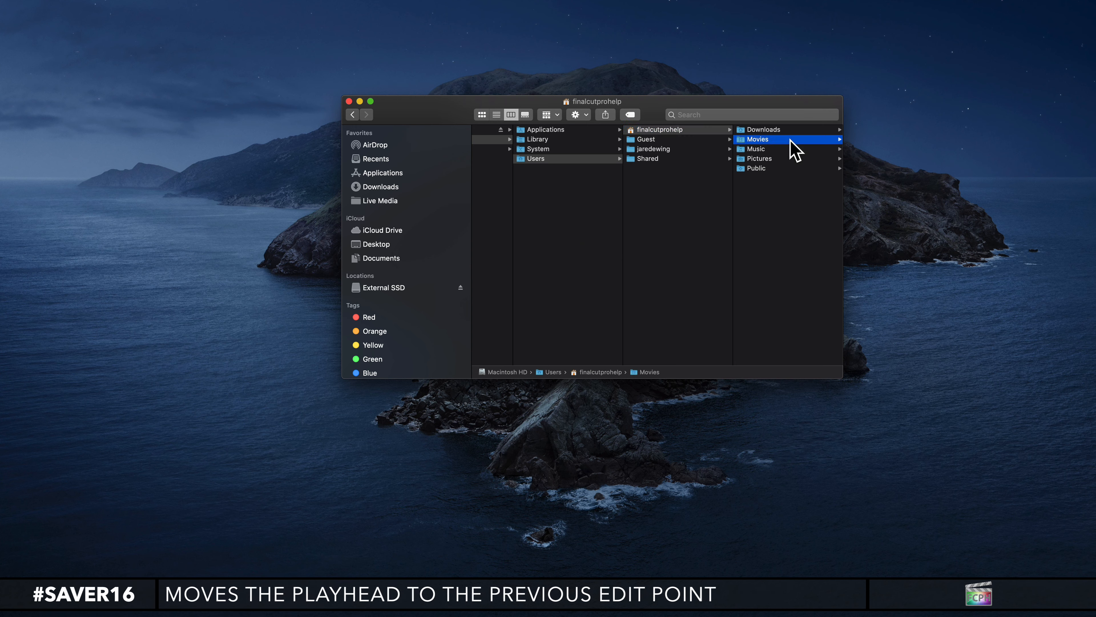
pyautogui.press('Right')
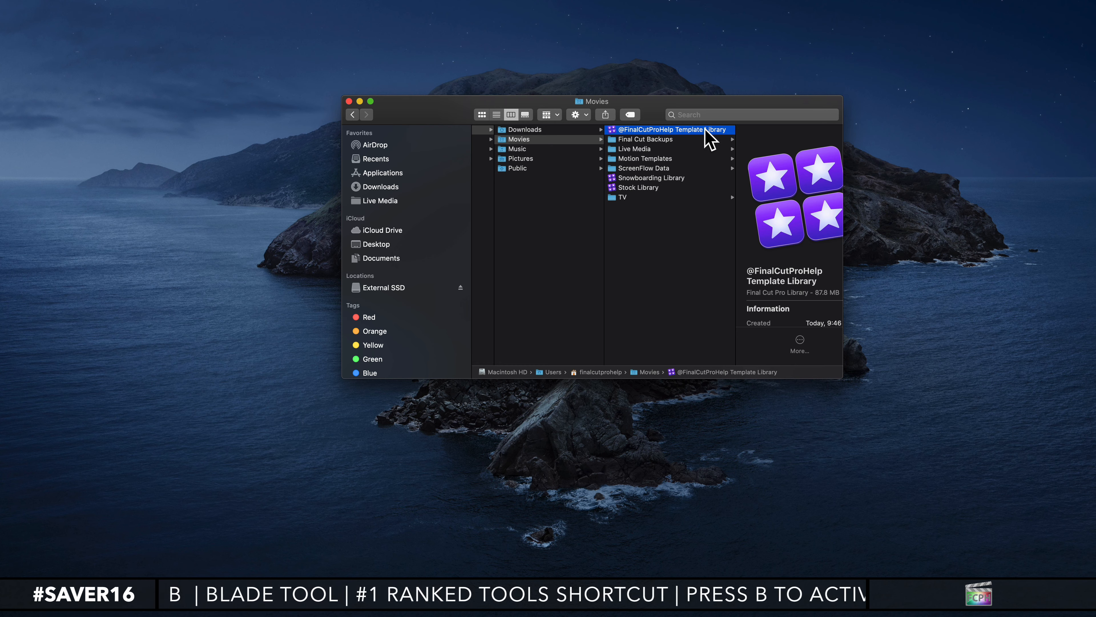
pyautogui.press('super+d')
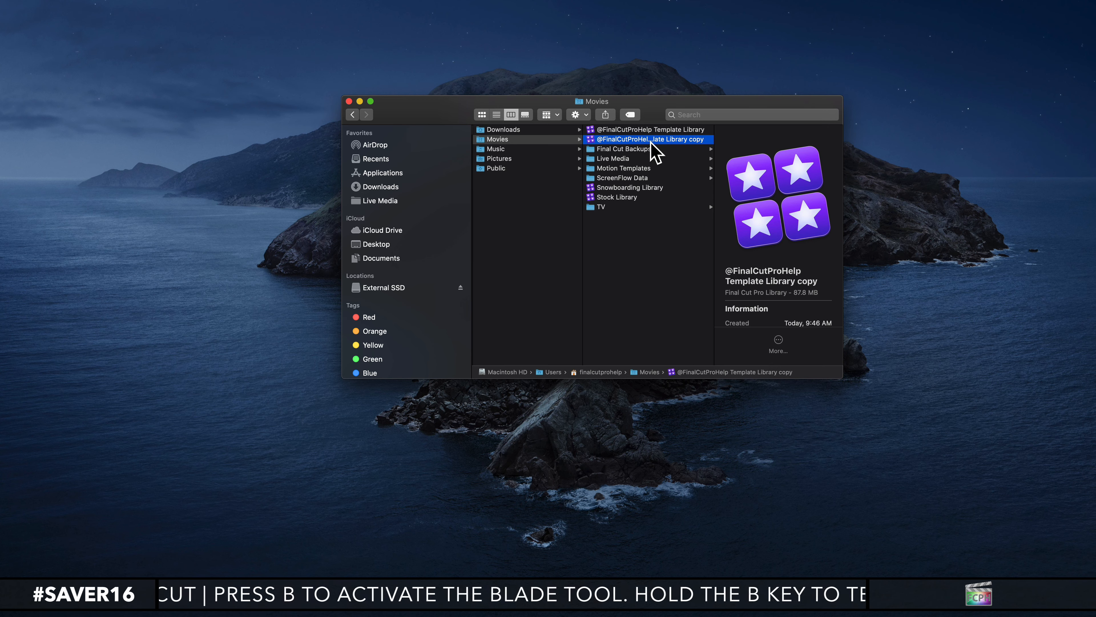
pyautogui.doubleClick(643, 139)
pyautogui.click(644, 140)
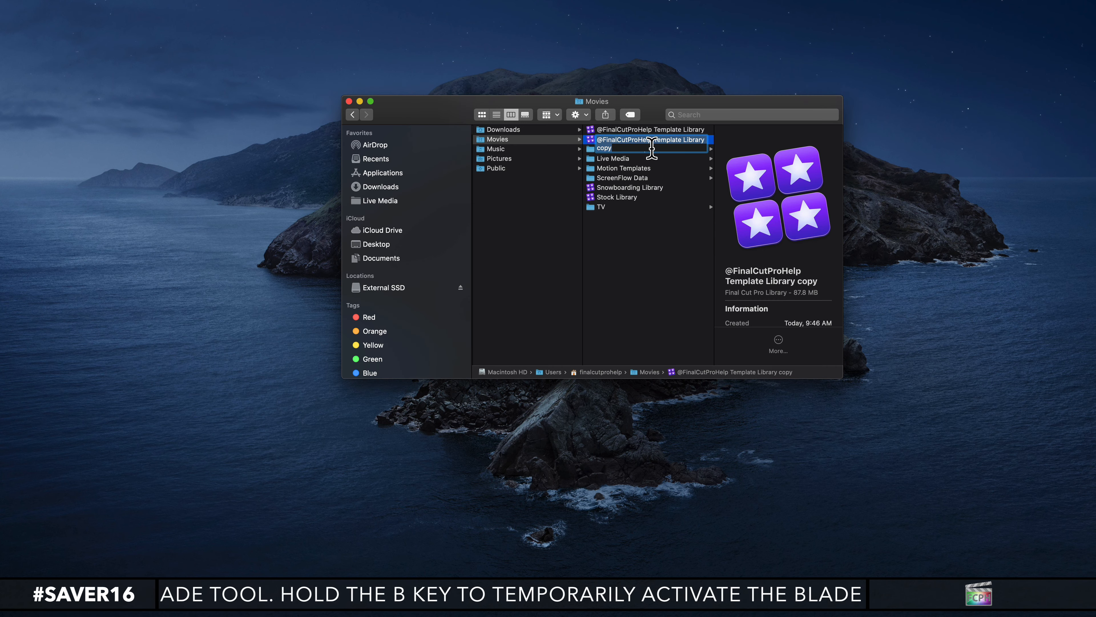
pyautogui.click(652, 148)
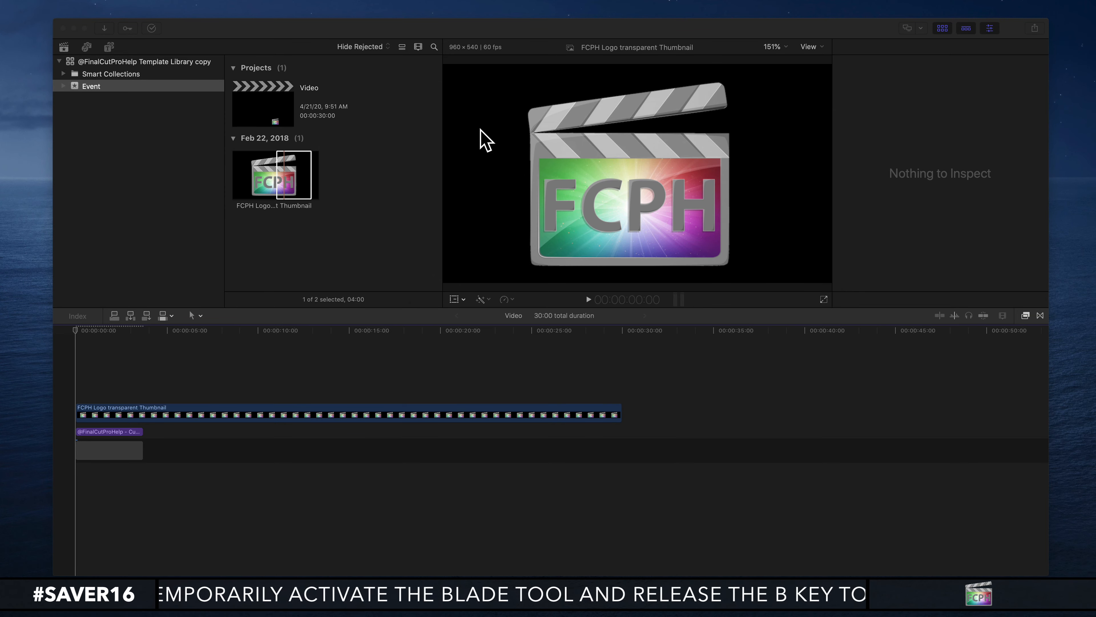
pyautogui.click(163, 66)
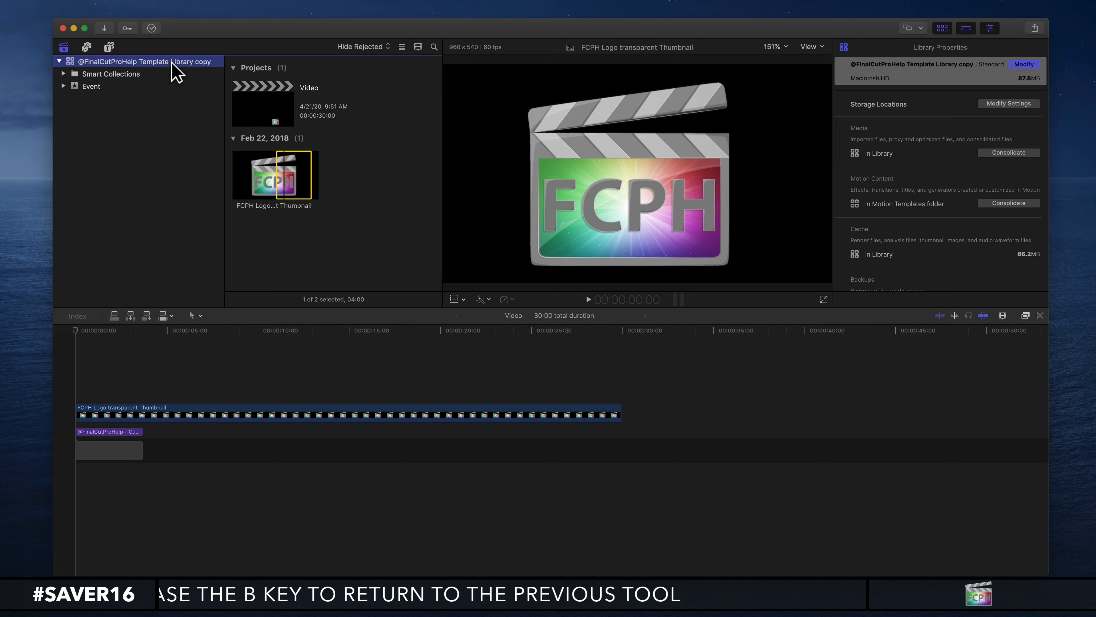
pyautogui.click(173, 62)
pyautogui.click(209, 62)
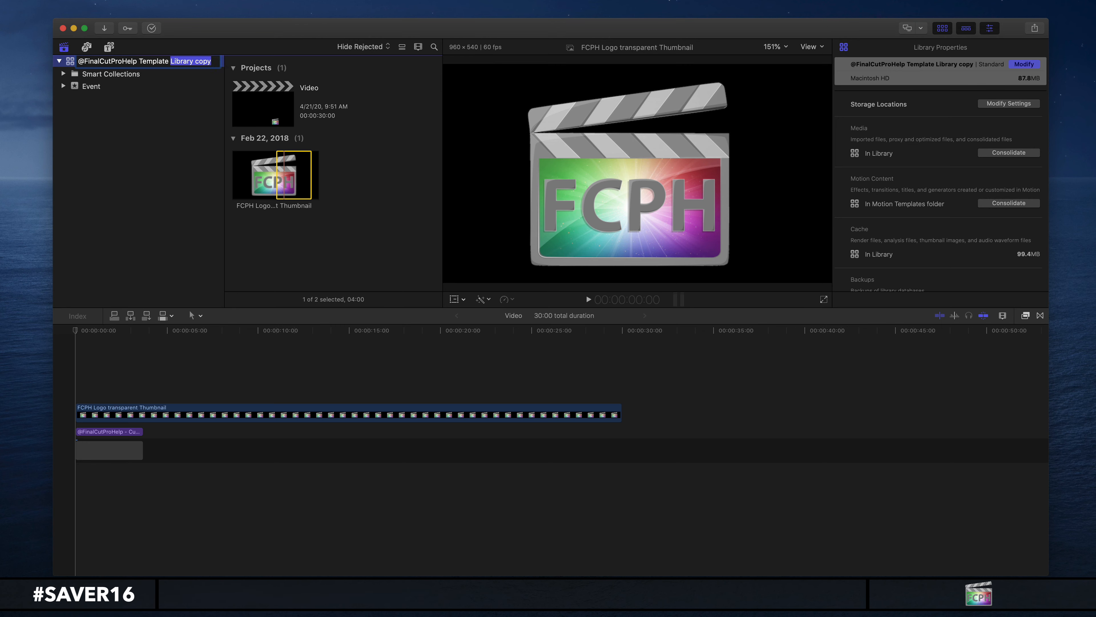
pyautogui.press('BackSpace')
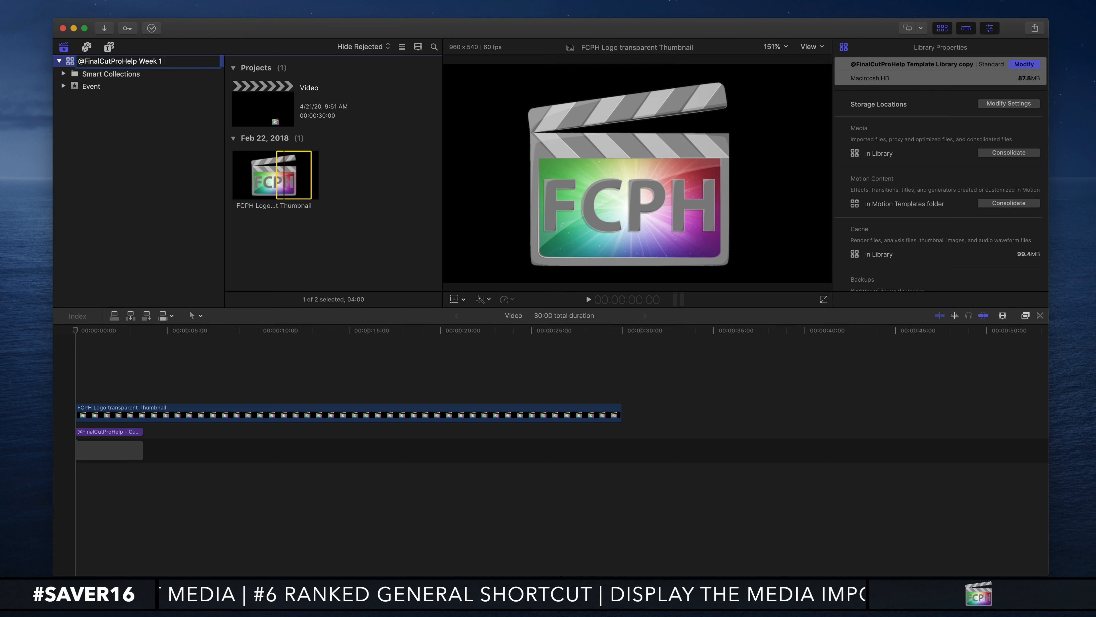
pyautogui.write('Library')
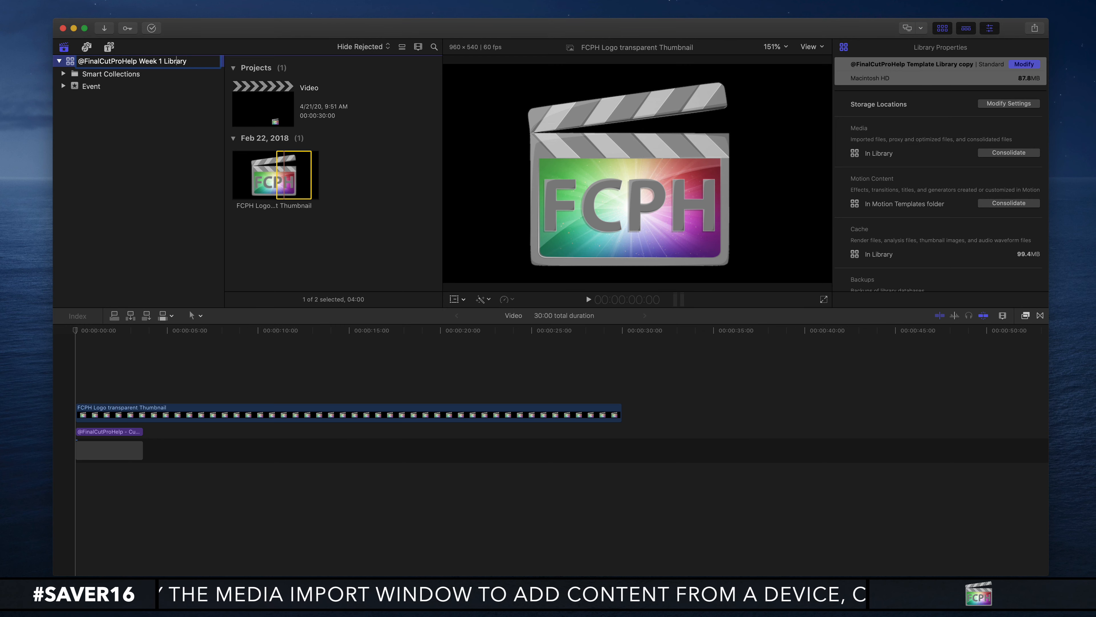
# Replace Week 1 in the library name with 1-1-2021 and commit the name
pyautogui.moveTo(139, 61); pyautogui.dragTo(162, 61)
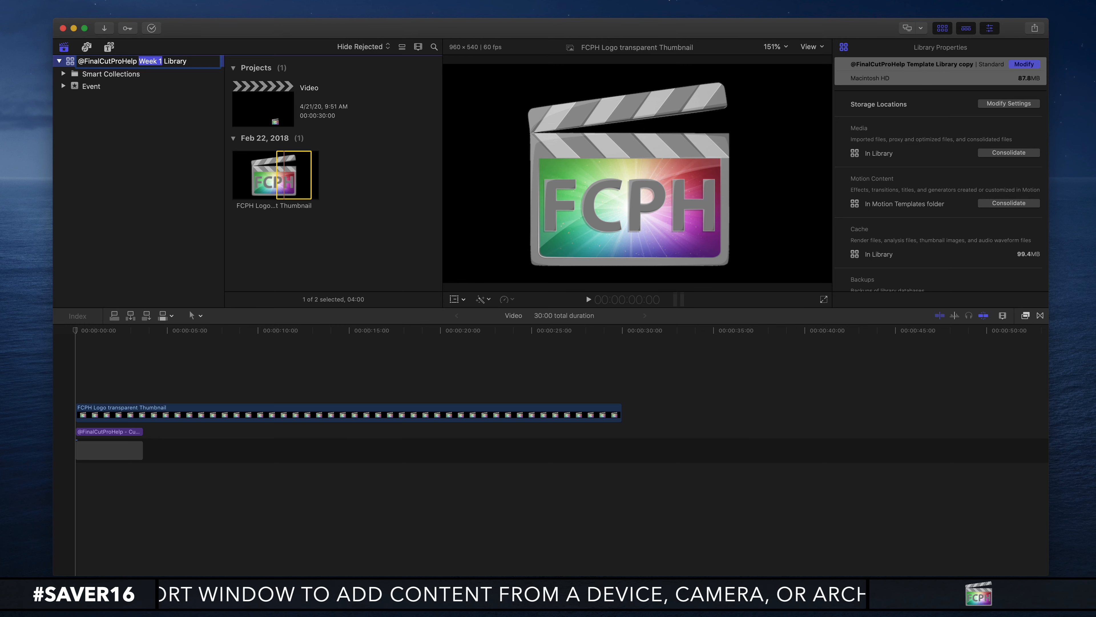
pyautogui.write('1-1-202')
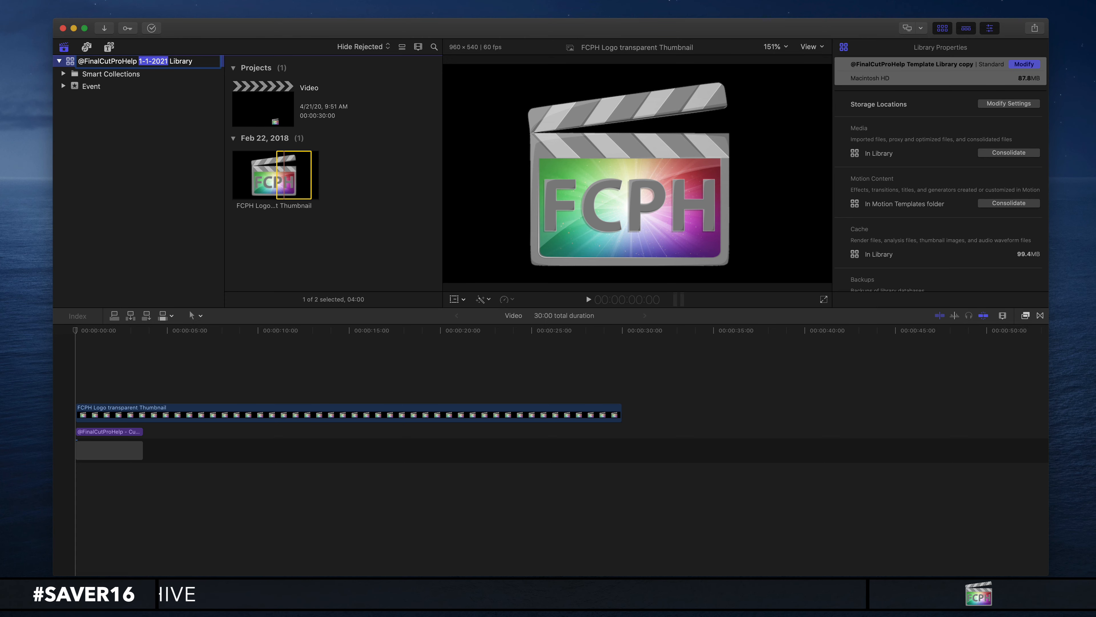
pyautogui.press('Return')
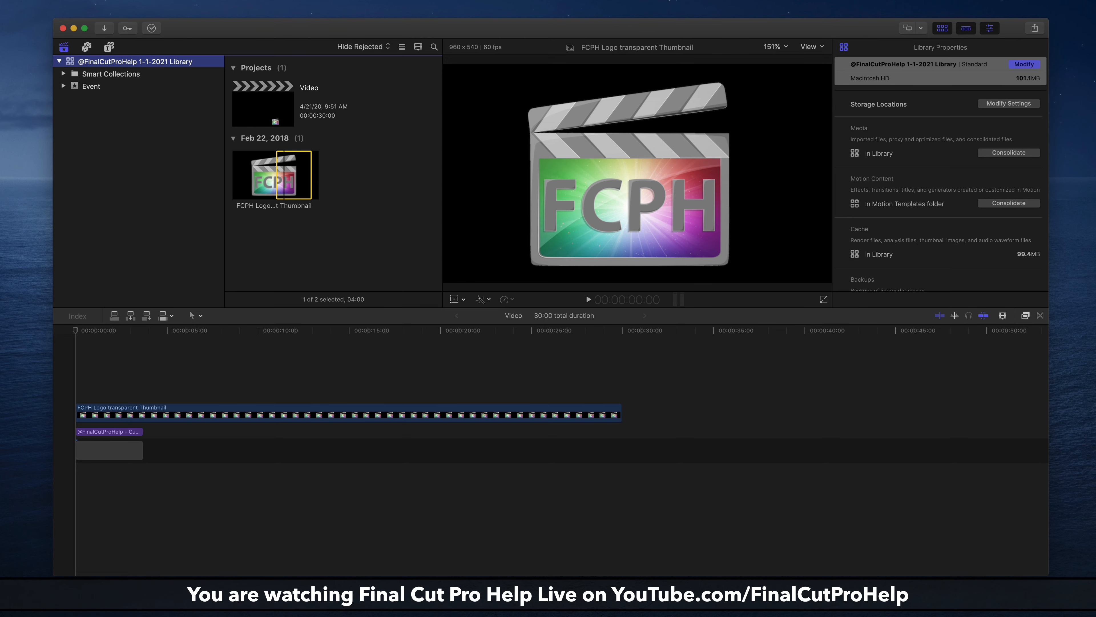
# Quit Final Cut Pro and display the Movies folder in Finder as icons with nothing selected
pyautogui.press('super+q')
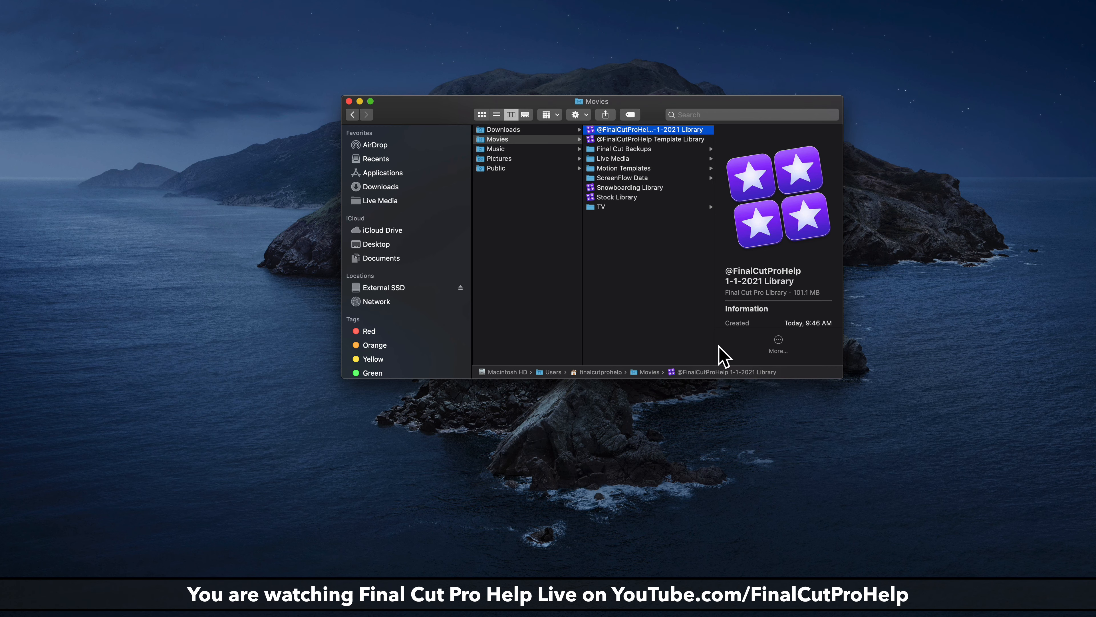
pyautogui.moveTo(715, 347); pyautogui.dragTo(825, 341)
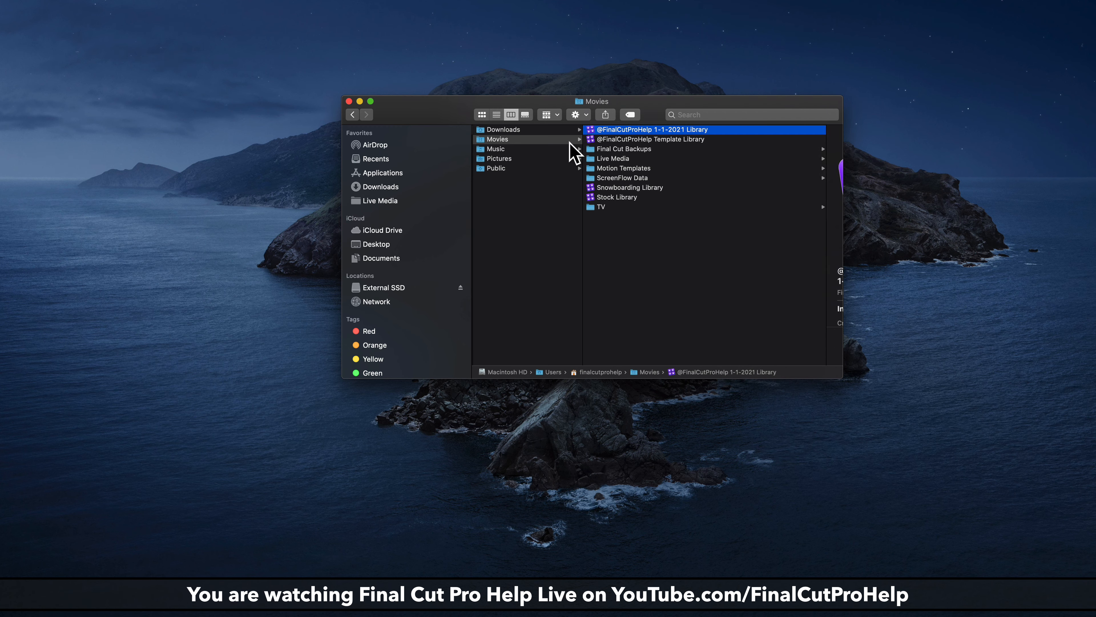
pyautogui.click(483, 115)
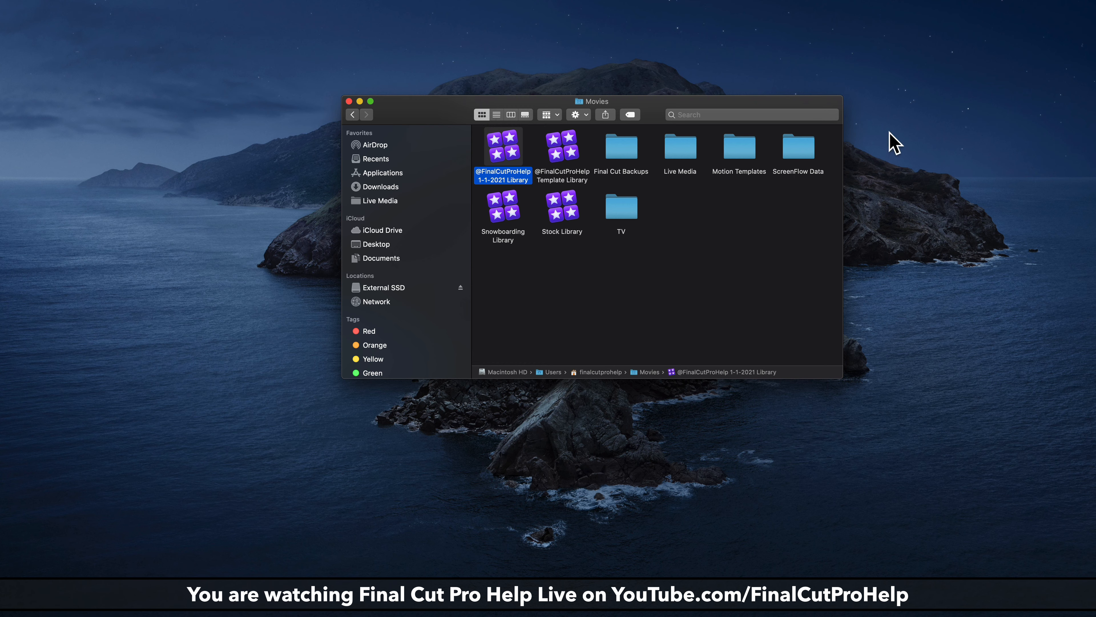
pyautogui.click(497, 115)
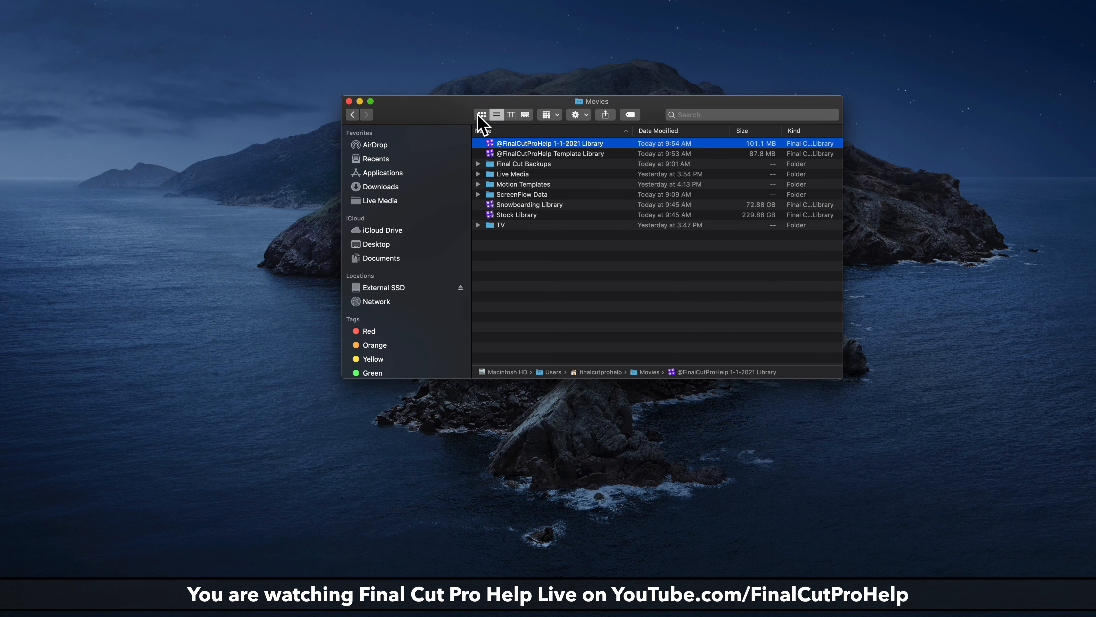
pyautogui.click(483, 115)
pyautogui.click(646, 298)
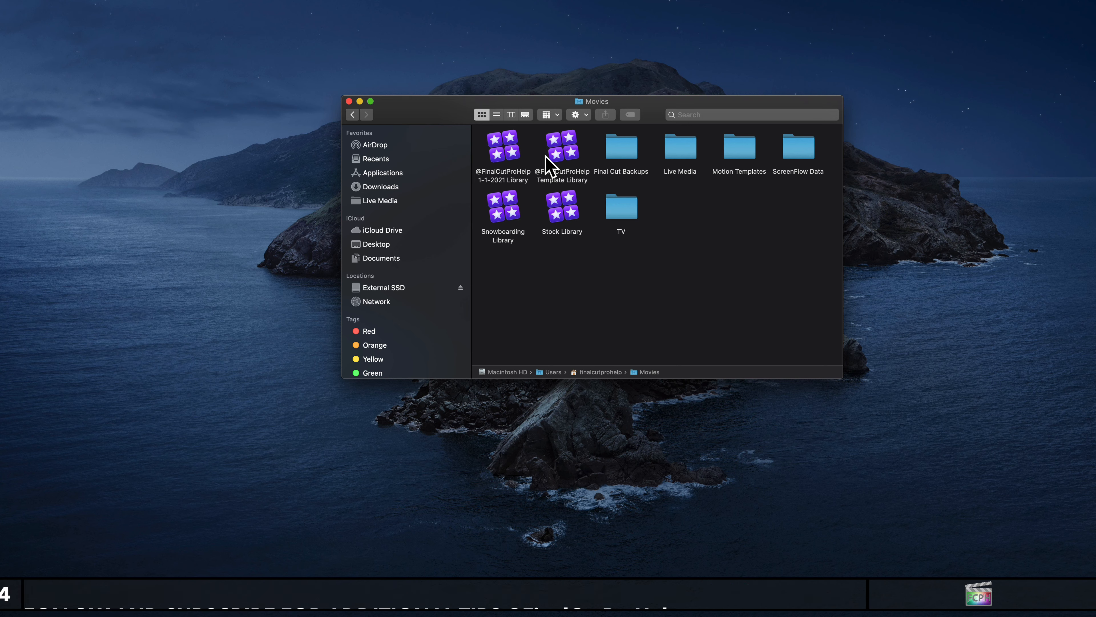
pyautogui.click(556, 143)
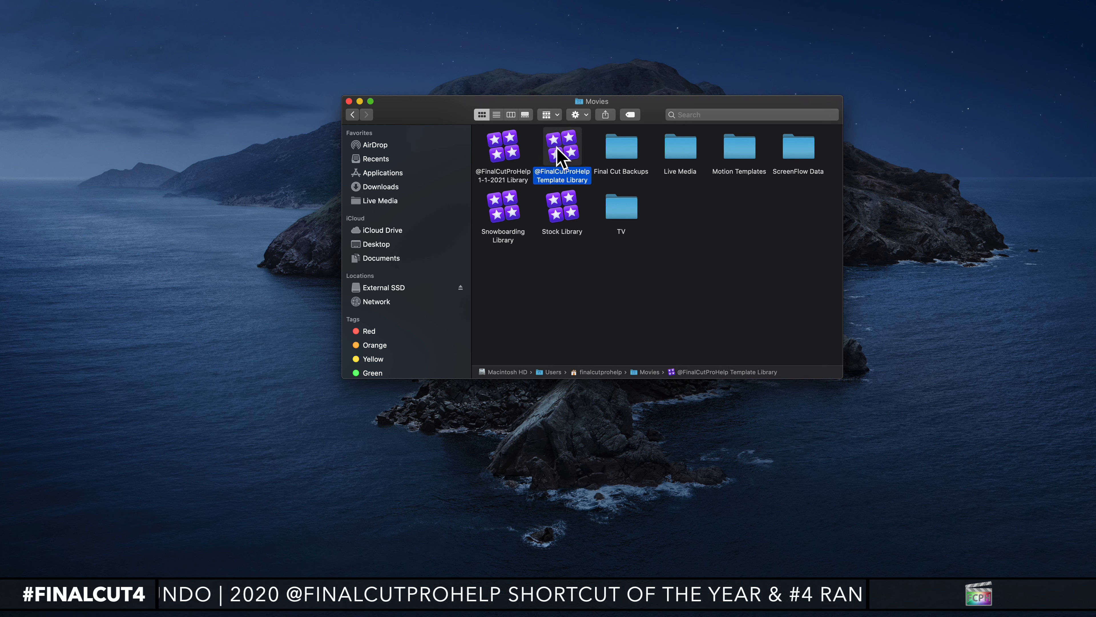
pyautogui.press('super+i')
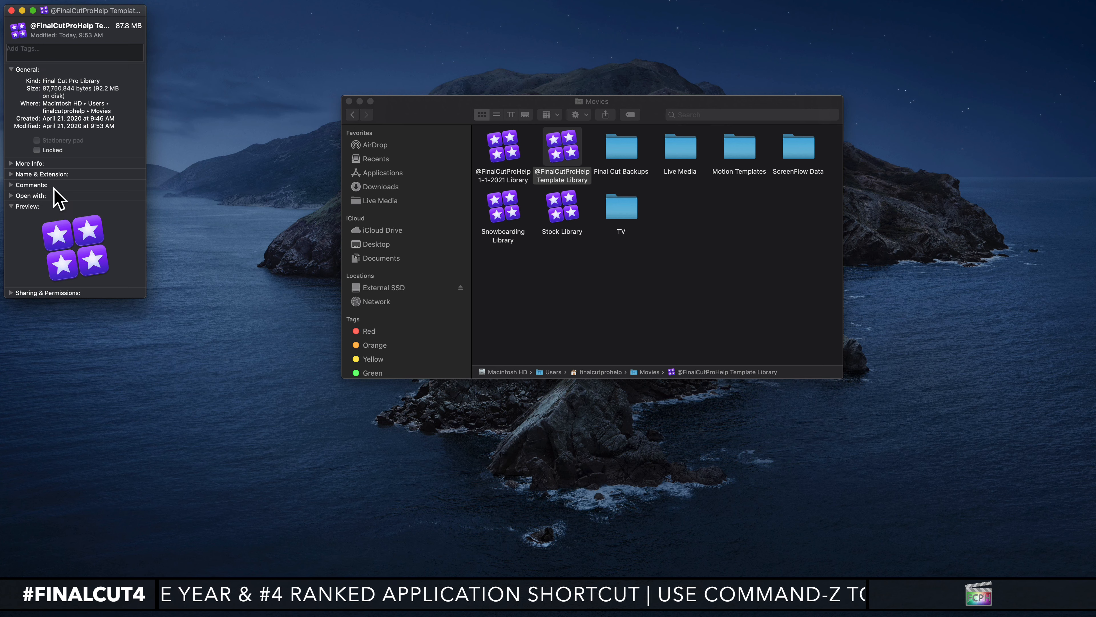
pyautogui.click(37, 150)
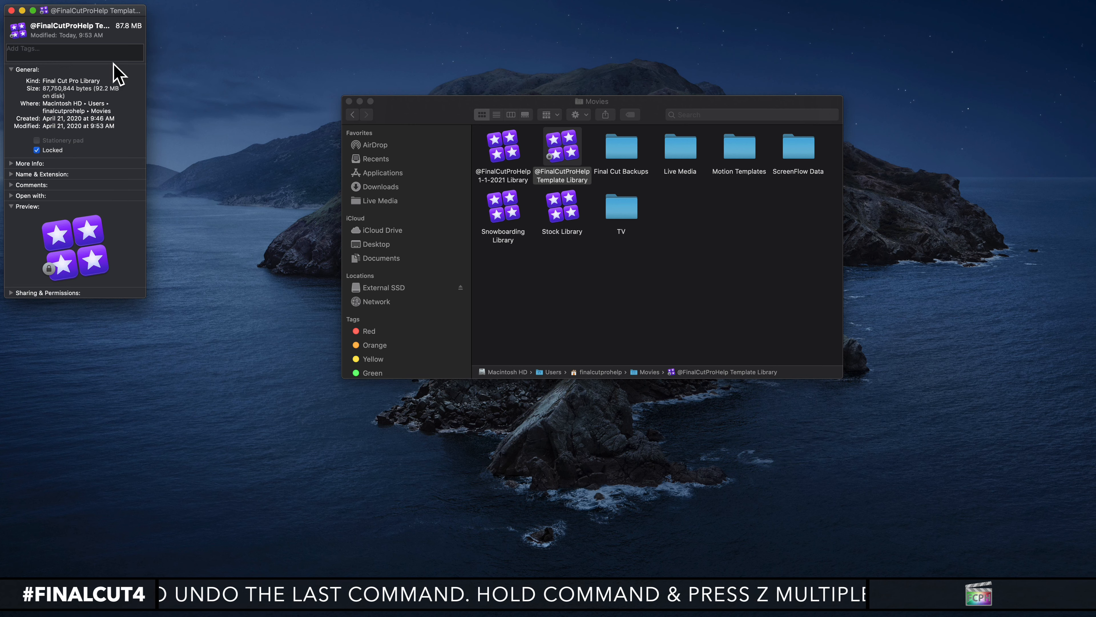
pyautogui.click(42, 150)
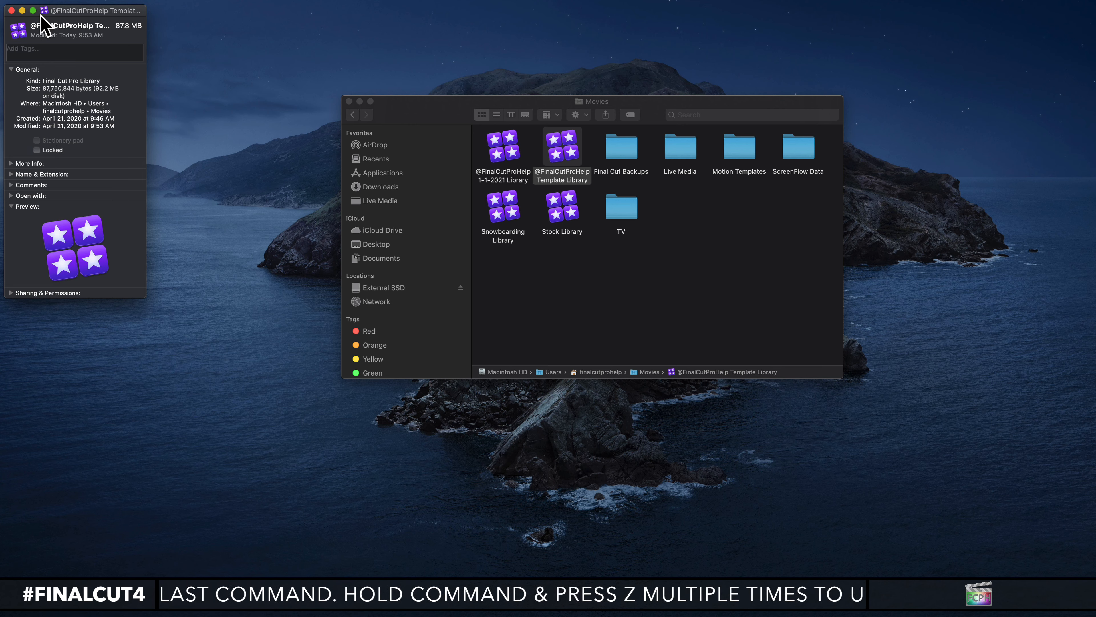
pyautogui.click(11, 10)
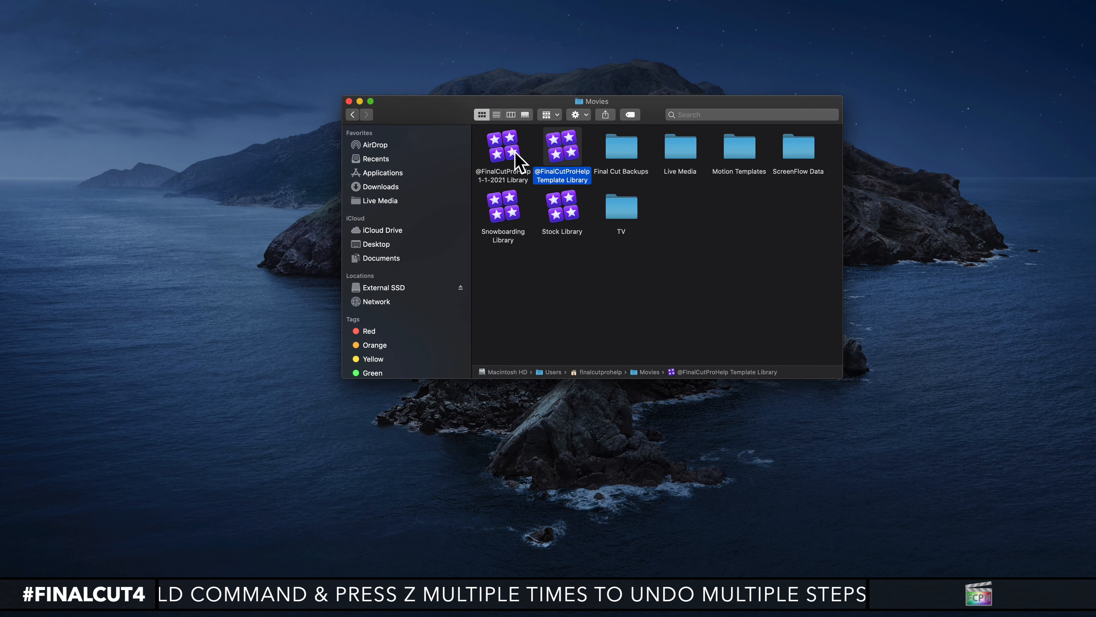
pyautogui.click(553, 287)
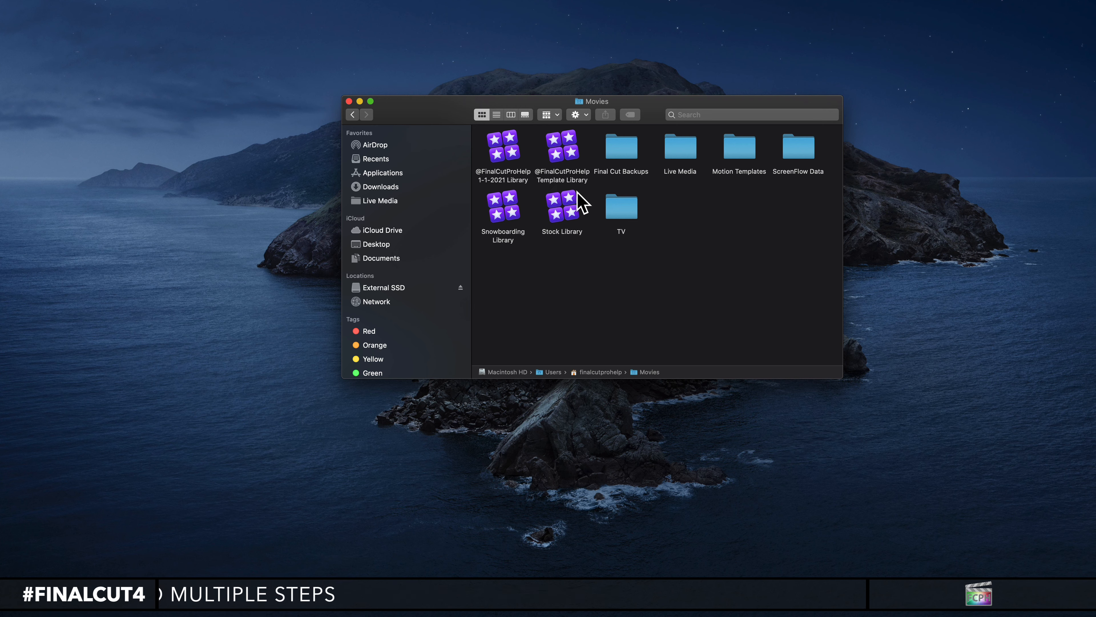
# Close the Movies window and launch Final Cut Pro through a Spotlight search
pyautogui.click(559, 152)
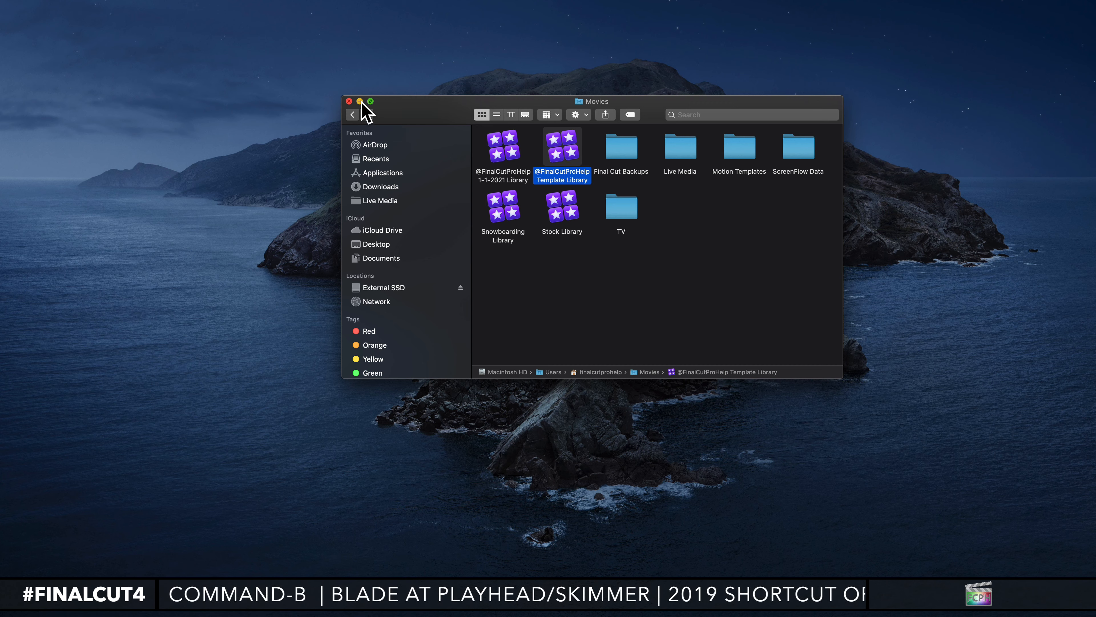
pyautogui.click(349, 101)
pyautogui.moveTo(558, 615)
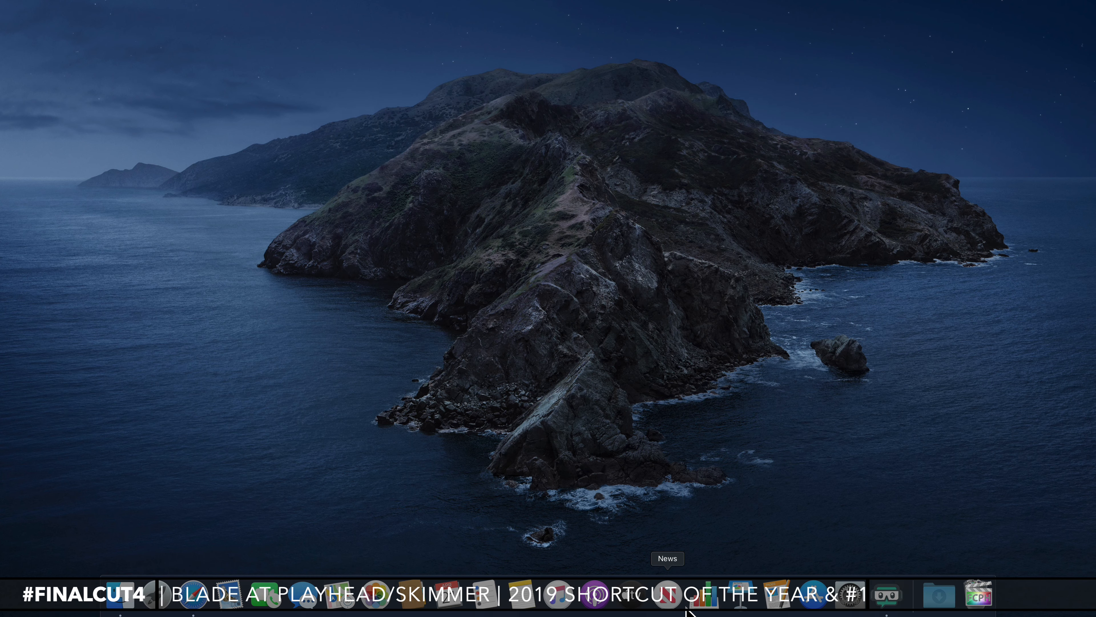
pyautogui.press('super+space')
pyautogui.write('fin')
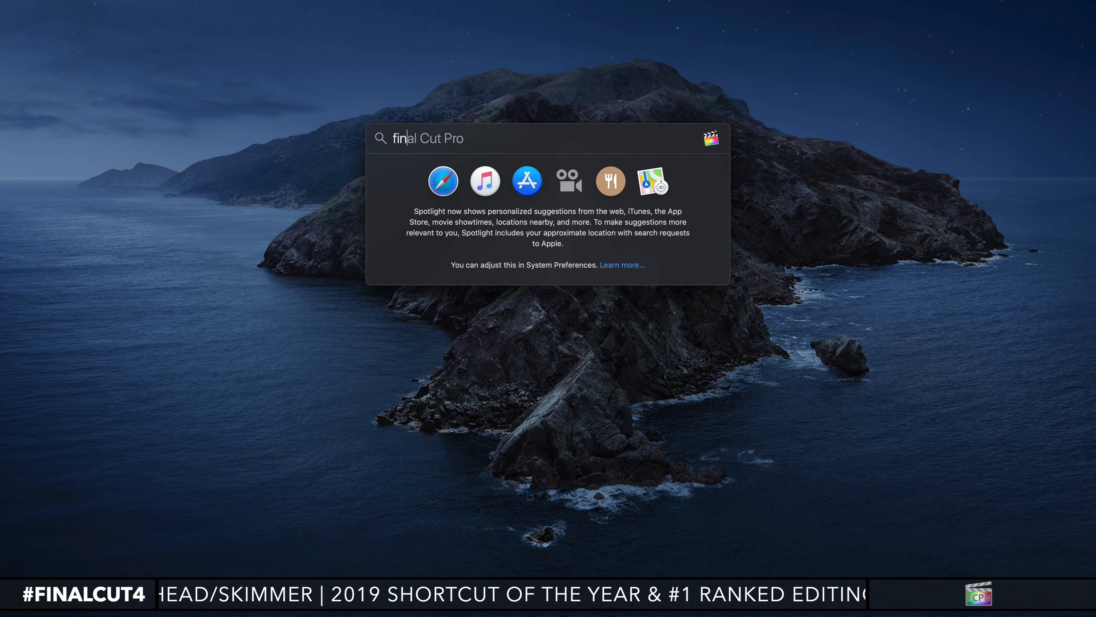
pyautogui.write('al')
pyautogui.press('Return')
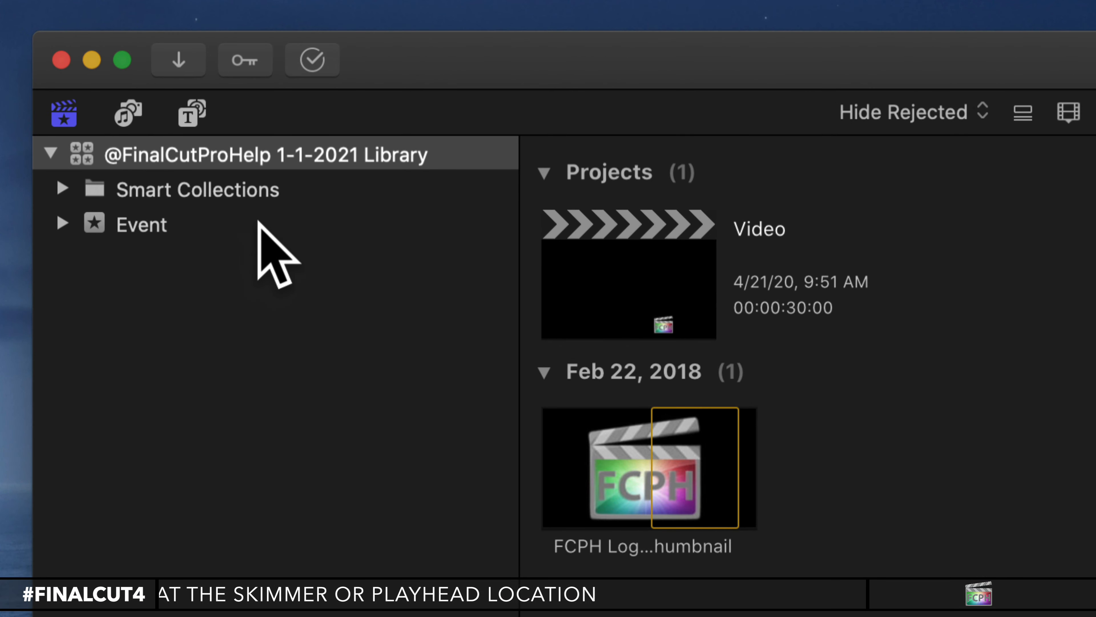
pyautogui.click(166, 181)
pyautogui.click(106, 158)
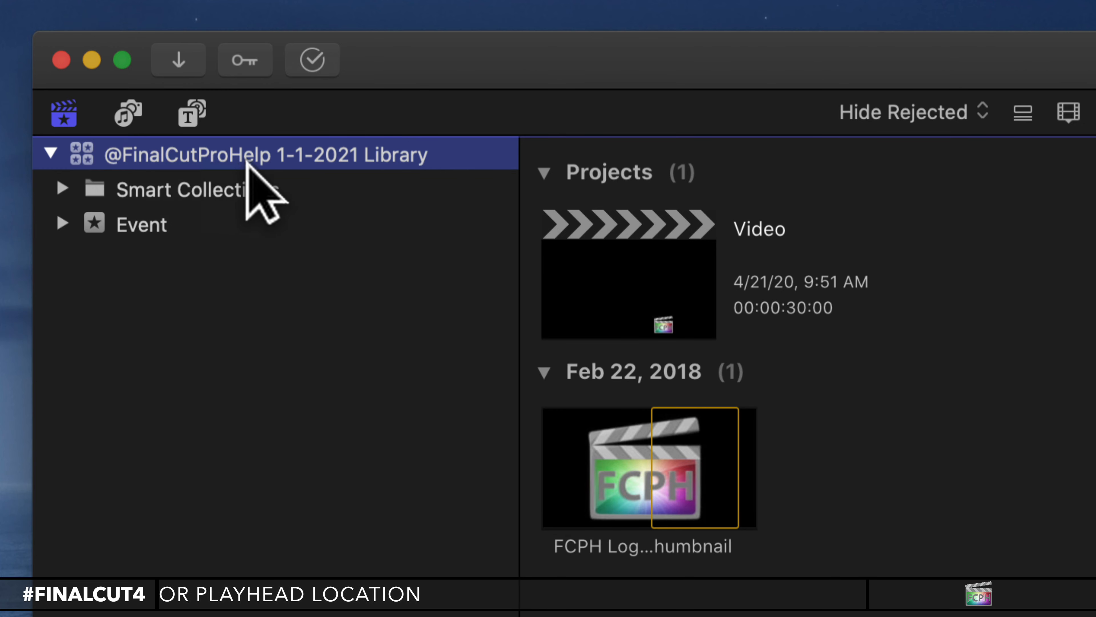
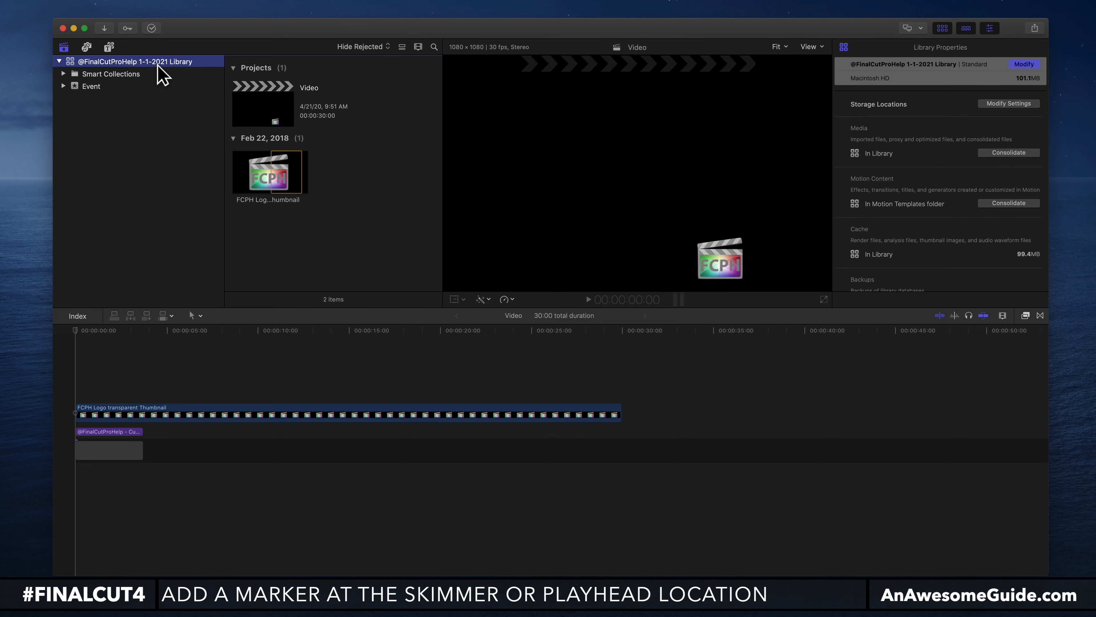
pyautogui.click(88, 338)
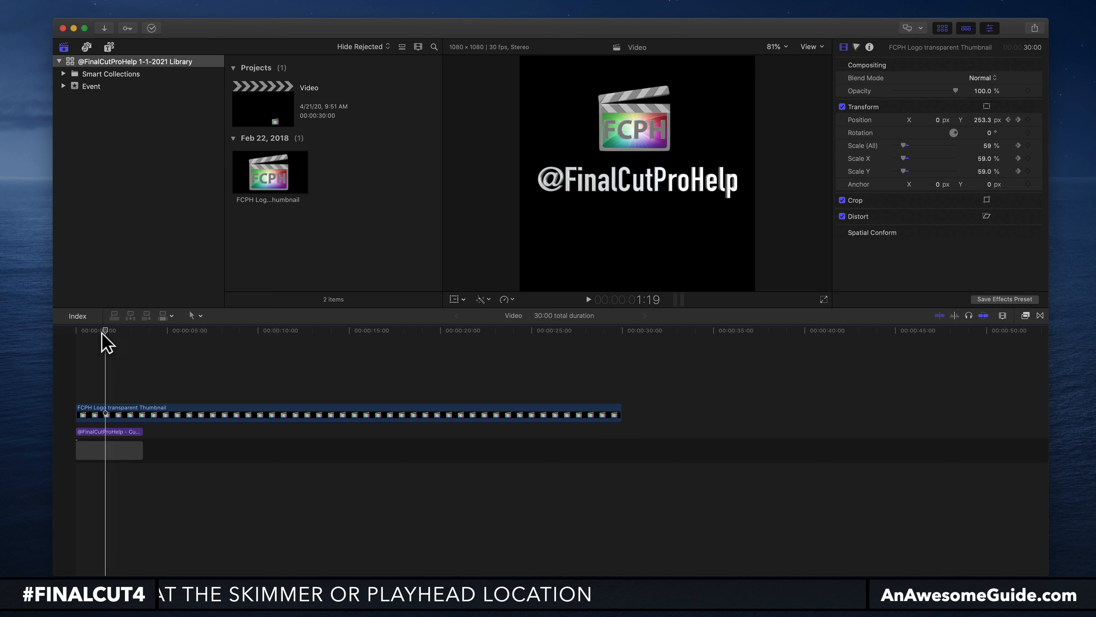
pyautogui.moveTo(102, 332)
pyautogui.mouseDown()
pyautogui.moveTo(84, 335)
pyautogui.moveTo(103, 335)
pyautogui.mouseUp()
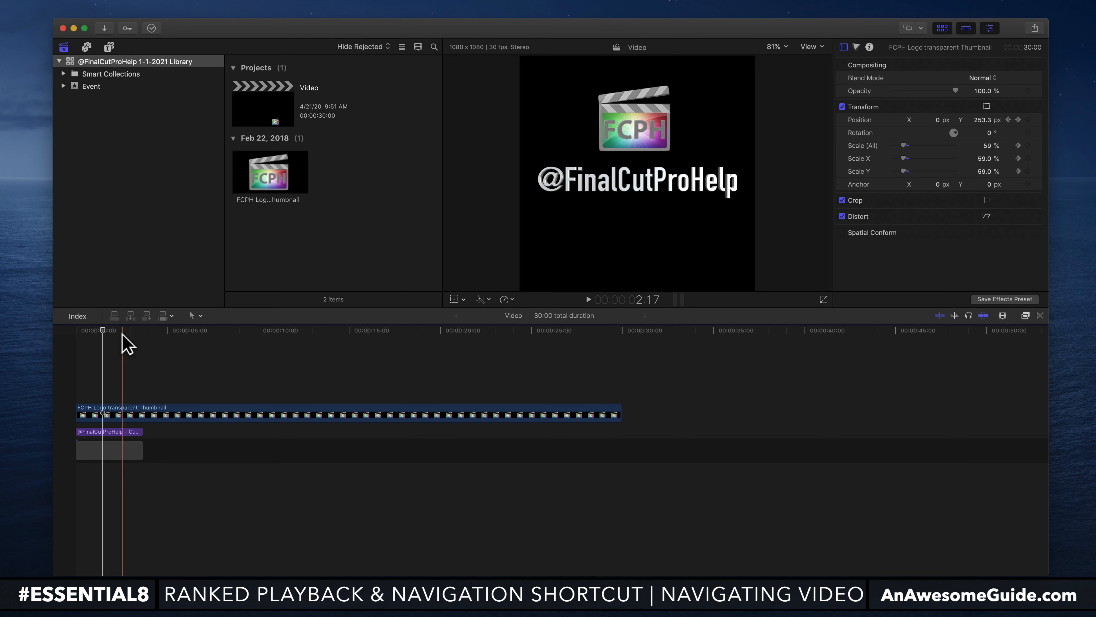
# View the Consolidate Library Media options for the 1-1-2021 library, cancel the dialog and return to the Video timeline
pyautogui.click(70, 62)
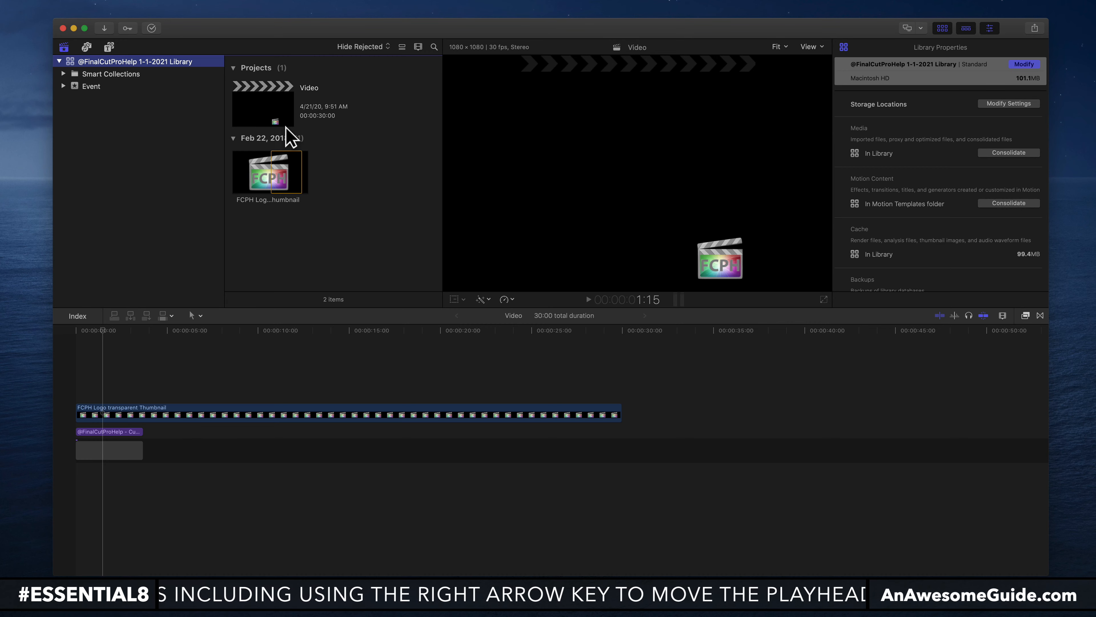
pyautogui.click(93, 86)
pyautogui.click(87, 62)
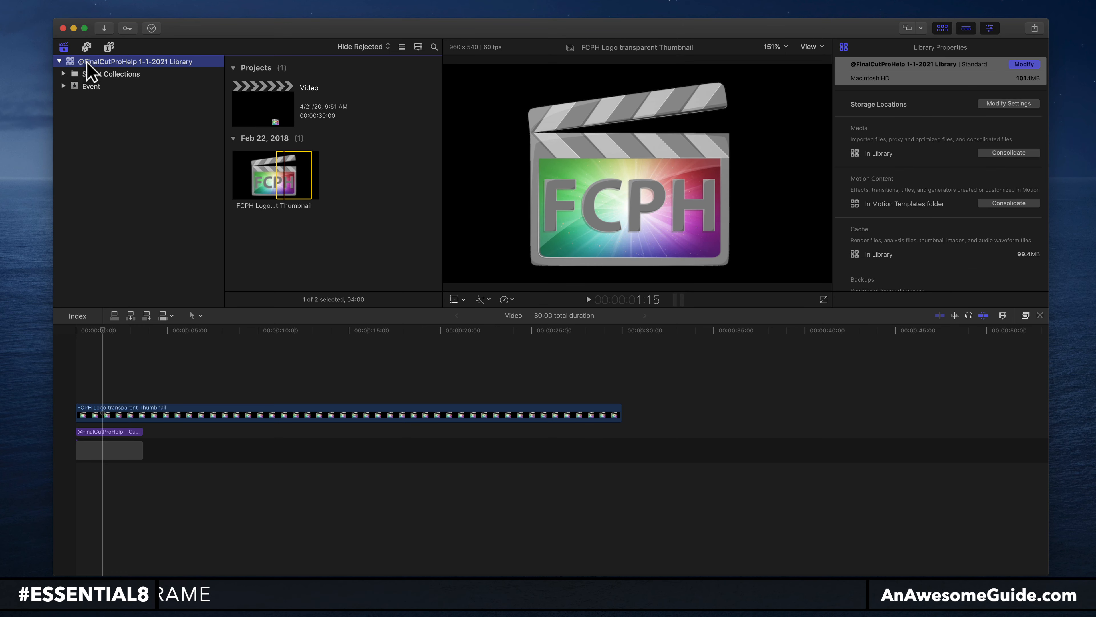
pyautogui.click(90, 5)
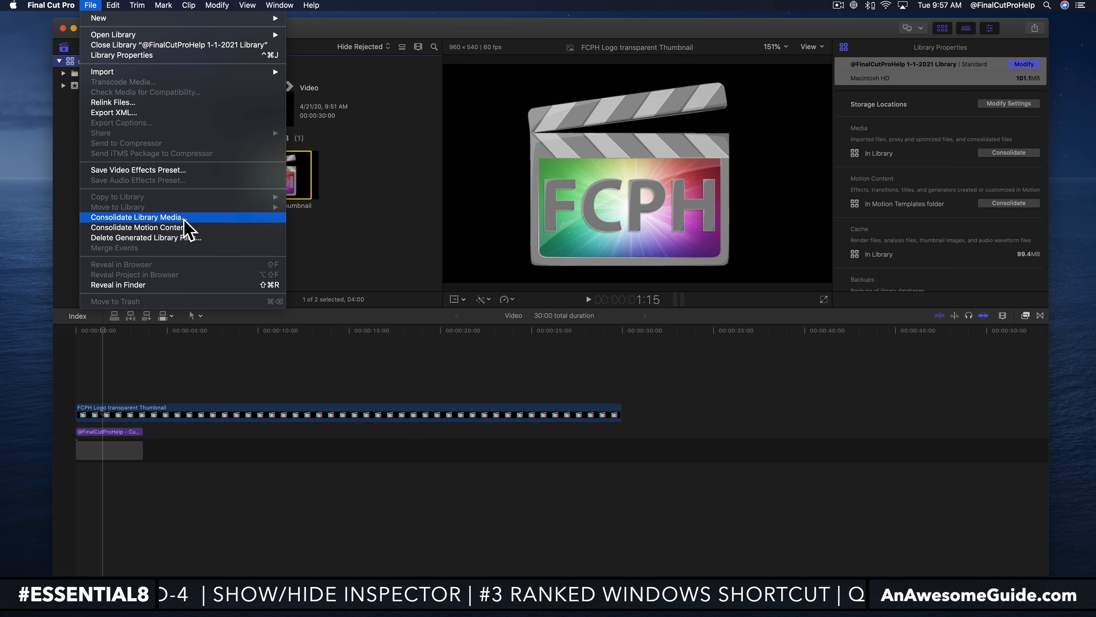
pyautogui.click(217, 217)
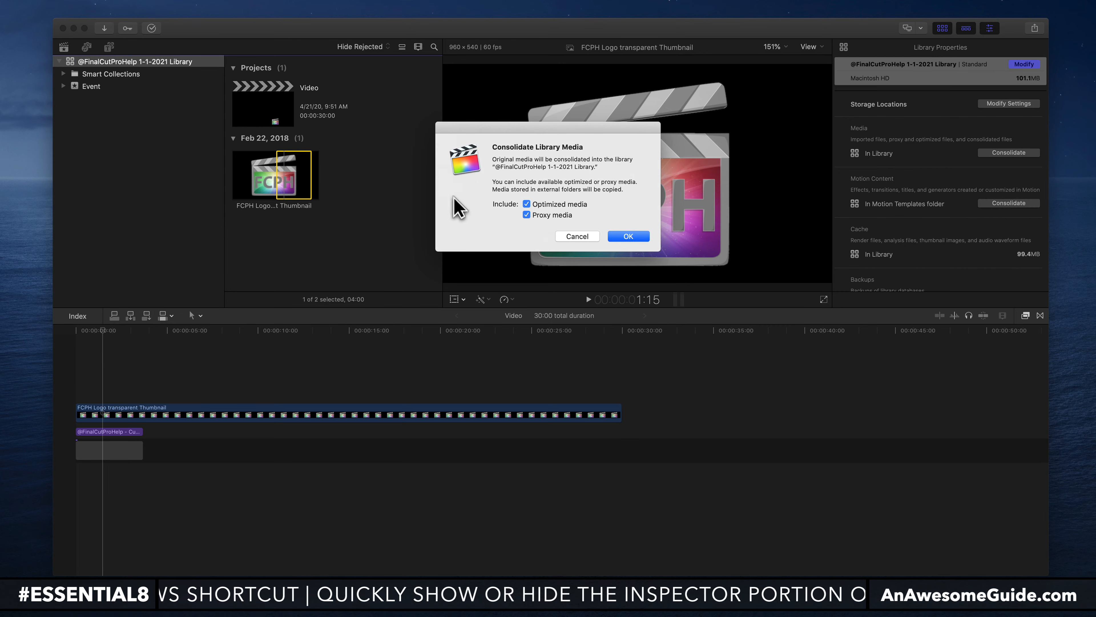
pyautogui.click(575, 236)
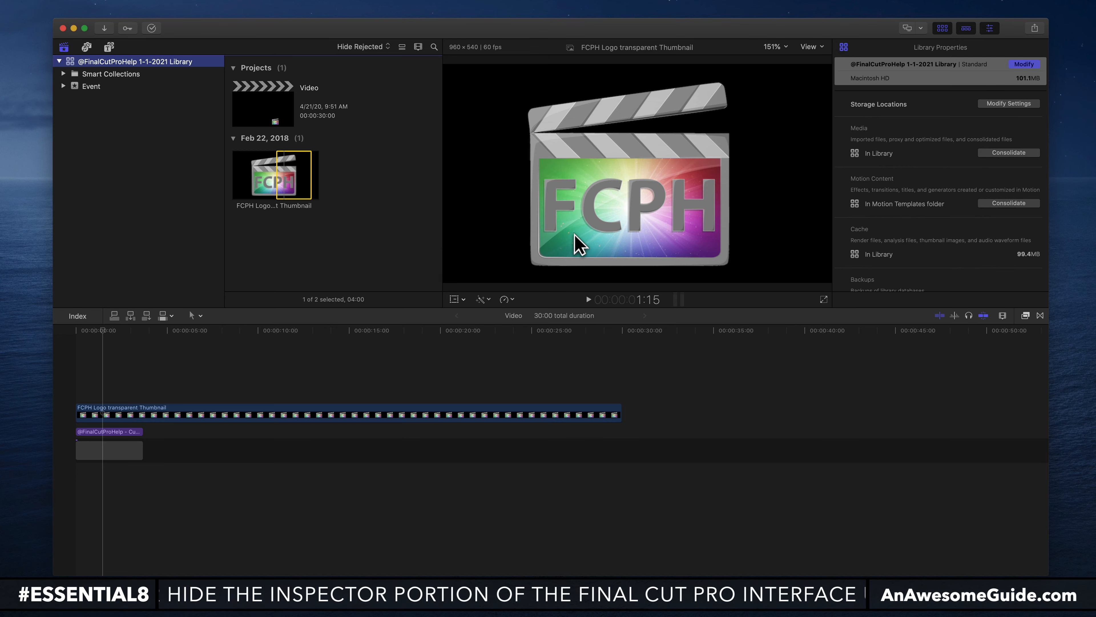
pyautogui.press('super+2')
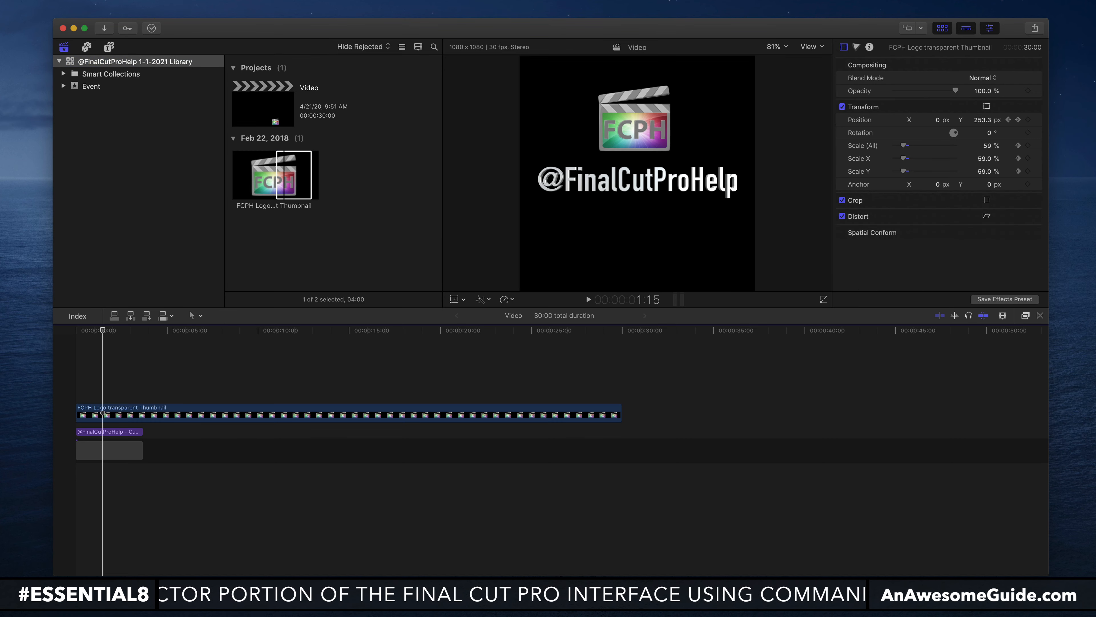